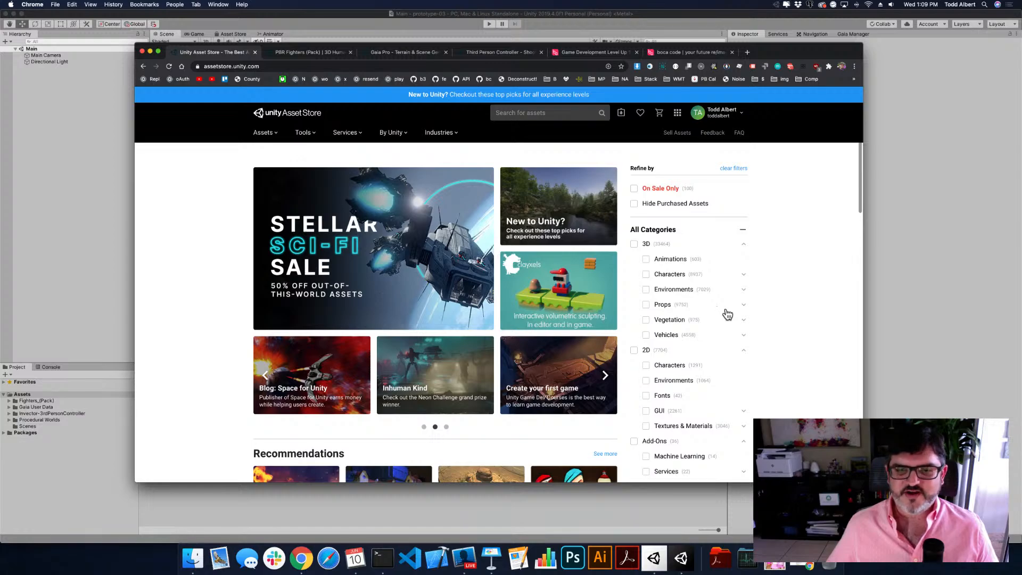
Look through the Asset Store home page's categories, recommendations and top assets sections
scroll(744, 329, down, 1)
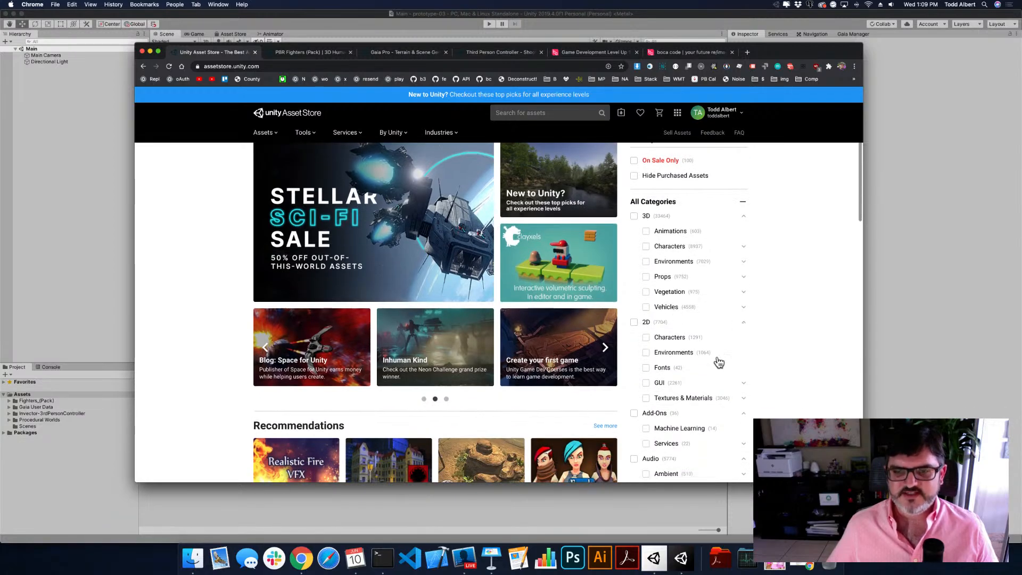
scroll(790, 323, down, 3)
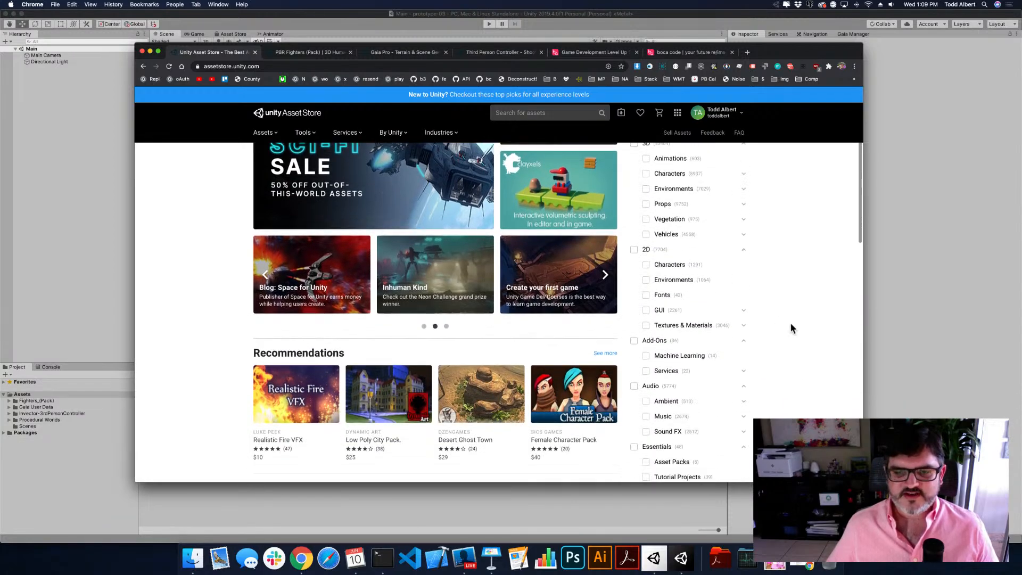
scroll(675, 341, down, 5)
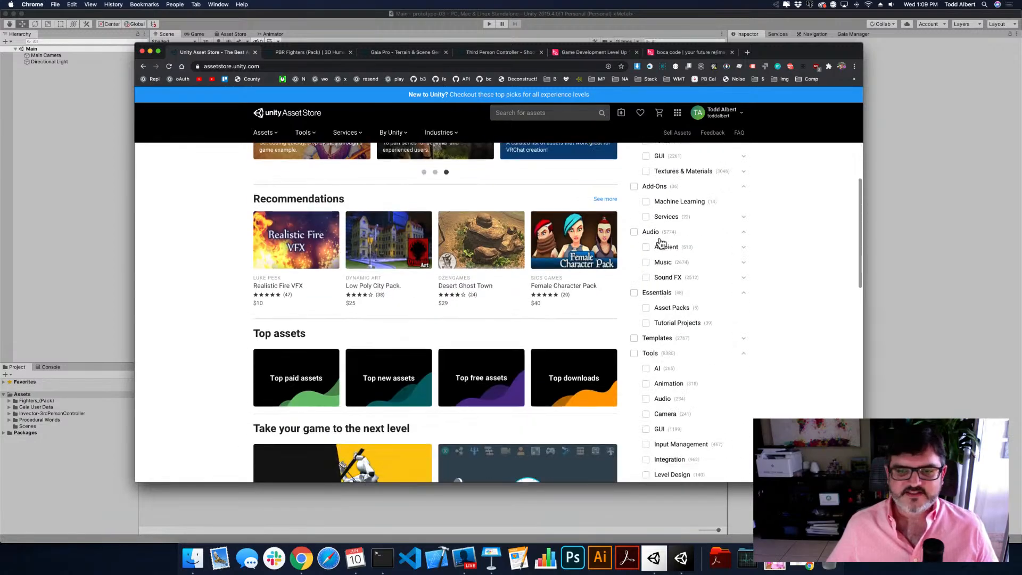
scroll(679, 342, down, 3)
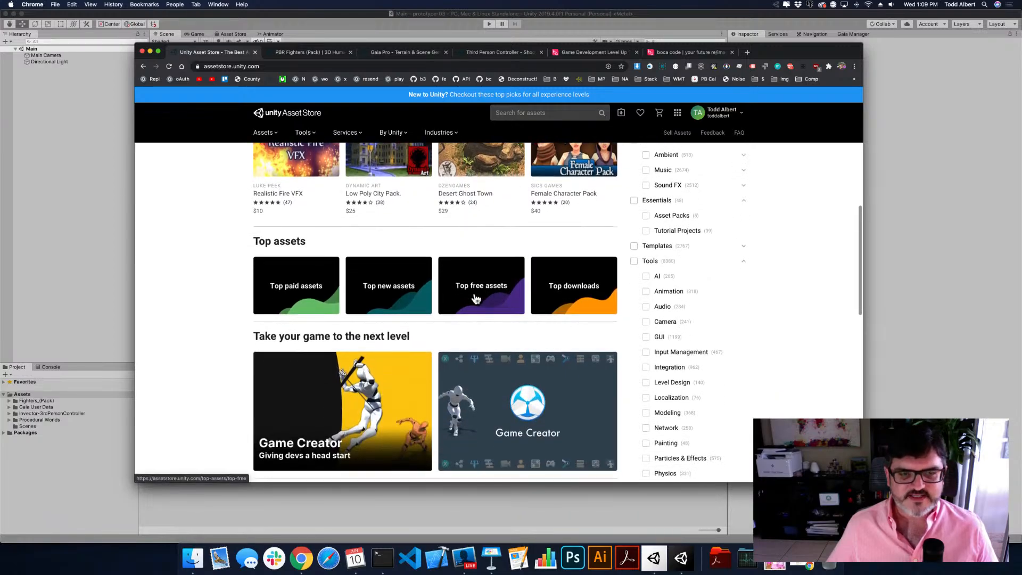
scroll(474, 297, down, 2)
scroll(476, 299, up, 10)
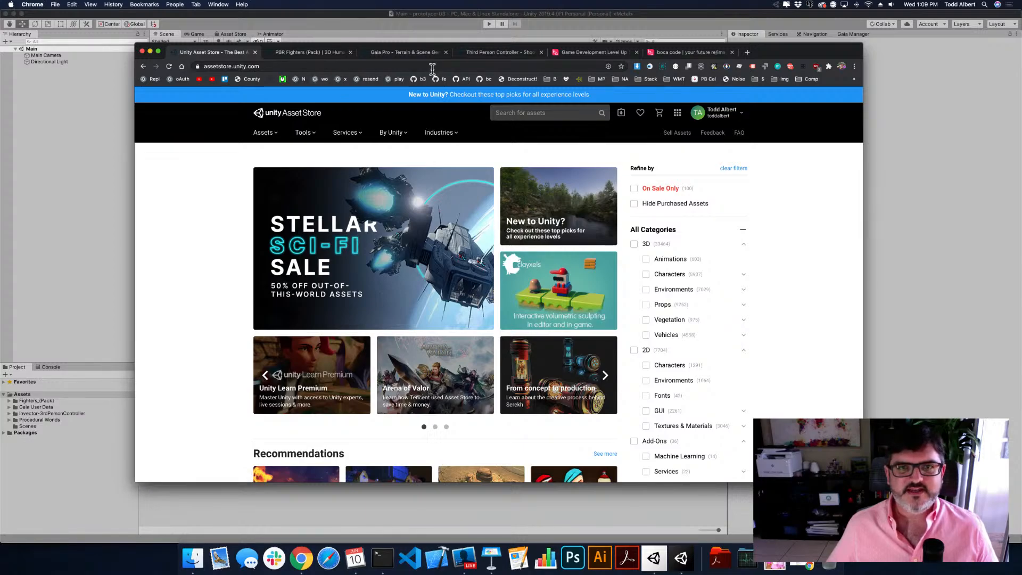
Review the Third Person Controller - Shooter Template asset page, including its images, price and description
click(486, 53)
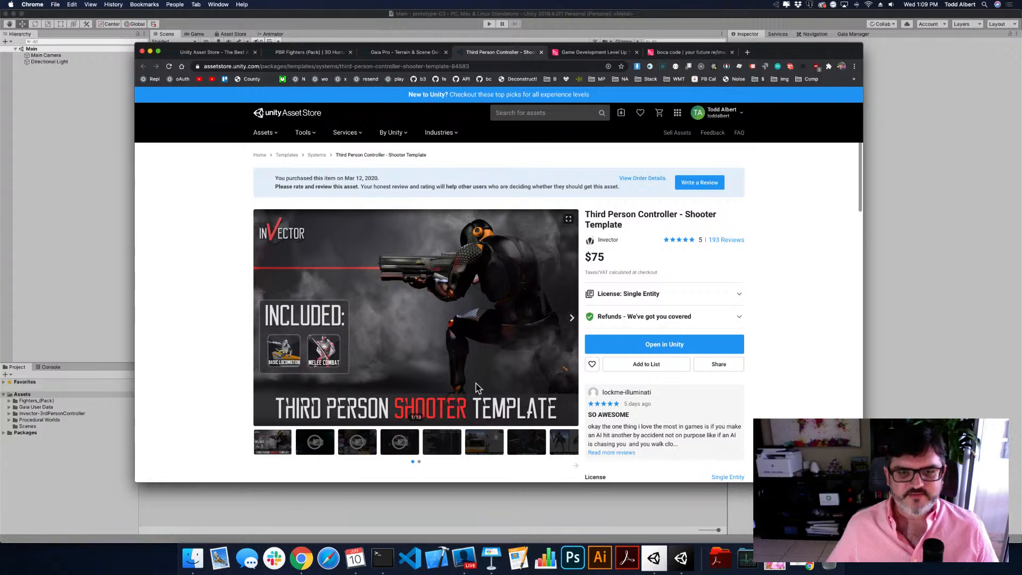
scroll(476, 383, down, 2)
scroll(448, 349, up, 2)
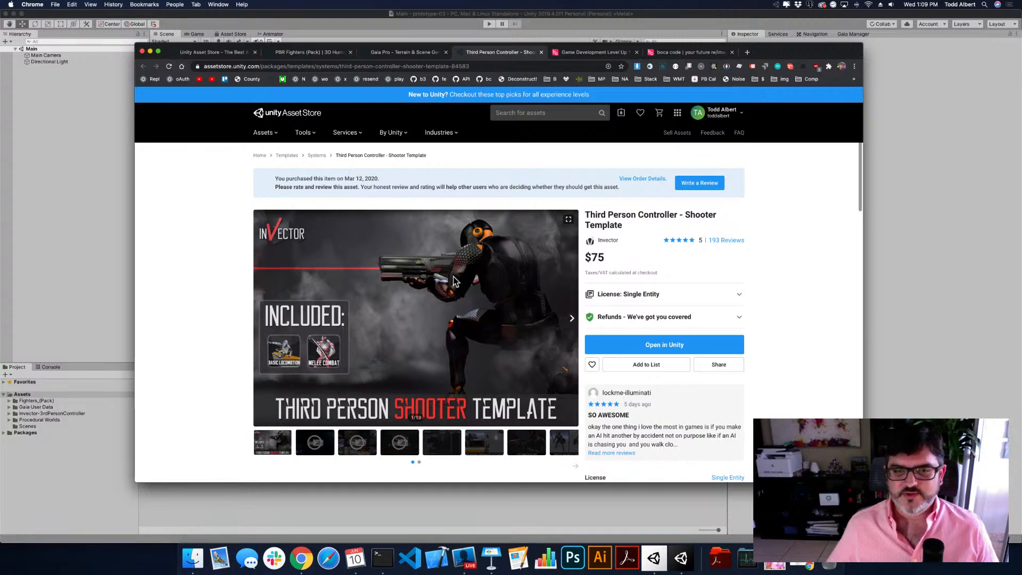
scroll(454, 281, down, 5)
scroll(454, 280, down, 4)
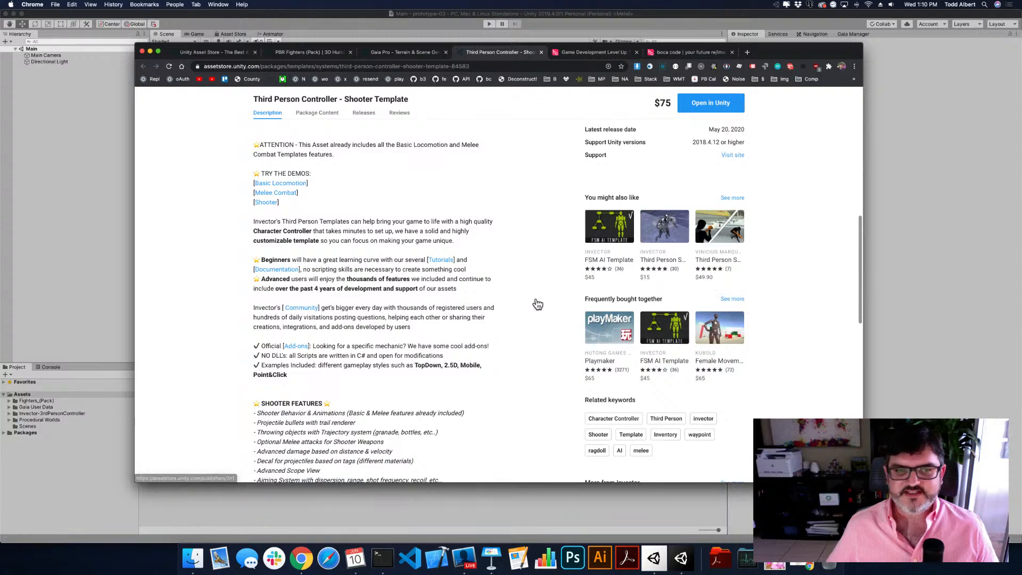
scroll(538, 304, up, 10)
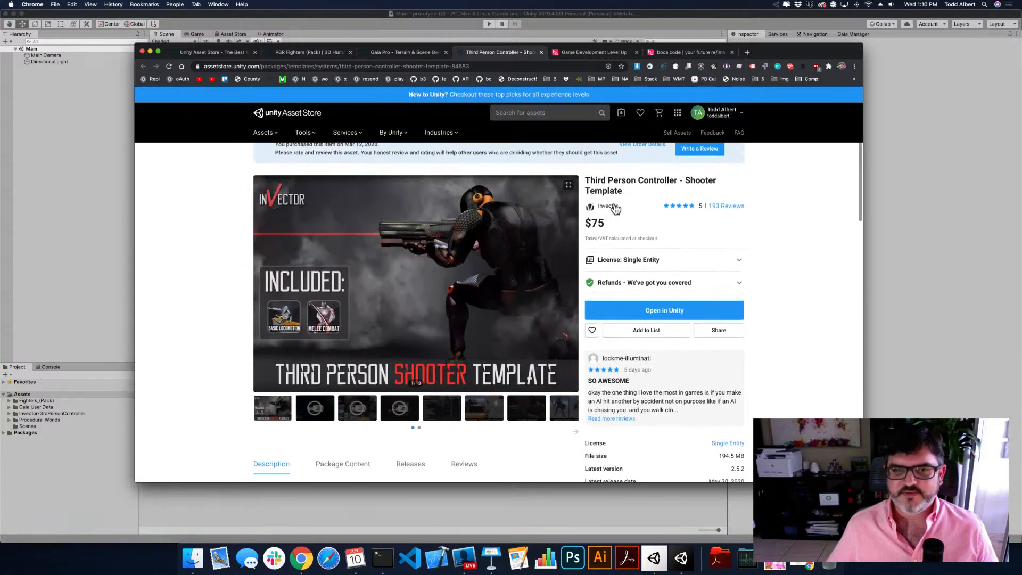
Go to the publisher Invector's asset list and view the Third Person Controller - Basic Locomotion FREE page
click(613, 207)
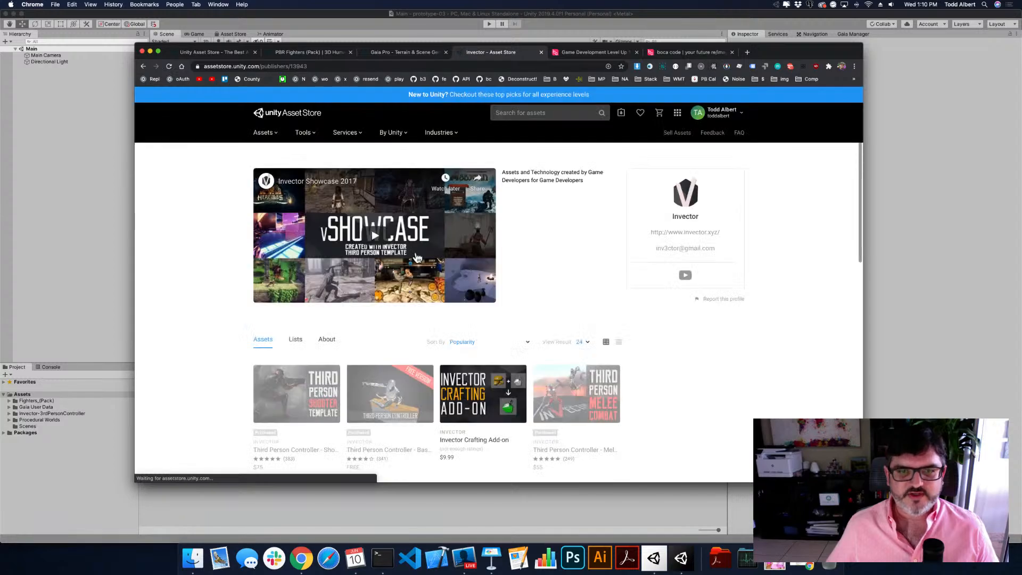
scroll(548, 308, down, 3)
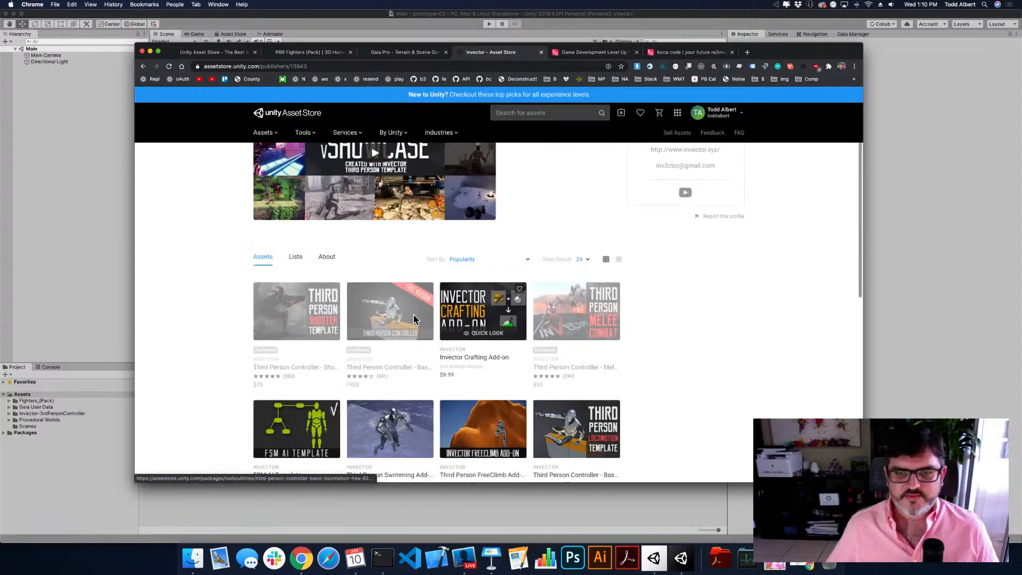
click(358, 374)
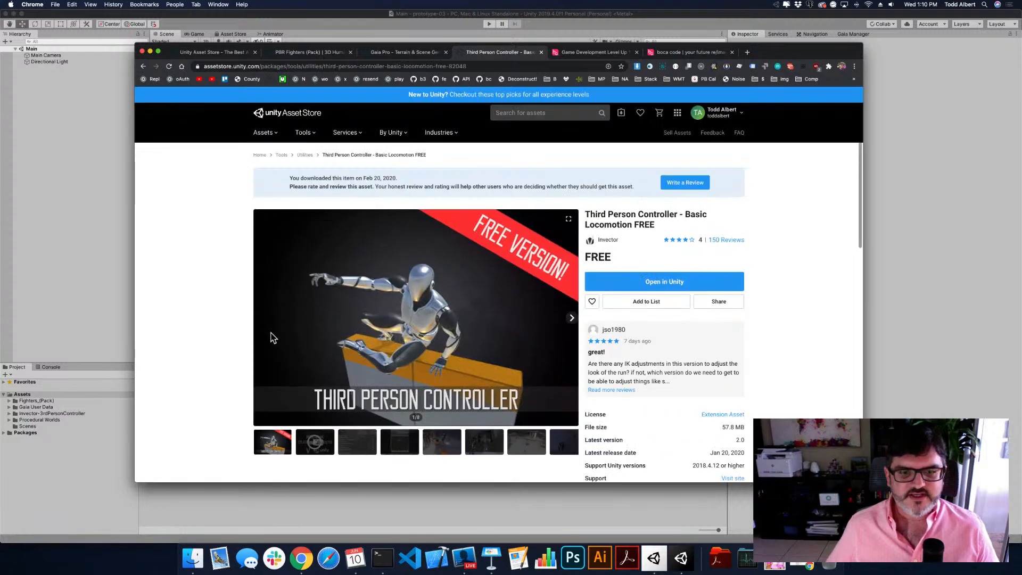
scroll(651, 357, down, 2)
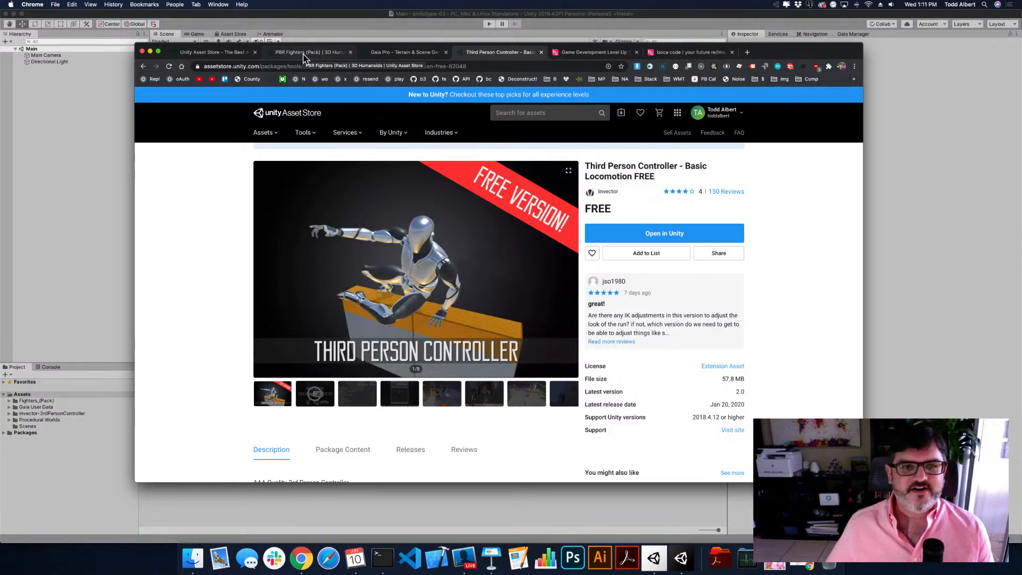
View the PBR Fighters (Pack) asset page and look through several of its character preview images
click(305, 53)
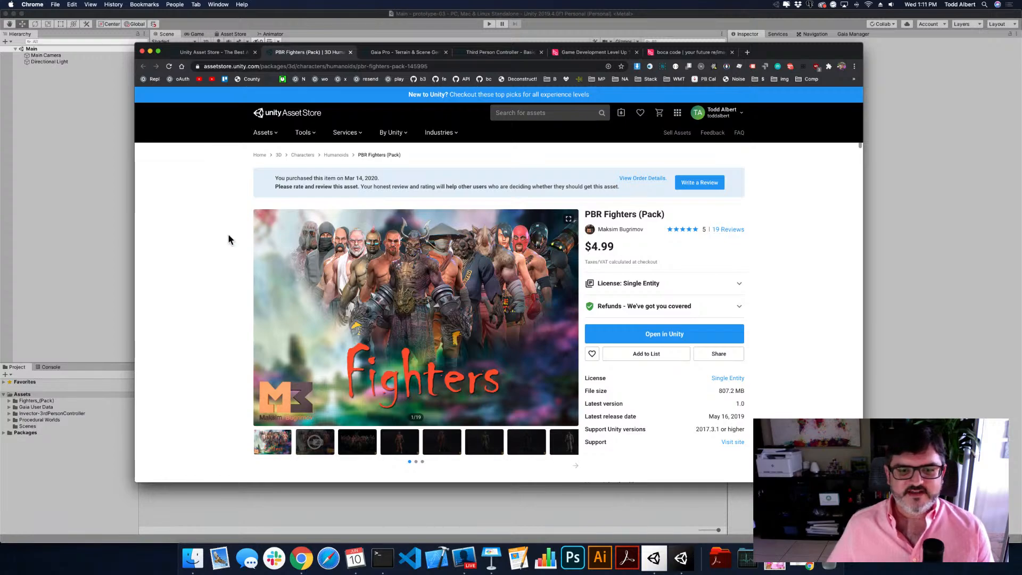
click(393, 438)
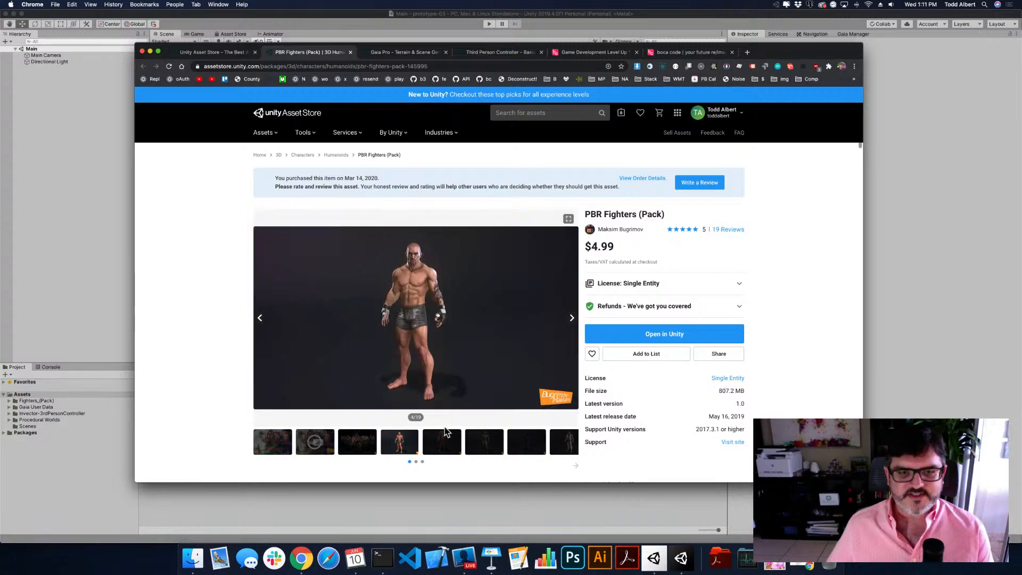
click(442, 443)
click(483, 443)
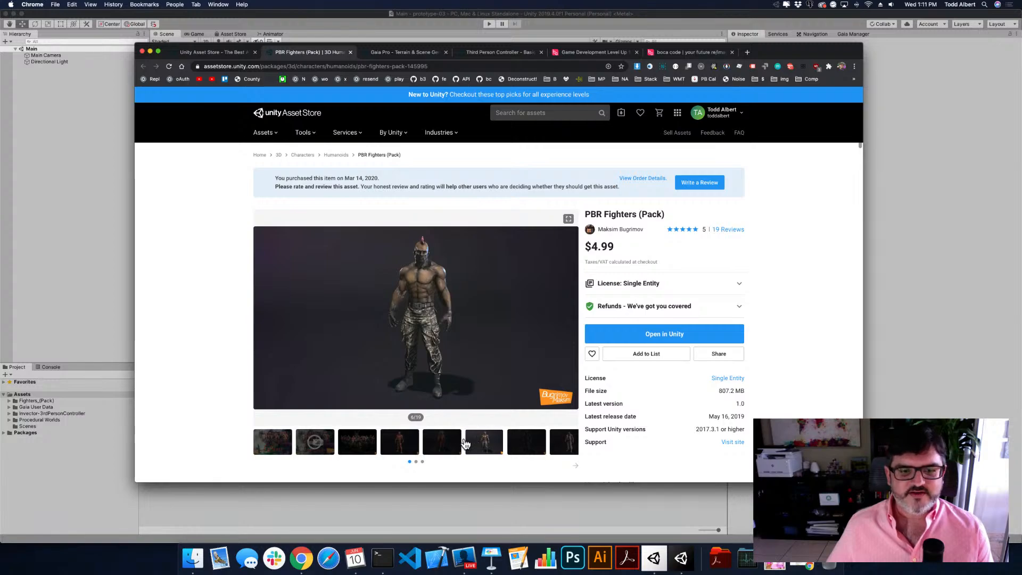
click(398, 443)
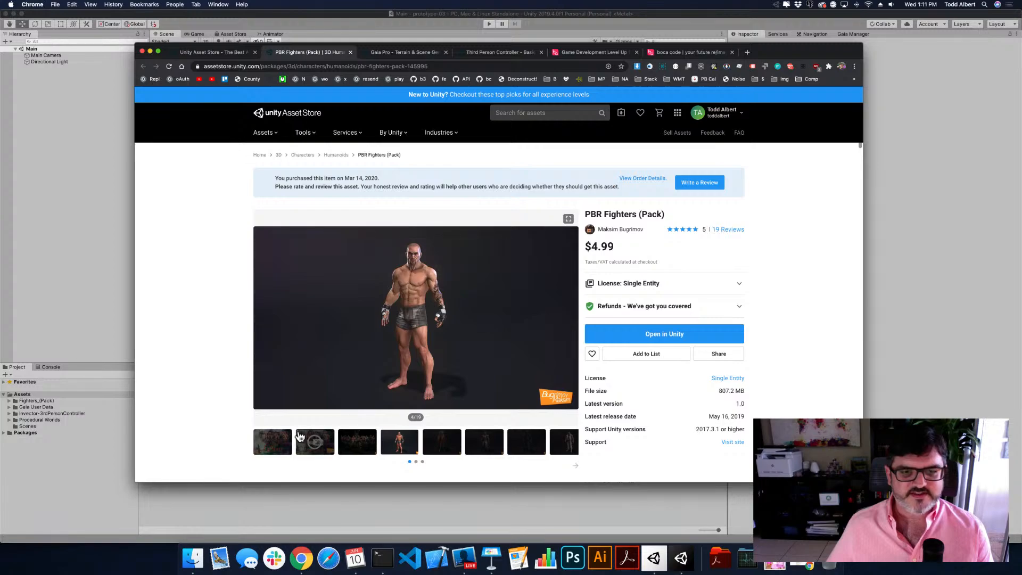
click(278, 443)
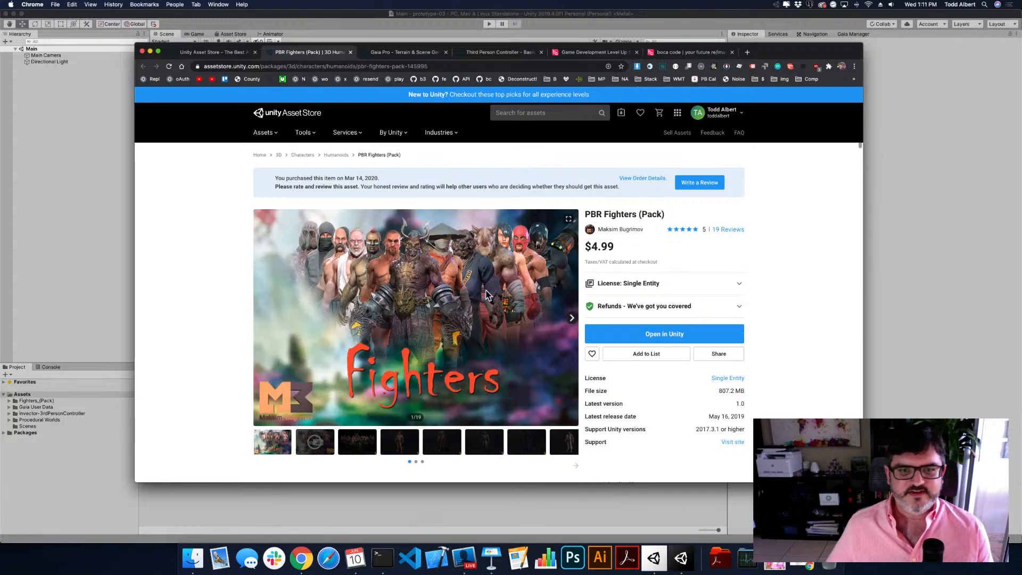
scroll(207, 301, down, 1)
scroll(207, 301, down, 1)
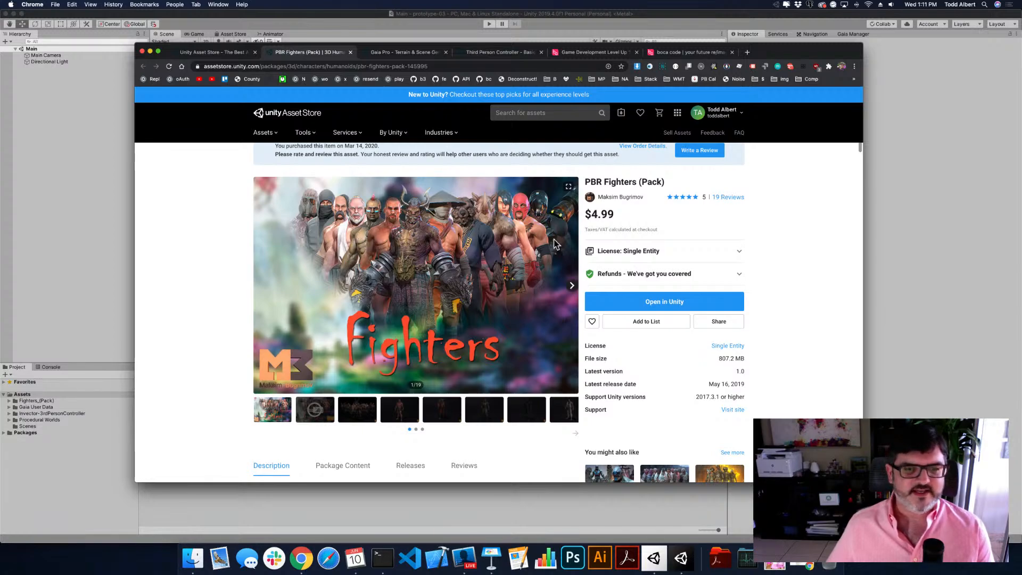
scroll(236, 252, up, 1)
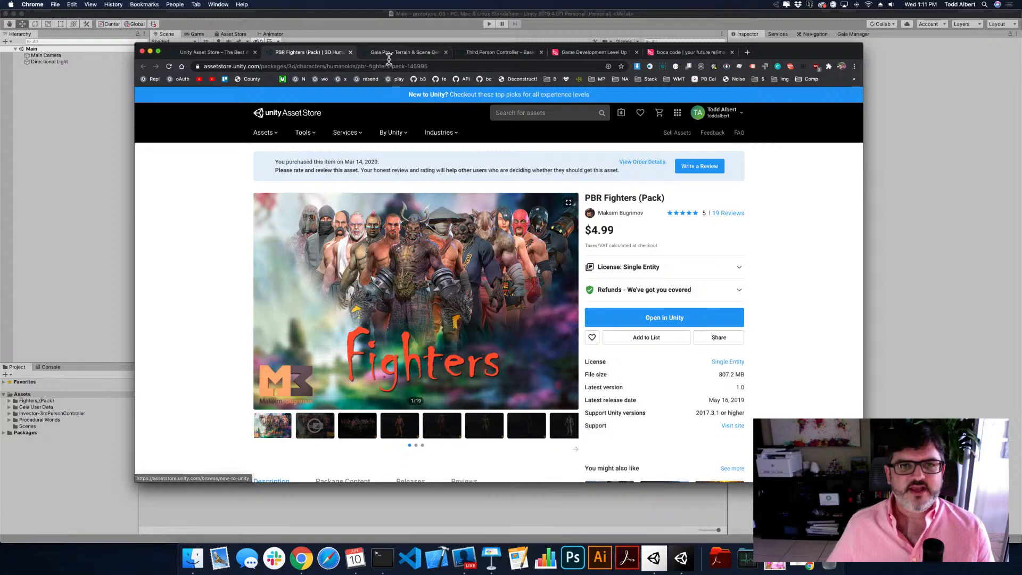
Close the PBR Fighters, Gaia Pro and Third Person Controller pages, hide the browser and switch to Unity
key(super+w)
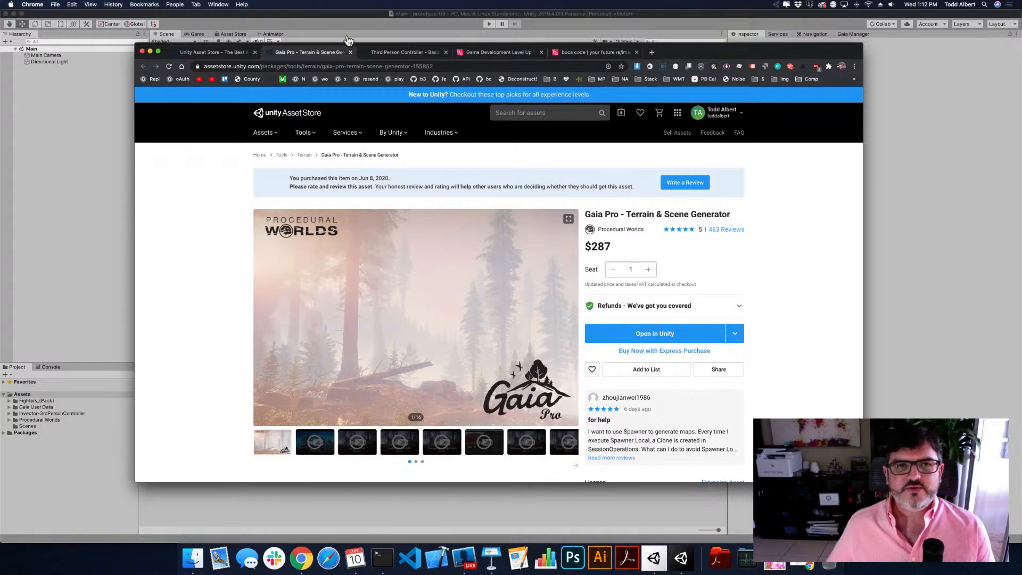
key(super+w)
key(super+w)
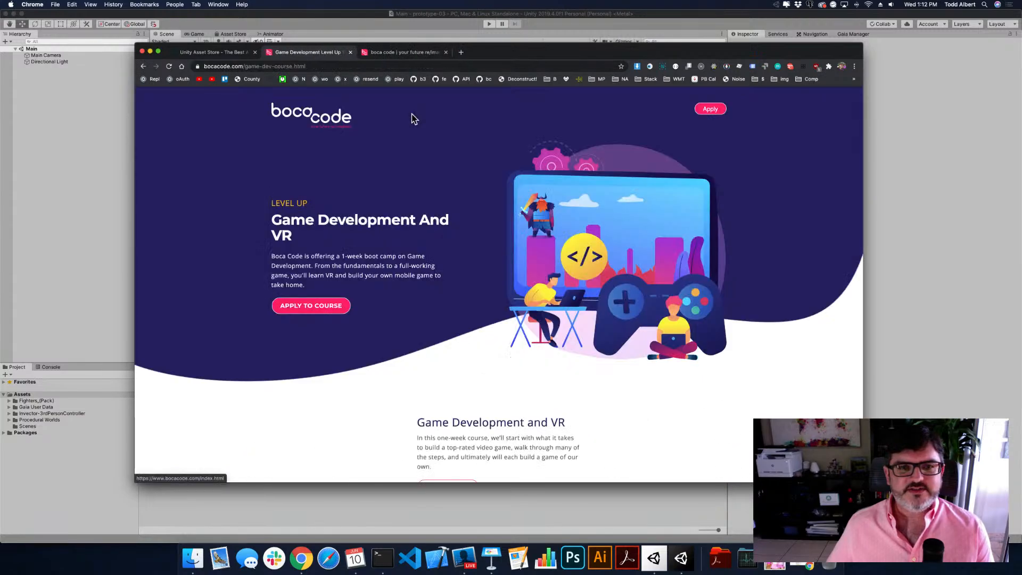
key(super+h)
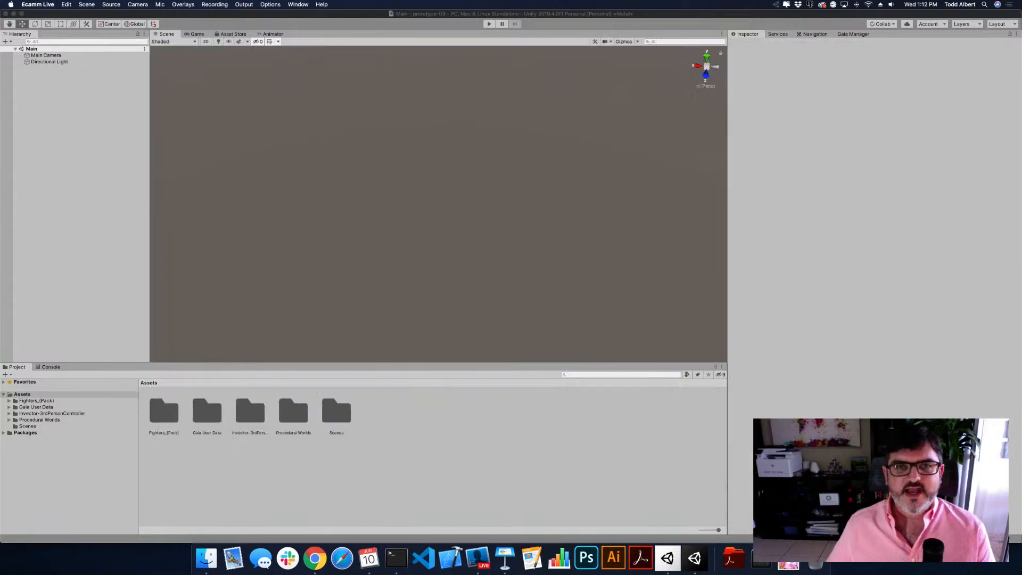
click(625, 23)
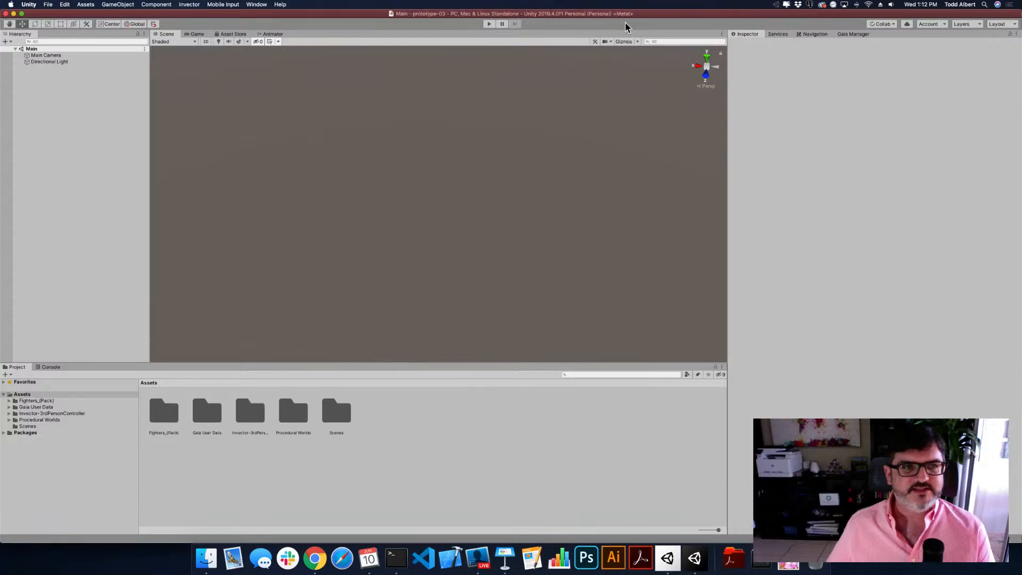
click(437, 32)
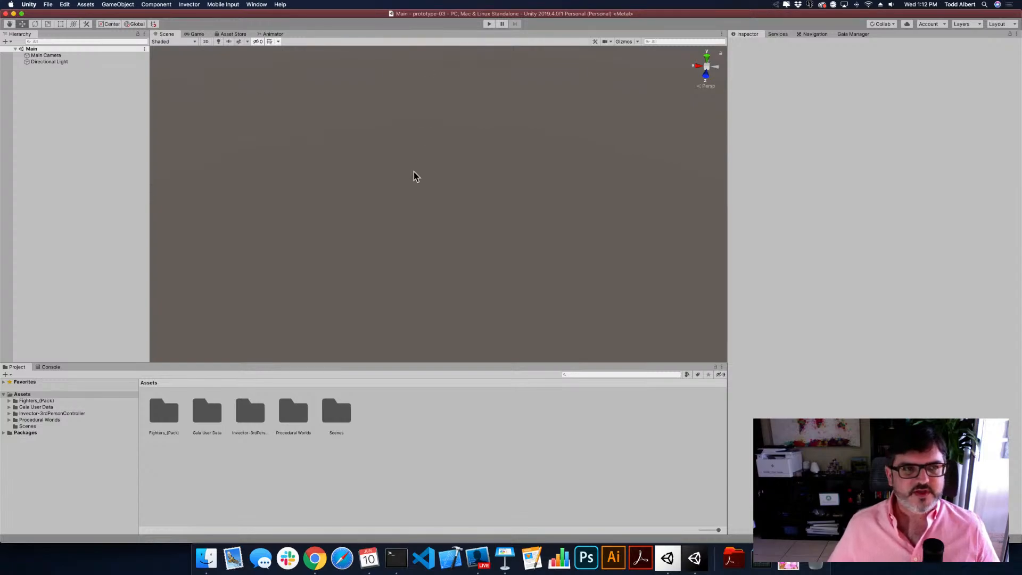
Check the My Assets list in Unity's built-in Asset Store, and return to the Scene view
click(231, 34)
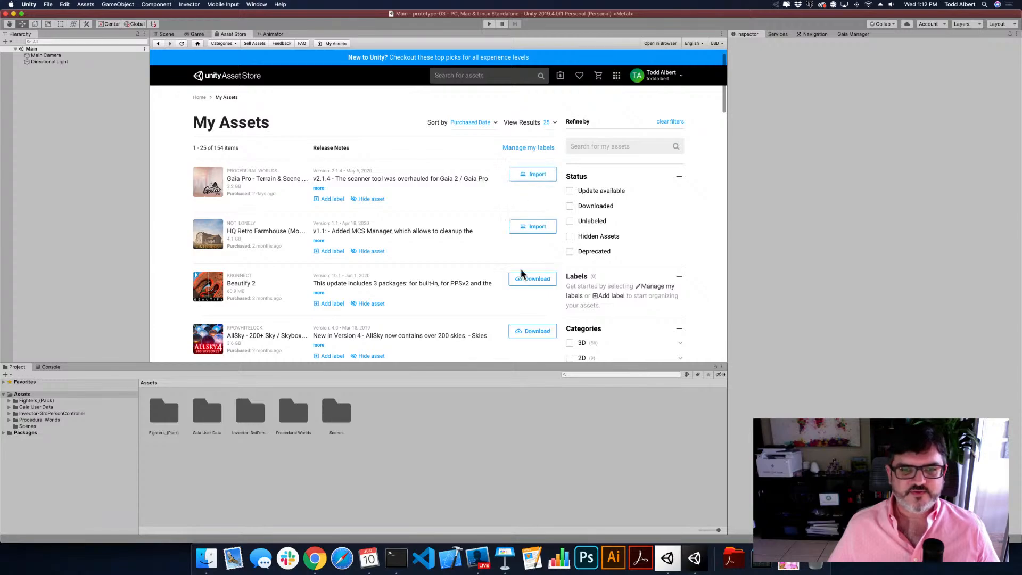
click(512, 282)
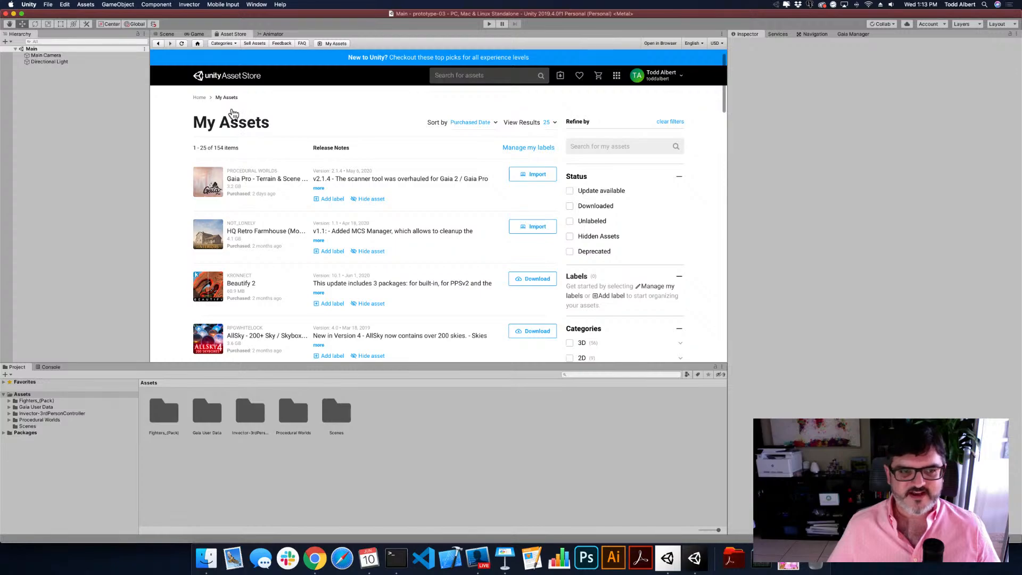
click(167, 35)
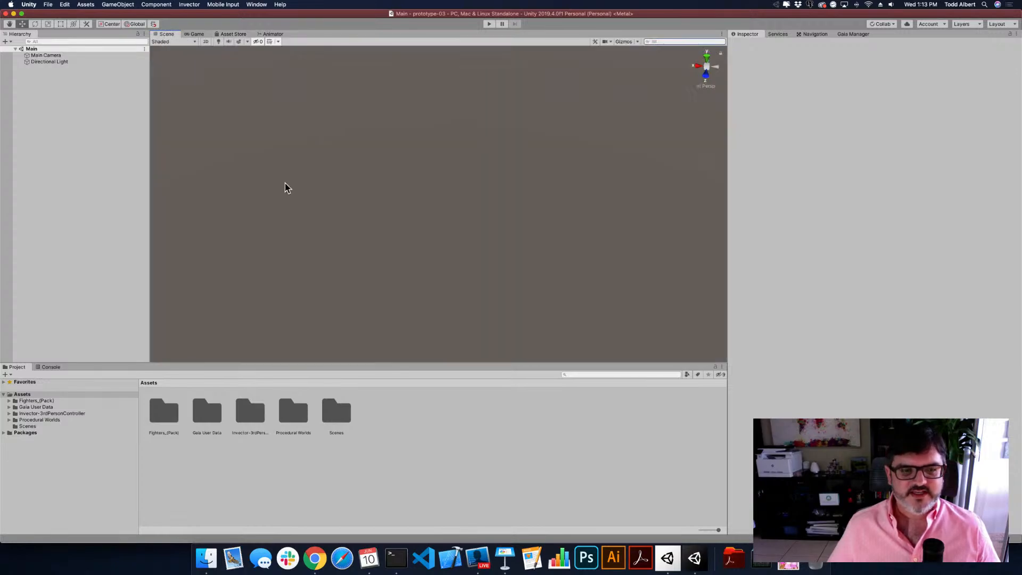
Inspect the project's imported asset folders: Fighters_(Pack), Gaia User Data, Procedural Worlds and Invector-3rdPersonController
click(166, 411)
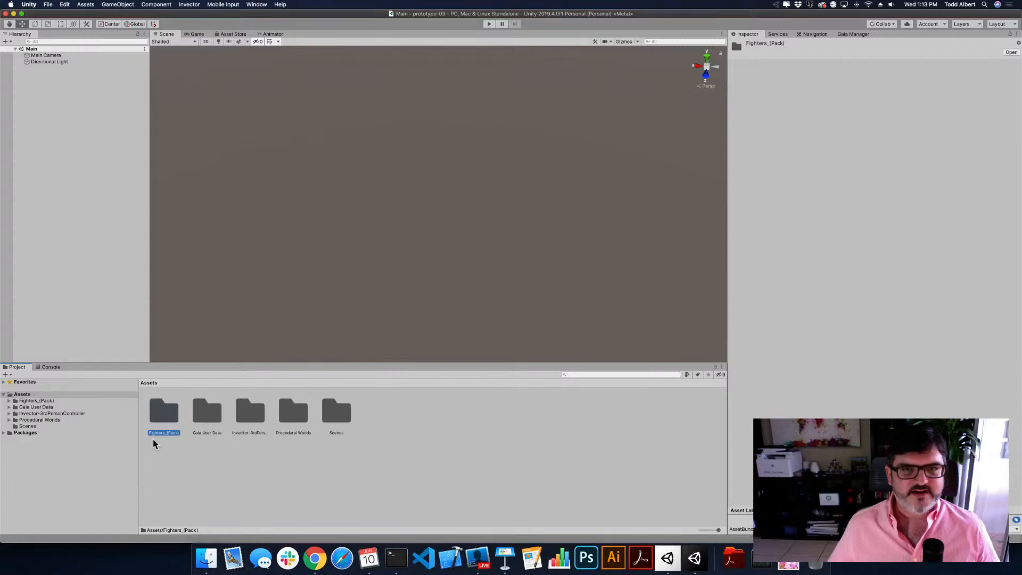
click(212, 414)
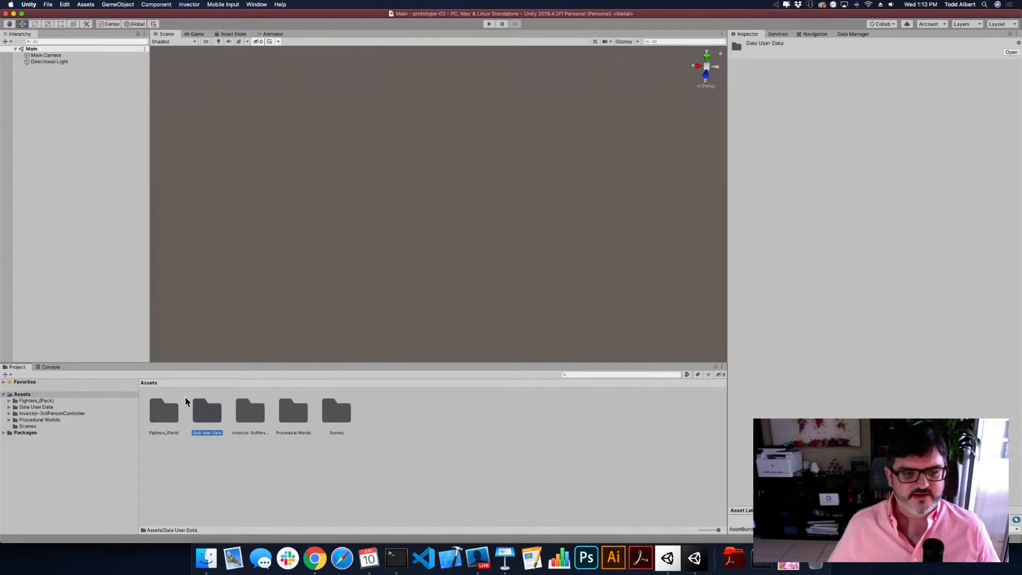
click(292, 413)
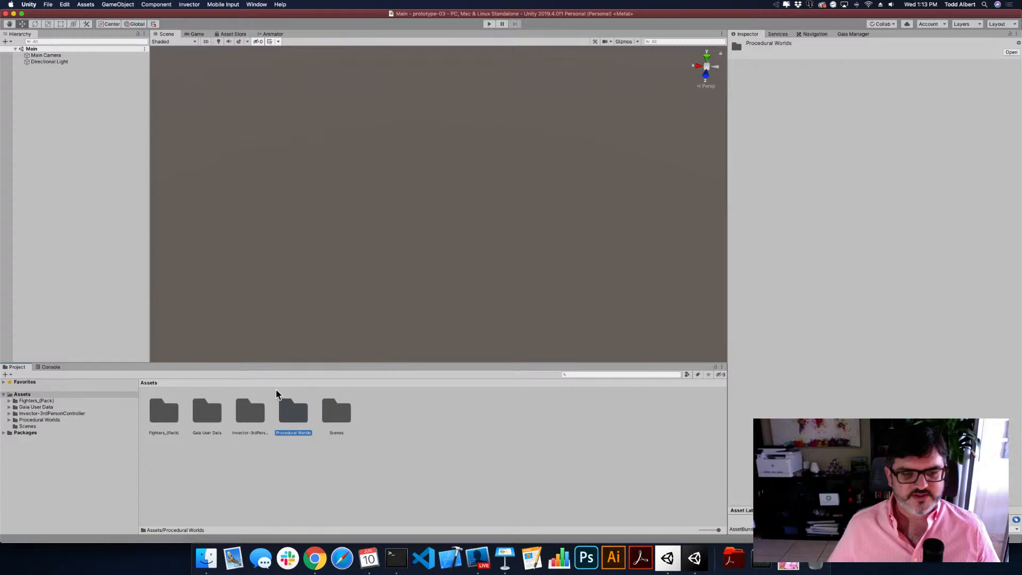
click(252, 415)
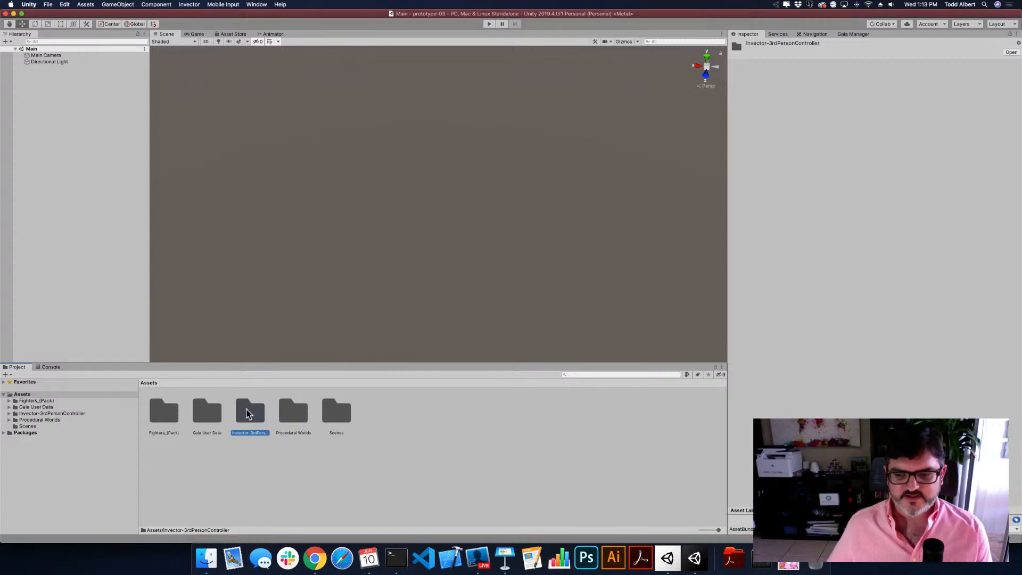
Open the Invector-3rdPersonController folder and inspect its Shooter, Melee Combat and ItemManager subfolders
double_click(255, 417)
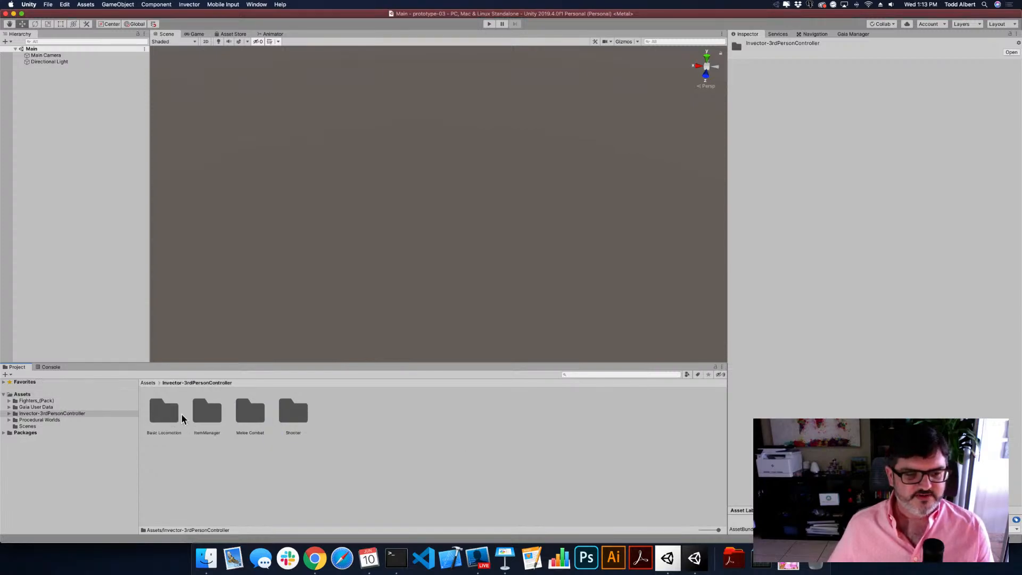
click(293, 413)
click(252, 415)
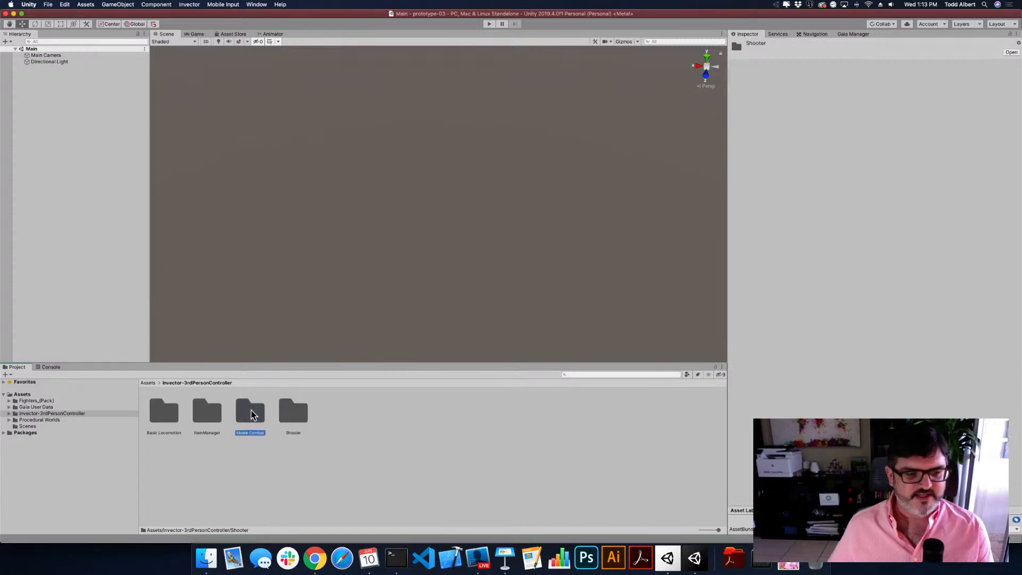
click(215, 415)
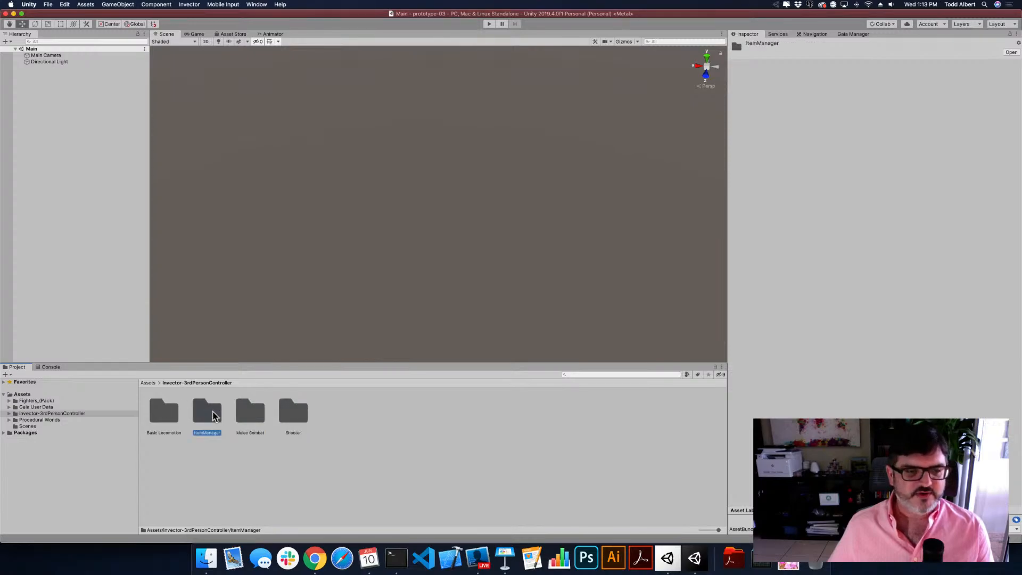
Duplicate the Invector_BasicLocomotion scene in the DemoScenes folder under Basic Locomotion
double_click(165, 412)
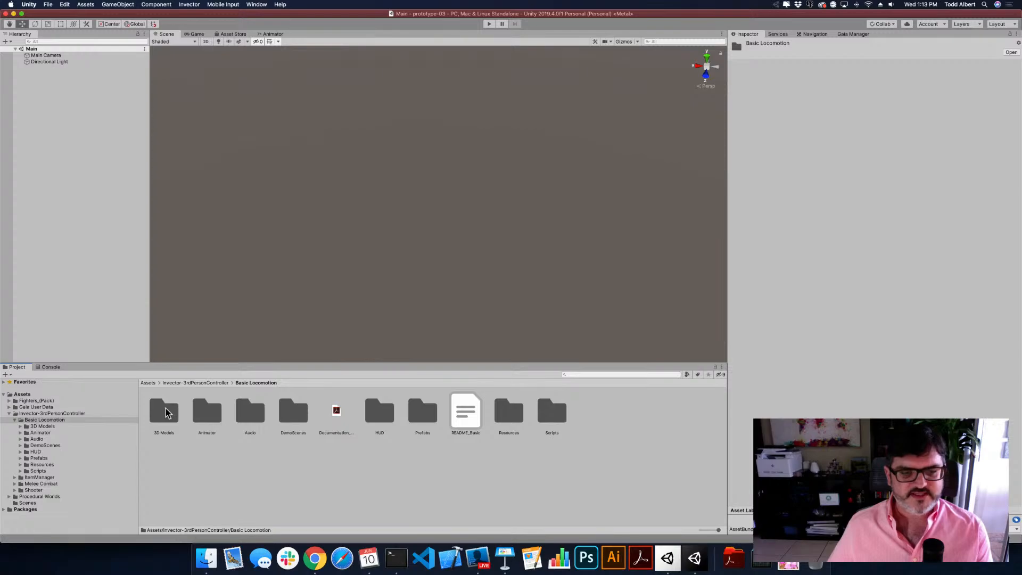
click(291, 411)
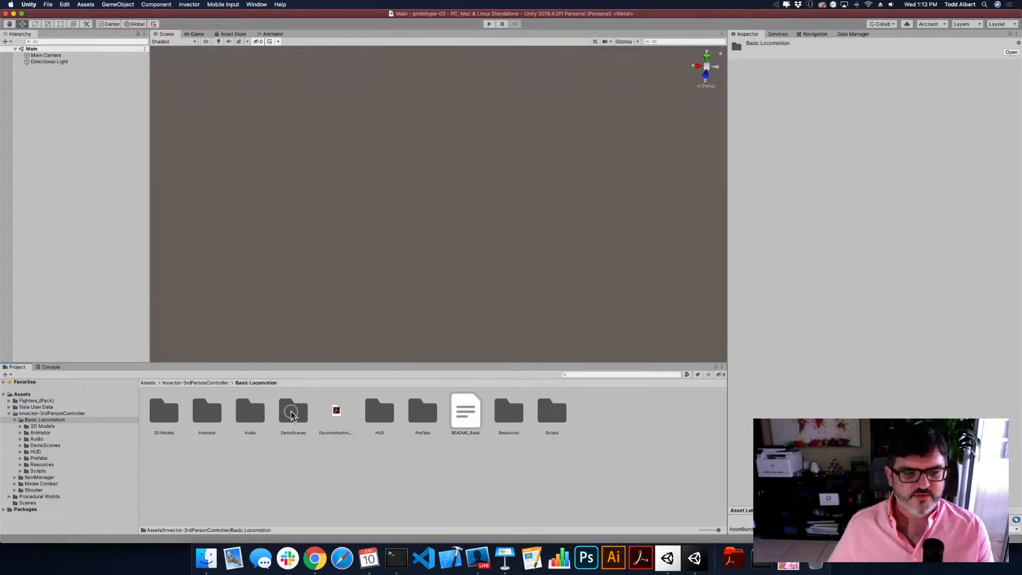
double_click(291, 415)
click(170, 413)
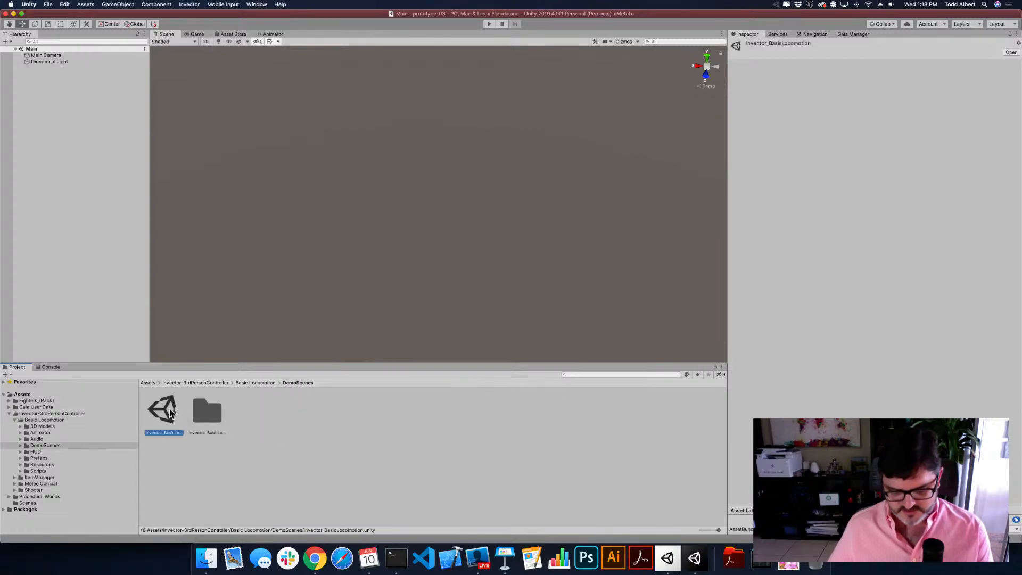
key(super+d)
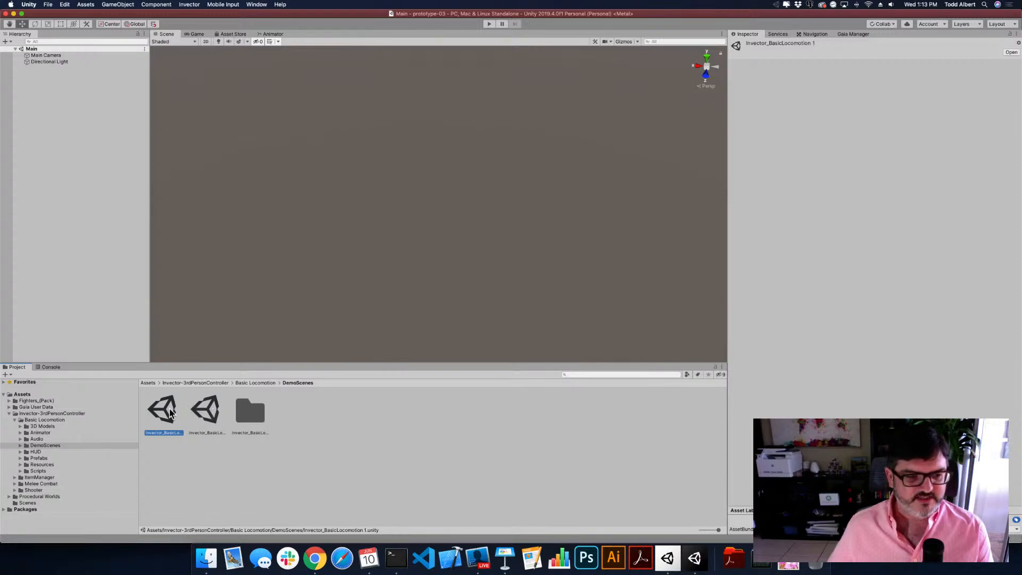
Show the DemoScenes assets as a list and rename the duplicated scene PROTOTYPE
click(207, 414)
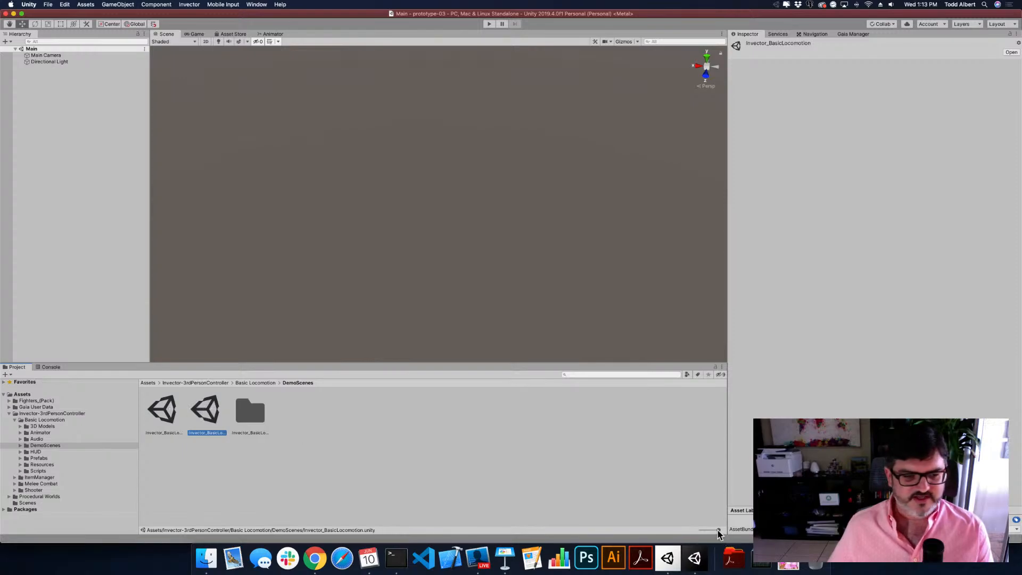
drag(718, 531, 701, 530)
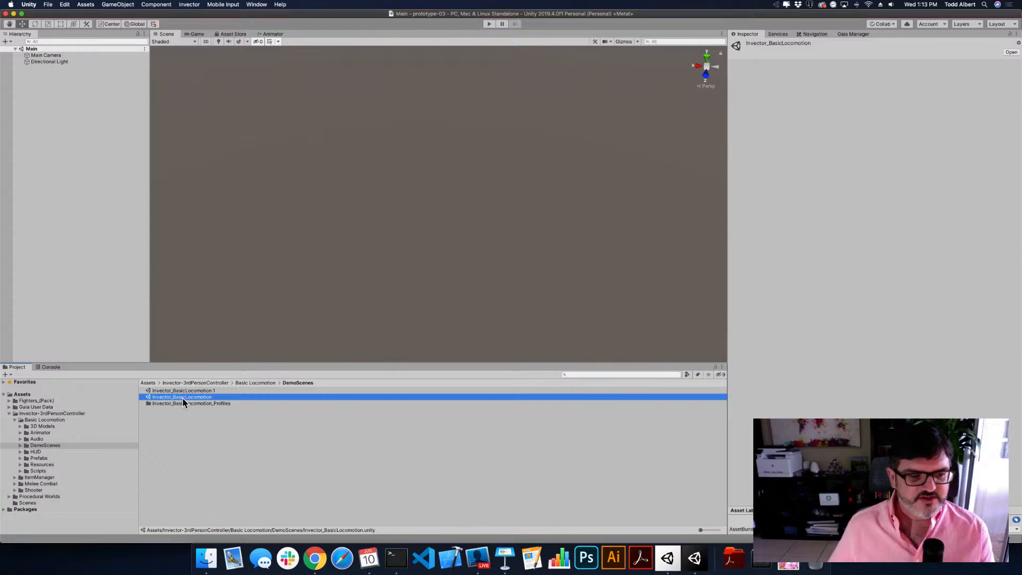
key(Up)
key(Return)
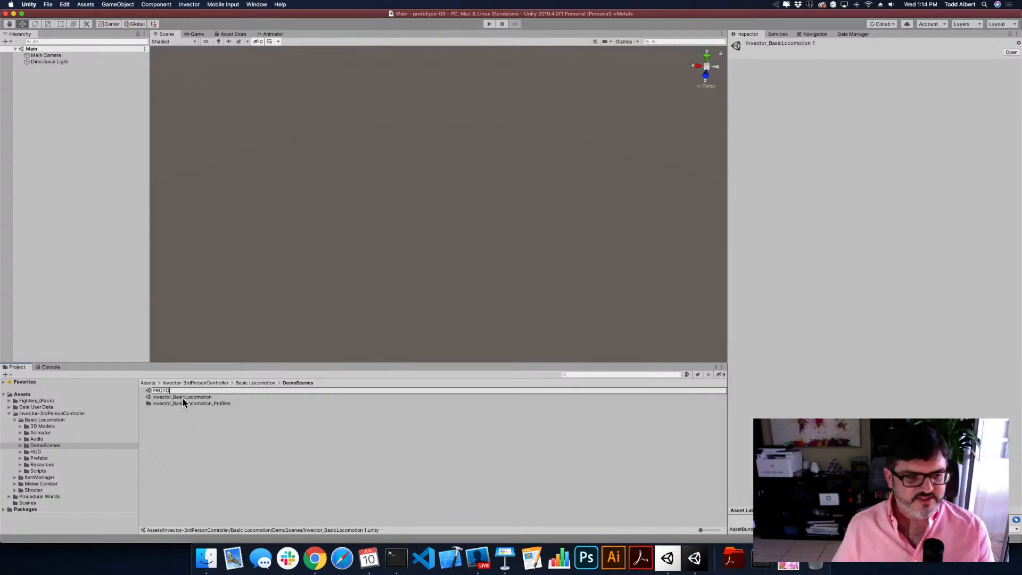
key(Return)
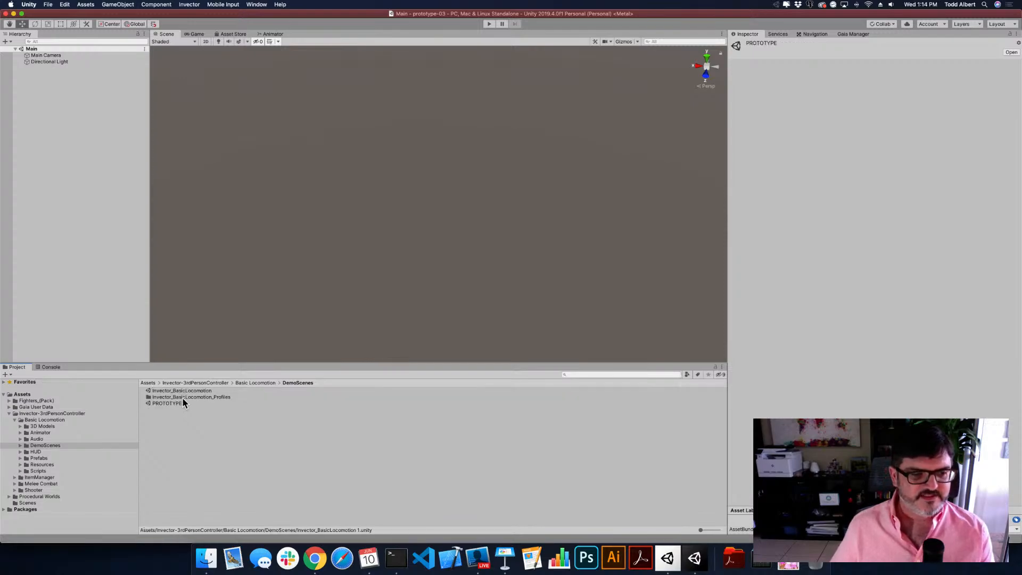
Open the PROTOTYPE scene from the DemoScenes folder
click(175, 404)
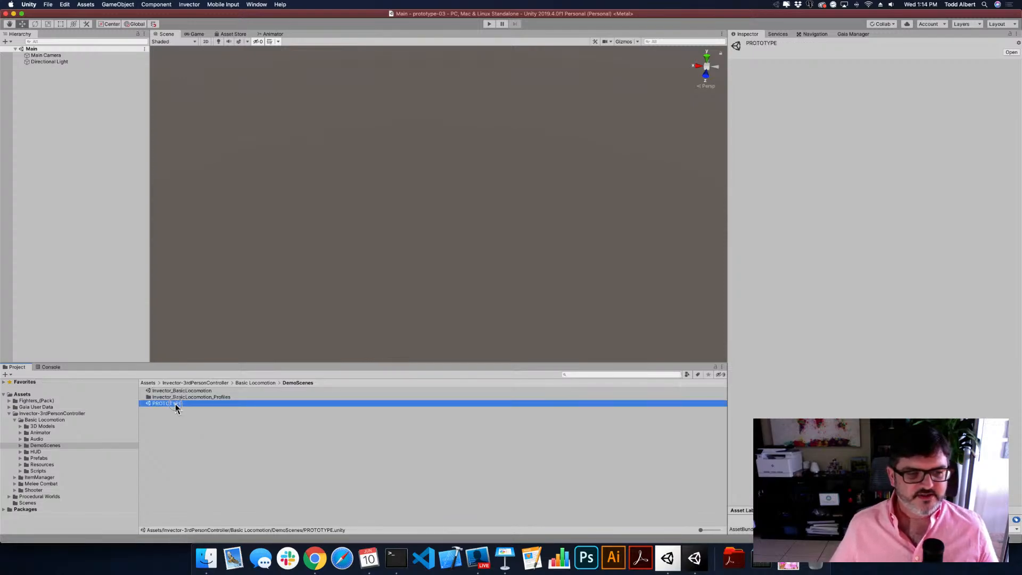
double_click(175, 404)
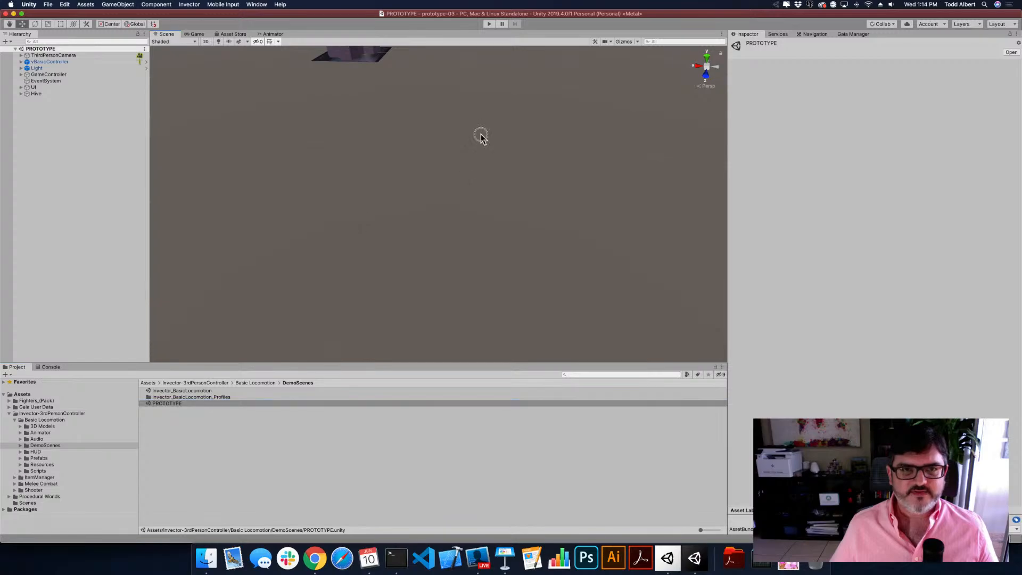
drag(479, 135, 434, 232)
right_drag(414, 167, 426, 126)
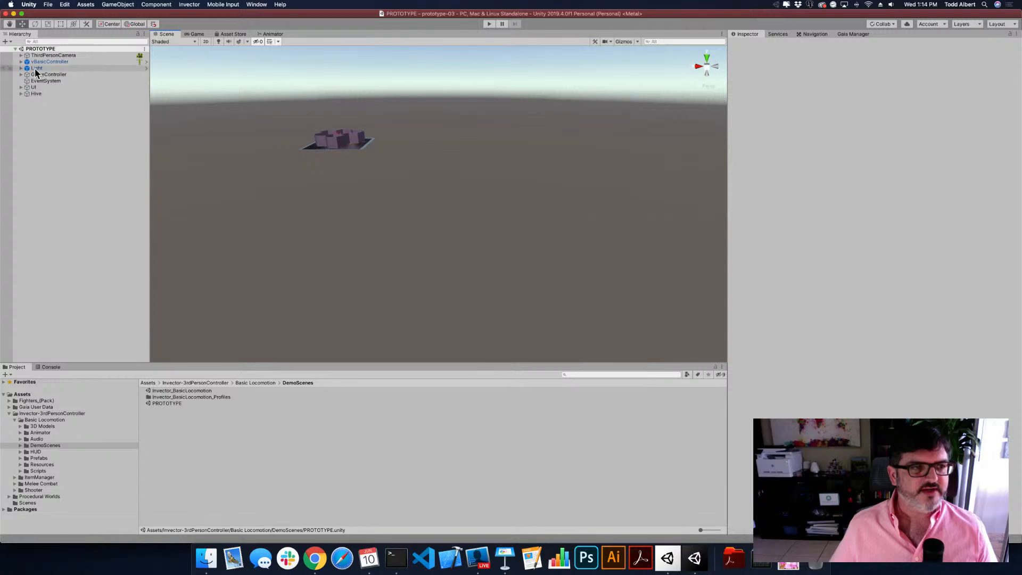
Inspect the scene's Hive and UI objects, framing the Hive in the Scene view
click(30, 94)
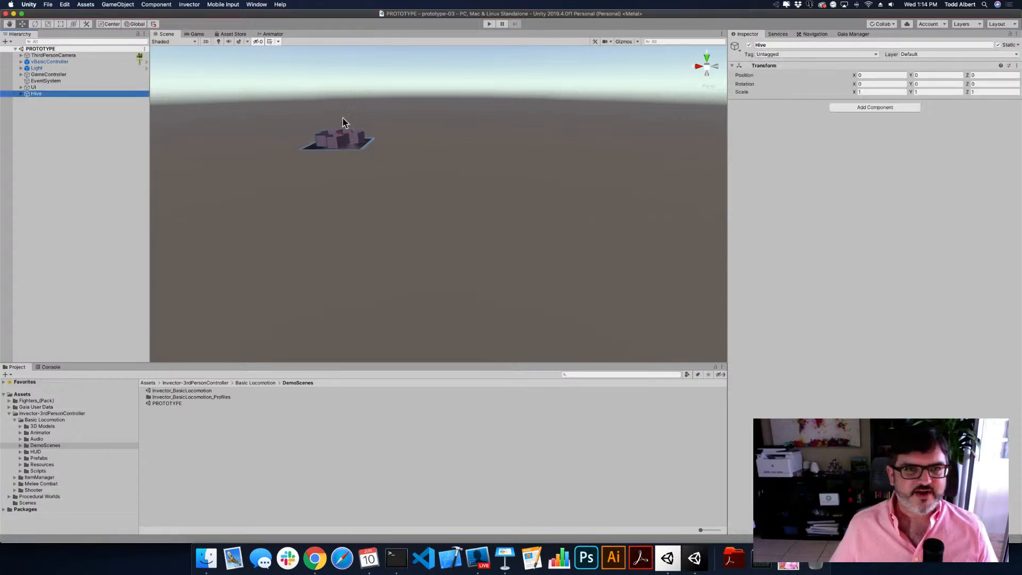
double_click(38, 93)
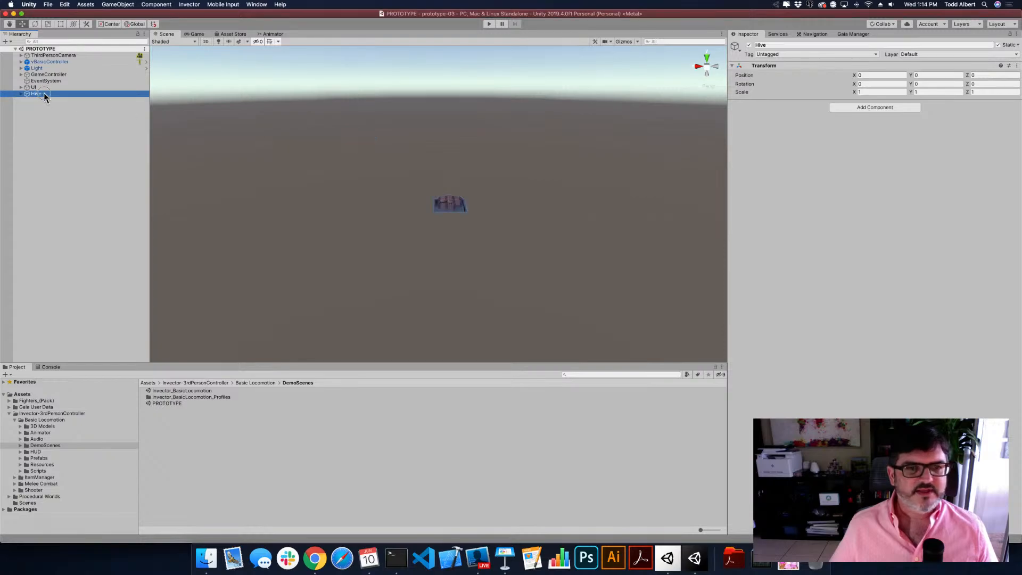
click(46, 86)
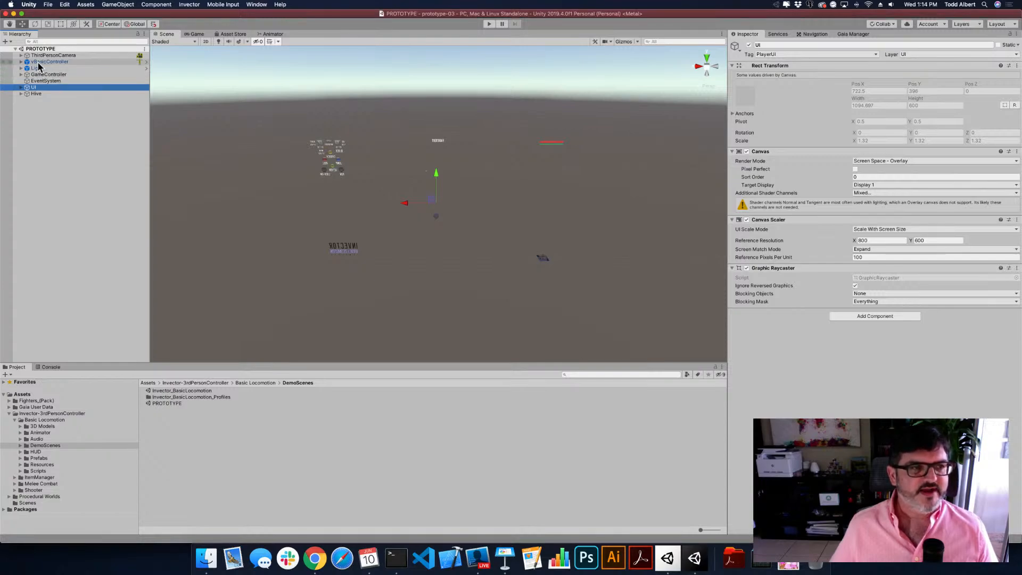
Expand vBasicController and focus on its Mesh_LOD child to examine the character model from several sides
click(20, 62)
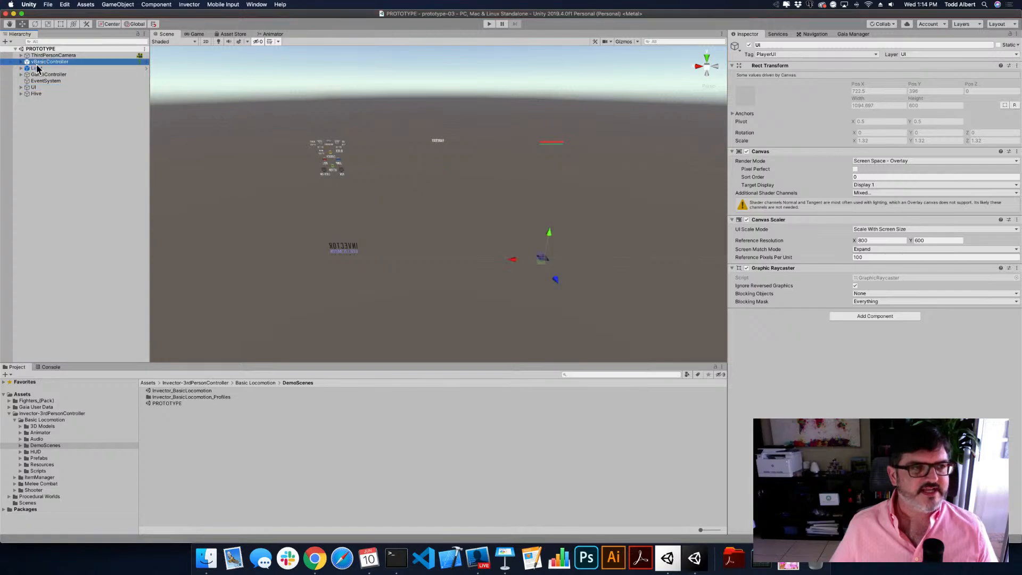
click(21, 62)
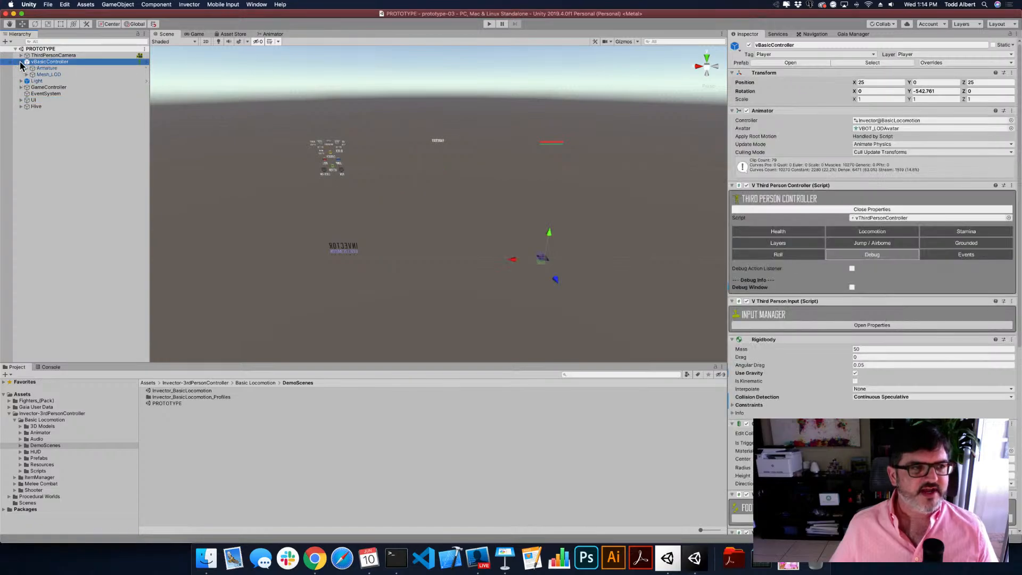
double_click(49, 74)
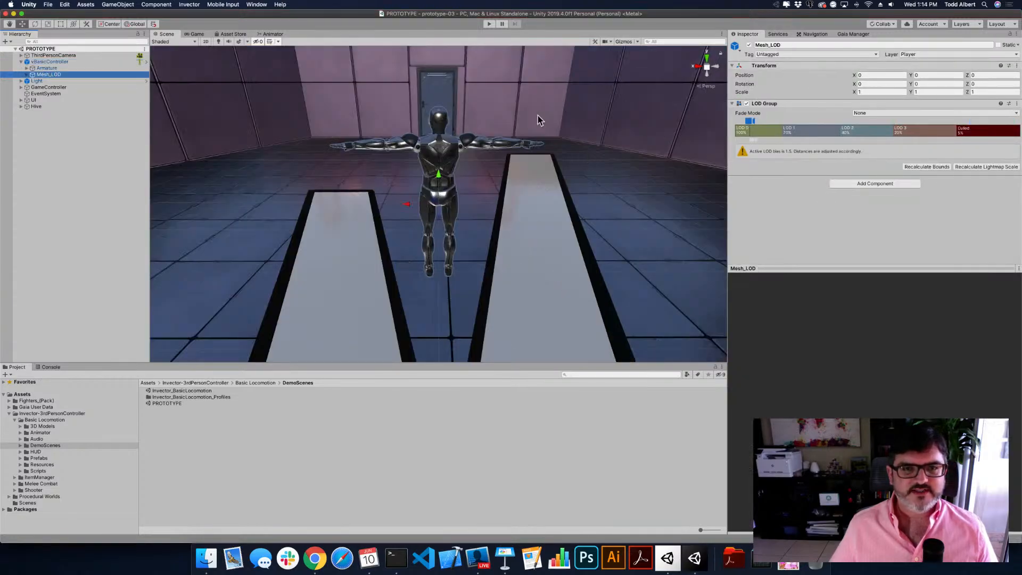
alt+drag(548, 222, 200, 191)
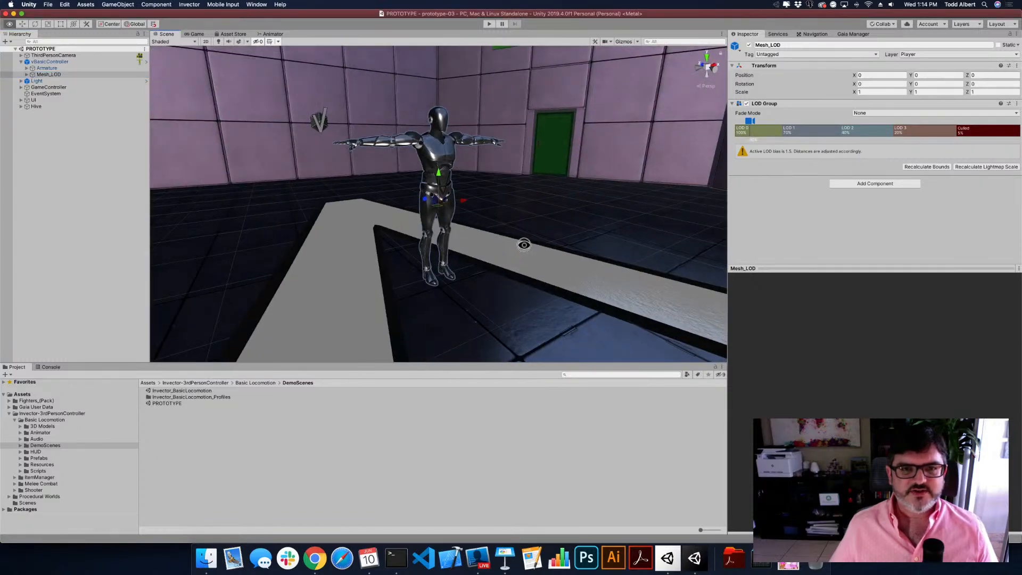
alt+drag(523, 244, 452, 263)
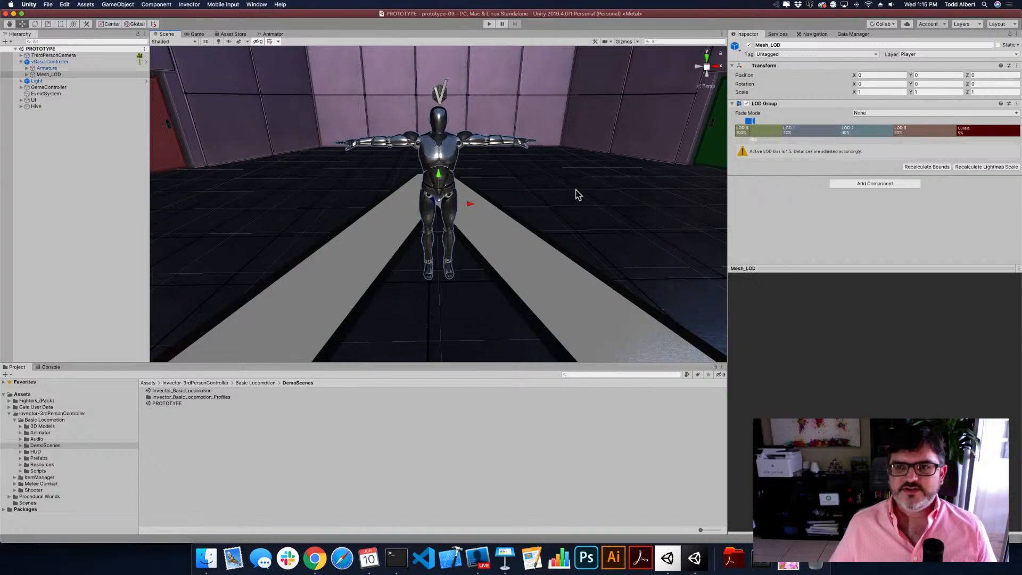
Examine how Mesh_LOD's active LOD level responds to the camera's distance from the character
scroll(483, 203, down, 3)
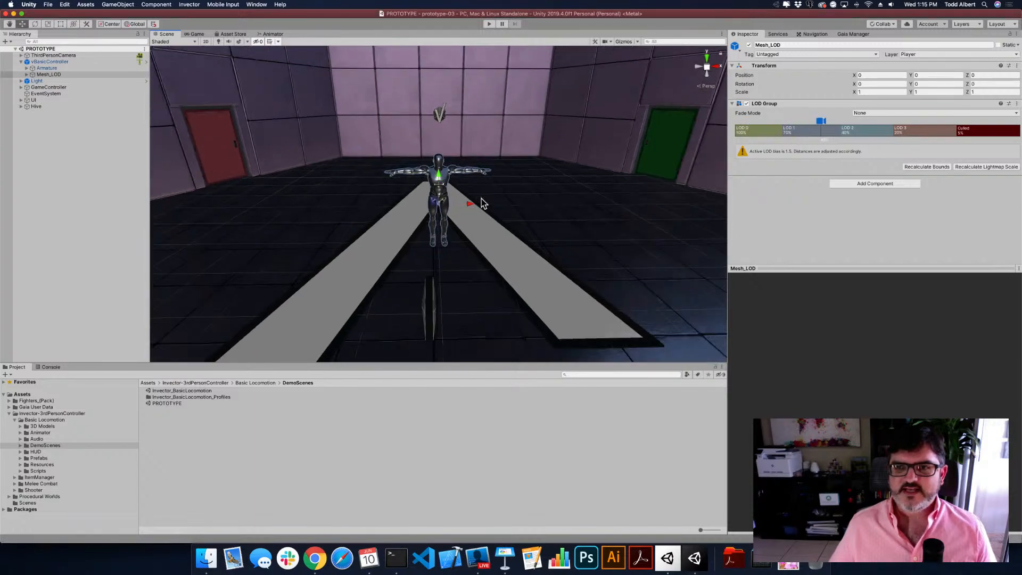
scroll(483, 203, up, 3)
scroll(483, 203, down, 5)
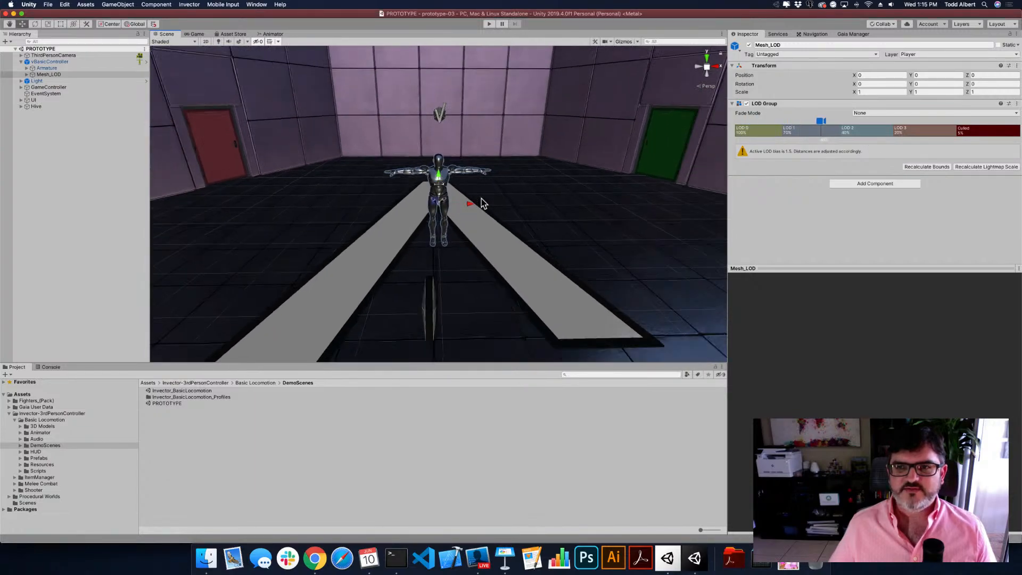
scroll(483, 203, up, 4)
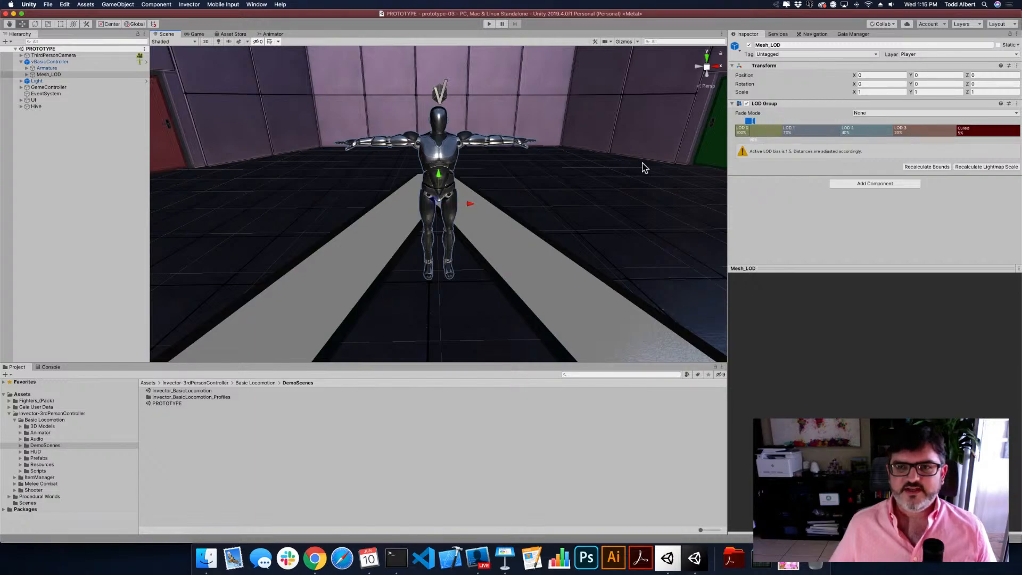
scroll(560, 200, down, 2)
scroll(560, 200, down, 2)
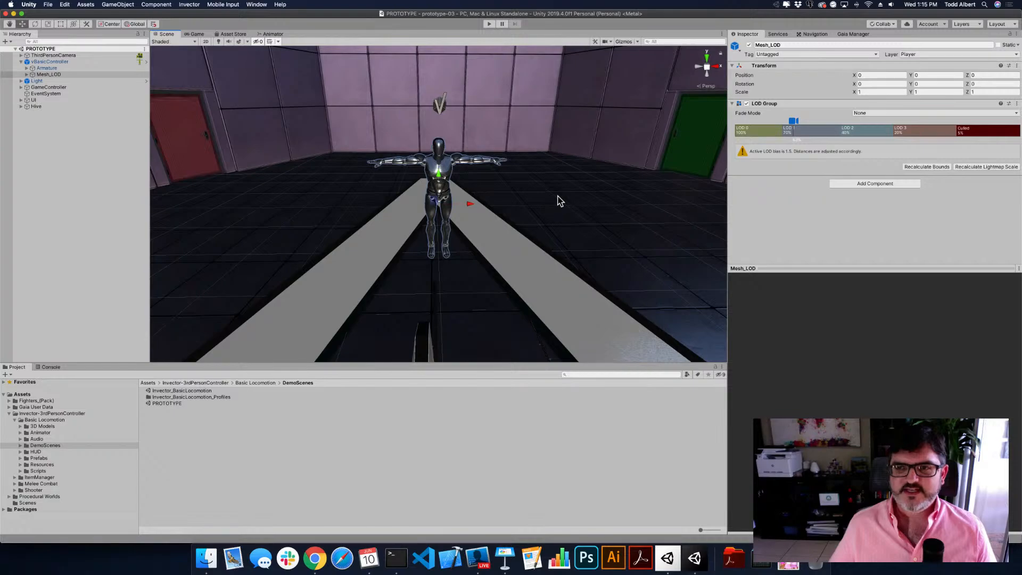
scroll(560, 201, down, 5)
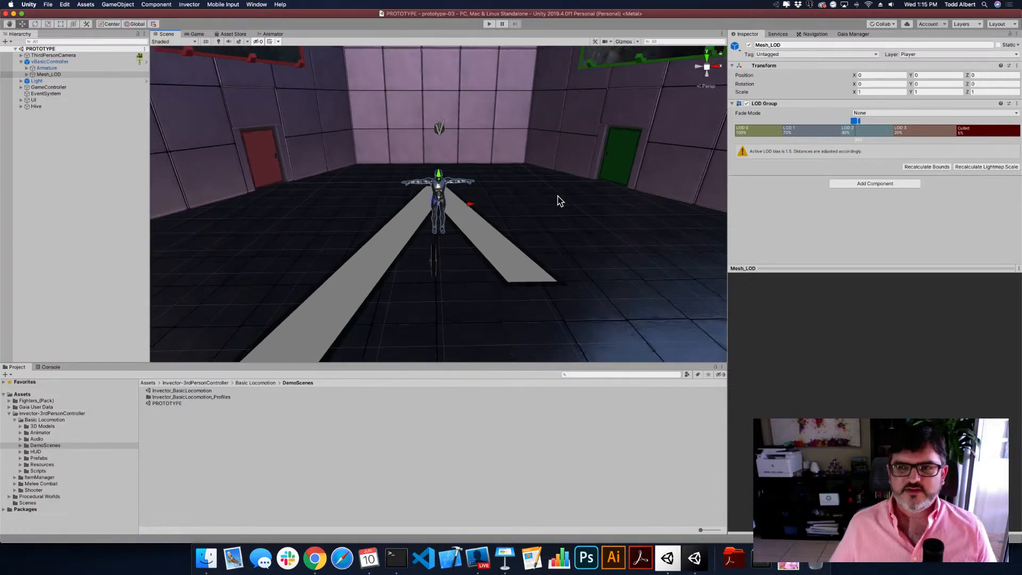
scroll(560, 201, down, 5)
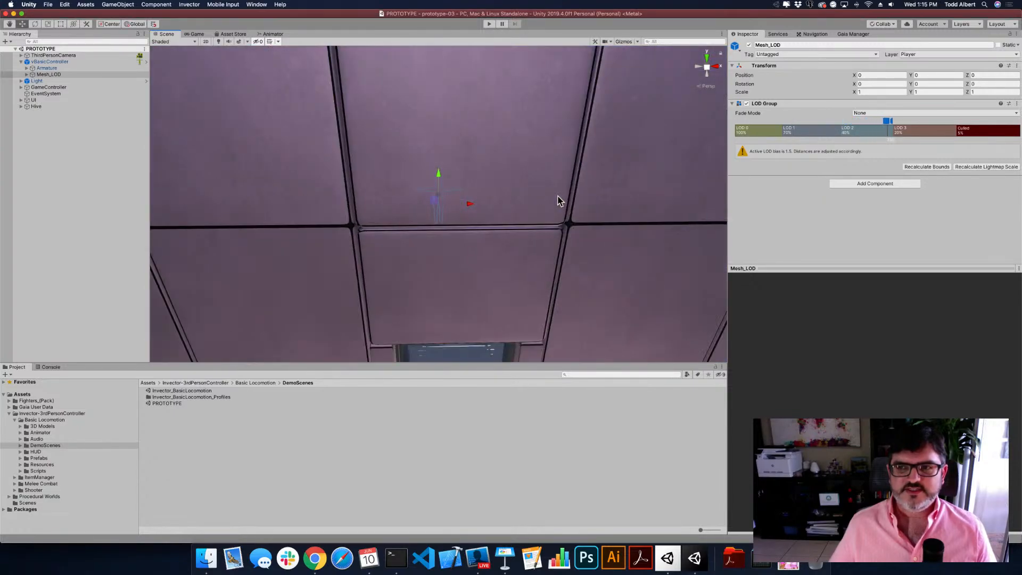
scroll(560, 201, down, 3)
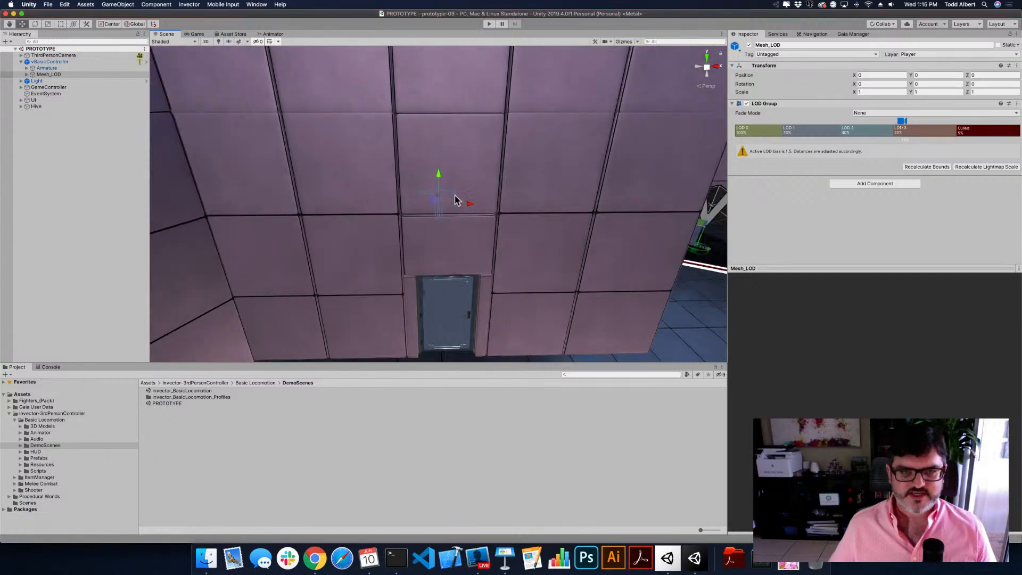
Examine the demo level's overall layout from above, including the hexagonal starting room and the surrounding areas
alt+drag(522, 187, 513, 266)
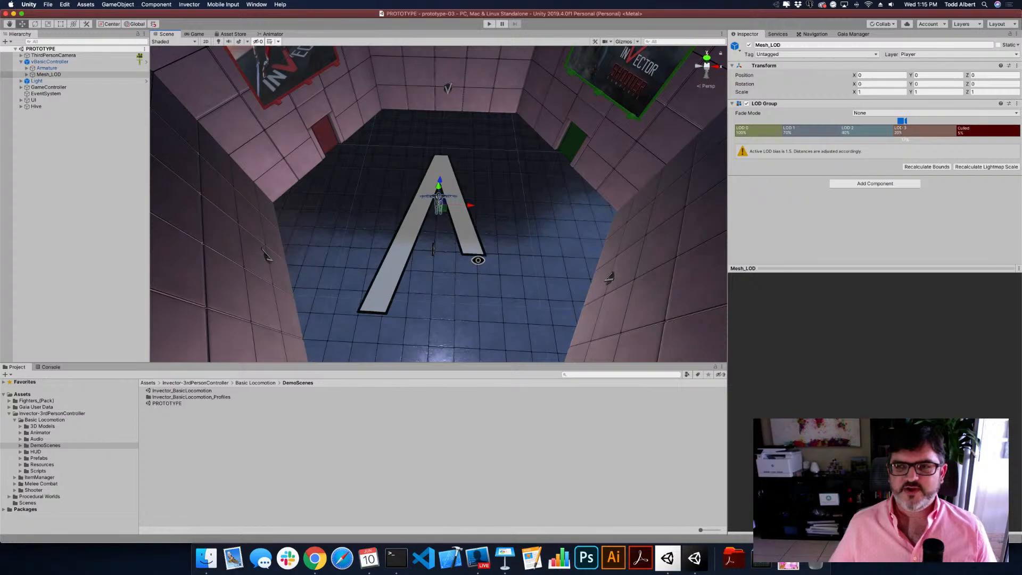
scroll(480, 264, down, 2)
scroll(479, 265, down, 8)
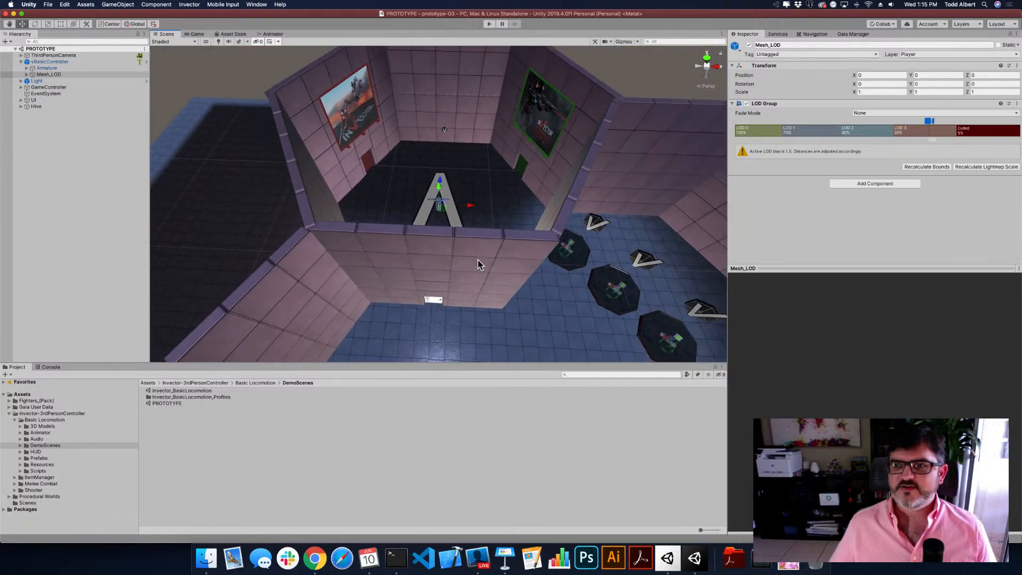
scroll(477, 264, down, 8)
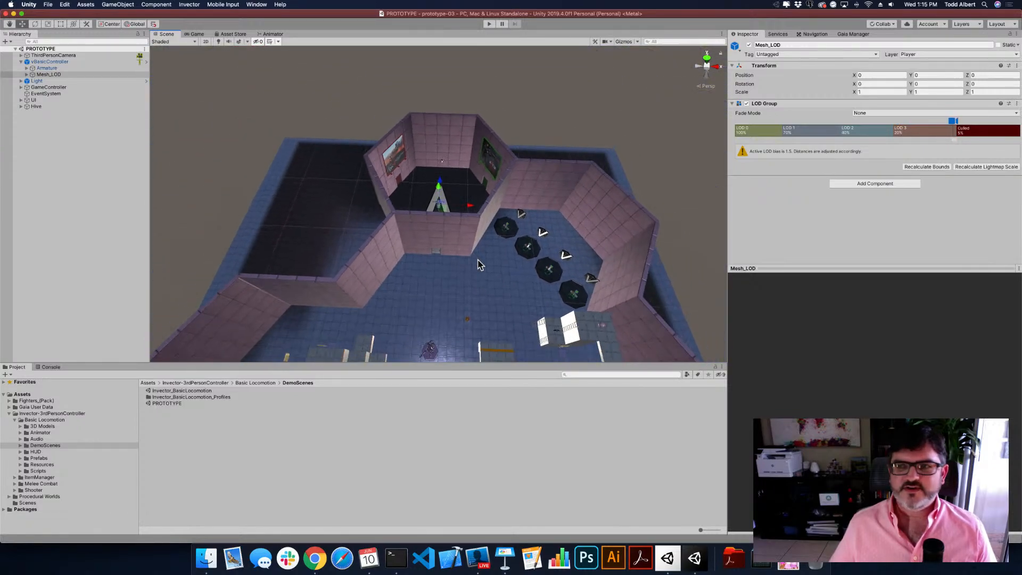
scroll(478, 265, down, 4)
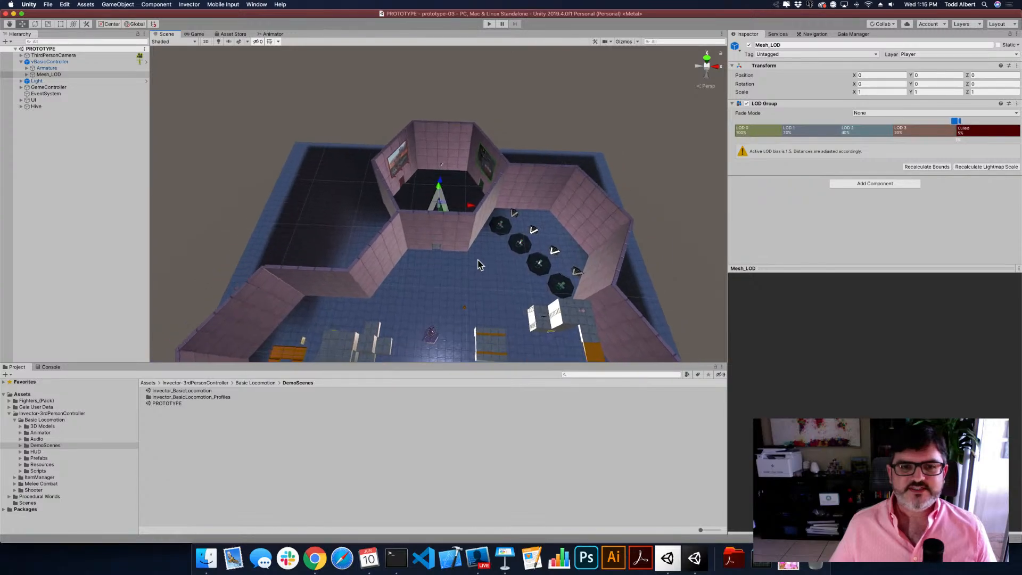
scroll(477, 265, up, 2)
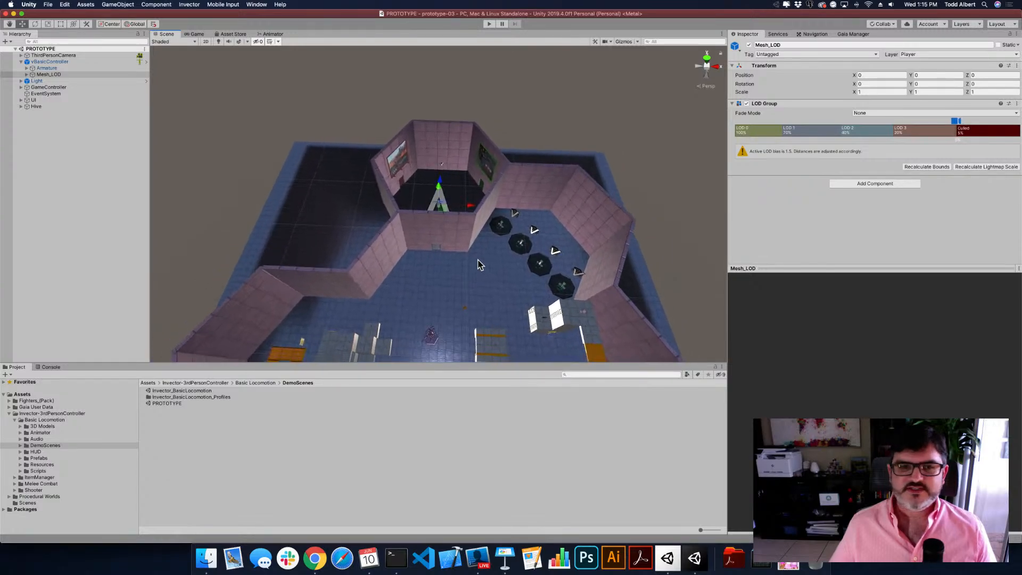
scroll(478, 265, up, 1)
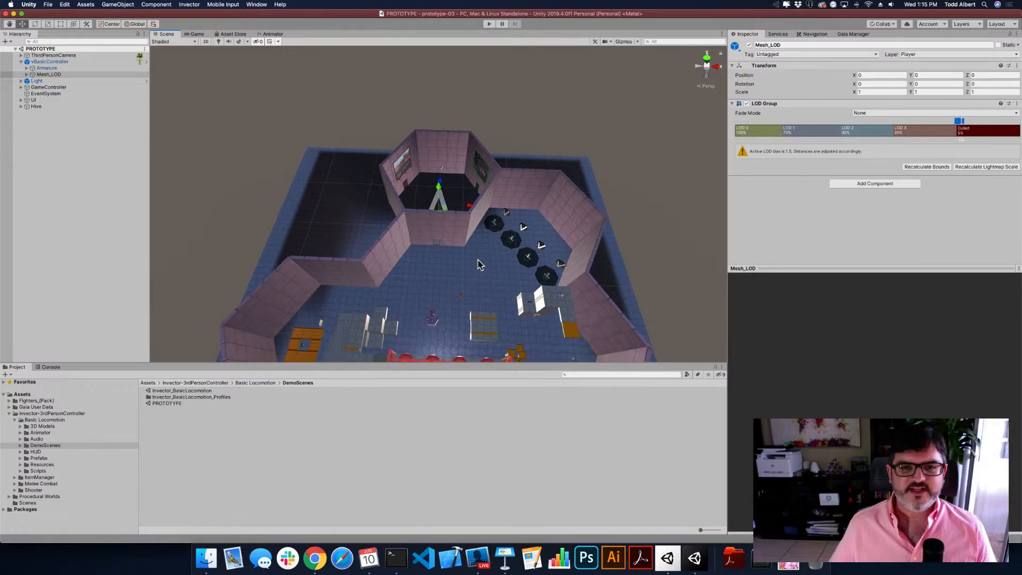
scroll(478, 264, up, 3)
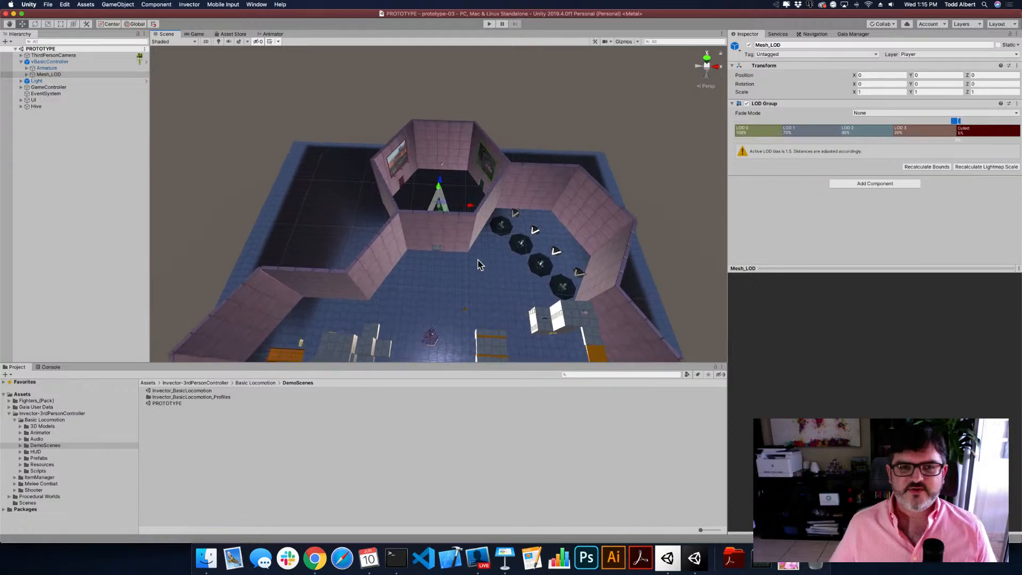
scroll(479, 265, down, 2)
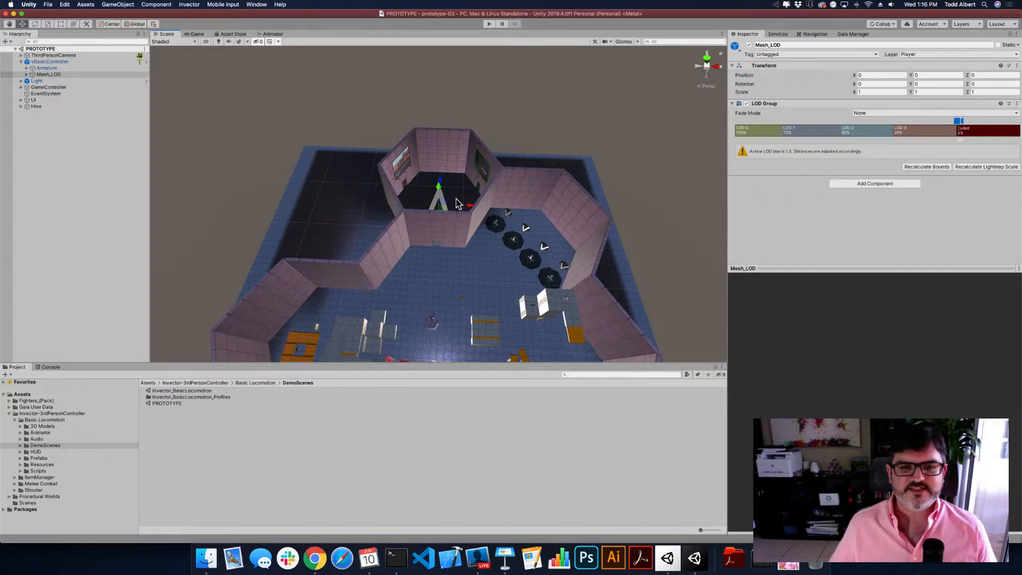
scroll(455, 200, up, 6)
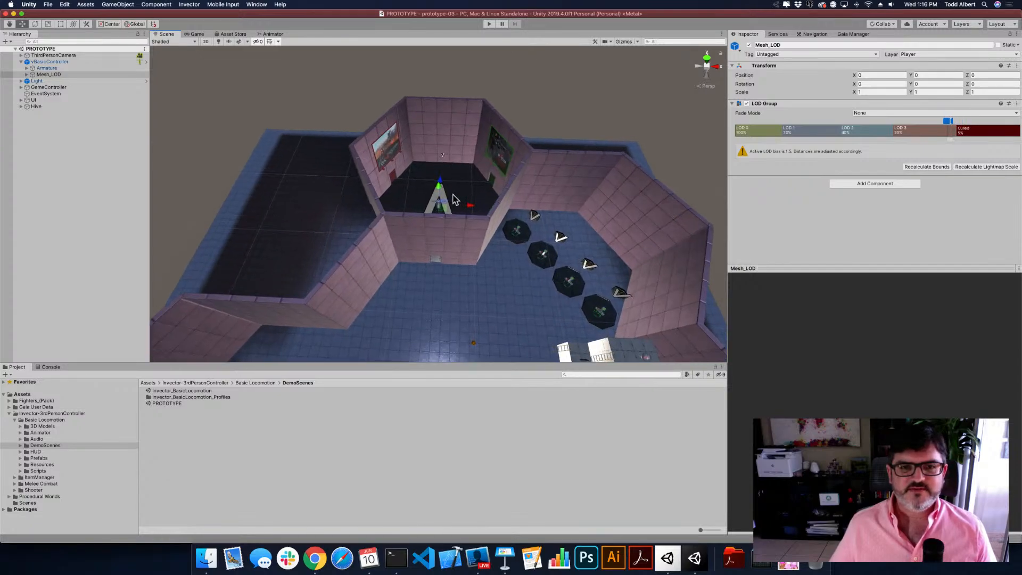
Run the scene in play mode and move the character around the starting room
scroll(455, 199, up, 10)
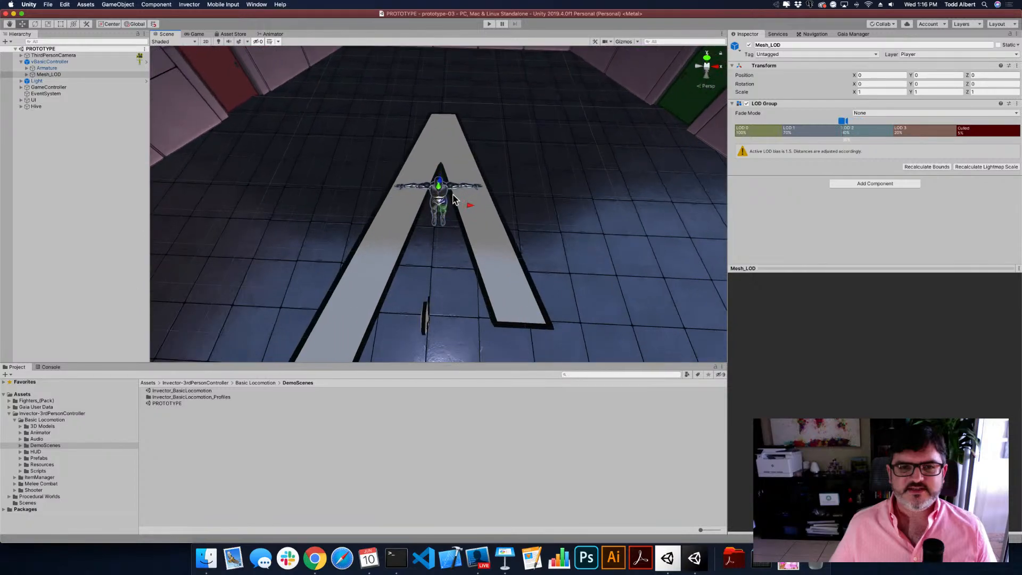
key(f)
alt+drag(464, 256, 494, 194)
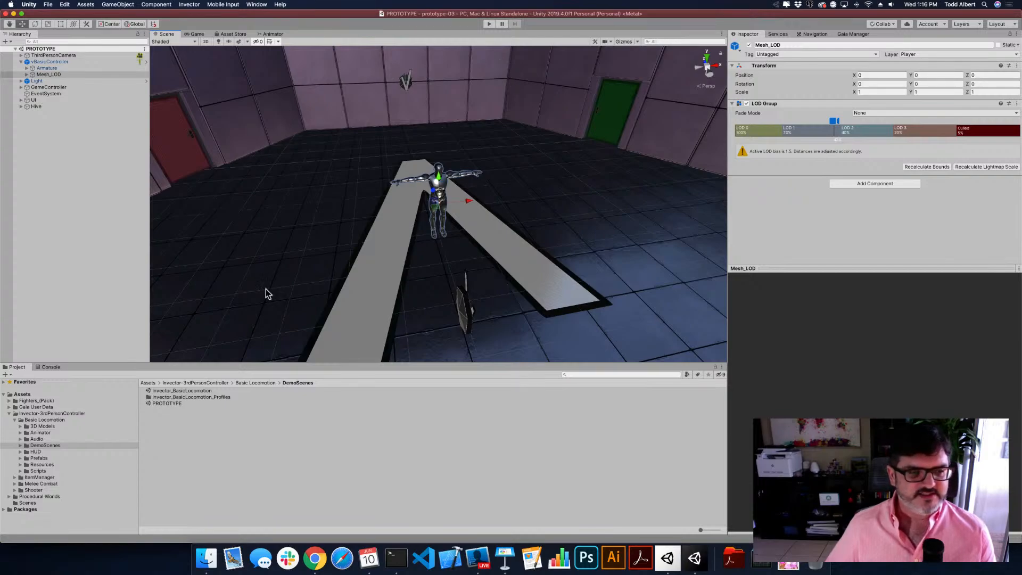
click(488, 24)
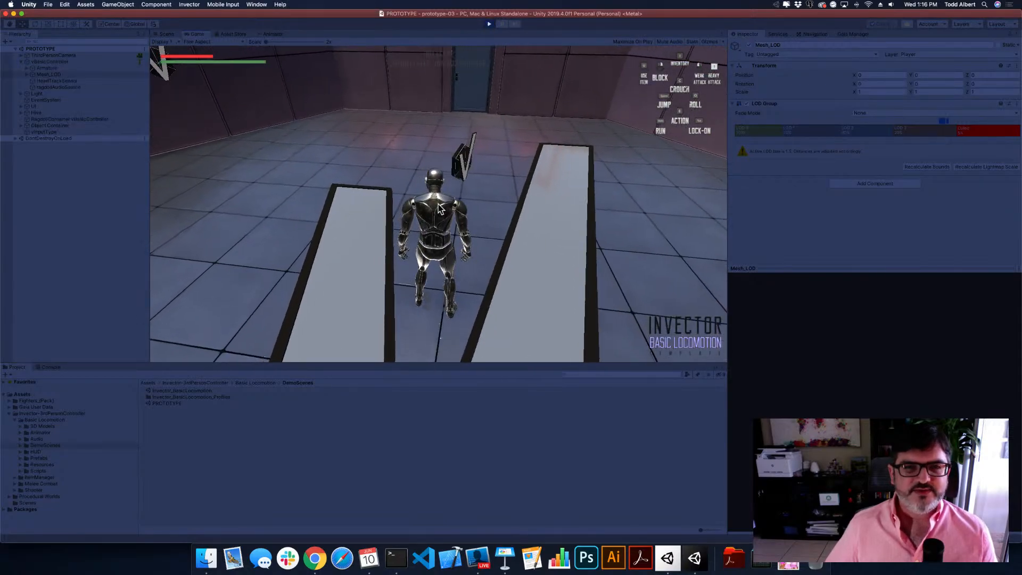
key(w)
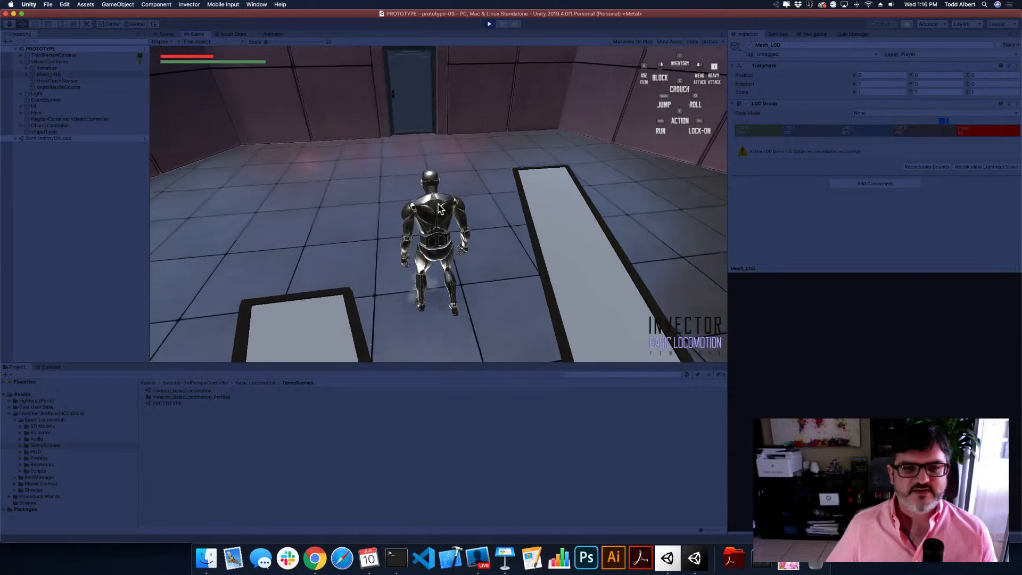
key(w)
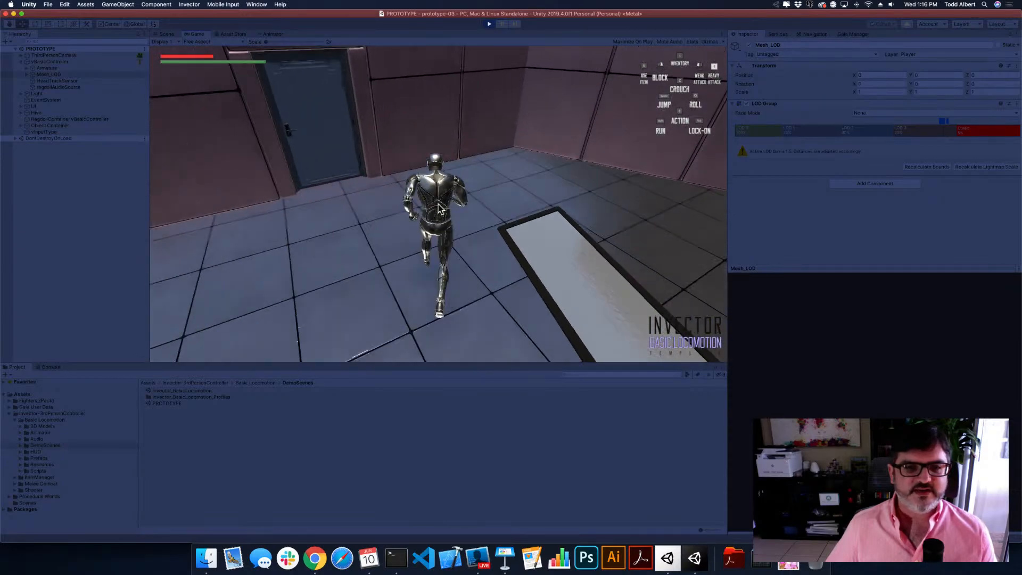
key(w)
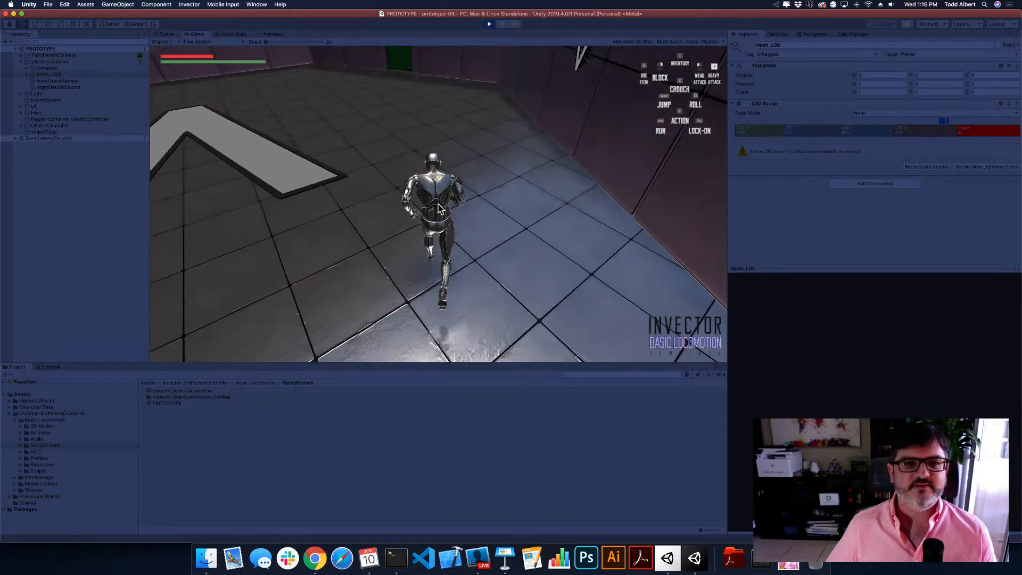
key(w)
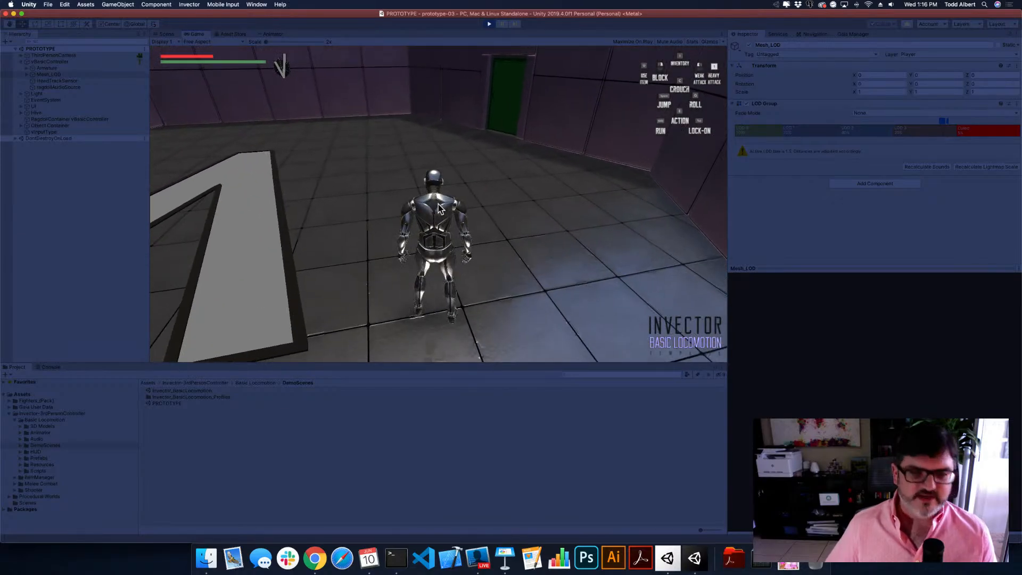
Test the character's roll and jump moves while running through the starting room
key(w)
key(q)
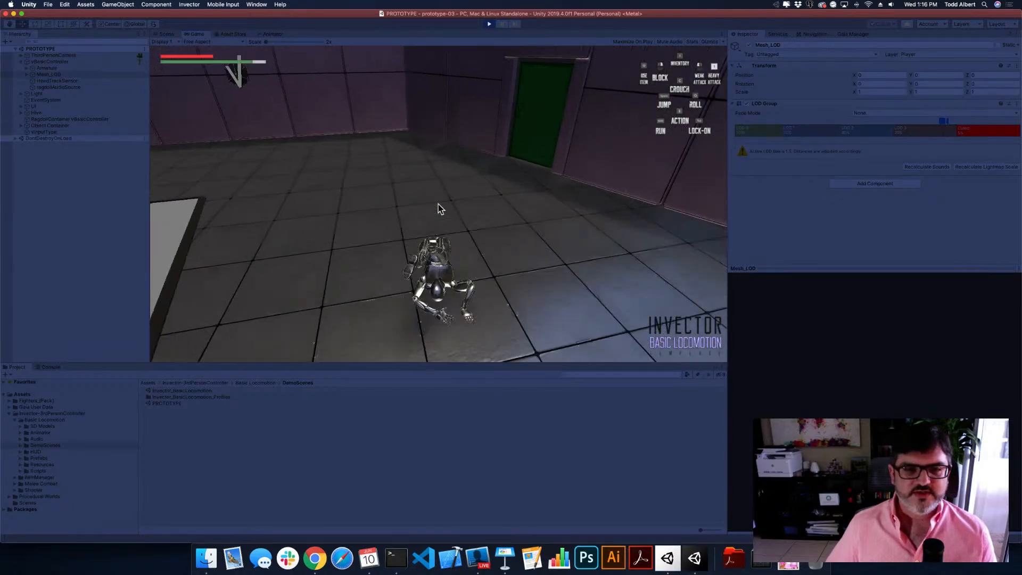
key(w)
key(space)
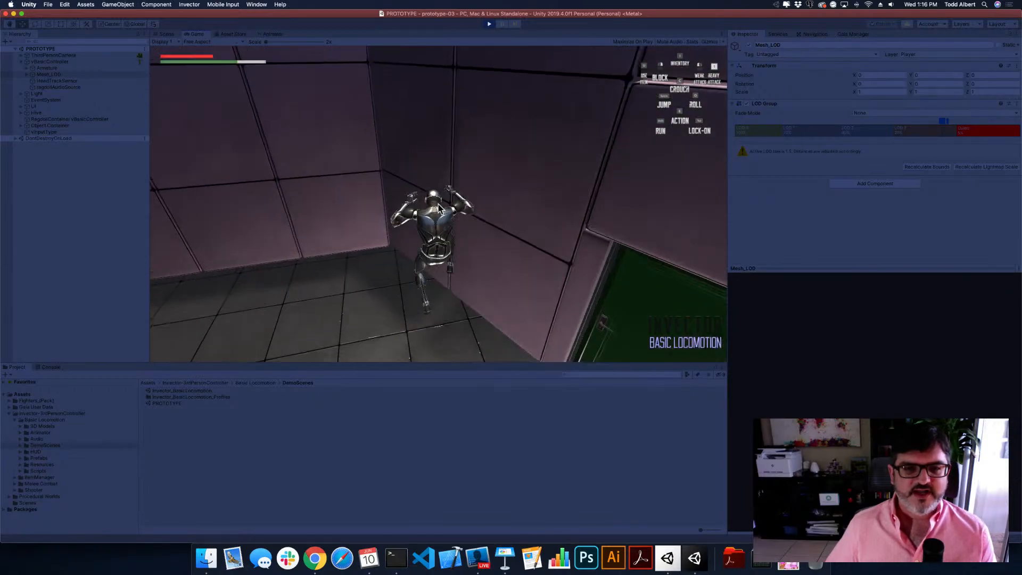
key(w)
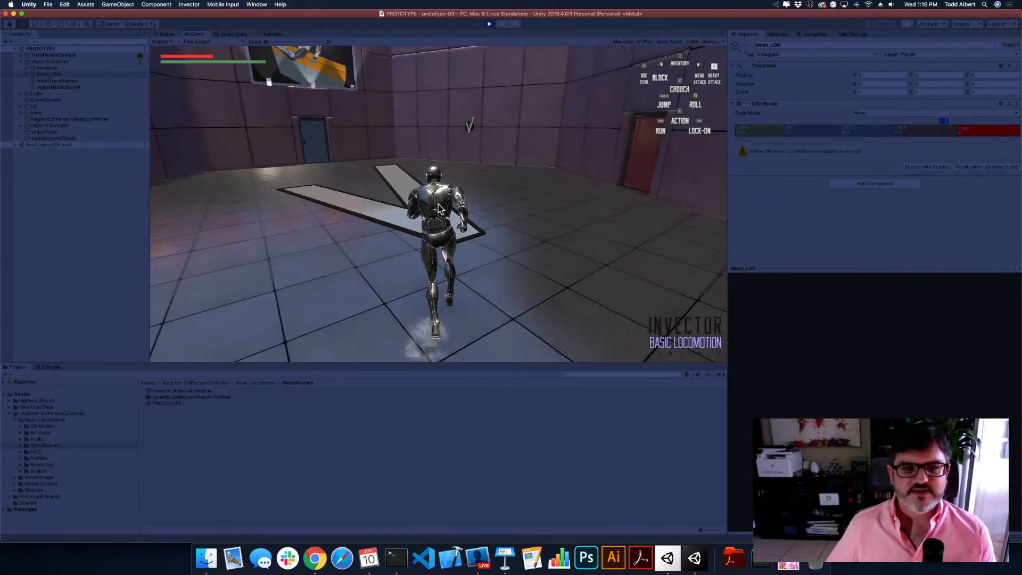
Take the character through the door beneath the Basic Locomotion poster to view the obstacle course, and exit play mode
key(w)
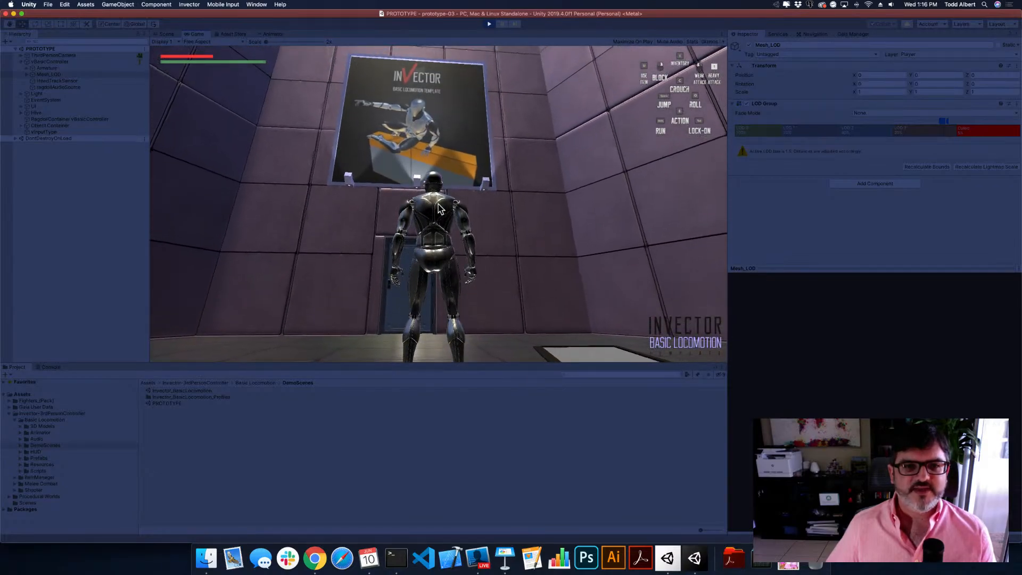
key(w)
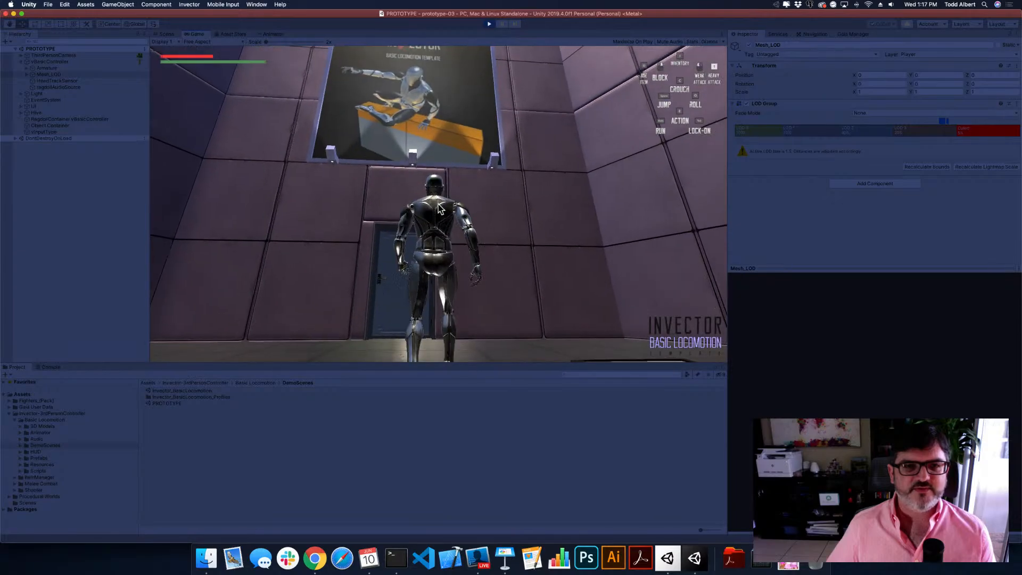
key(w)
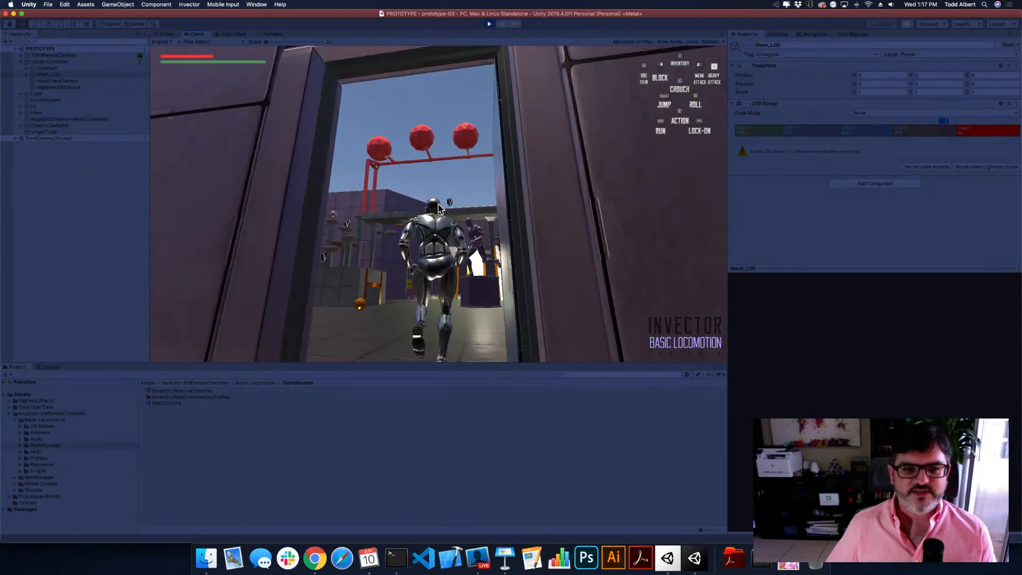
key(w)
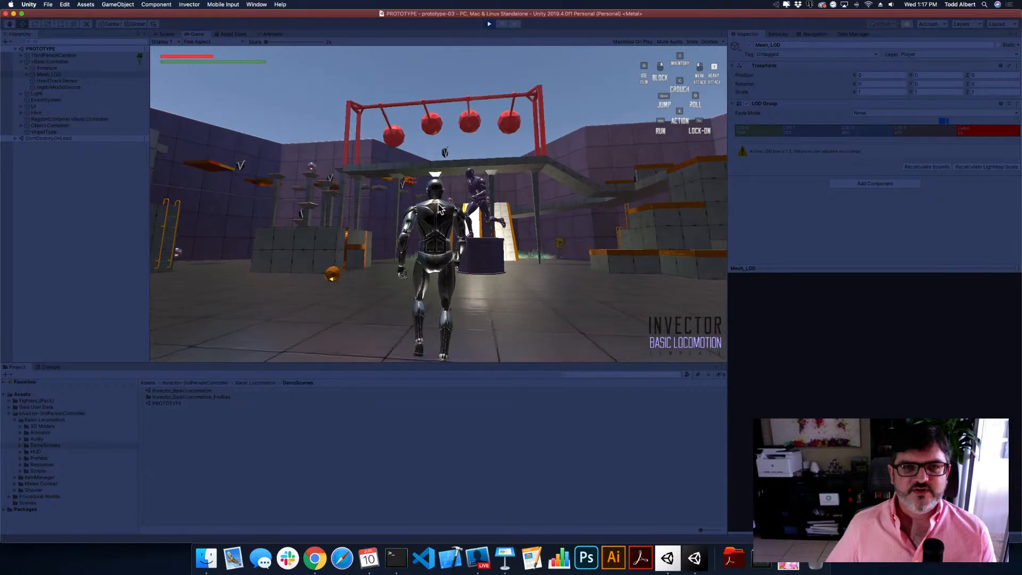
key(w)
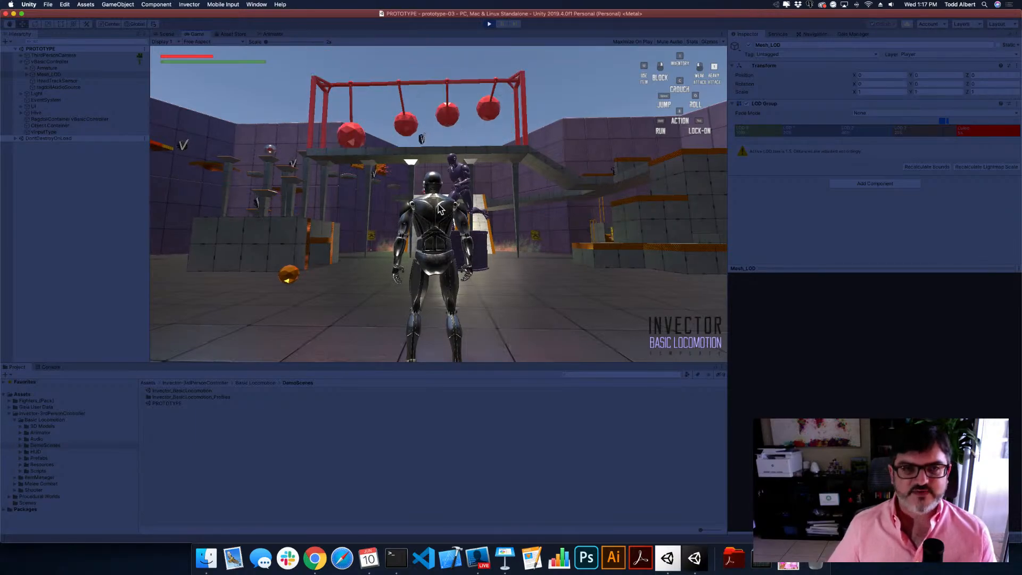
key(super+p)
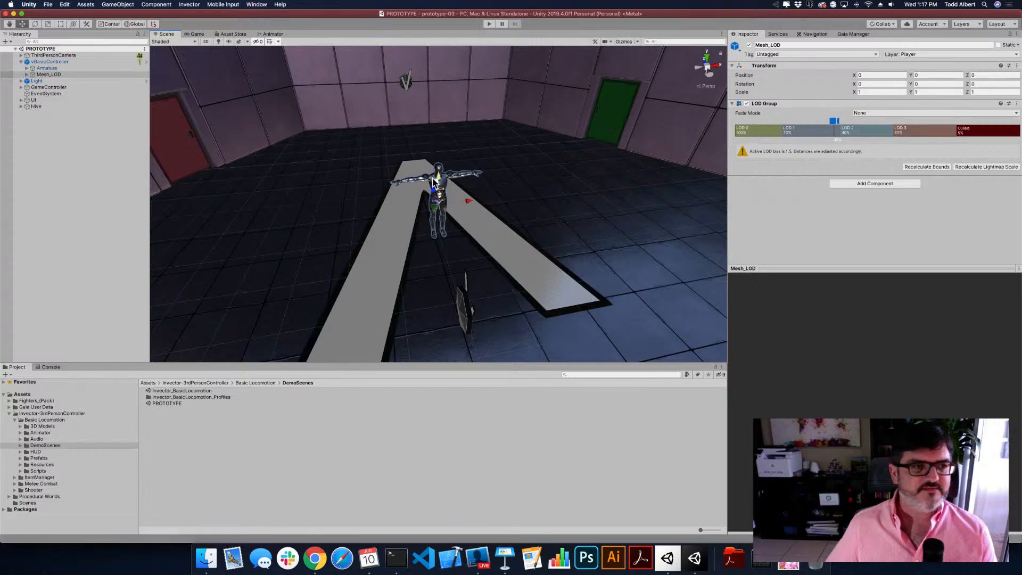
Open the Prefabs folder of Fighters_(Pack) and preview Fighter_01 and Fighter_02, rotating the Fighter_02 model
click(26, 401)
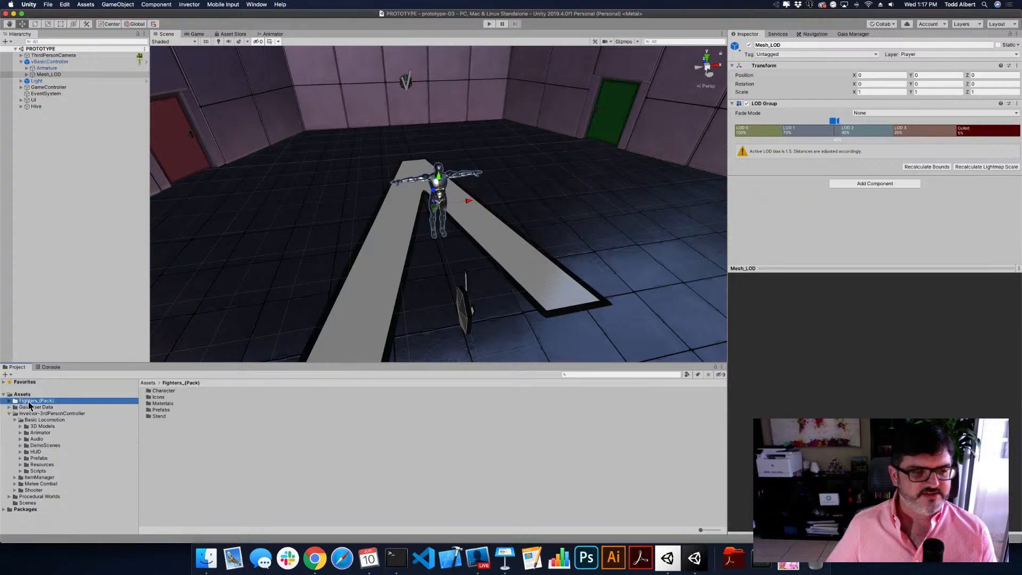
double_click(156, 410)
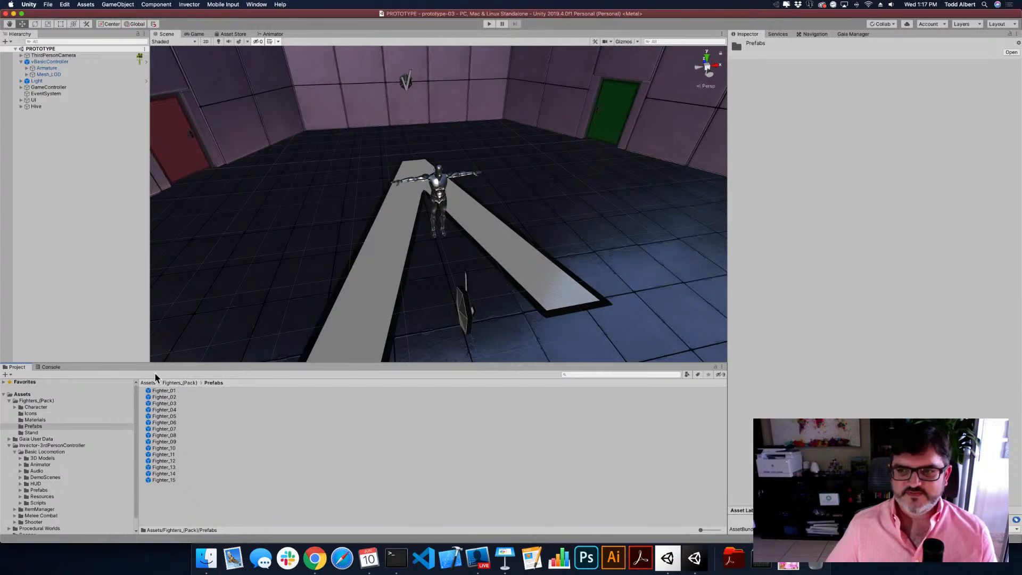
click(190, 391)
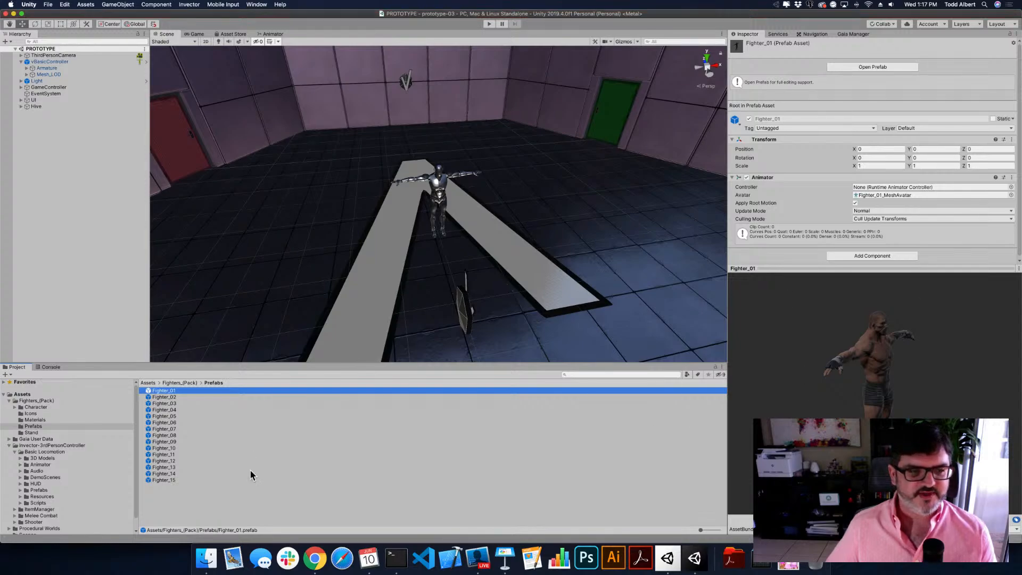
click(191, 396)
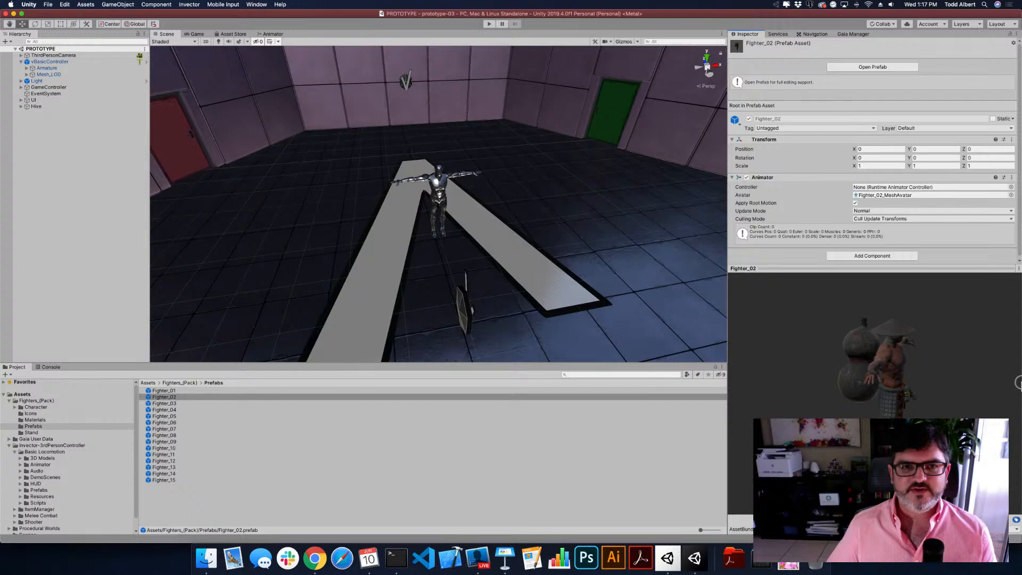
drag(1018, 382, 1014, 339)
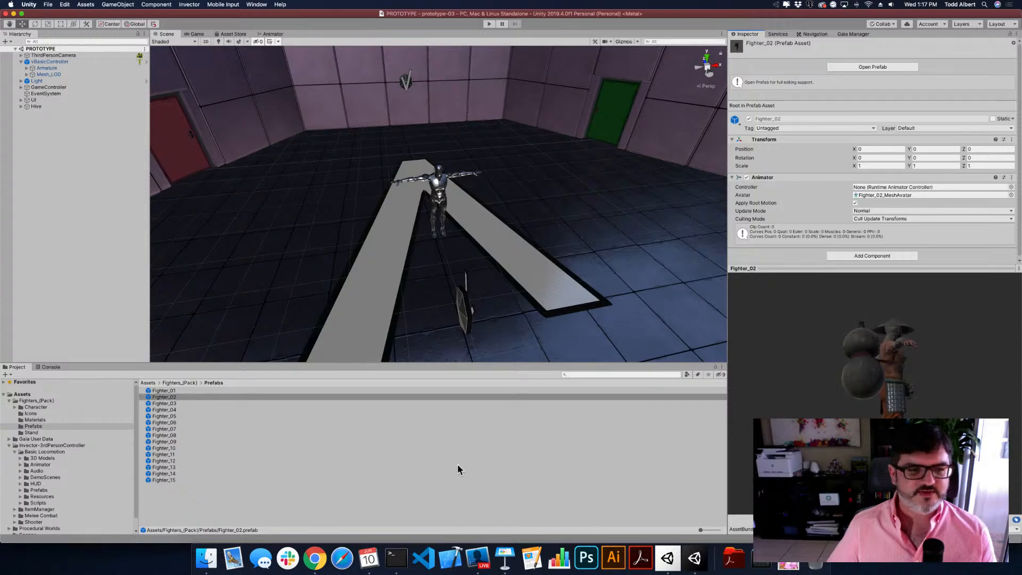
Preview the Fighter_03 prefab and the prefabs from Fighter_11 through Fighter_15
click(181, 403)
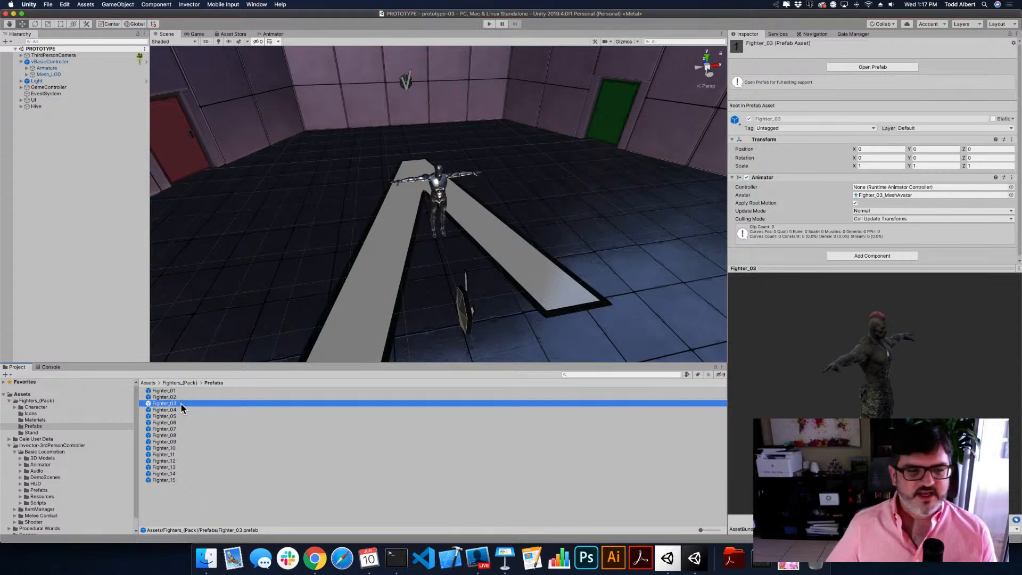
click(177, 455)
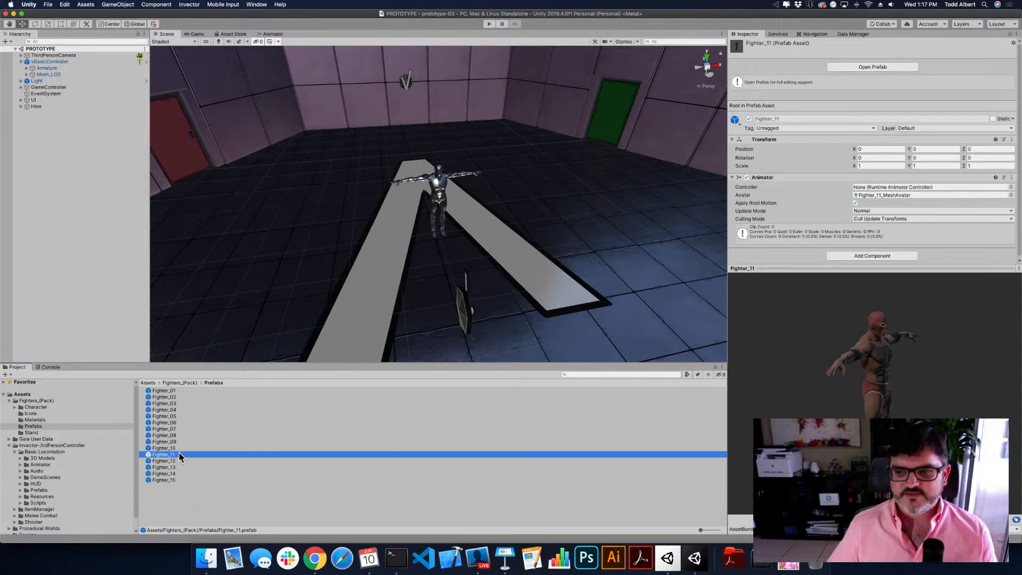
key(Down)
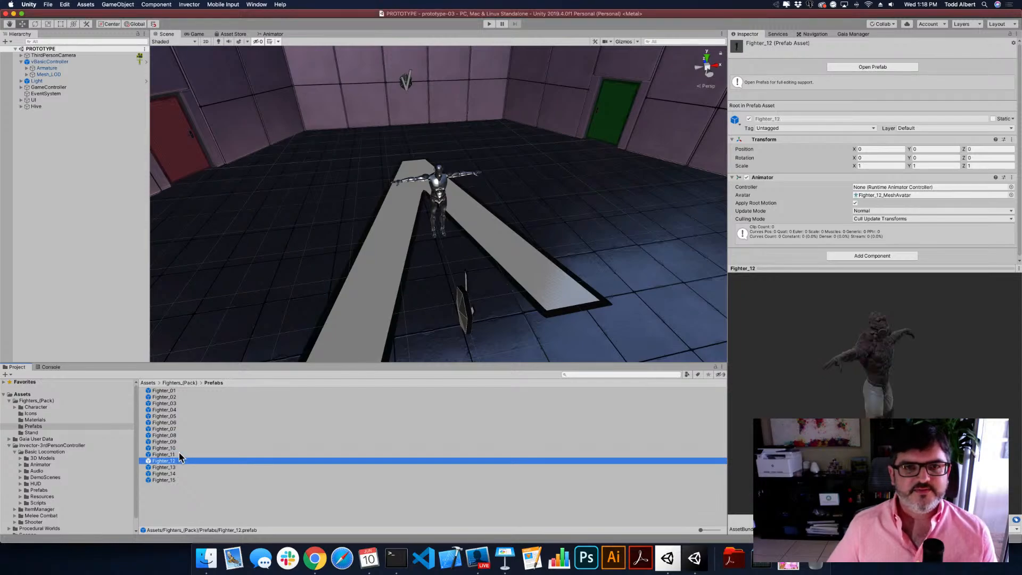
key(Down)
key(Down)
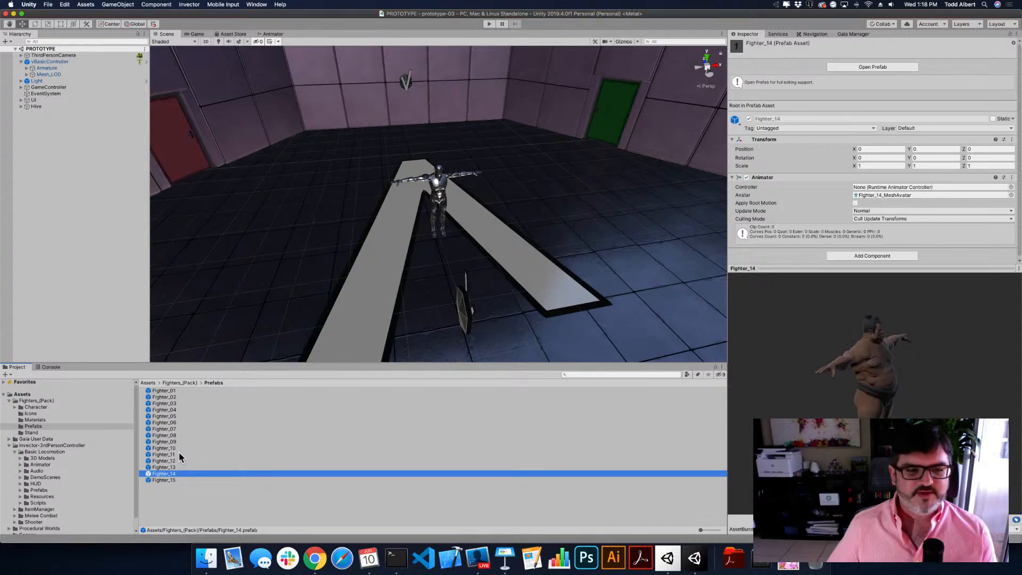
key(Down)
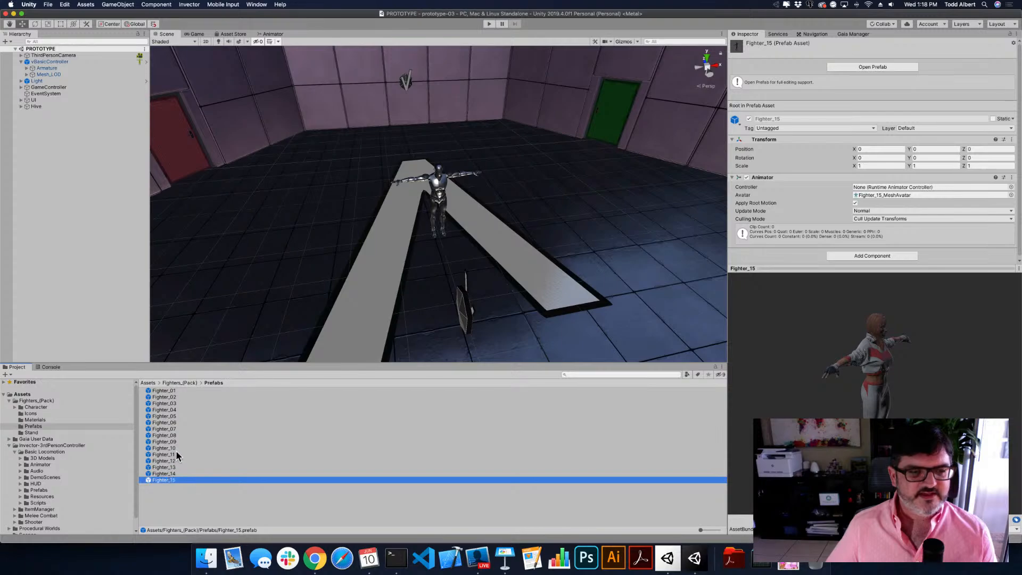
Compare the Fighter_09 and Fighter_08 prefabs, leaving Fighter_09 selected
click(176, 442)
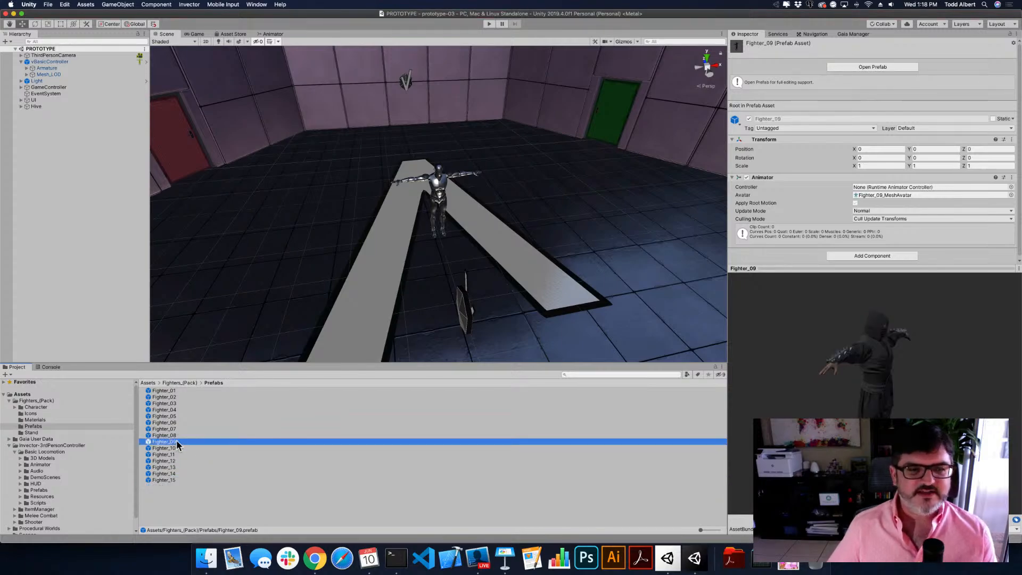
key(Up)
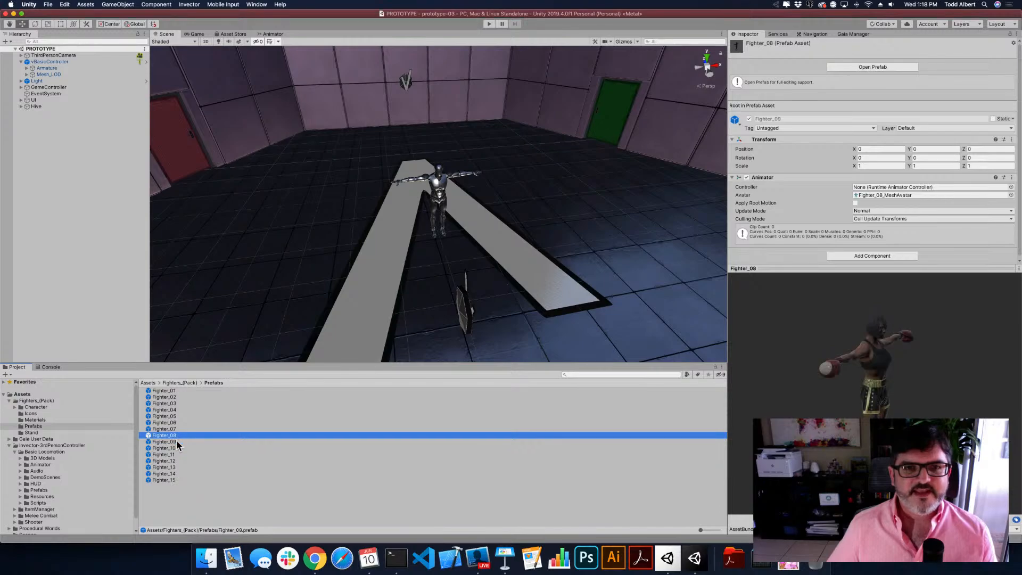
key(Down)
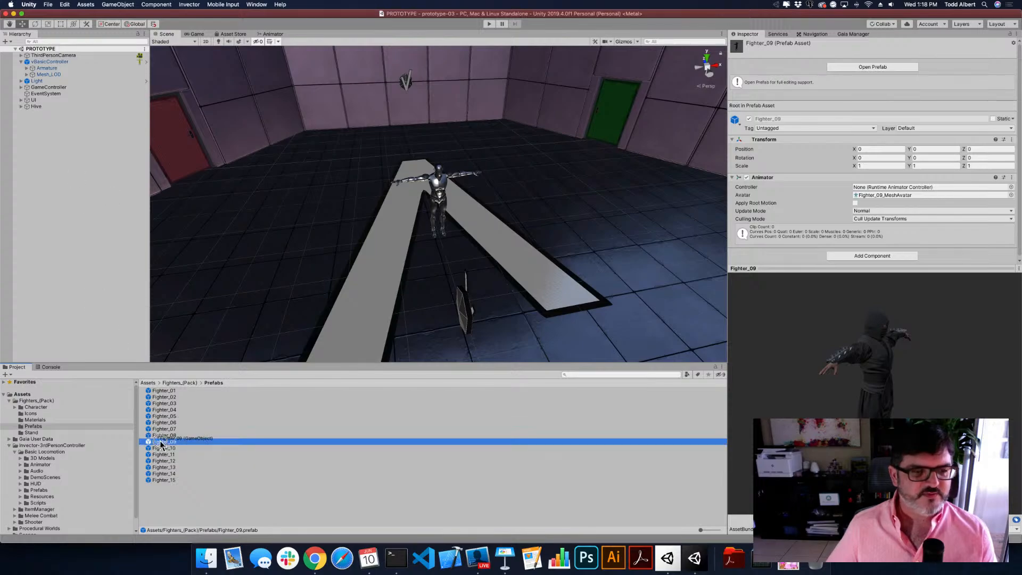
Unpack the vBasicController prefab instance in the PROTOTYPE scene
click(28, 64)
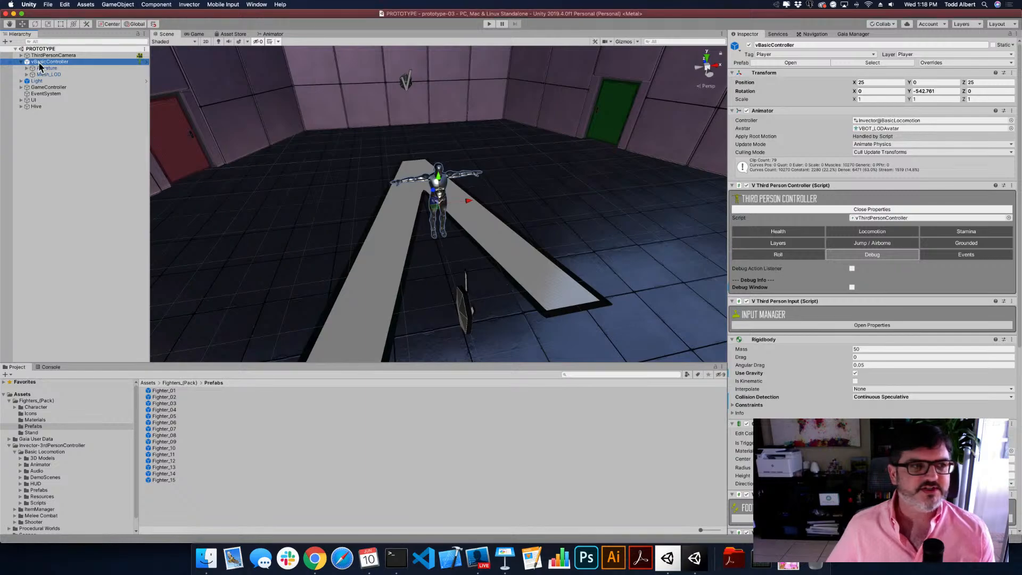
right_click(40, 66)
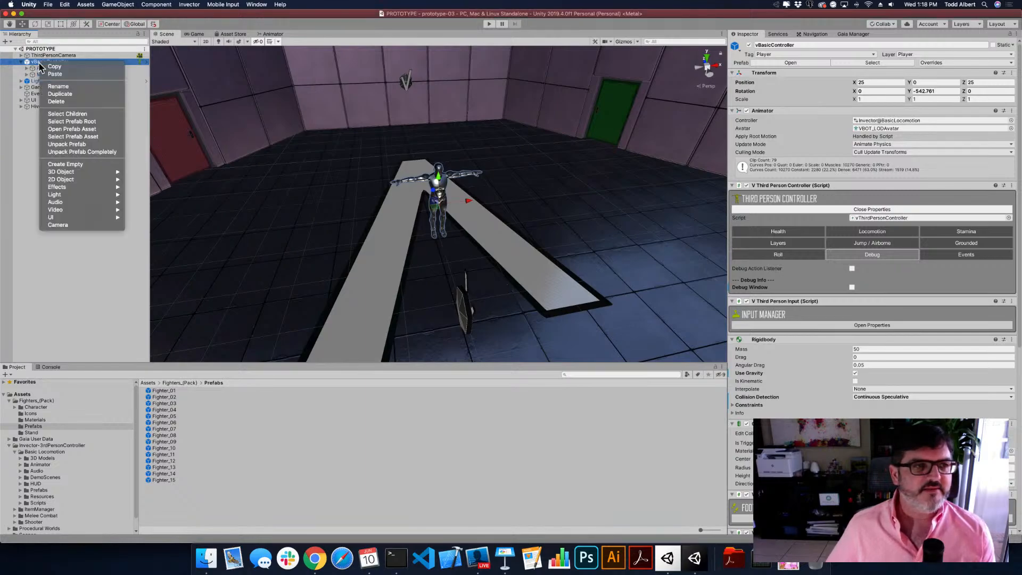
click(74, 145)
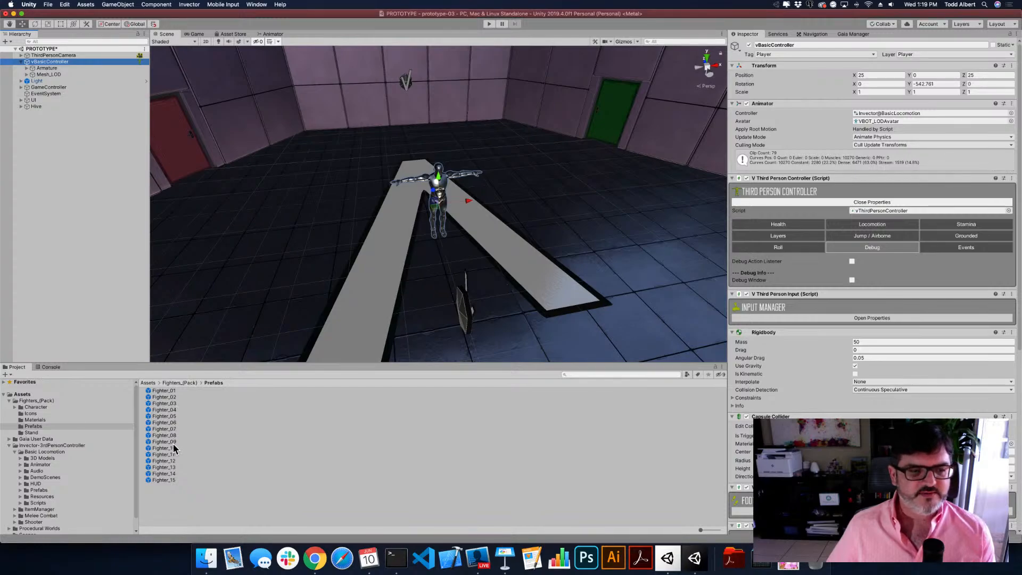
Add the Fighter_09 prefab as a child of vBasicController and check from the side how it overlaps the original model
drag(169, 441, 48, 62)
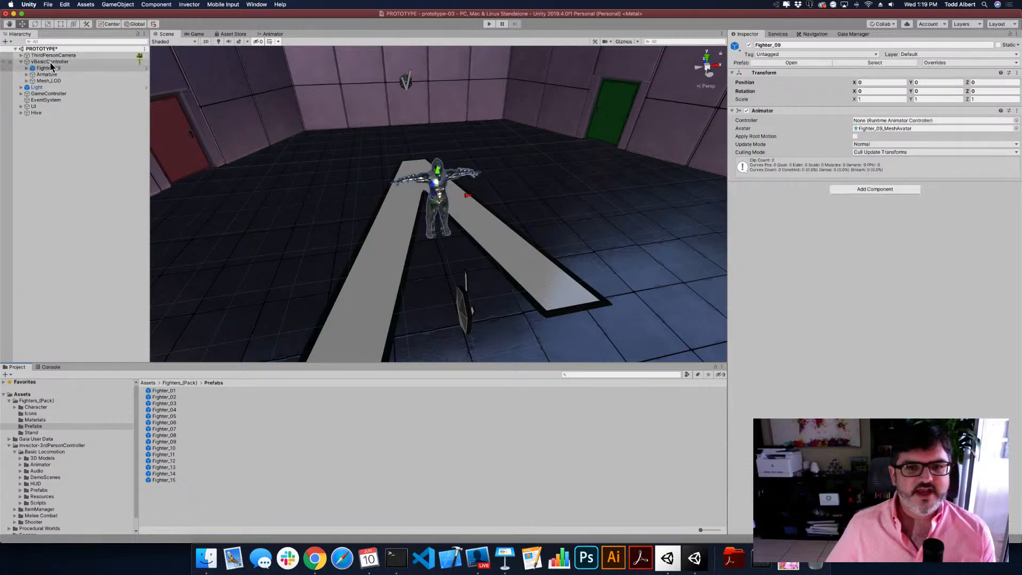
scroll(398, 190, up, 3)
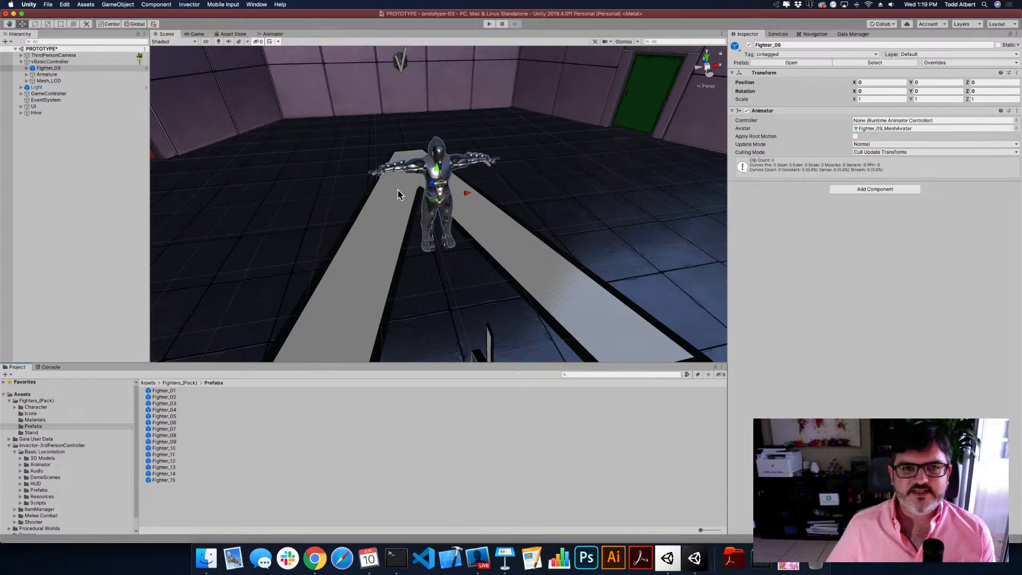
scroll(399, 194, up, 2)
drag(382, 206, 530, 219)
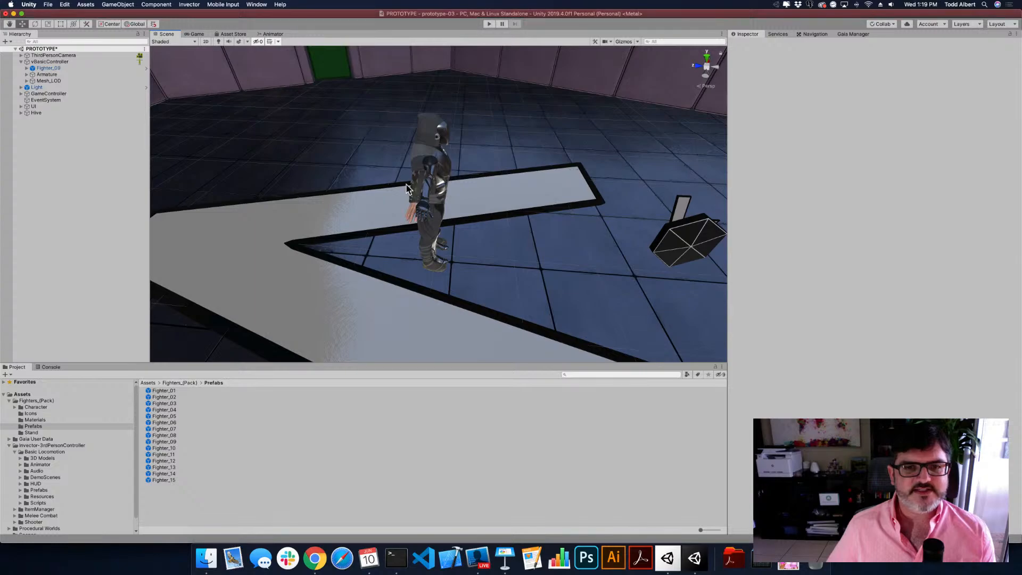
Deactivate the Mesh_LOD object under vBasicController and view the fighter from the front
click(90, 80)
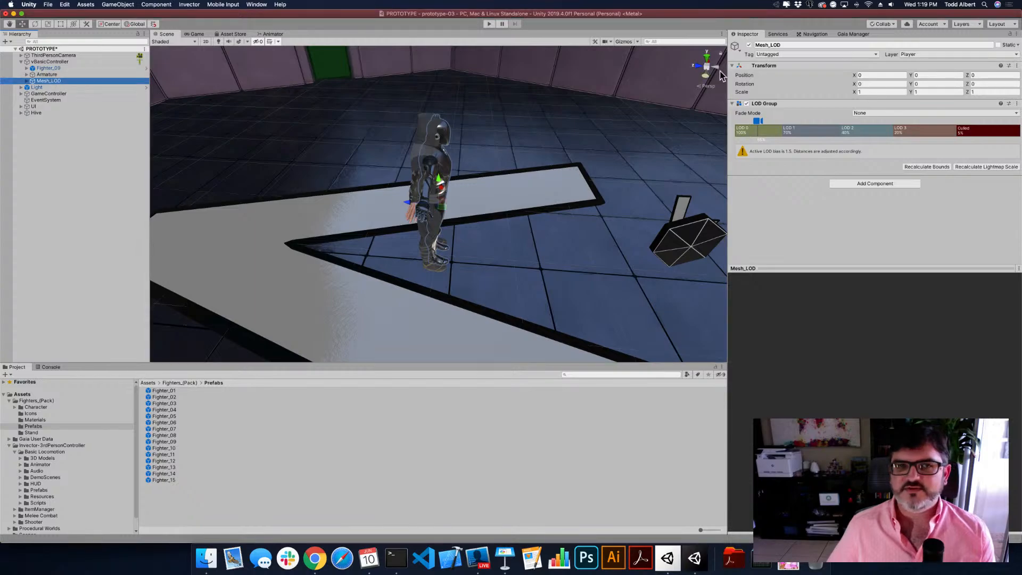
click(748, 45)
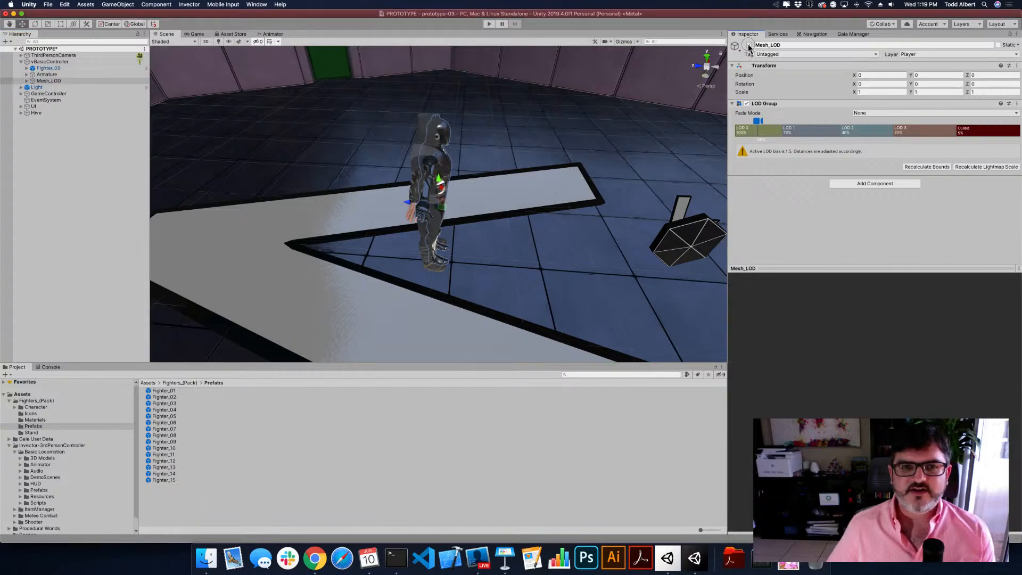
alt+drag(433, 192, 331, 212)
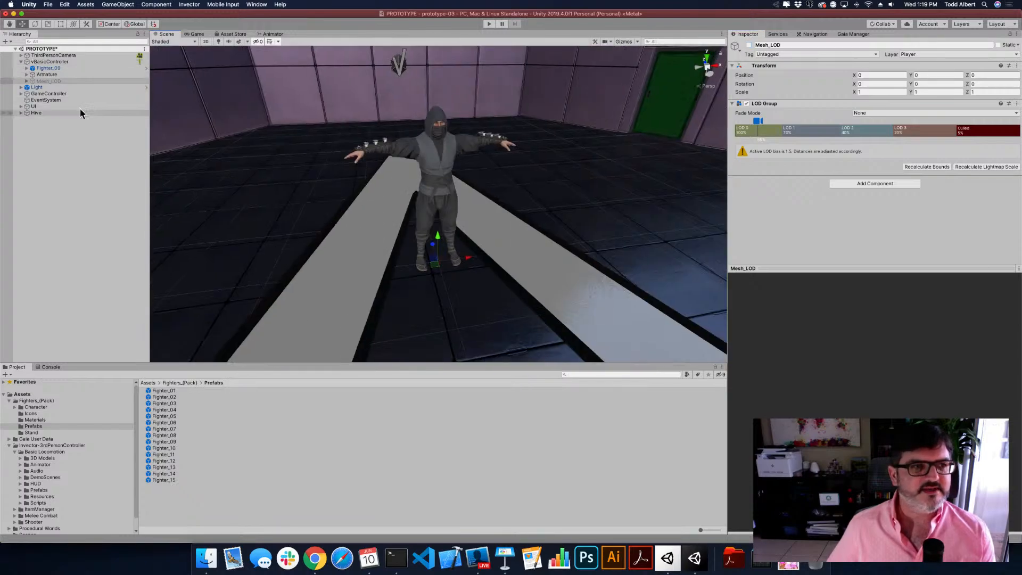
Set the vBasicController Animator's avatar to Fighter_09_MeshAvatar and save the scene
click(66, 61)
click(65, 69)
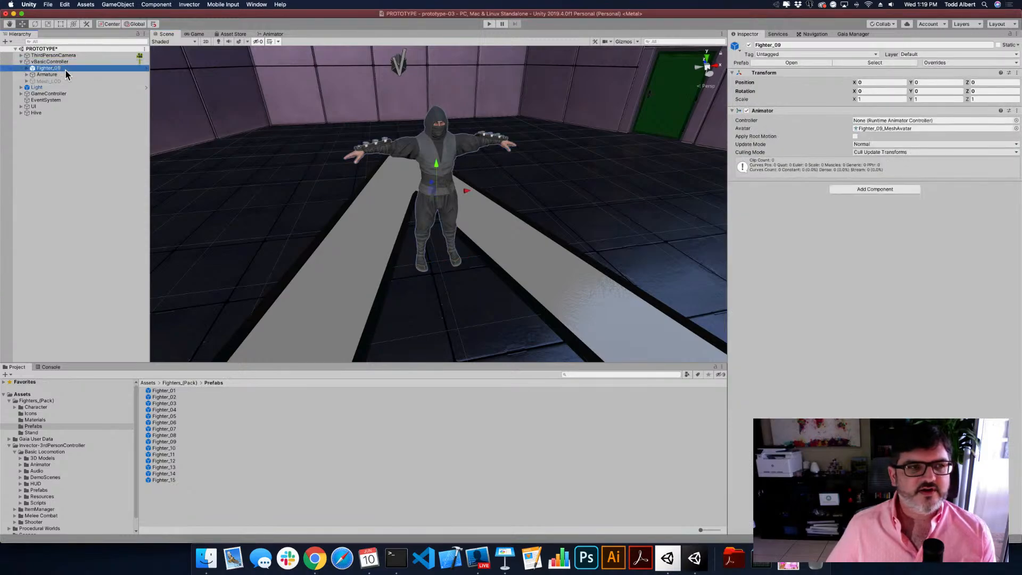
click(64, 75)
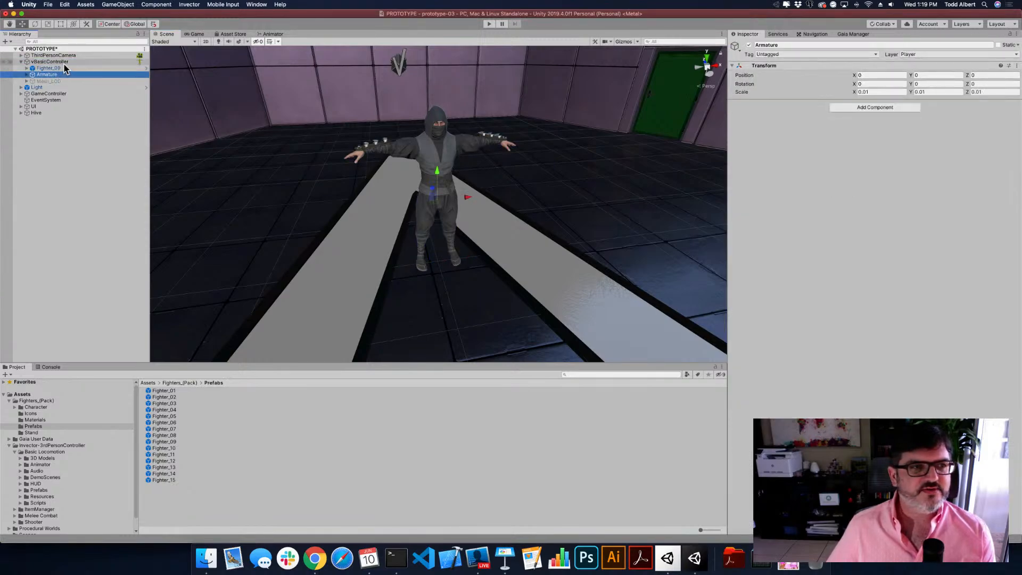
click(60, 82)
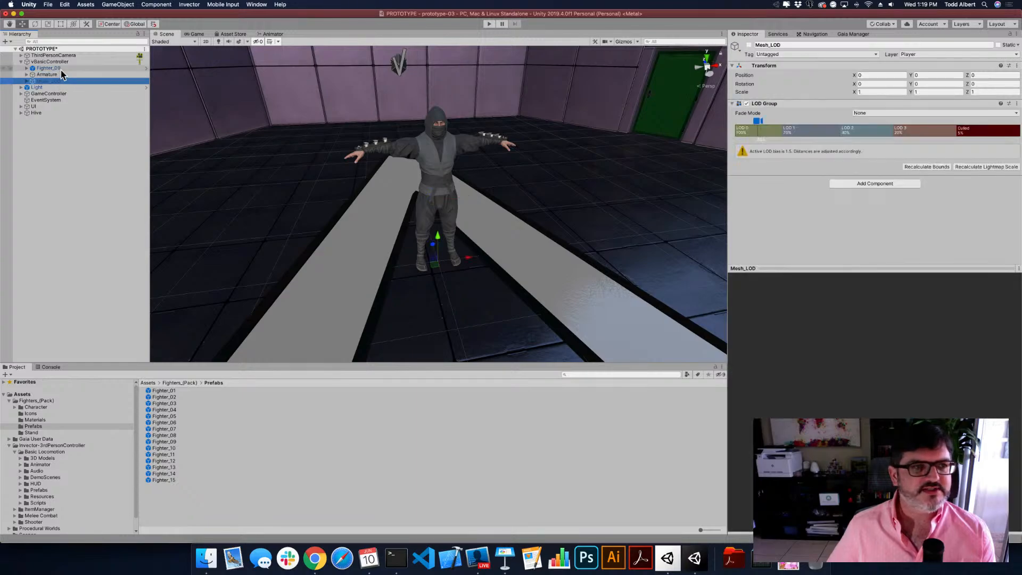
click(62, 69)
click(61, 63)
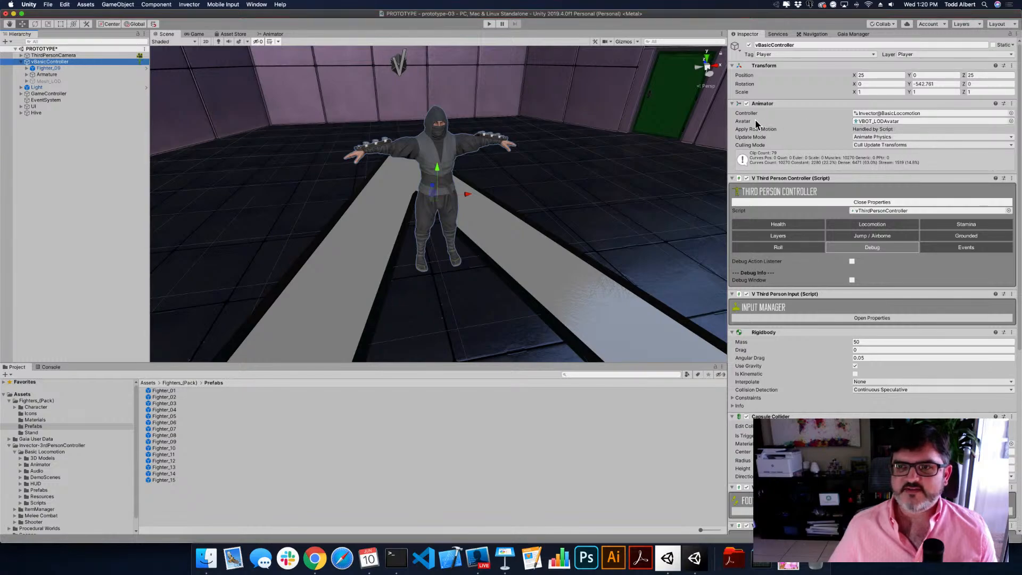
click(1011, 121)
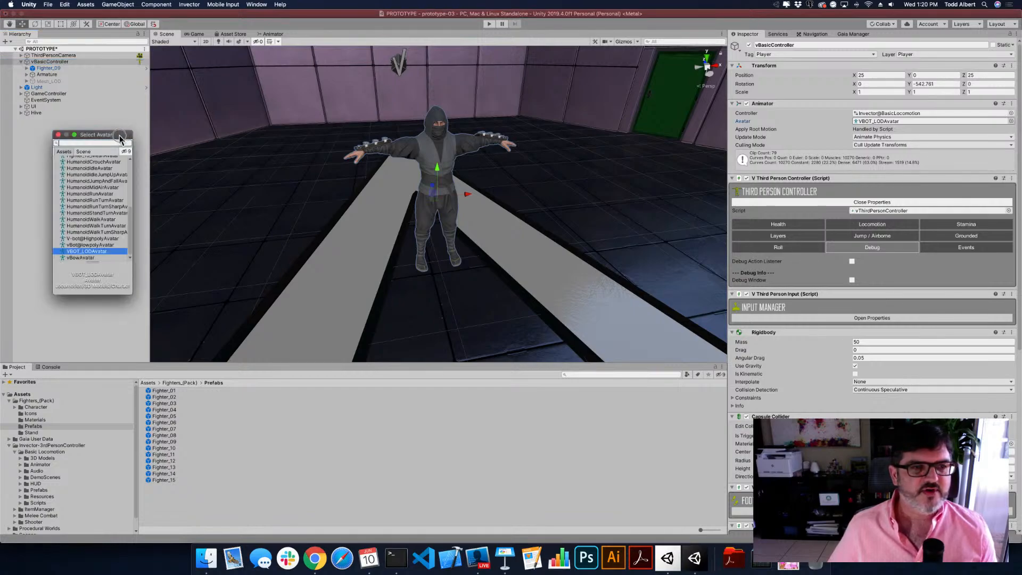
drag(123, 136, 268, 121)
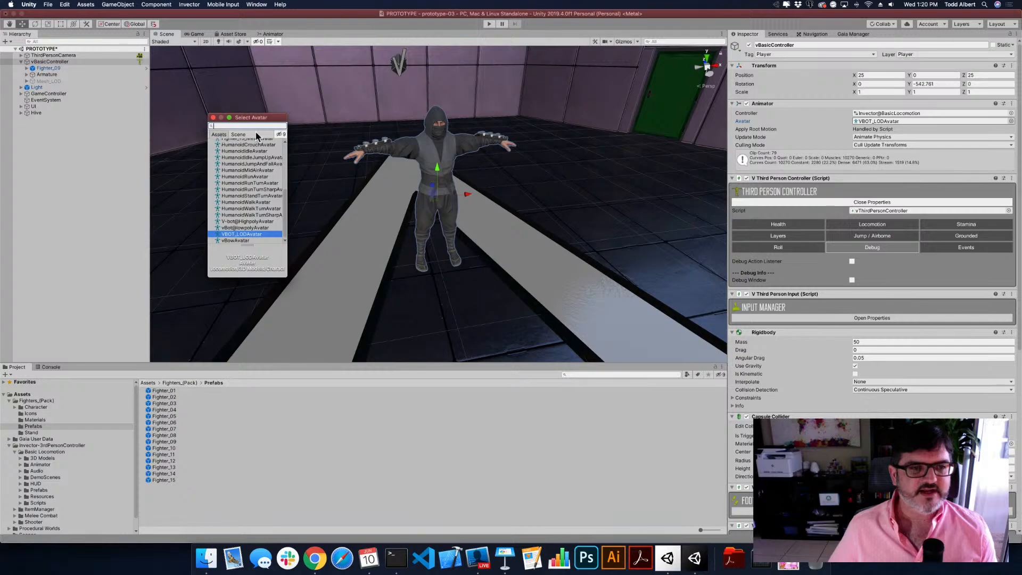
drag(286, 280, 395, 322)
click(264, 148)
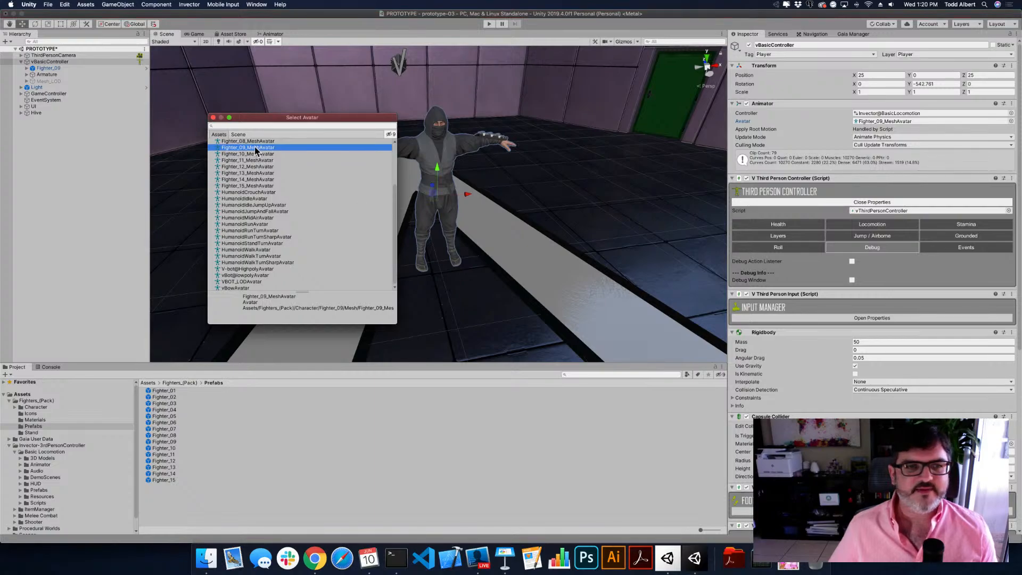
double_click(256, 150)
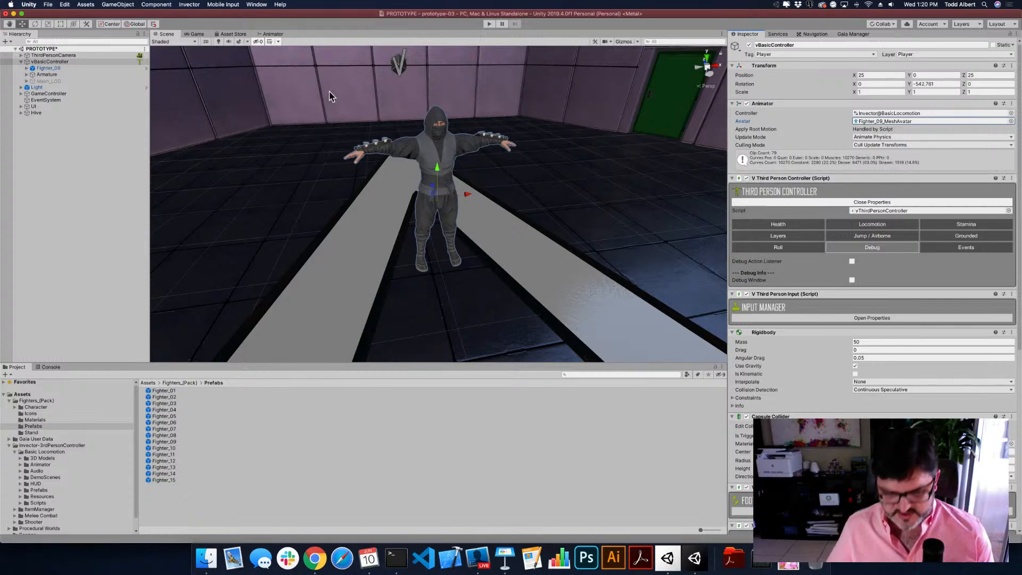
key(super+s)
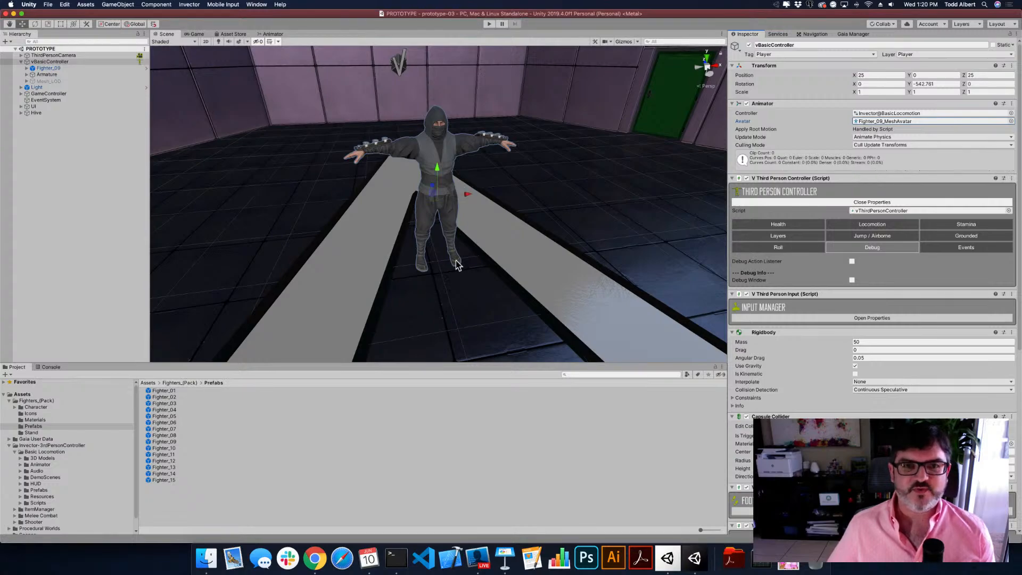
Play-test the scene by moving the fighter forward through the door into the adjoining room, and stop play mode
click(488, 23)
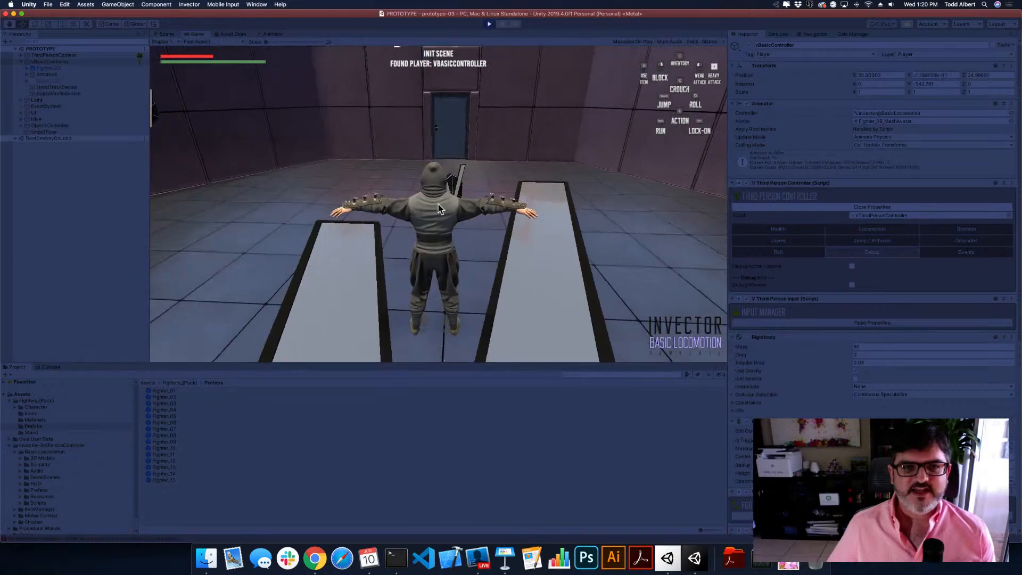
key(w)
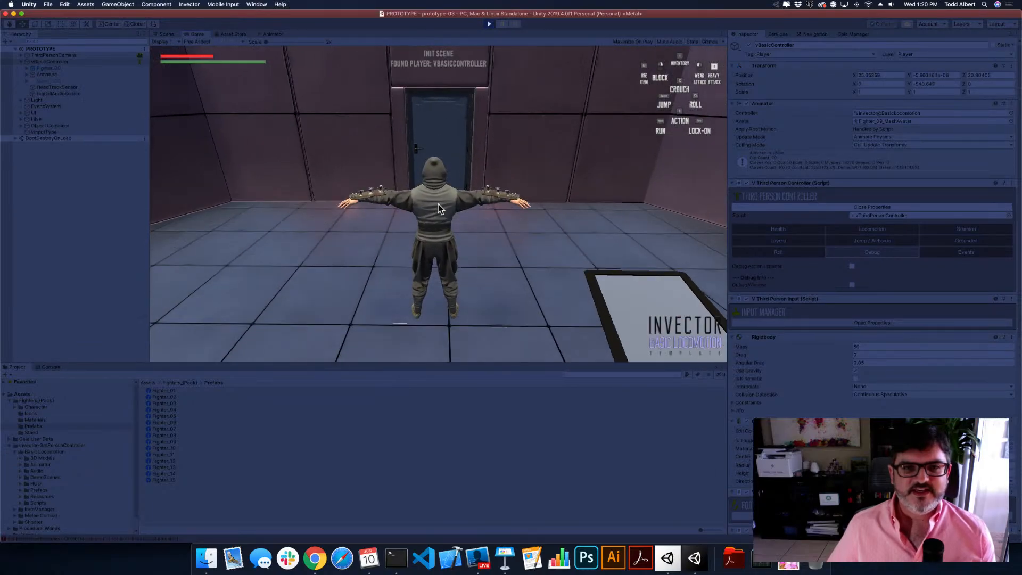
key(w)
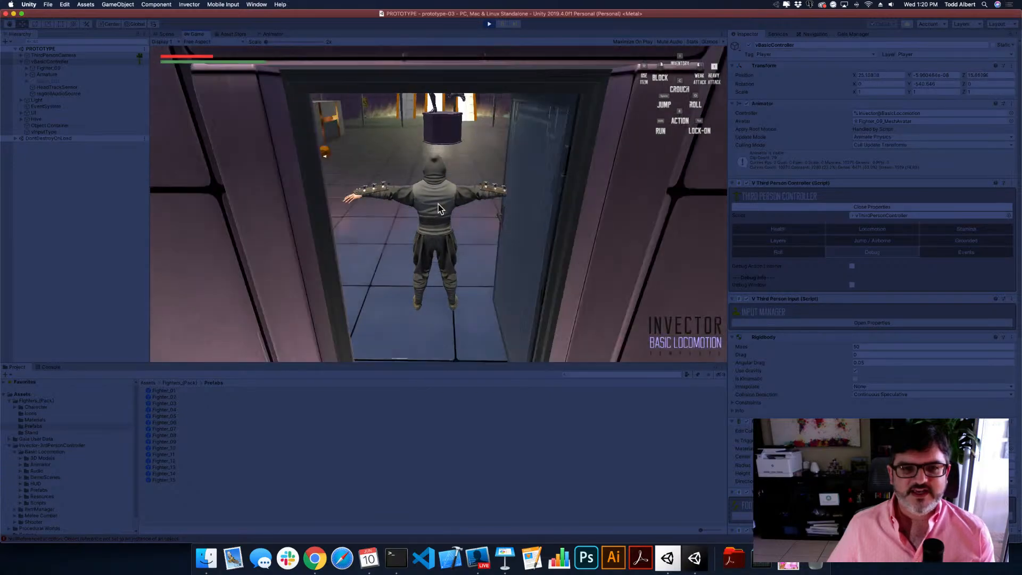
key(w)
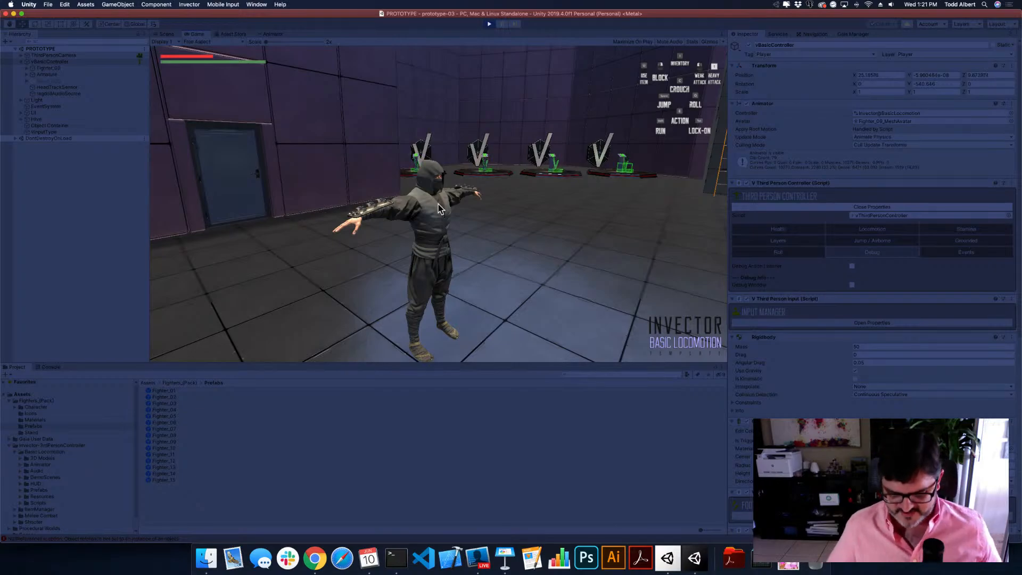
key(super+p)
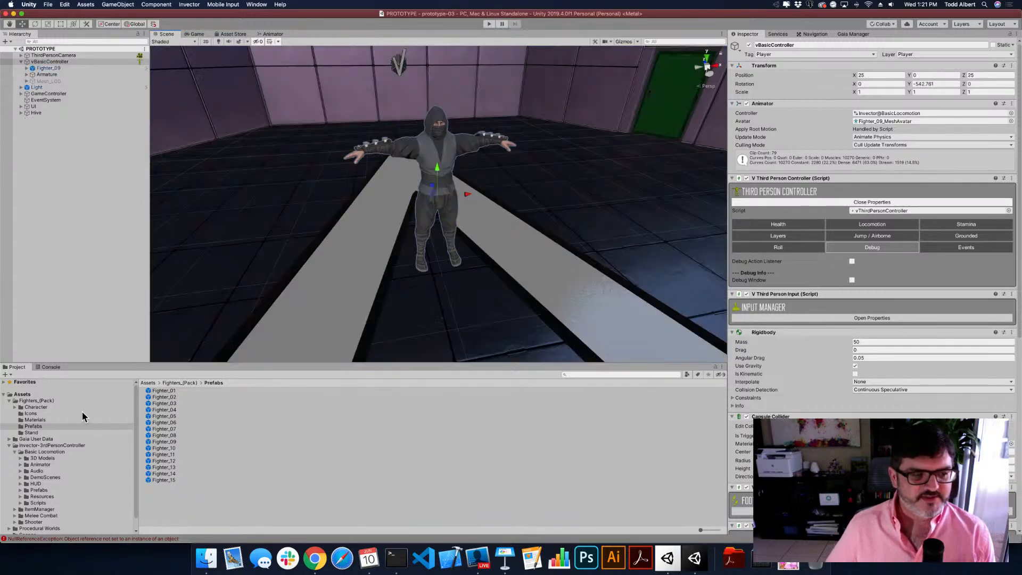
Open the import settings of Fighter_09_Mesh from the Fighters_(Pack) Character/Fighter_09/Mesh folder and rotate its preview to face front
click(45, 402)
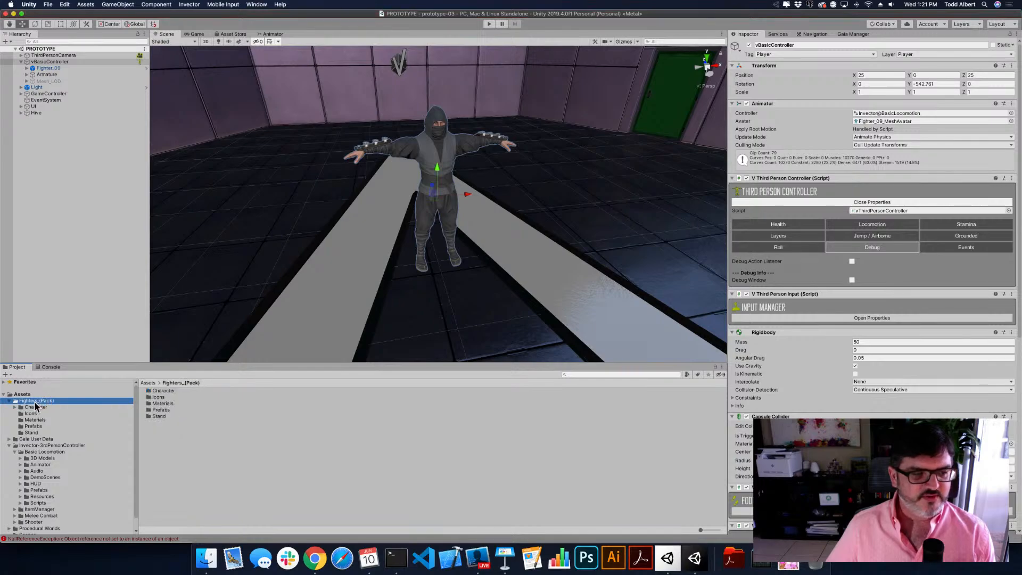
click(16, 407)
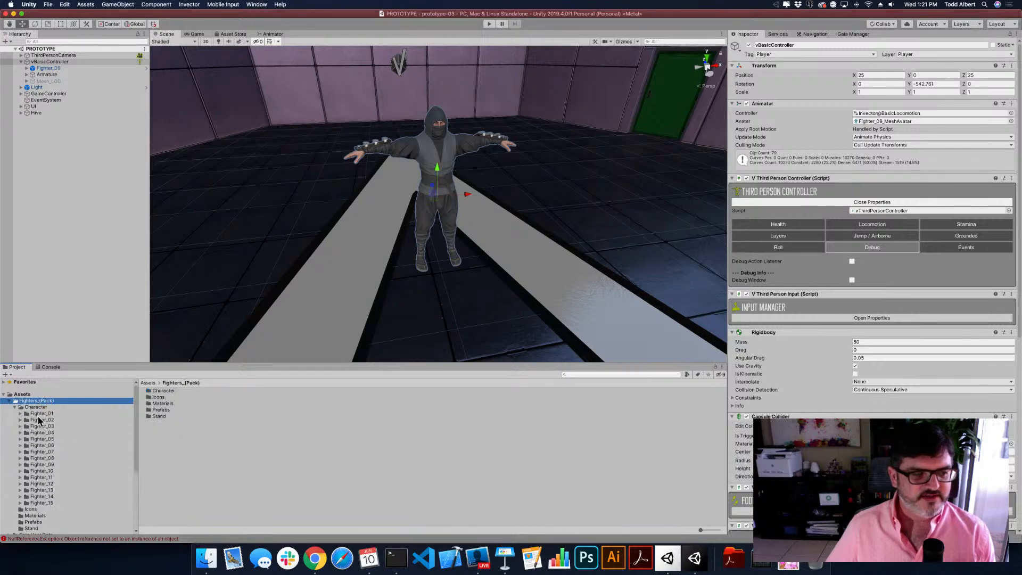
scroll(45, 449, down, 3)
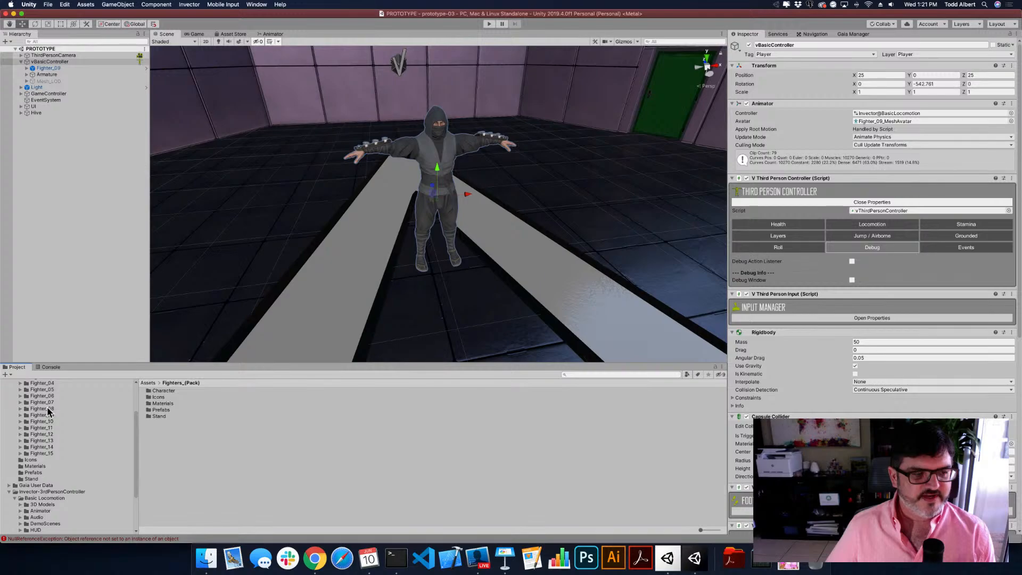
click(45, 416)
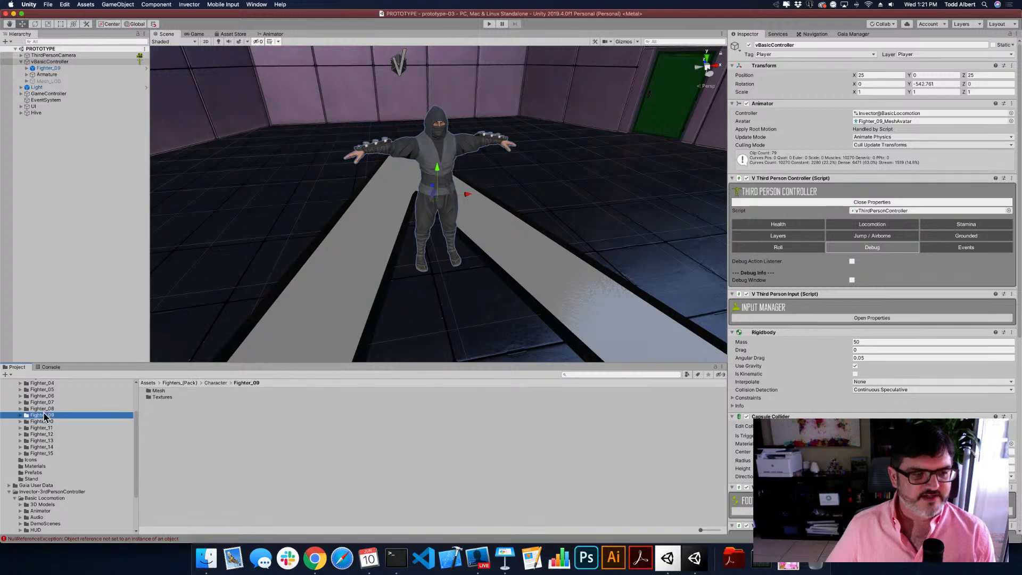
double_click(159, 391)
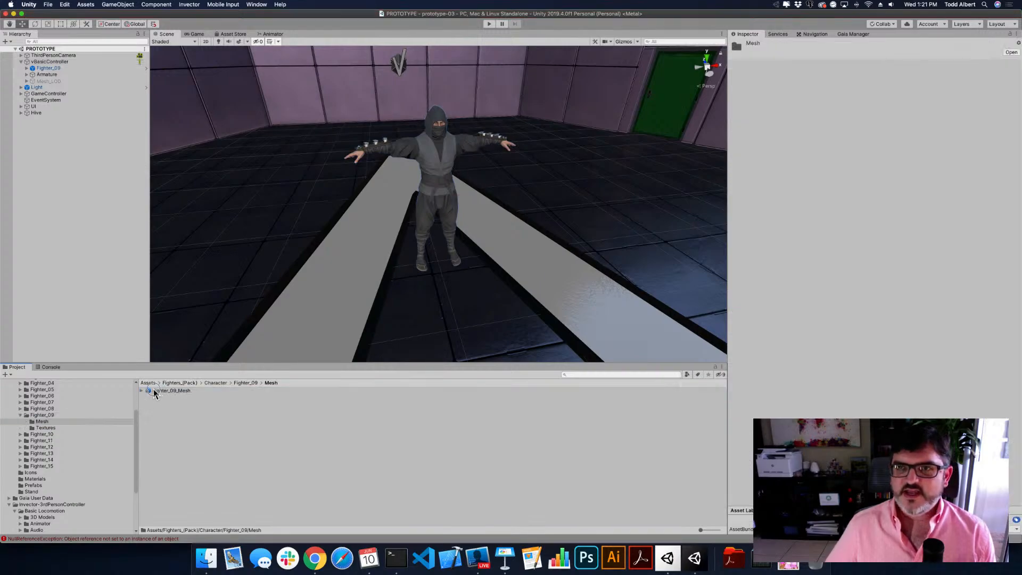
click(154, 392)
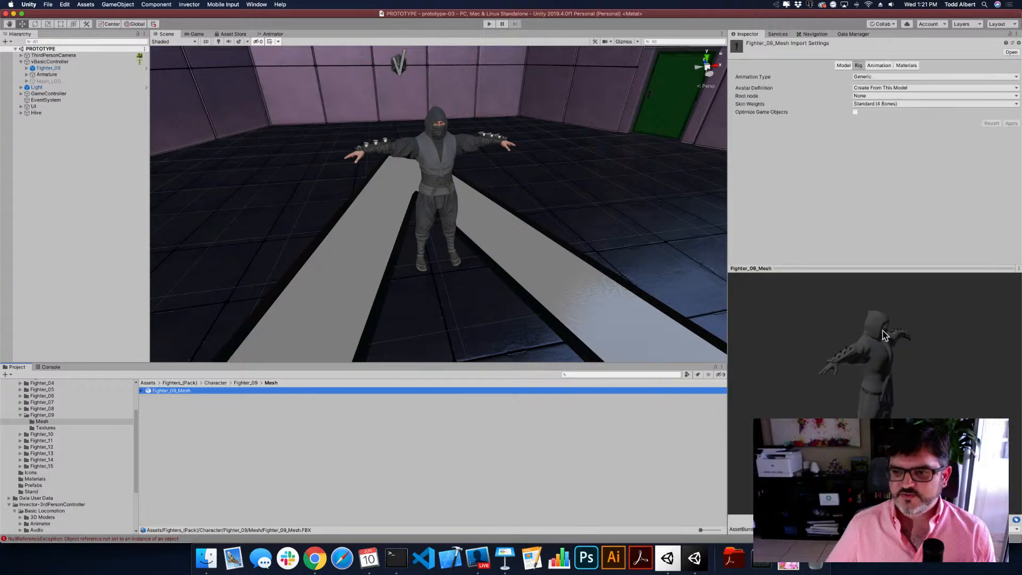
drag(884, 334, 806, 378)
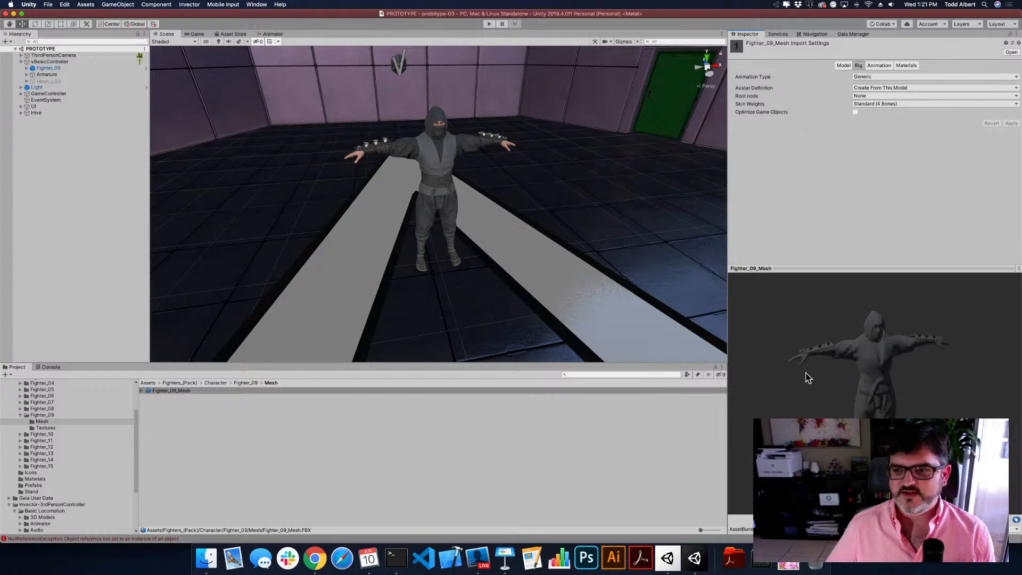
drag(925, 372, 892, 372)
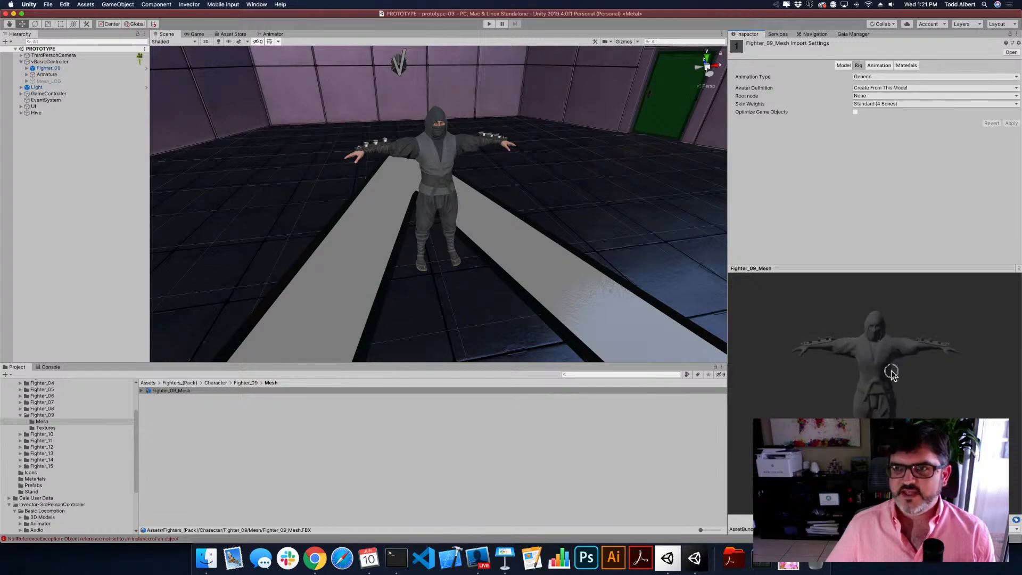
Set the Fighter_09_Mesh rig's animation type to Humanoid and apply the import settings
click(844, 65)
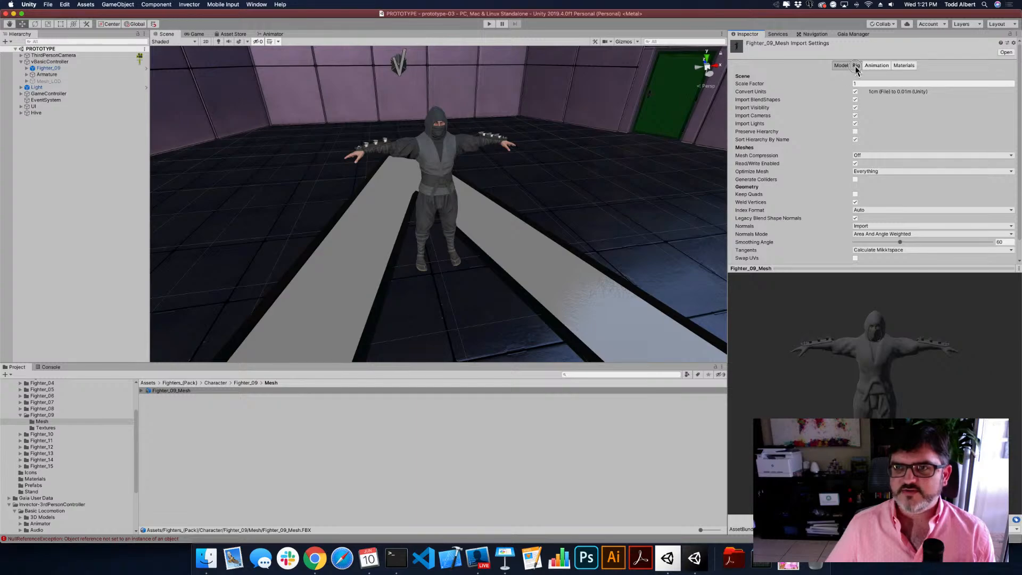
click(855, 66)
click(873, 66)
click(858, 65)
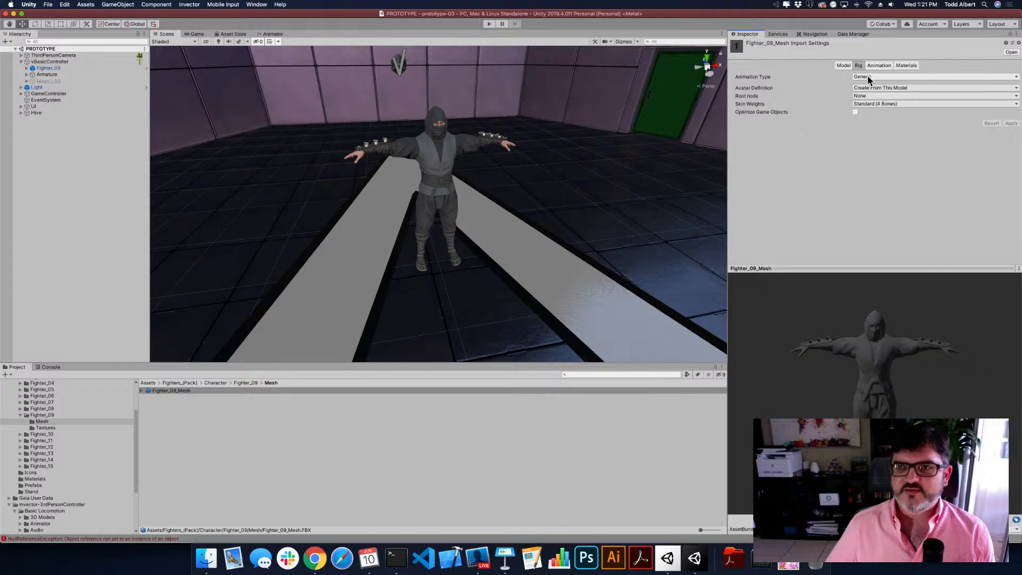
click(868, 77)
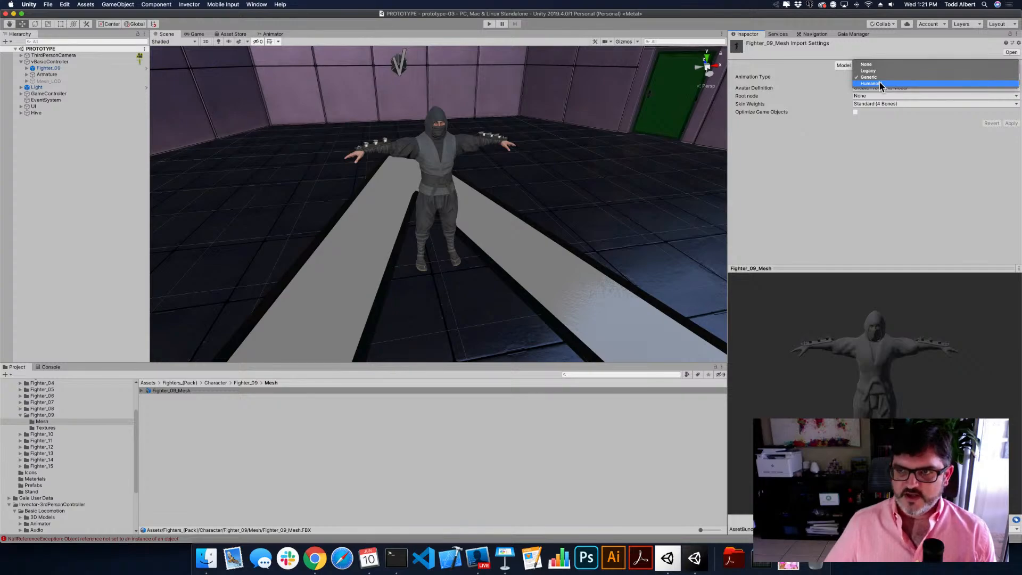
click(880, 84)
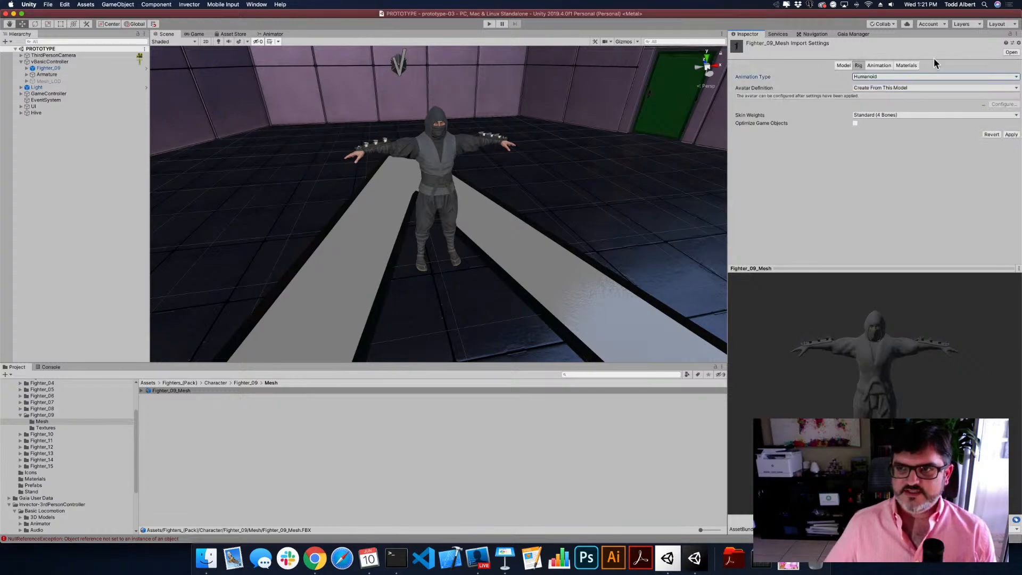
click(1011, 135)
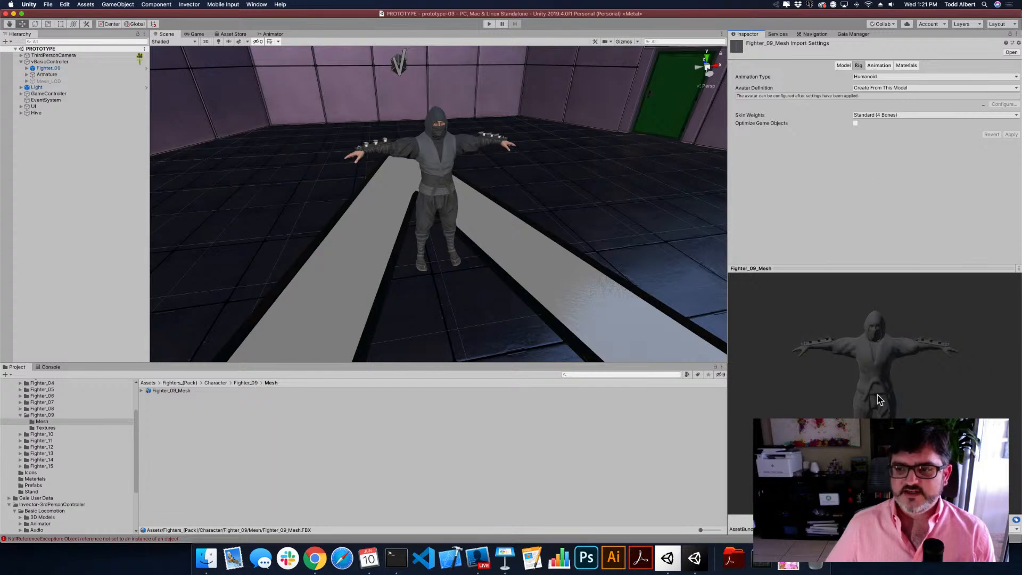
drag(878, 354, 910, 369)
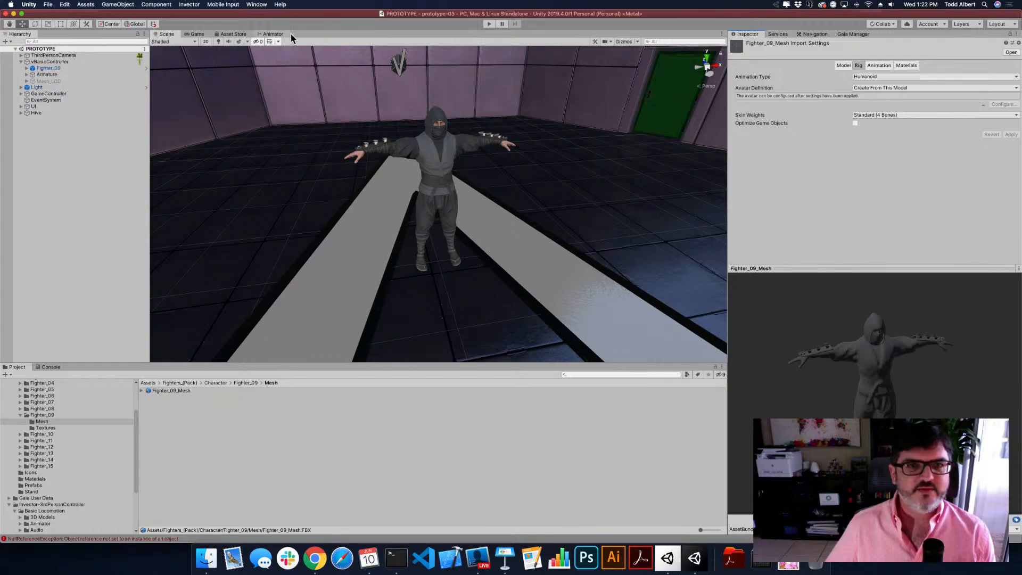
Play-test the fighter by running, rolling and jumping through the door and around the obstacle room, and stop play mode
click(488, 24)
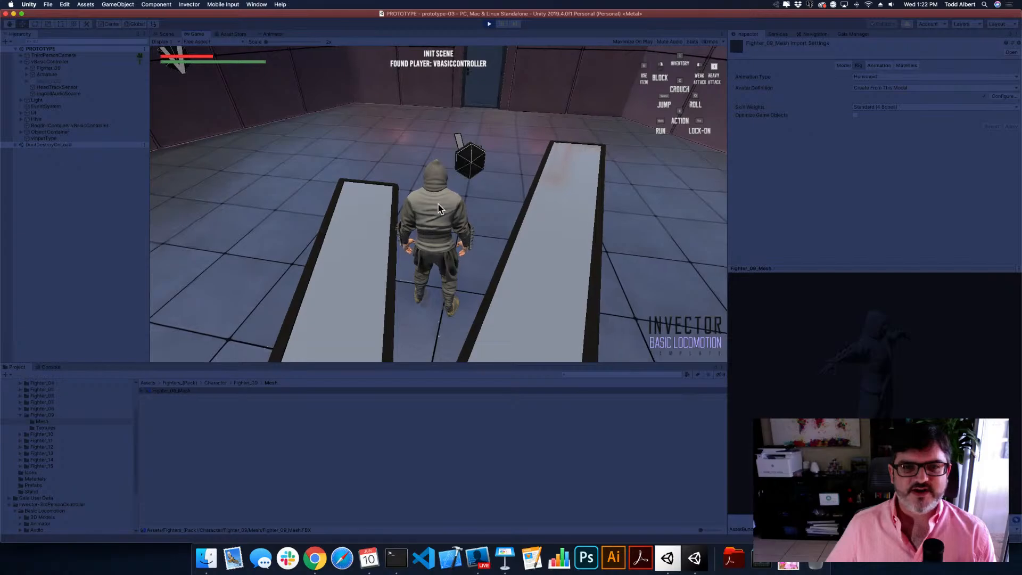
key(w)
key(w)
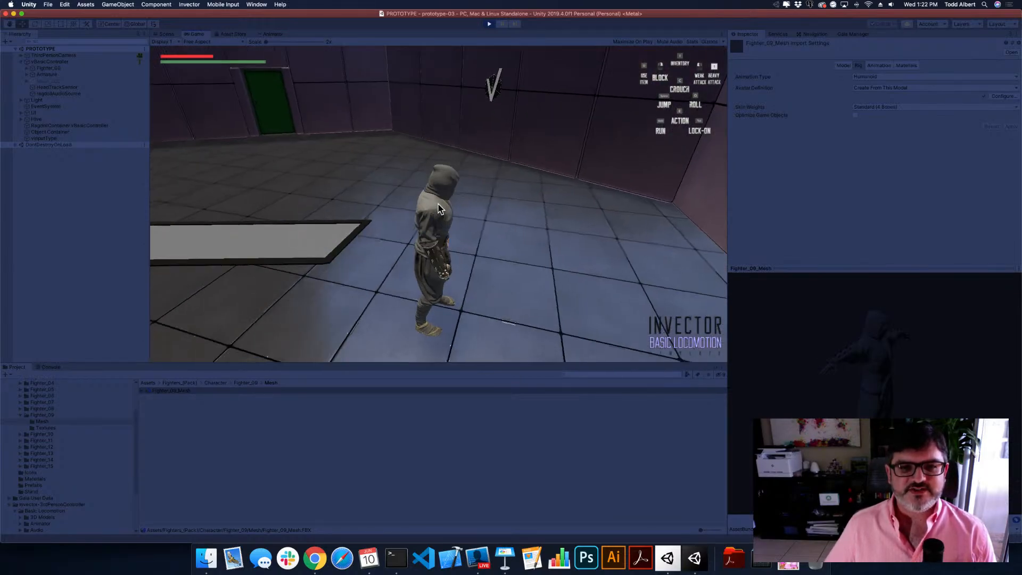
key(w)
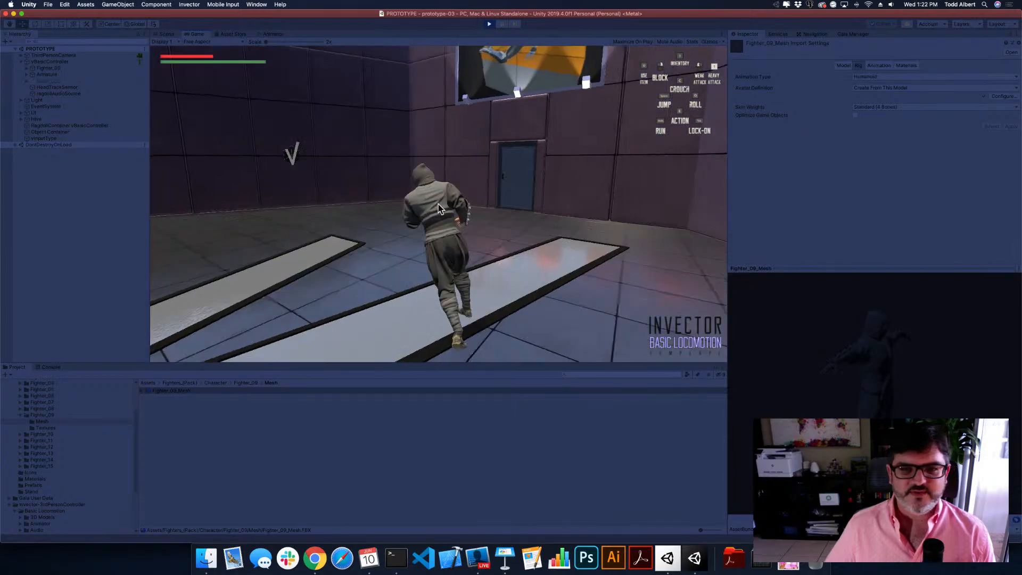
key(q)
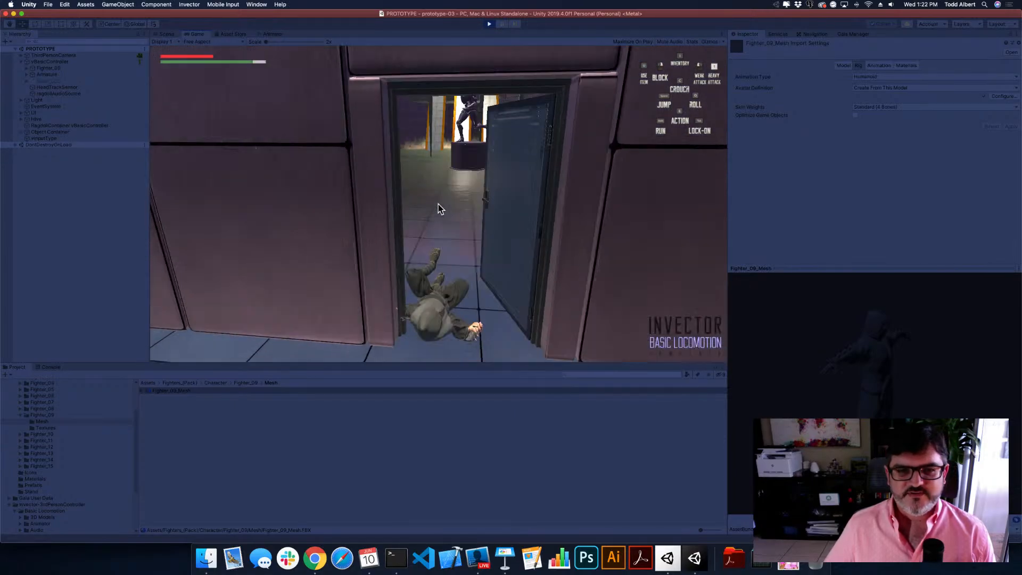
key(q)
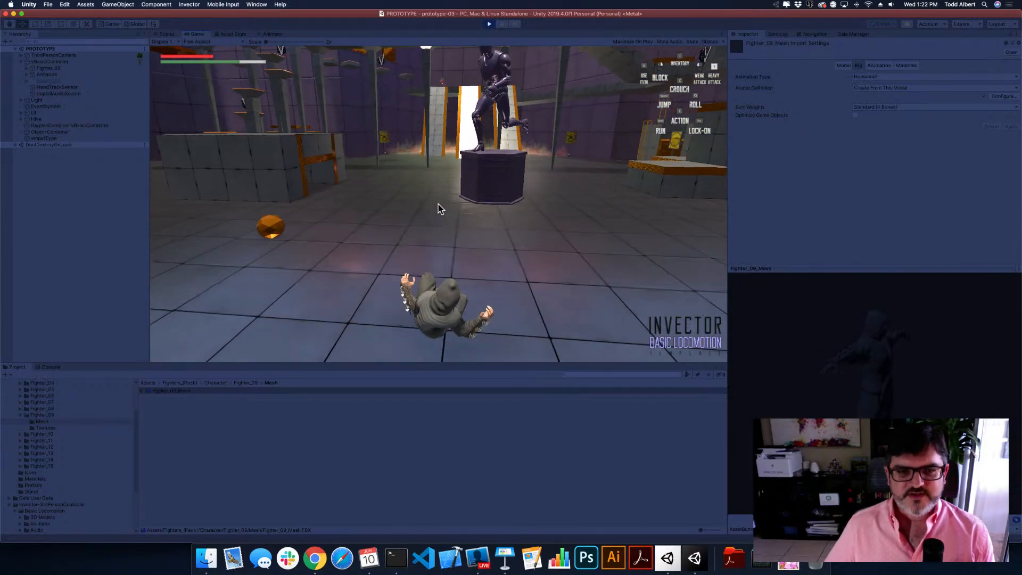
key(space)
key(w)
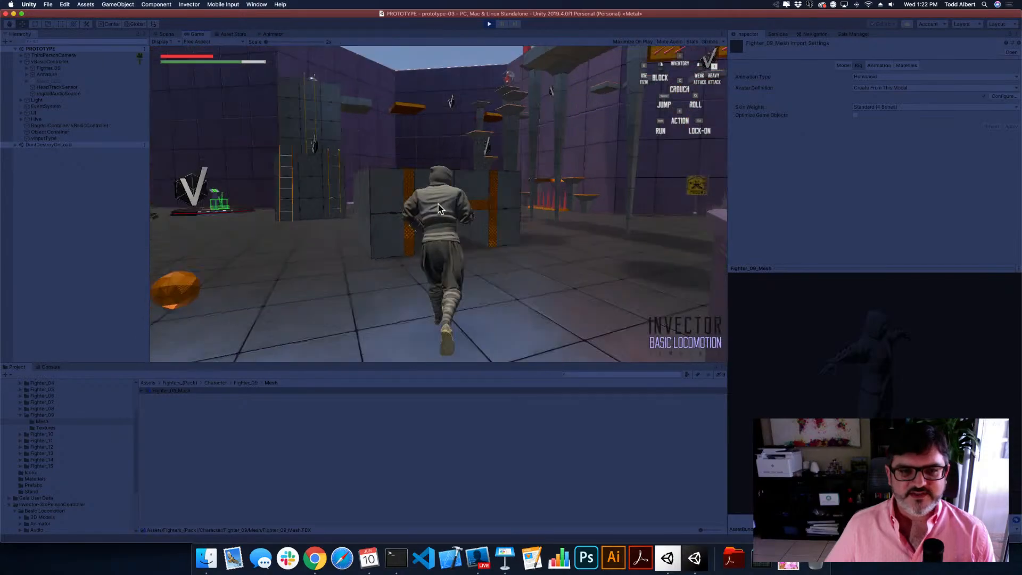
key(q)
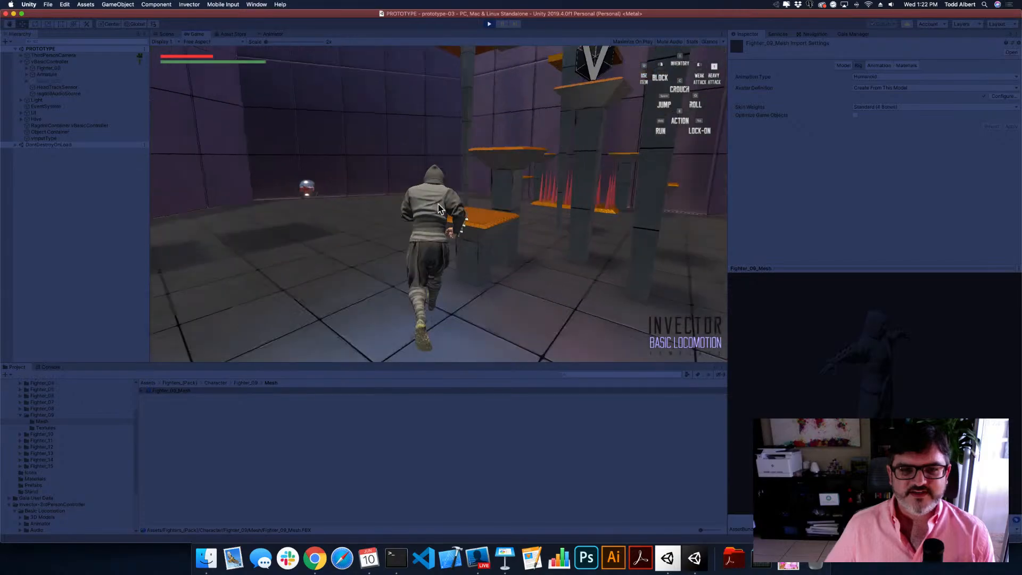
key(space)
key(w)
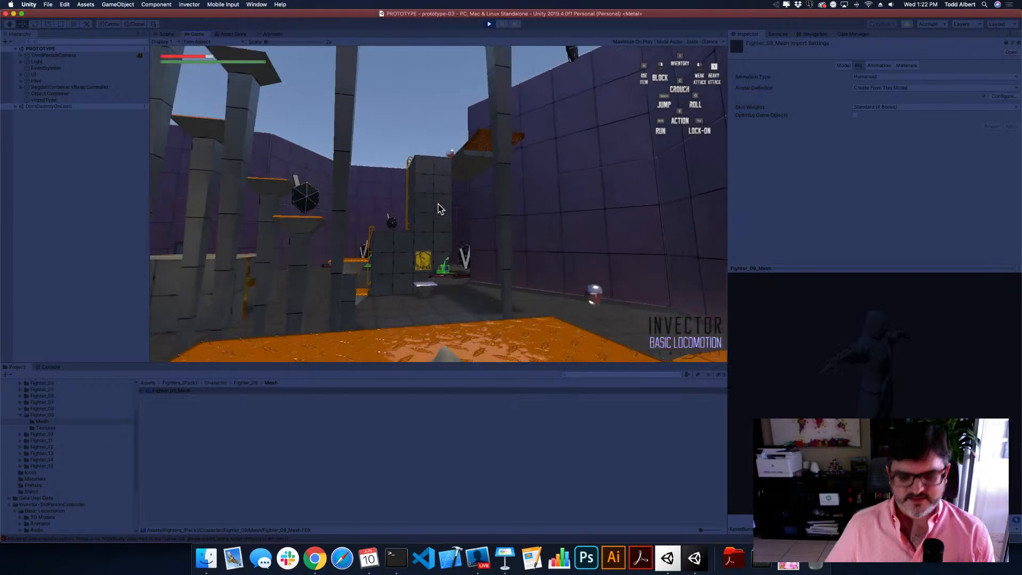
key(super+p)
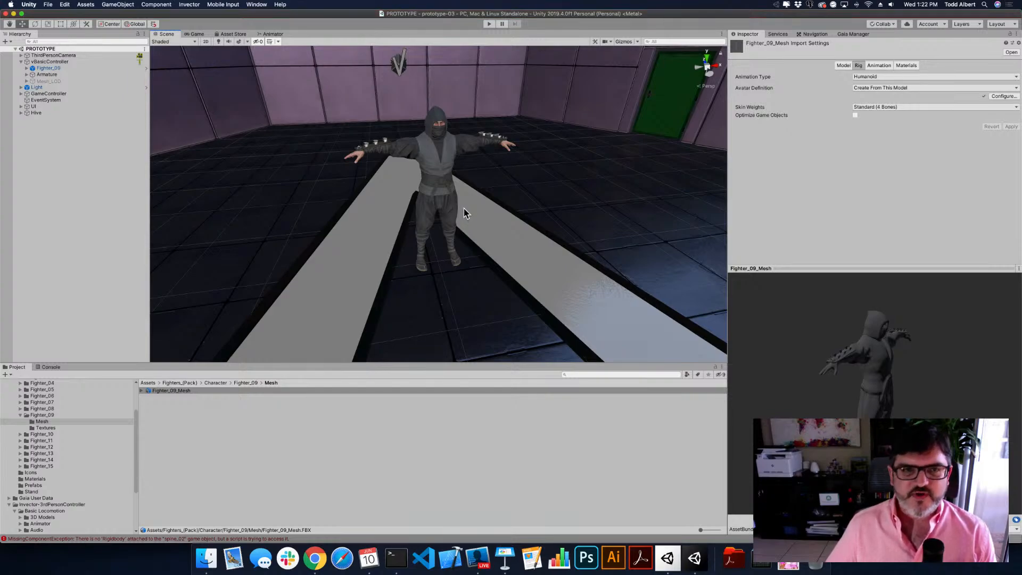
Delete the Hive environment and the Light object from the PROTOTYPE scene
click(84, 113)
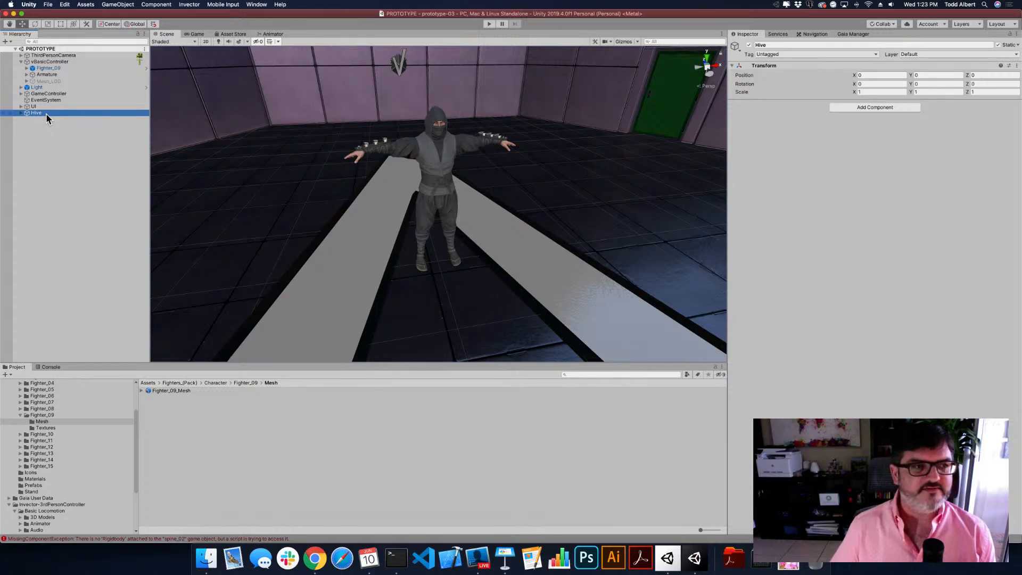
key(super+BackSpace)
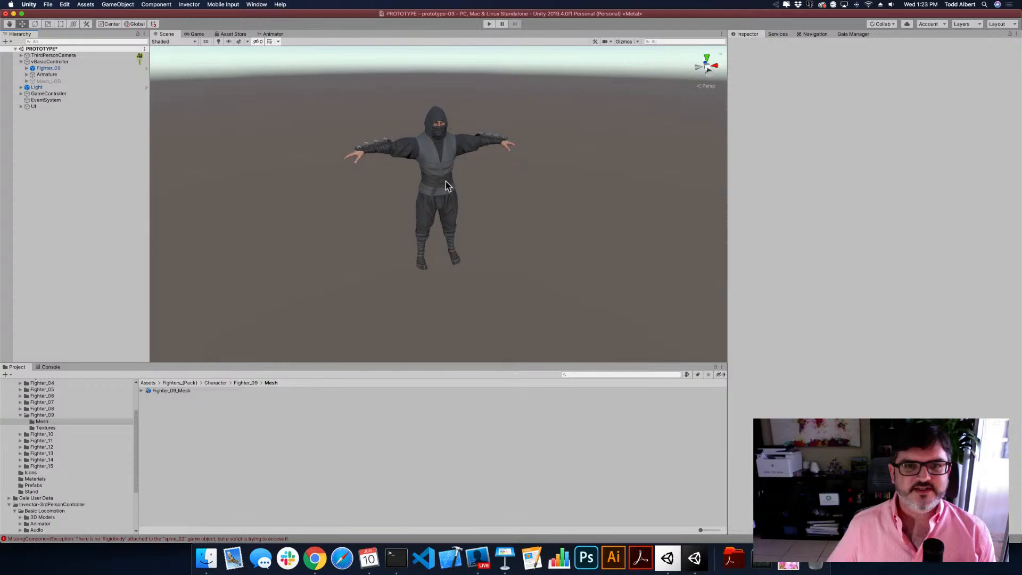
alt+click(396, 211)
alt+drag(396, 211, 463, 210)
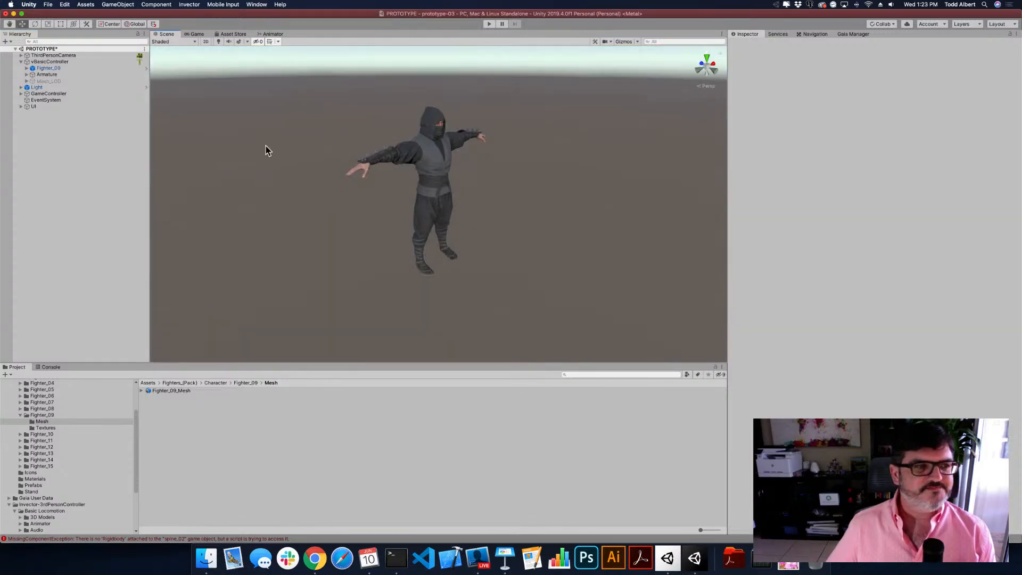
click(88, 87)
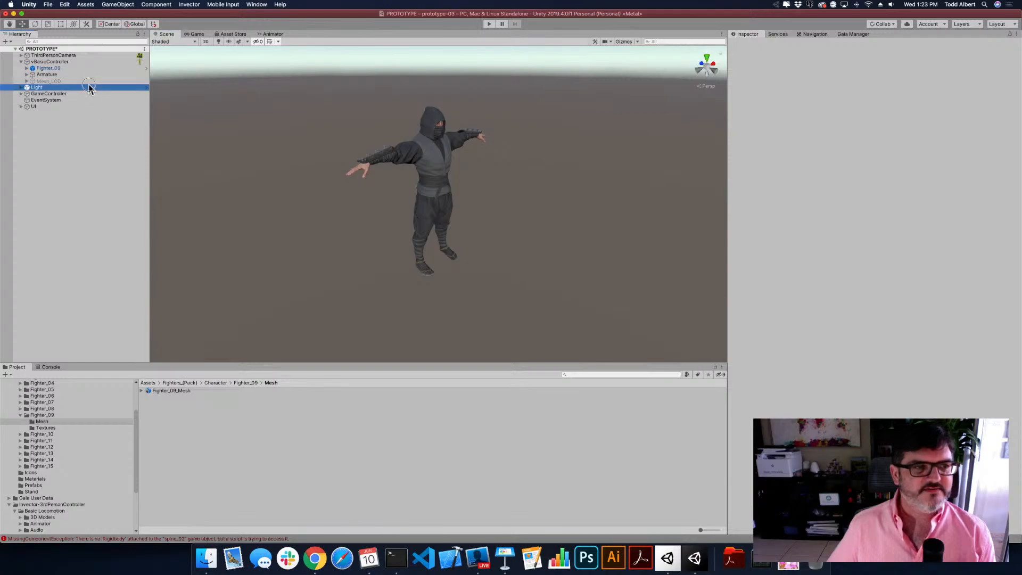
key(Delete)
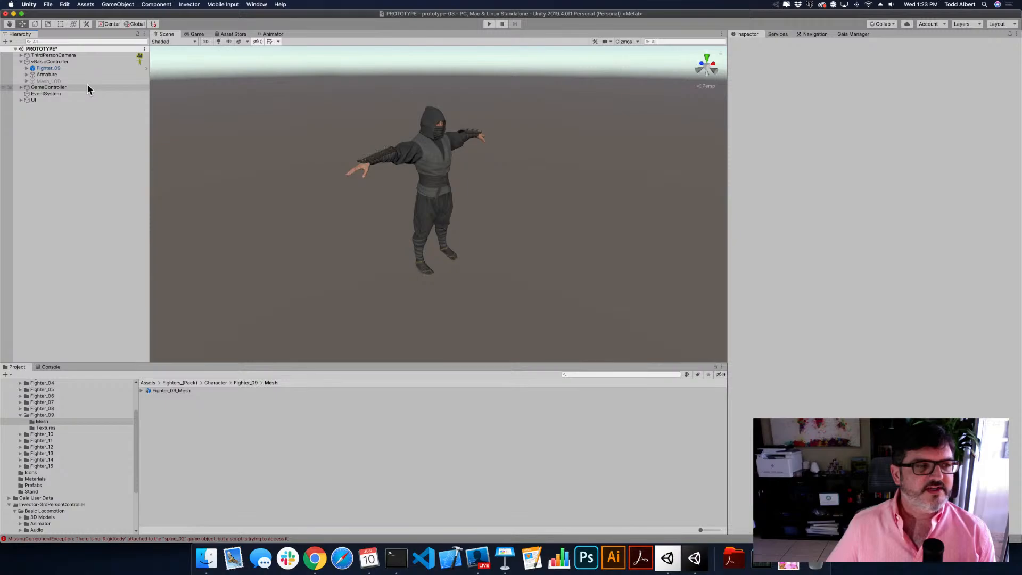
Delete the TutorialCanvas and promo objects from the UI group
click(21, 101)
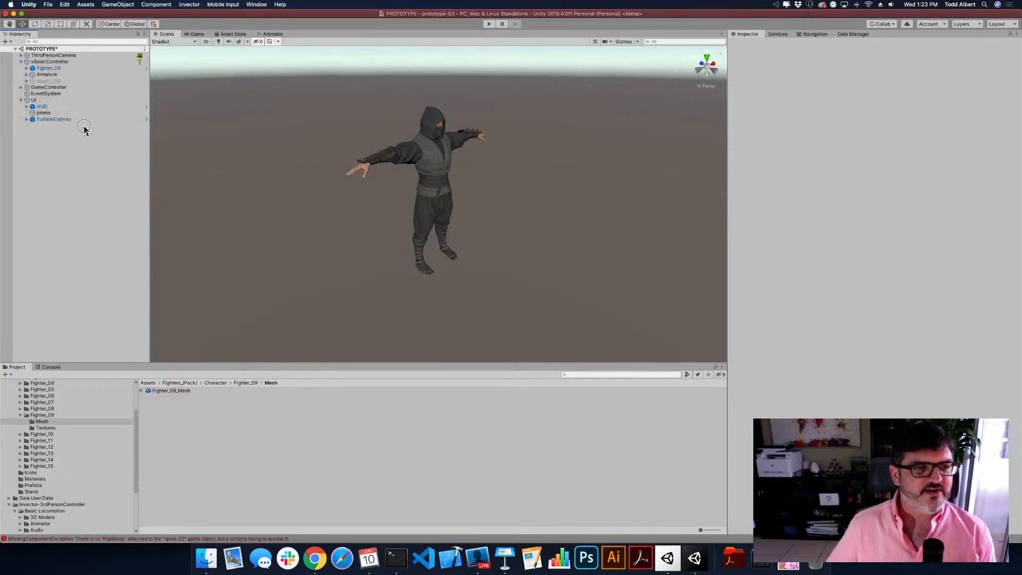
click(42, 120)
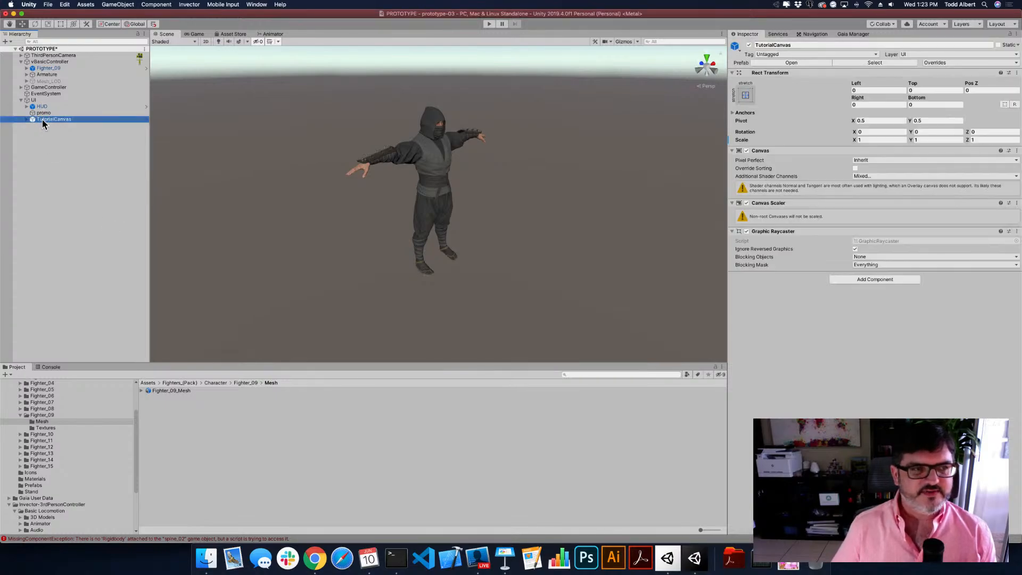
key(Delete)
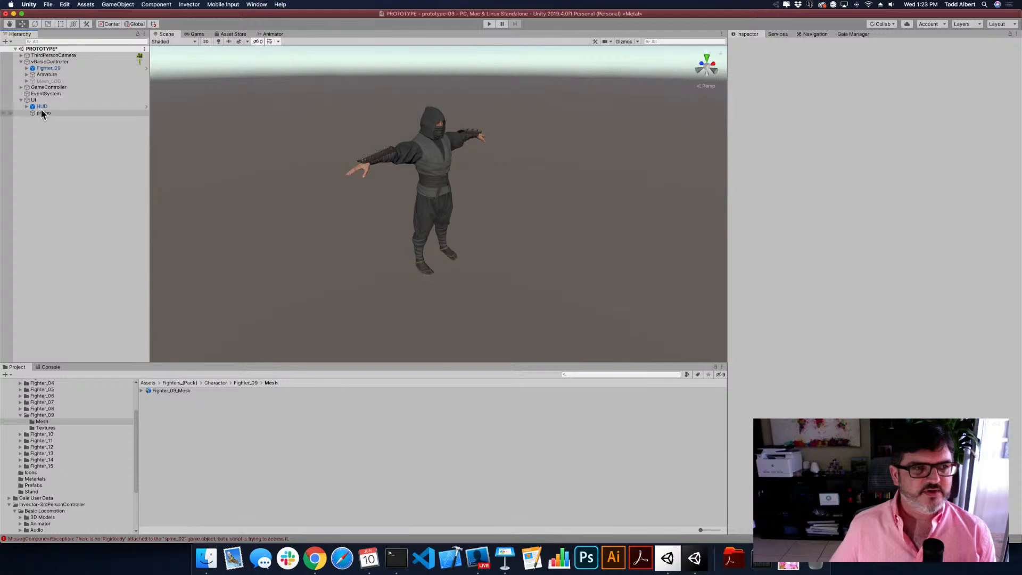
click(42, 113)
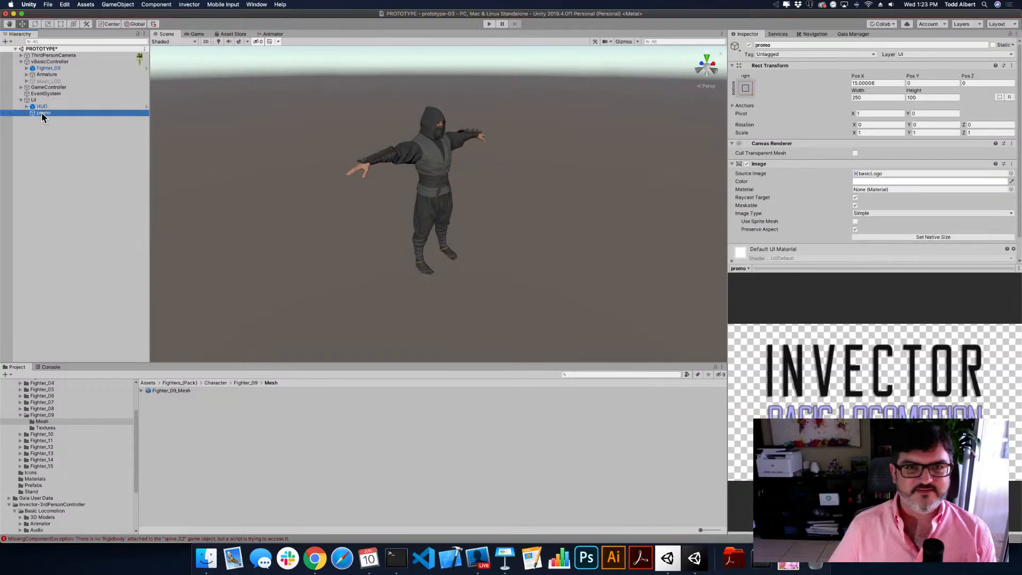
key(Delete)
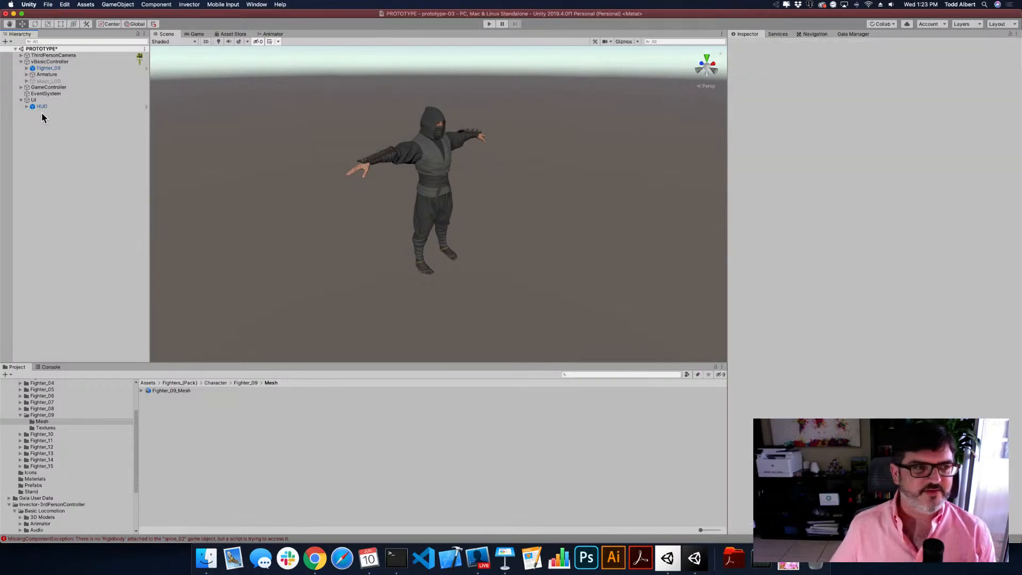
Unpack the HUD prefab under UI and delete its displayControls object
click(37, 108)
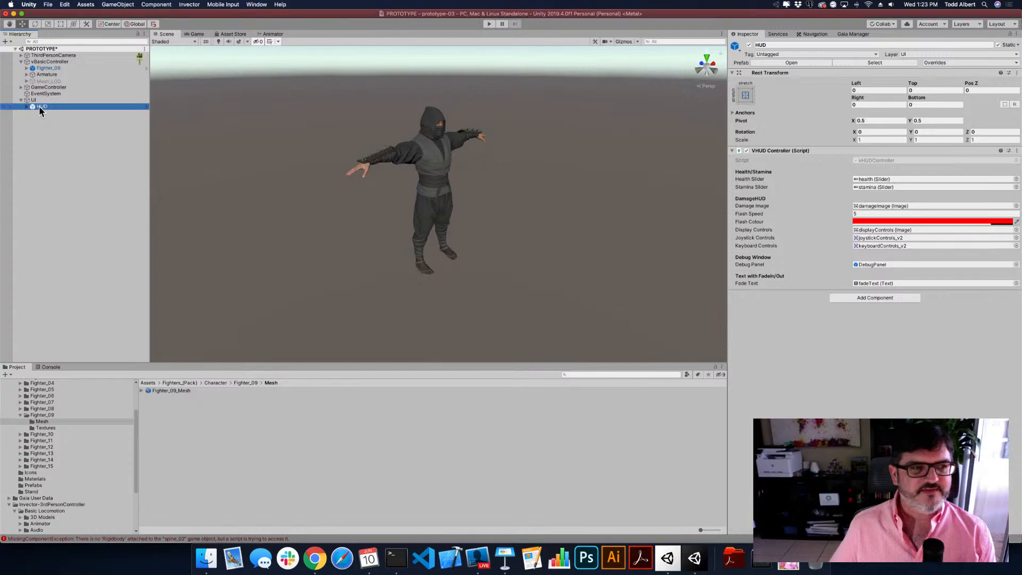
right_click(39, 106)
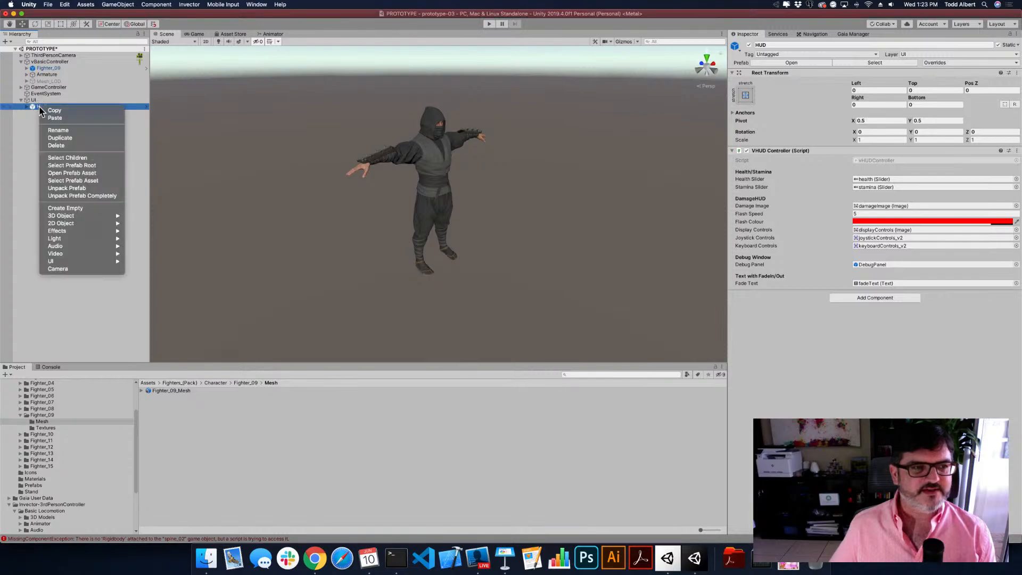
click(85, 189)
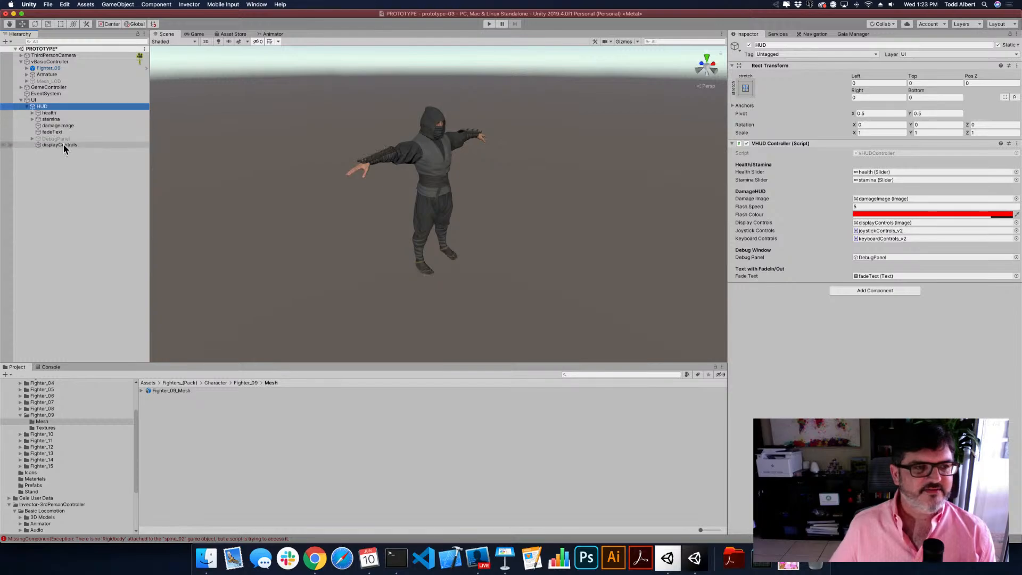
click(63, 144)
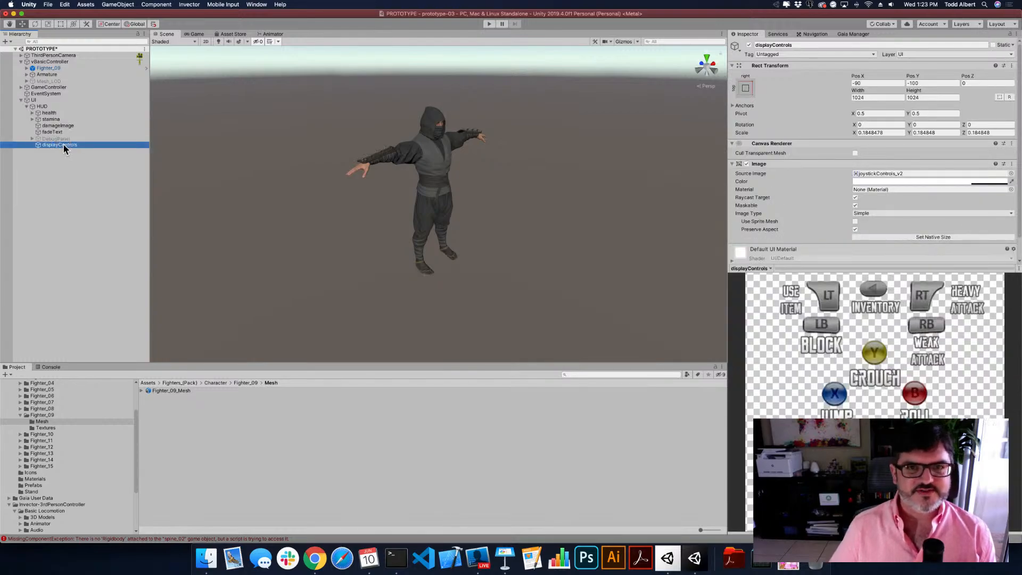
key(super+BackSpace)
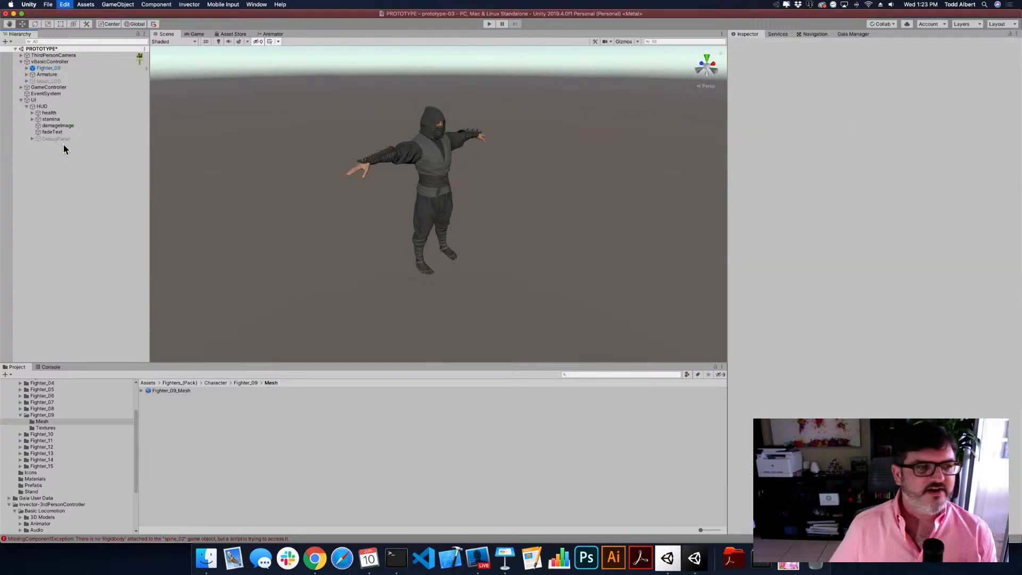
Delete DebugPanel and fadeText from the HUD, collapse the UI group and save the scene
click(60, 138)
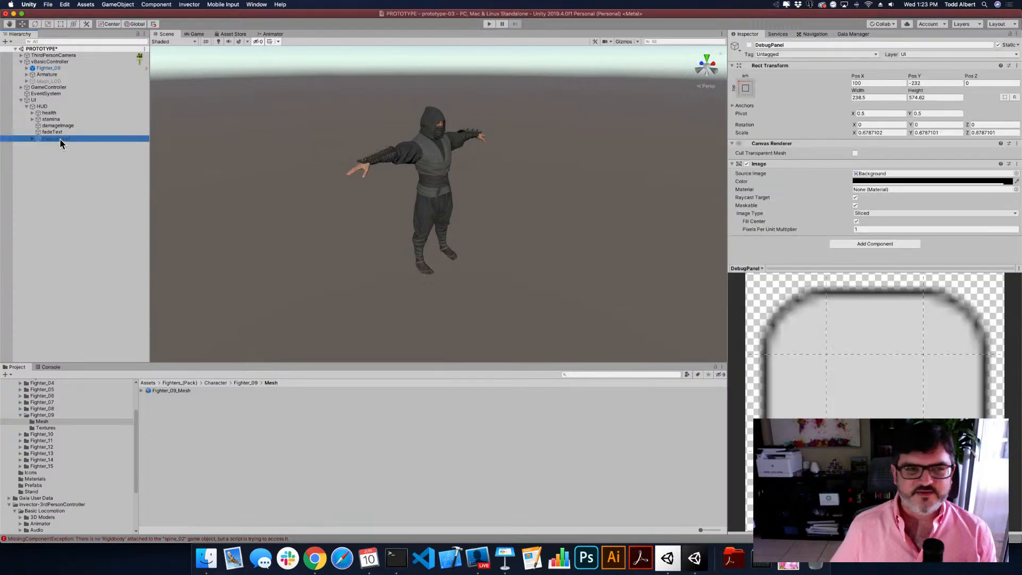
key(super+BackSpace)
click(58, 133)
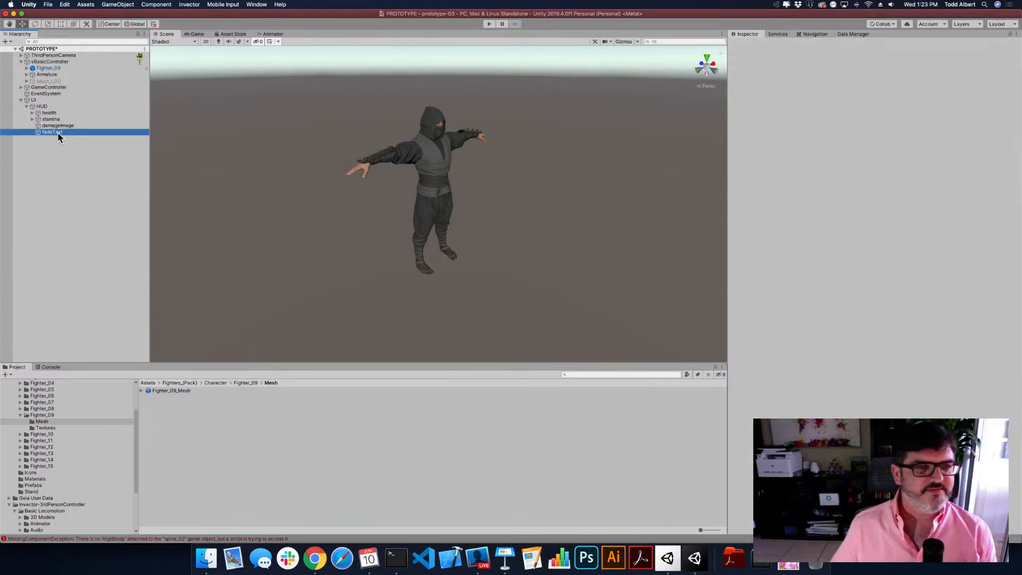
key(super+BackSpace)
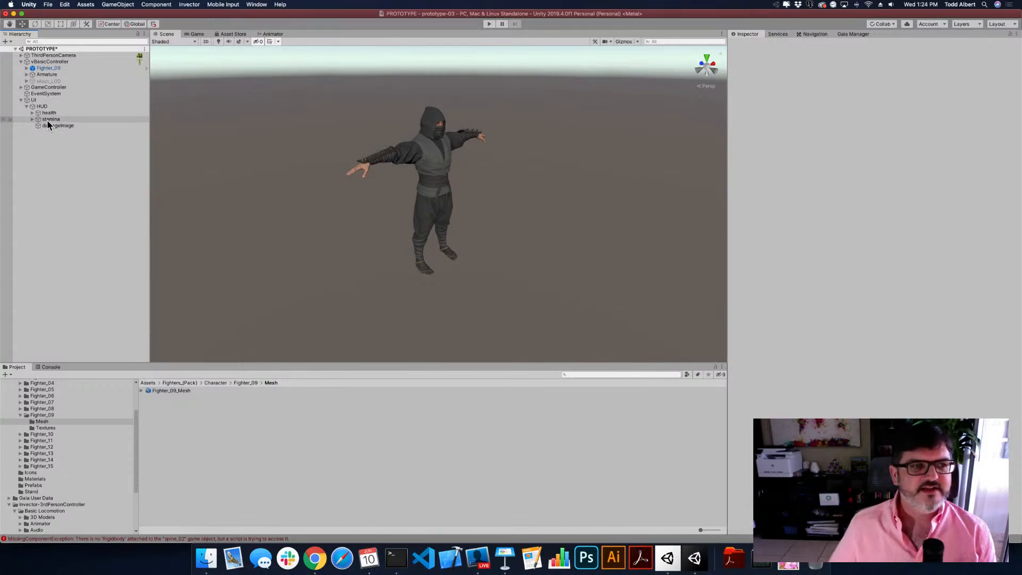
click(21, 100)
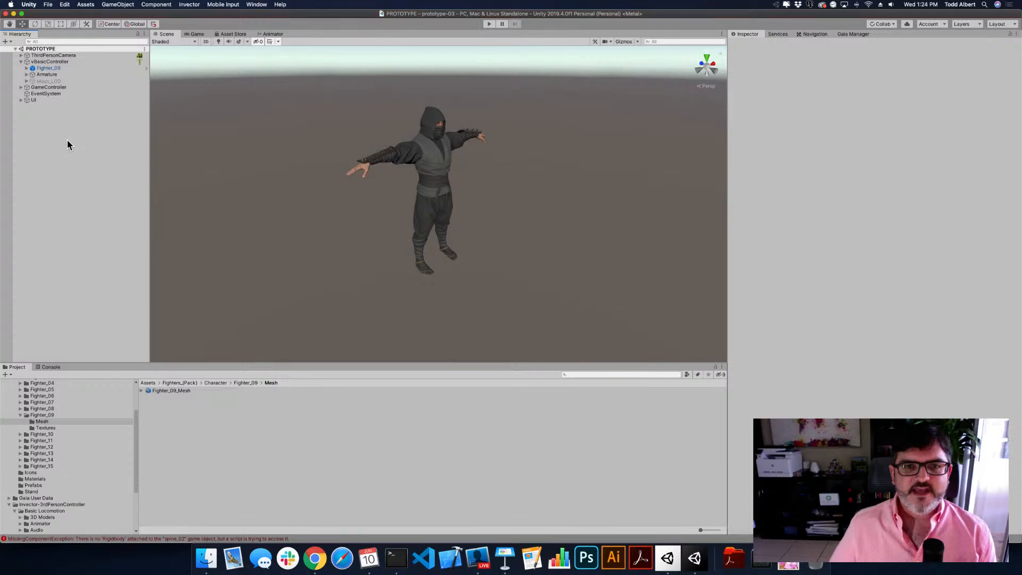
Open the Gaia Manager from Procedural Worlds and dock it beside the Inspector
alt+drag(416, 216, 334, 204)
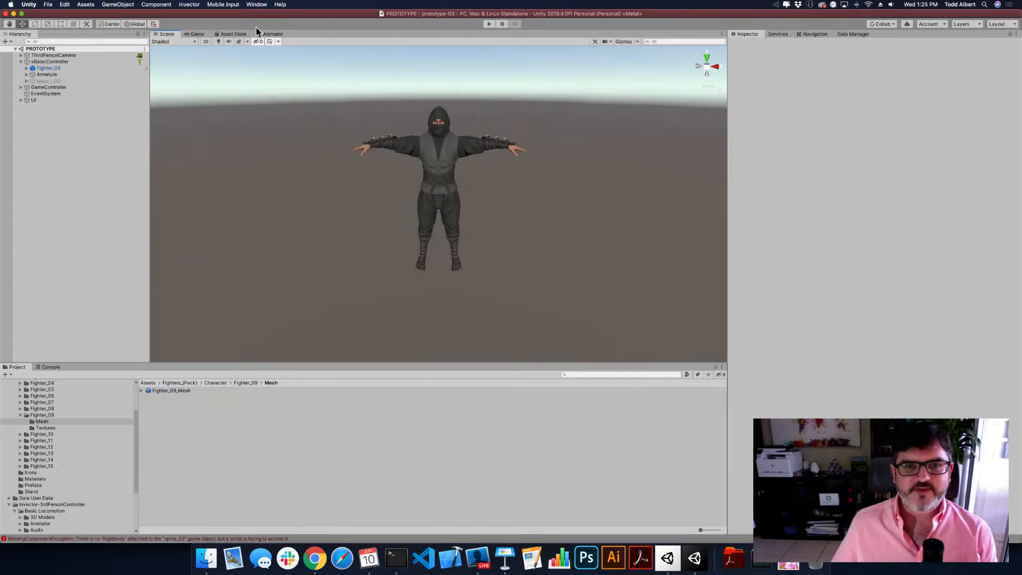
click(252, 5)
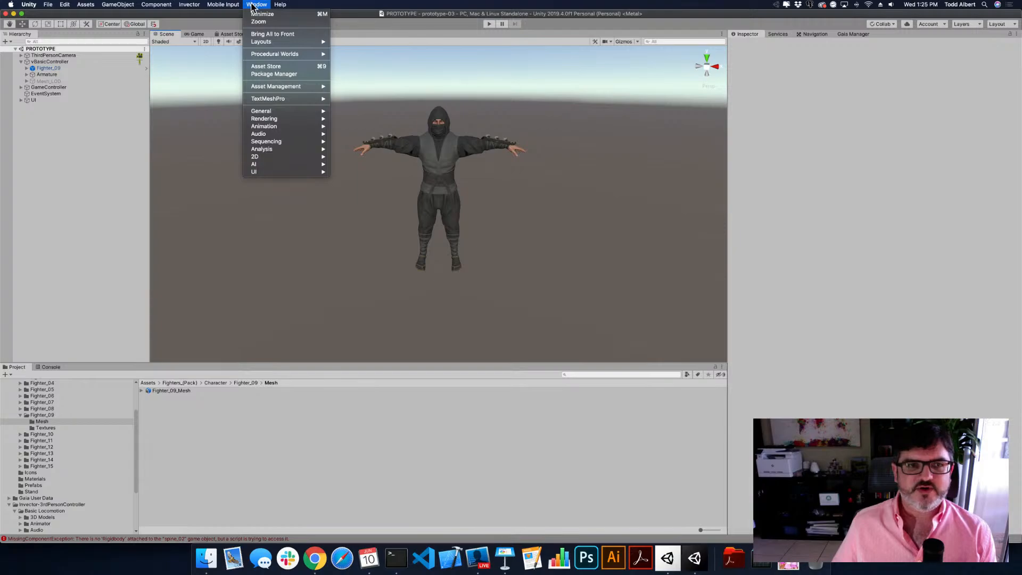
mouse_move(263, 56)
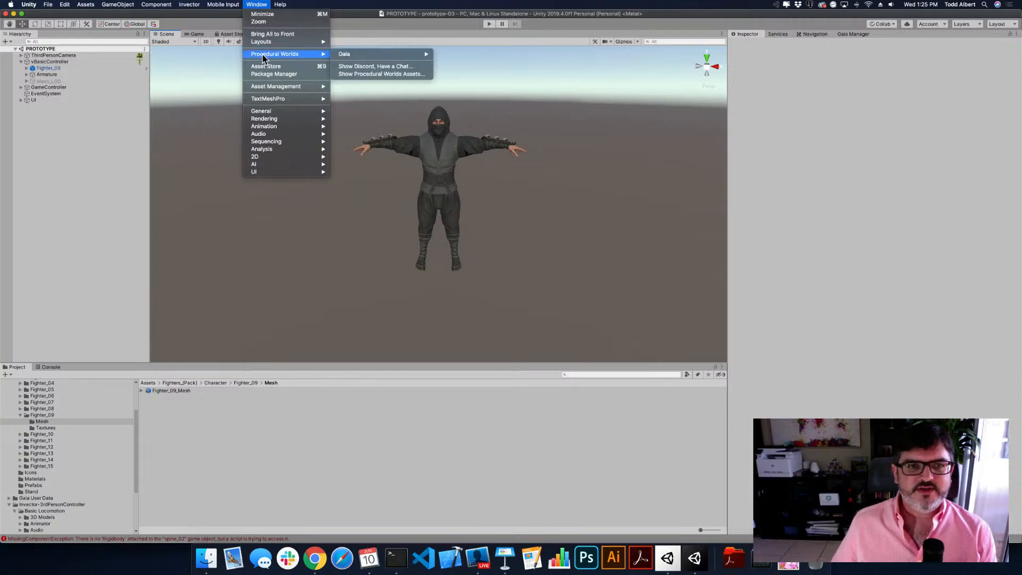
mouse_move(358, 57)
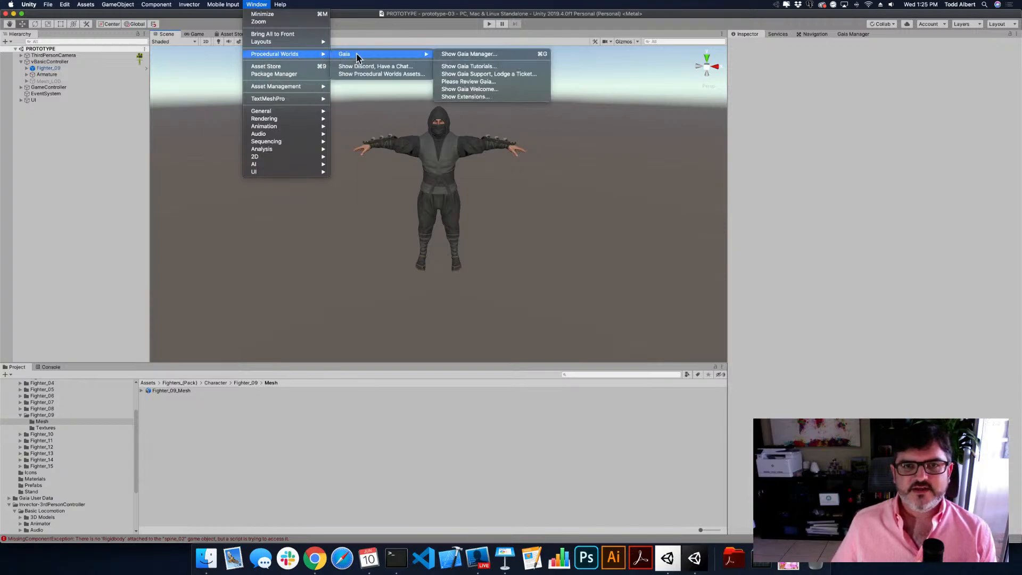
click(525, 56)
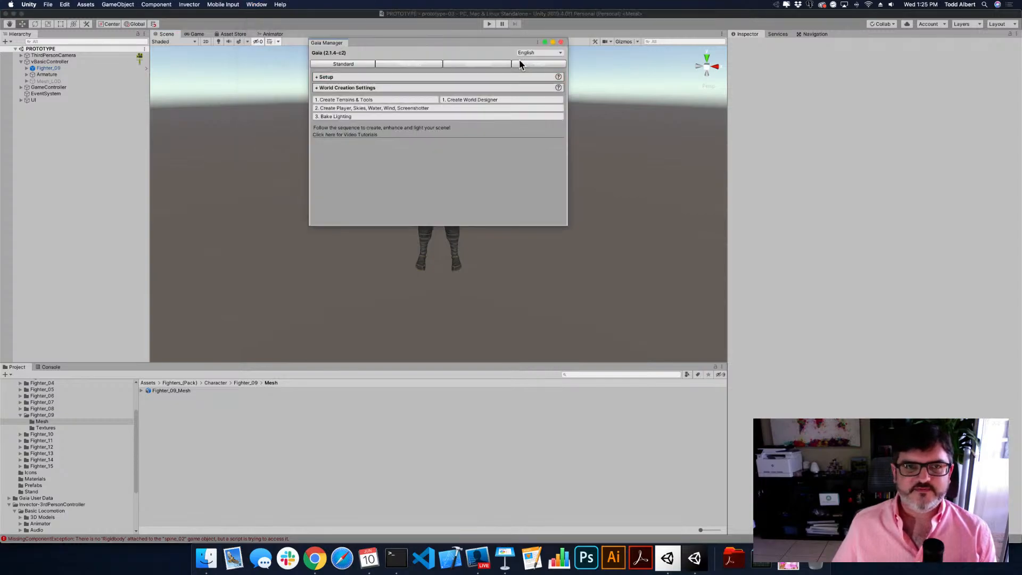
drag(468, 46, 764, 78)
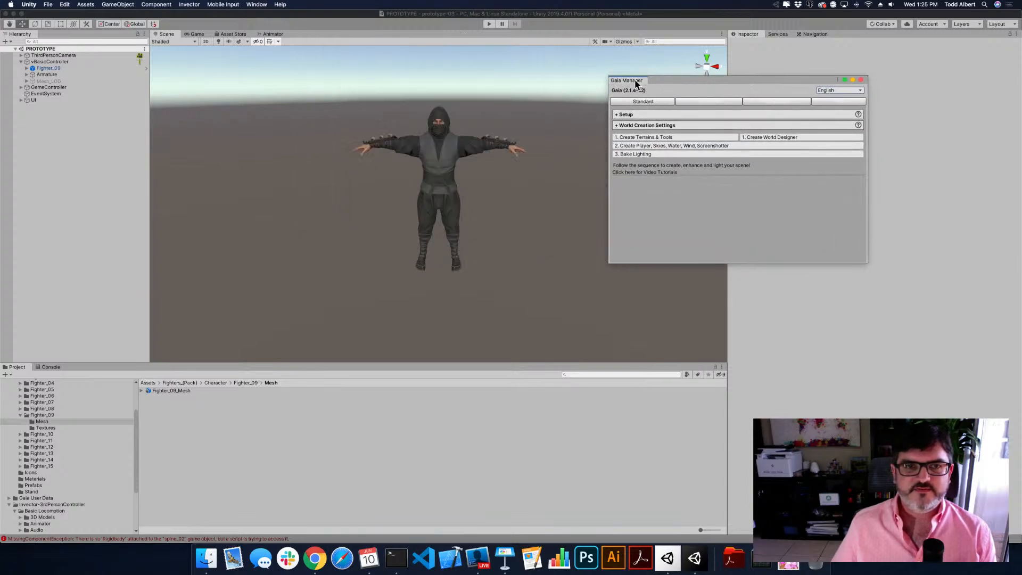
drag(635, 83, 774, 35)
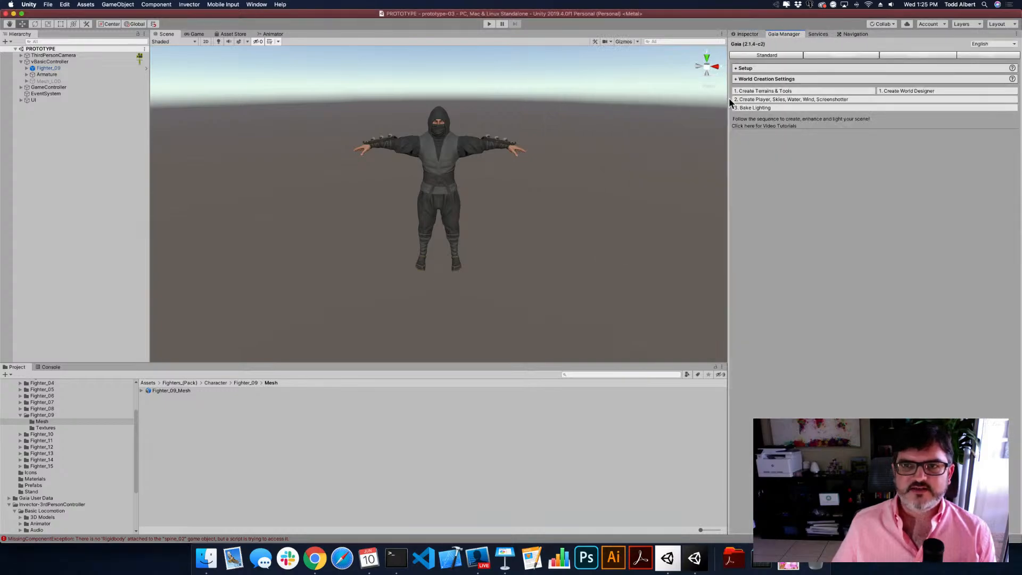
Review the render pipeline instructions in the Gaia Manager's Setup section
click(742, 35)
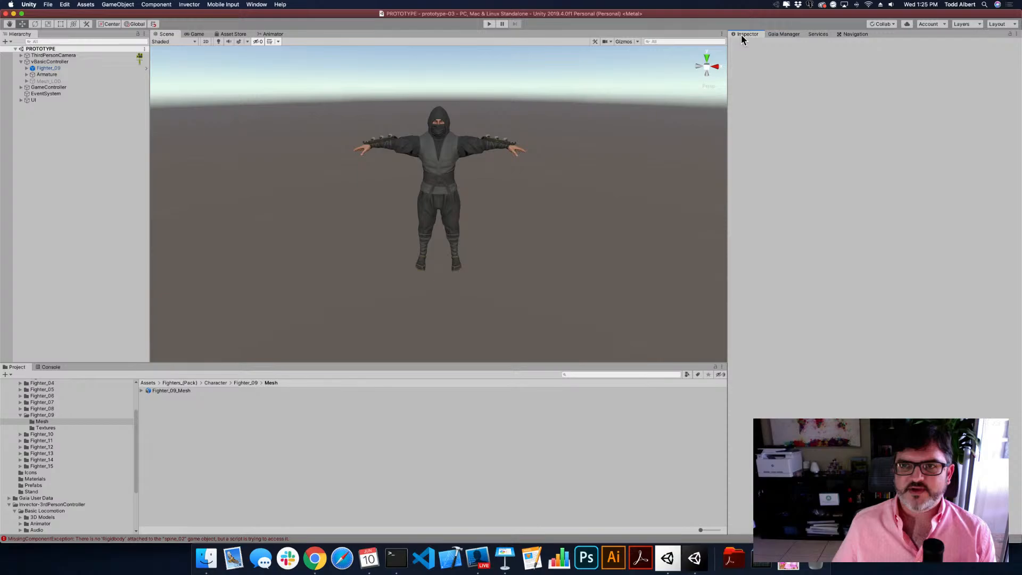
click(777, 35)
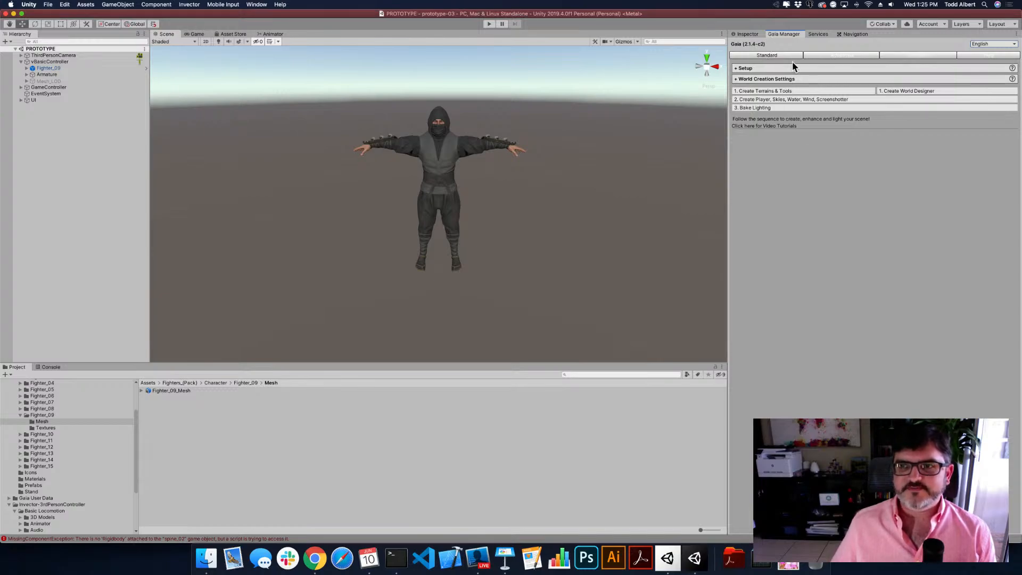
click(735, 69)
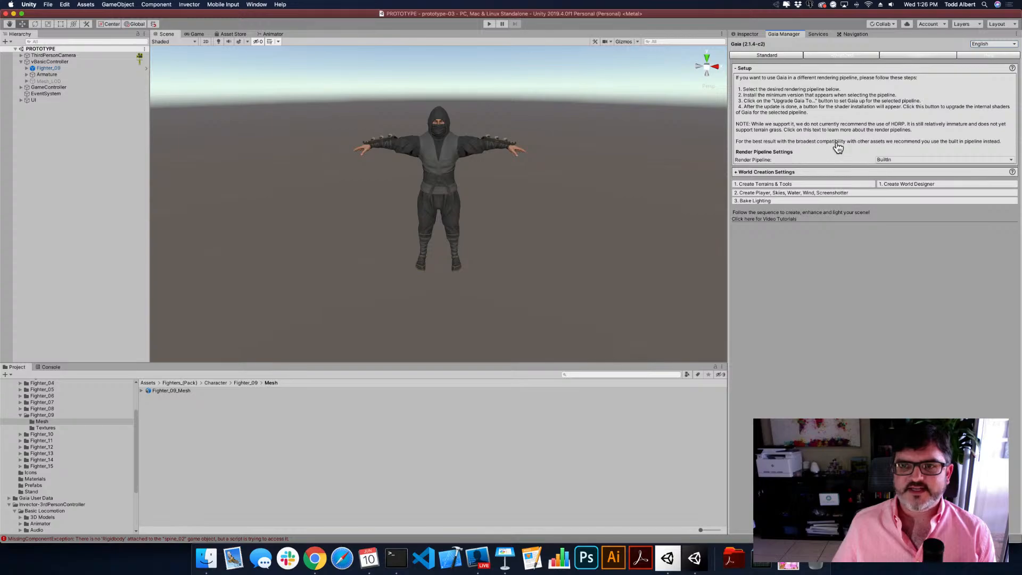
click(737, 69)
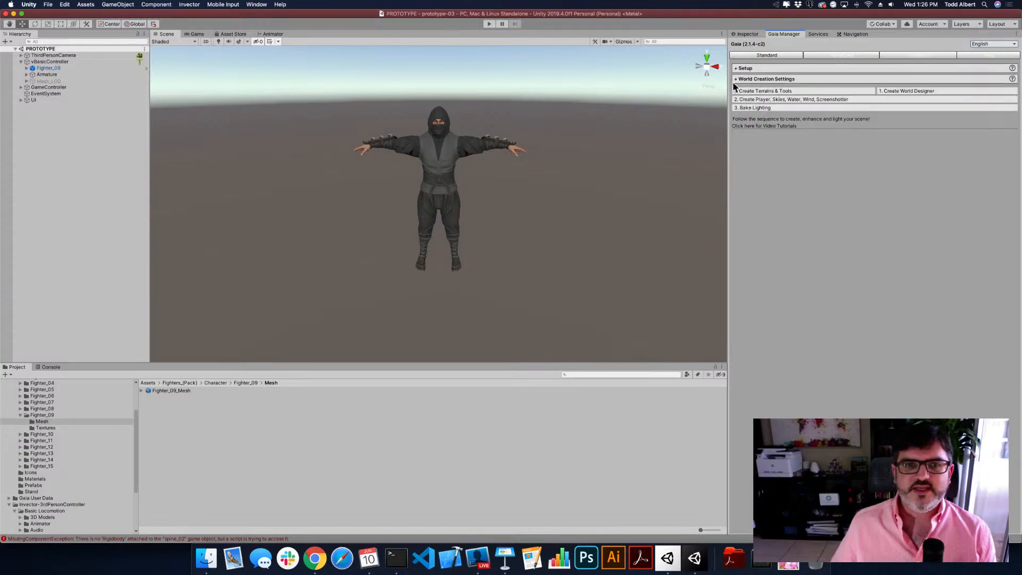
Remove the Post Processing 2.3.0 package through the Package Manager and close that window
click(258, 5)
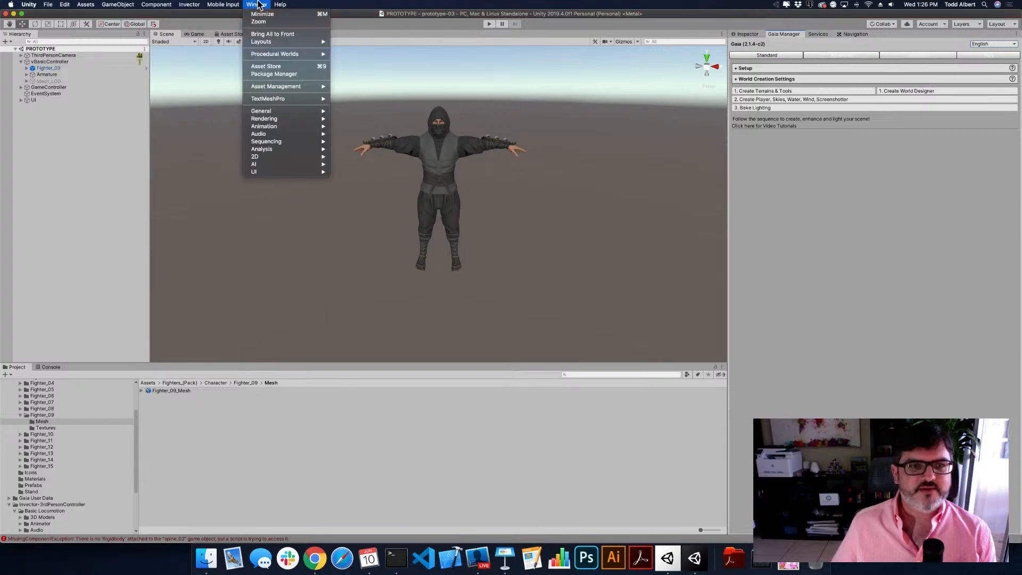
click(266, 76)
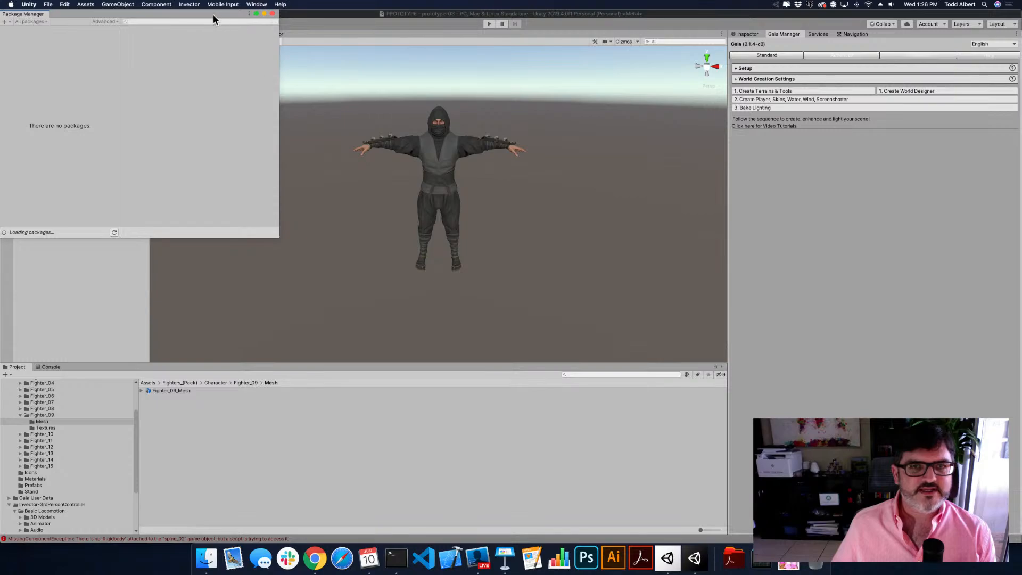
drag(213, 15, 375, 118)
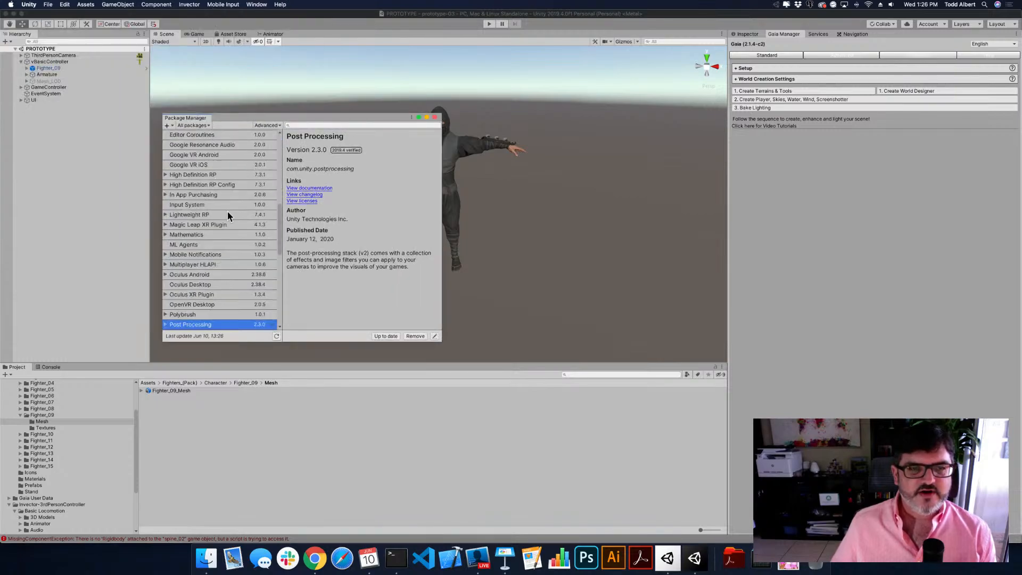
scroll(228, 211, down, 2)
scroll(228, 211, down, 1)
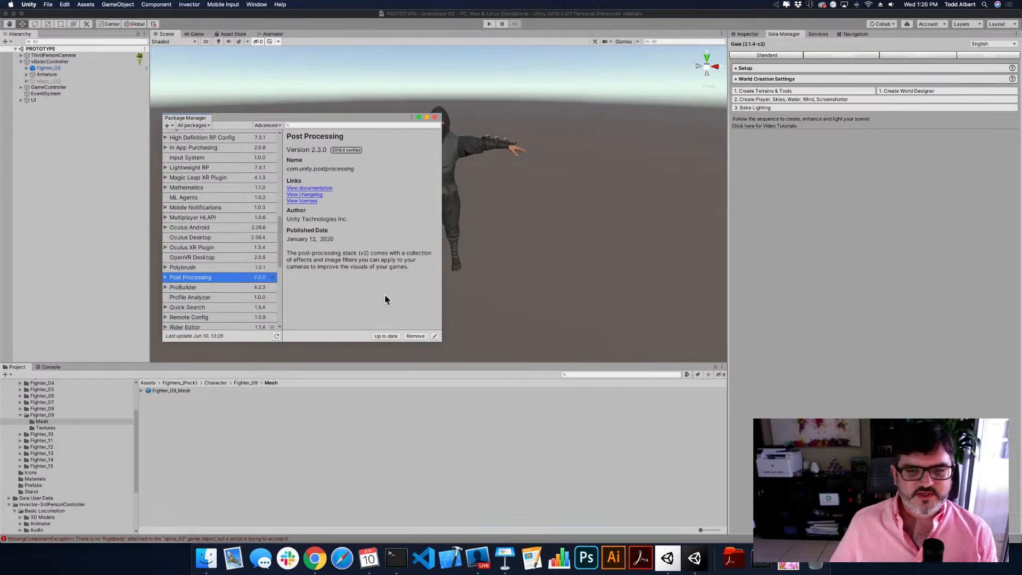
click(415, 337)
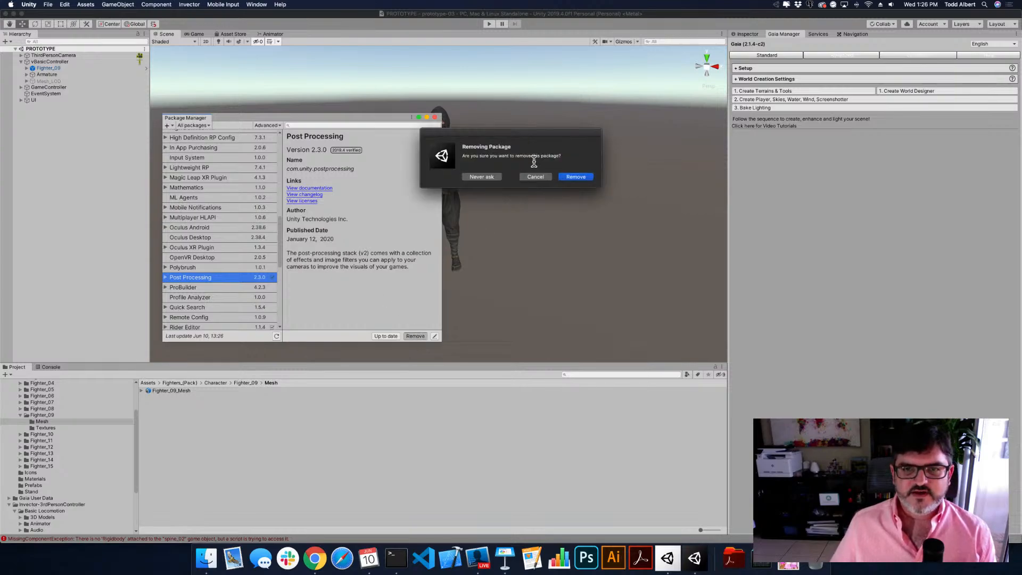
click(516, 178)
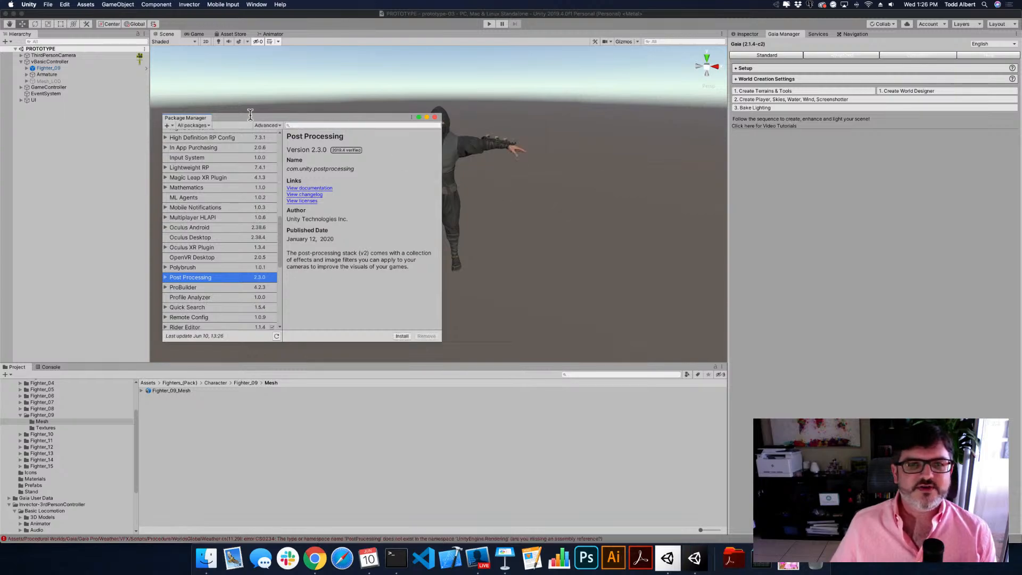
click(435, 117)
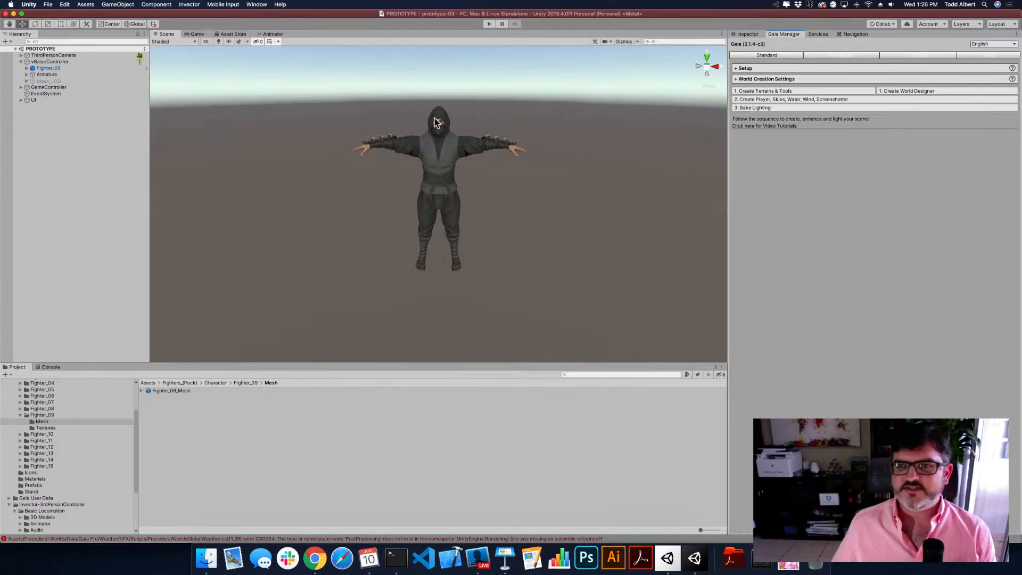
Check the Render Pipeline setting under Gaia's Setup section again and collapse the section
click(738, 69)
click(738, 68)
click(738, 69)
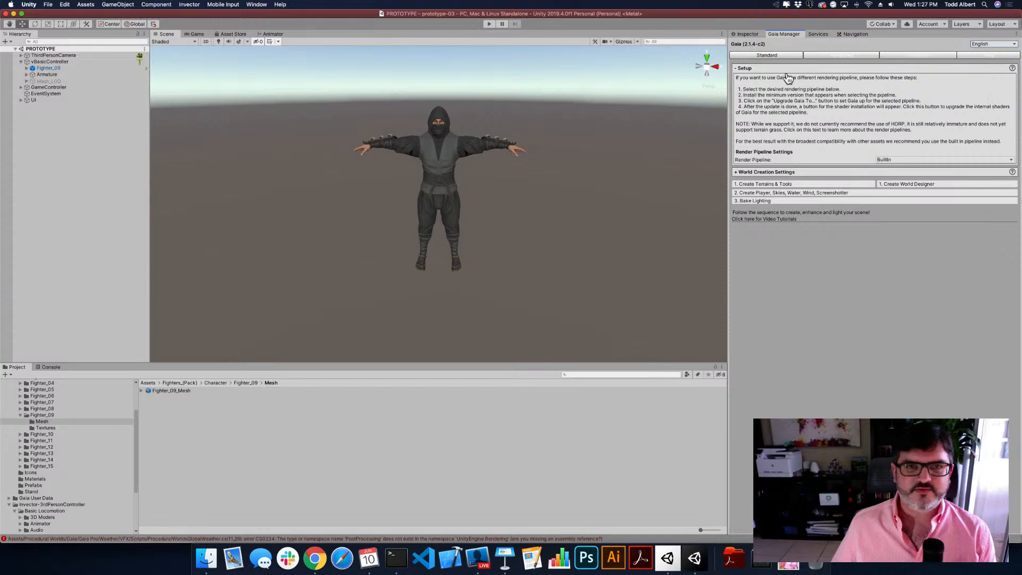
click(734, 69)
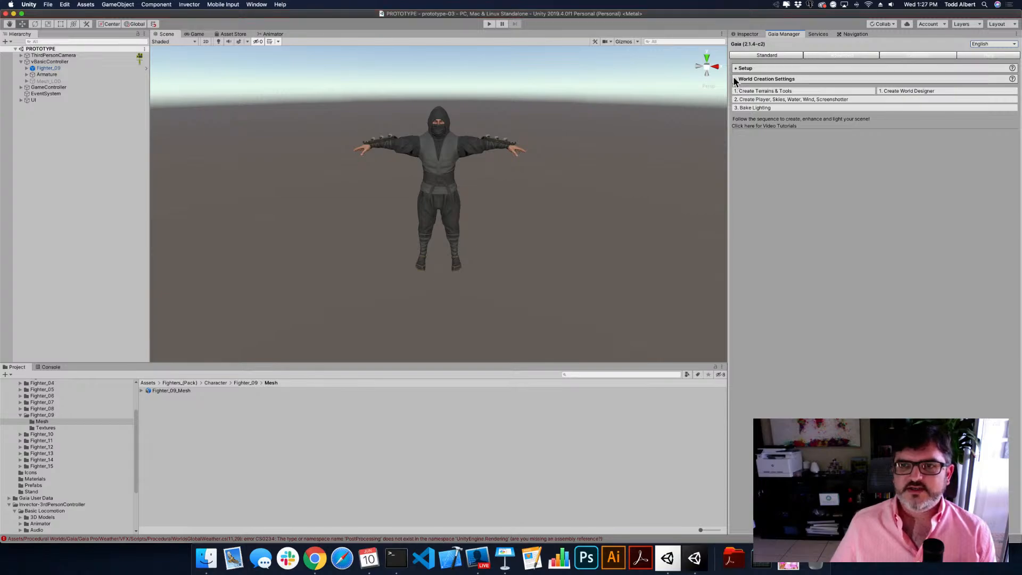
Expand the World Creation Settings and review the World Size and advanced Tile Size options, keeping the Large world
click(735, 79)
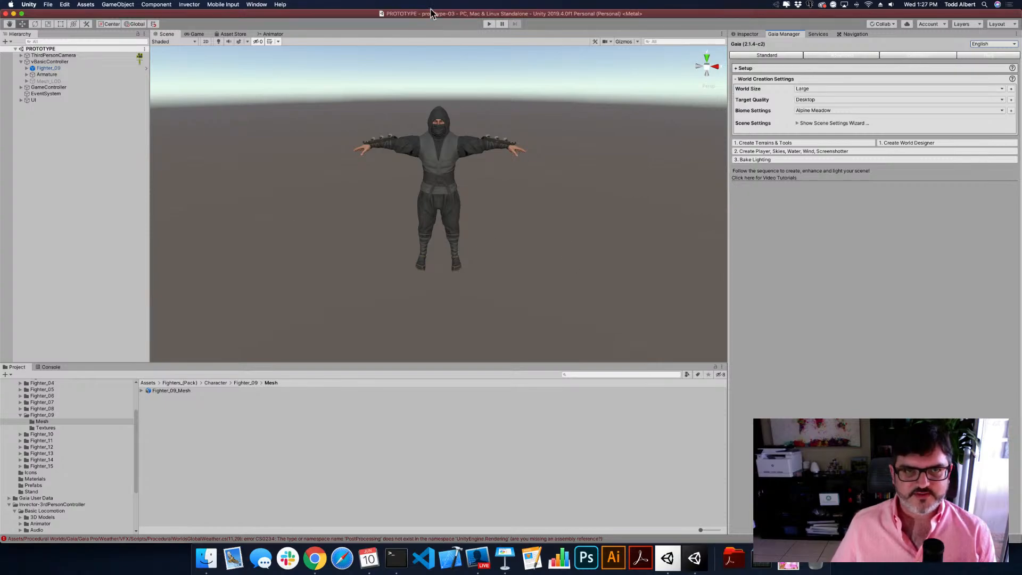
click(820, 89)
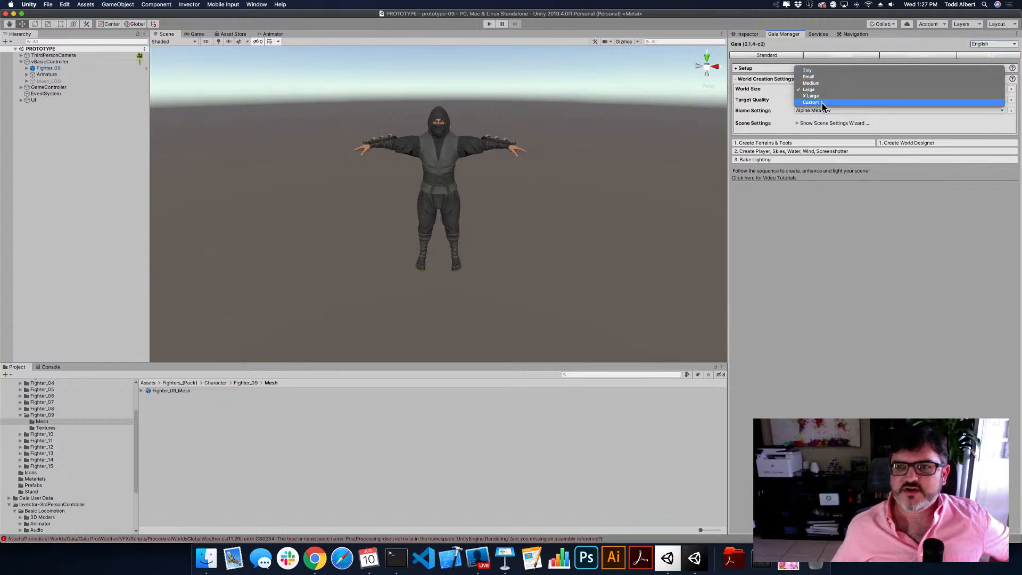
click(874, 88)
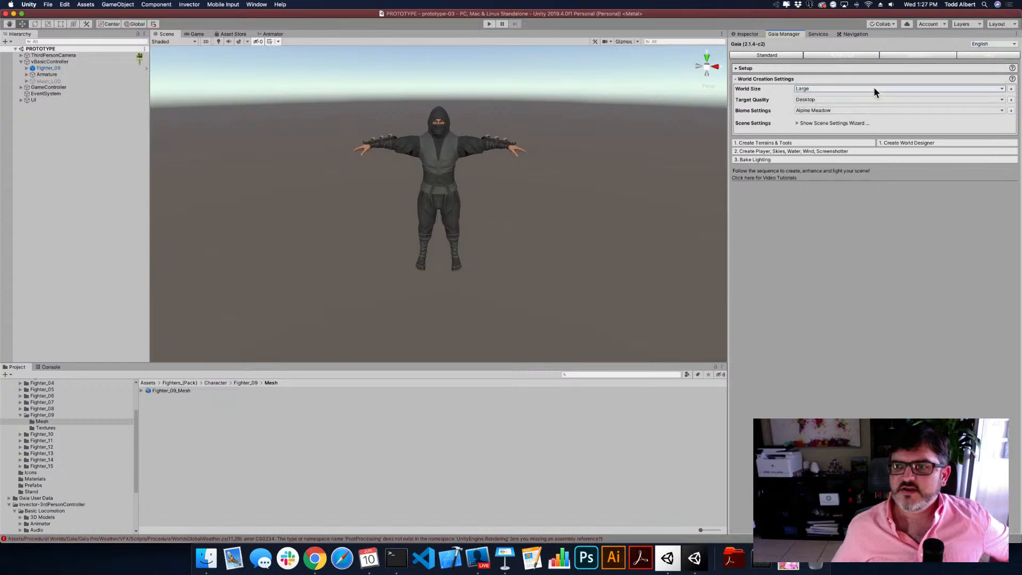
click(1011, 89)
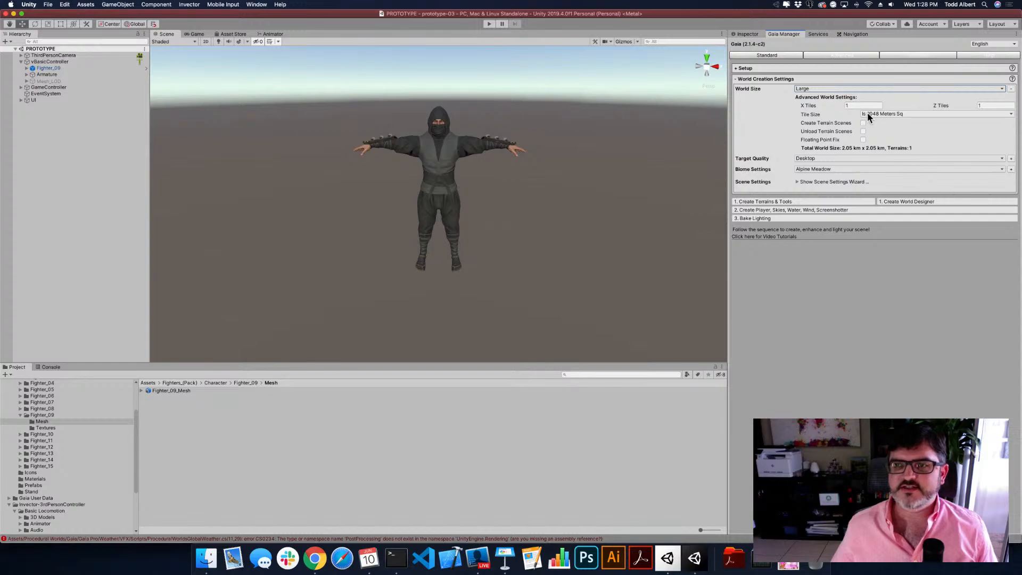
click(888, 114)
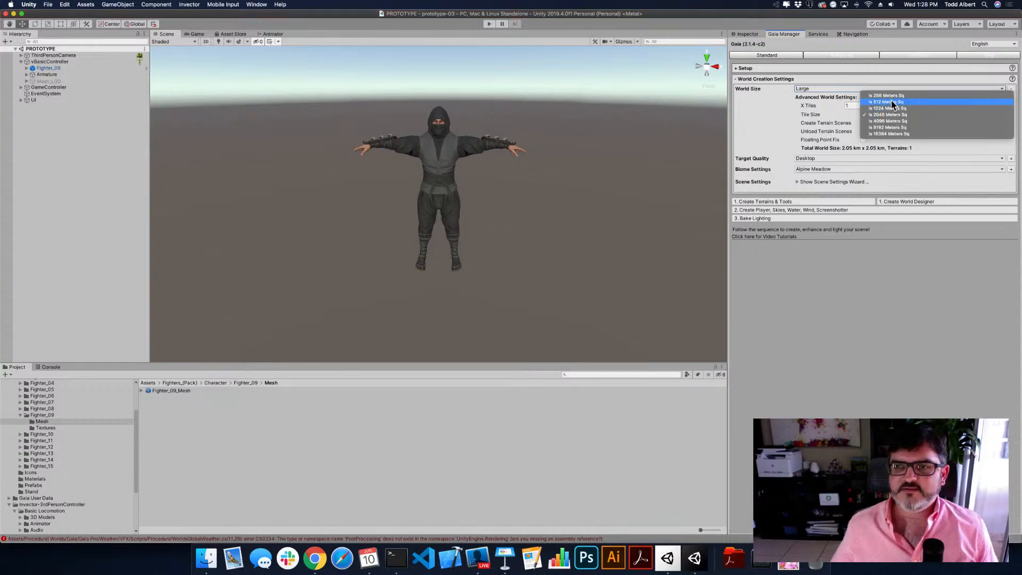
click(840, 112)
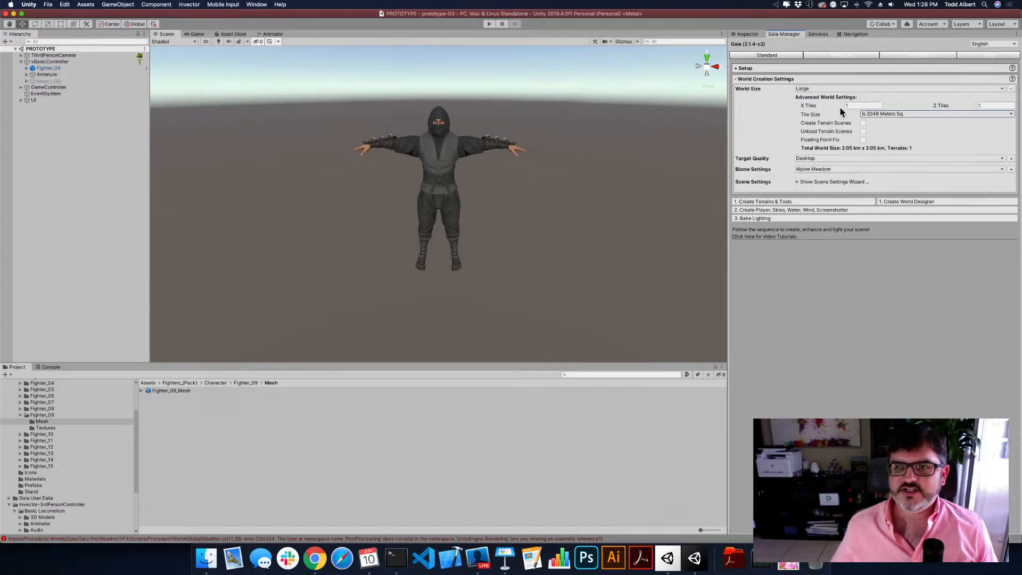
click(1010, 88)
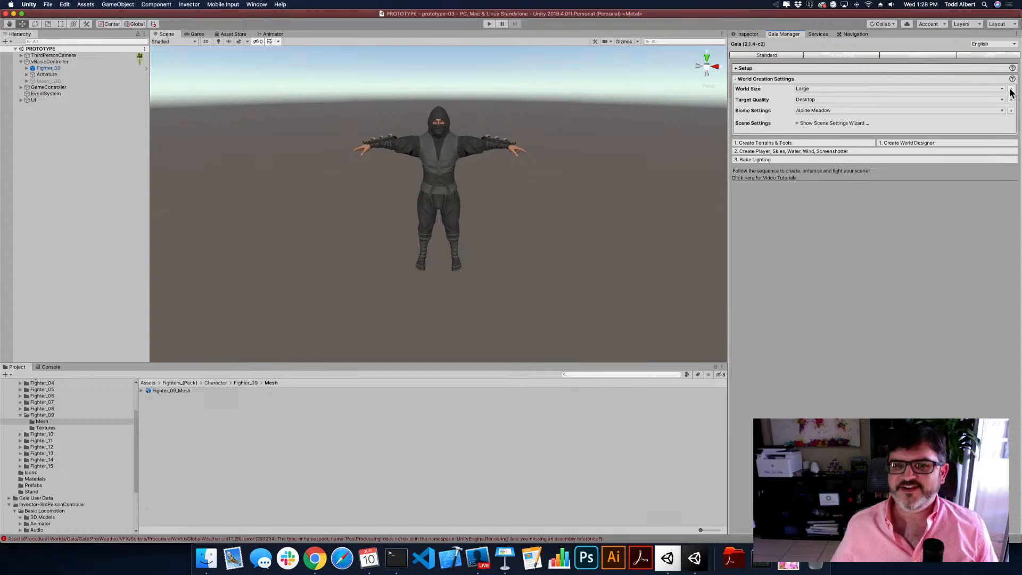
Keep Target Quality at Desktop and set the Biome Settings to Forest Village
click(804, 101)
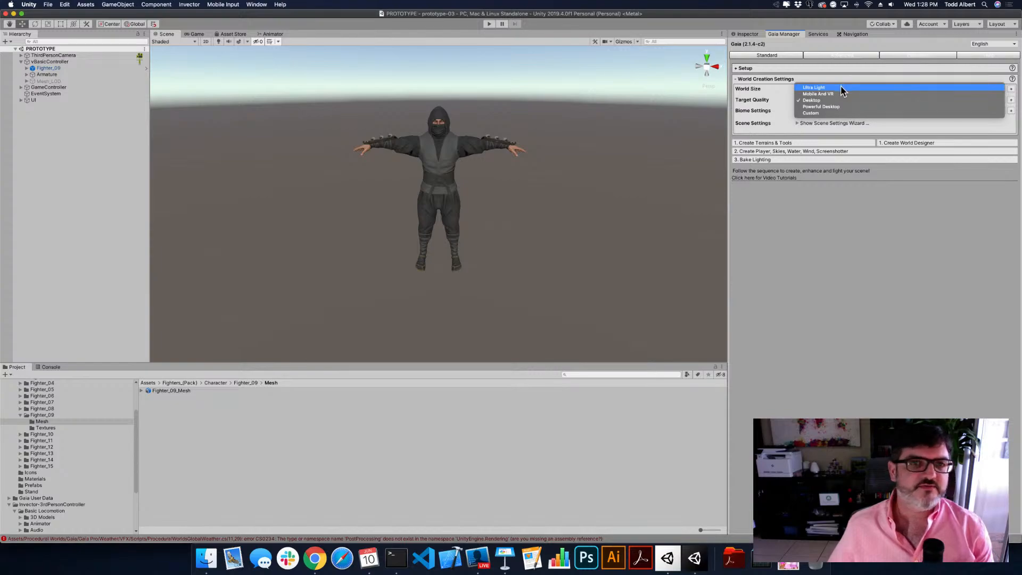
click(810, 101)
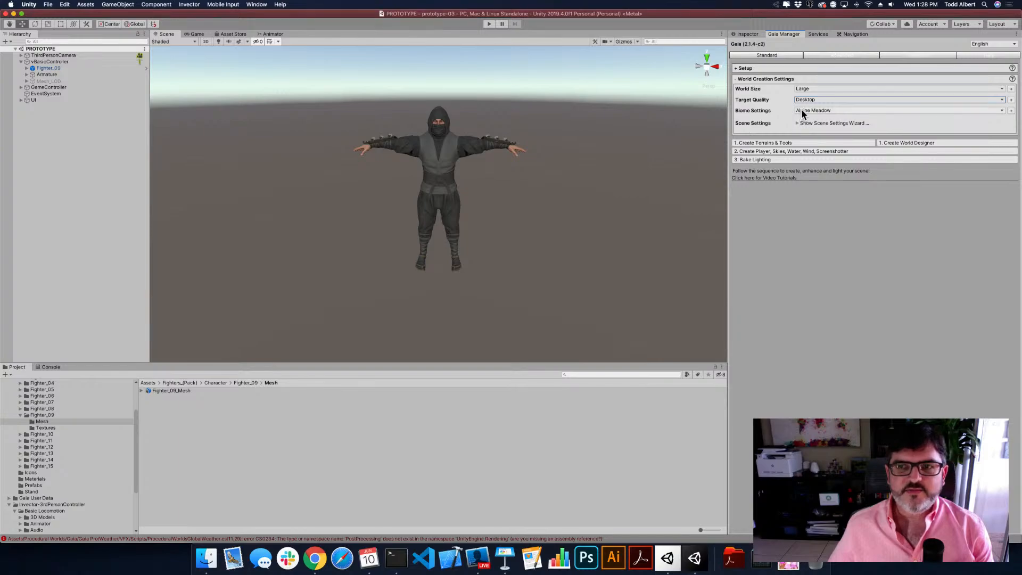
click(804, 111)
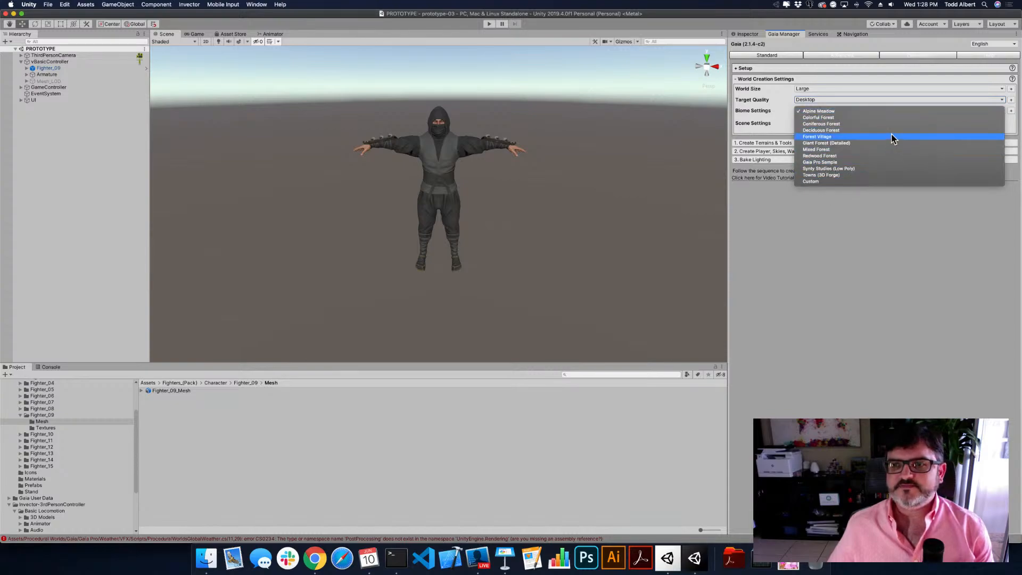
click(843, 137)
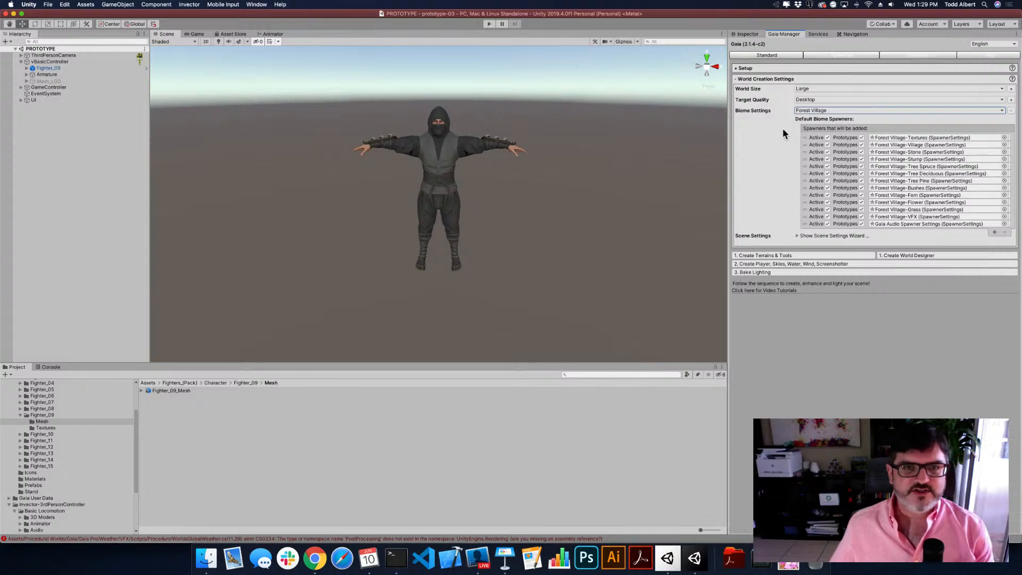
Try the Alpine Meadow and Gaia Pro Sample biomes to compare their spawners, and return to Forest Village
click(804, 111)
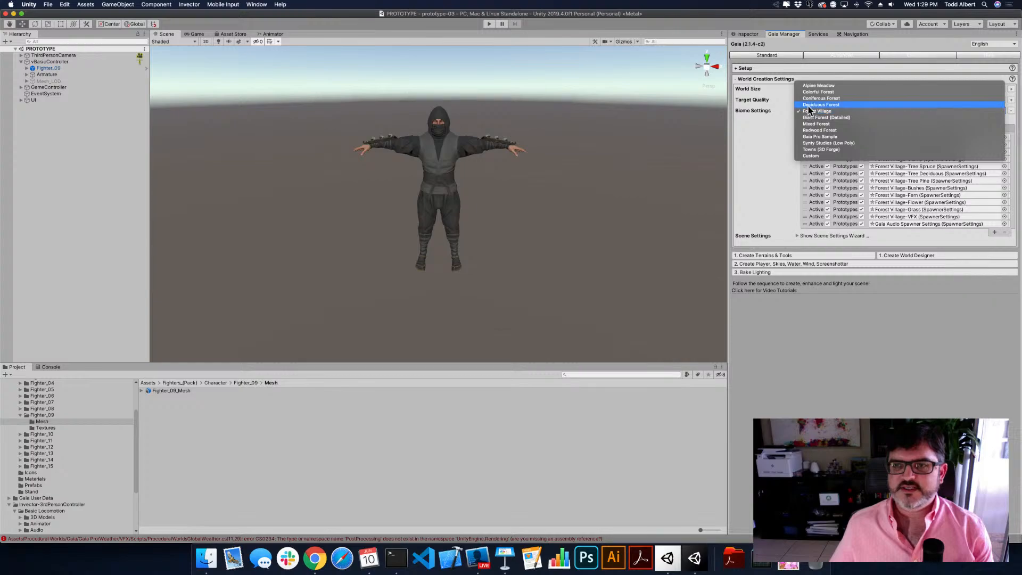
click(814, 86)
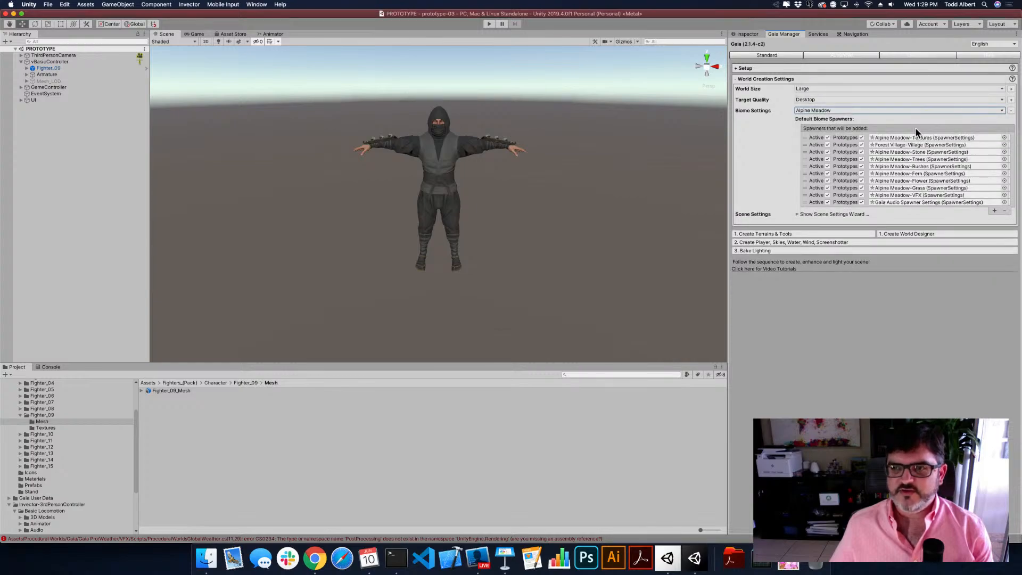
click(836, 112)
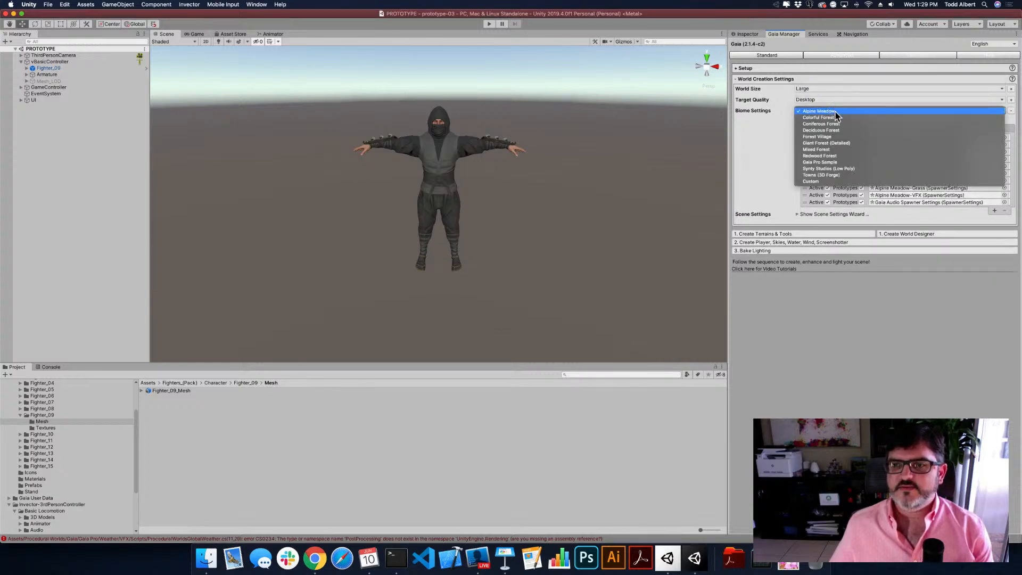
click(839, 166)
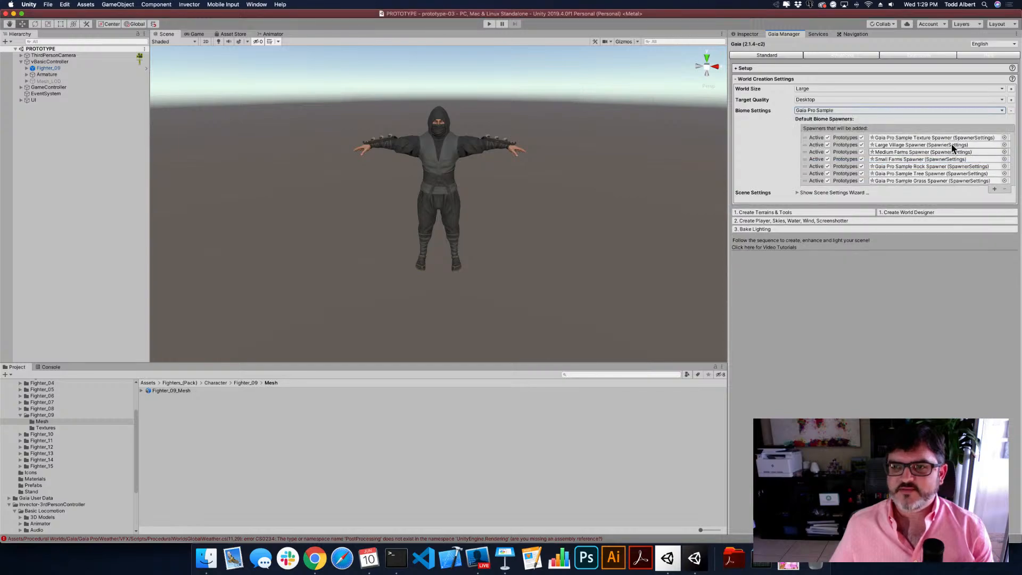
click(839, 112)
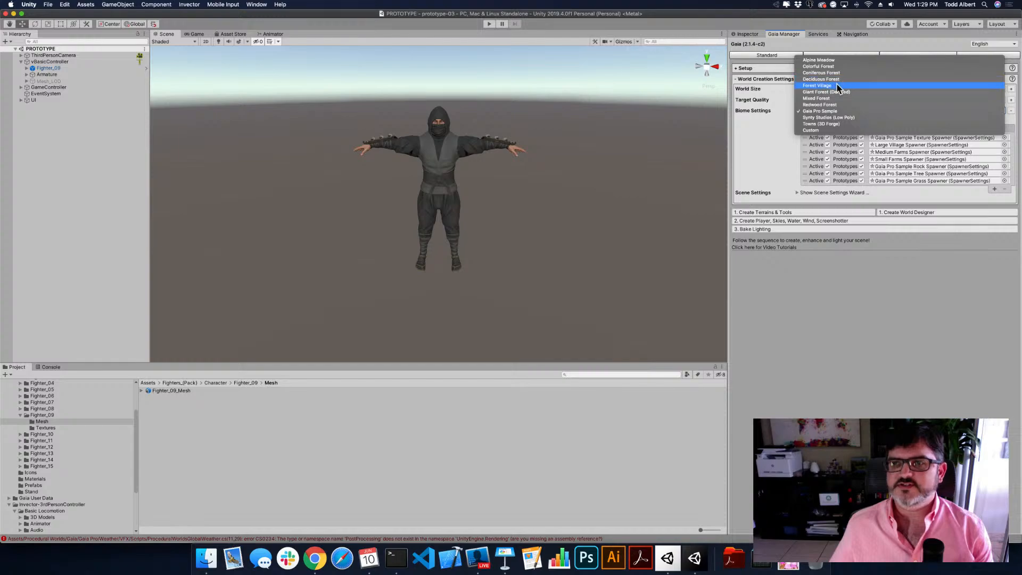
click(836, 85)
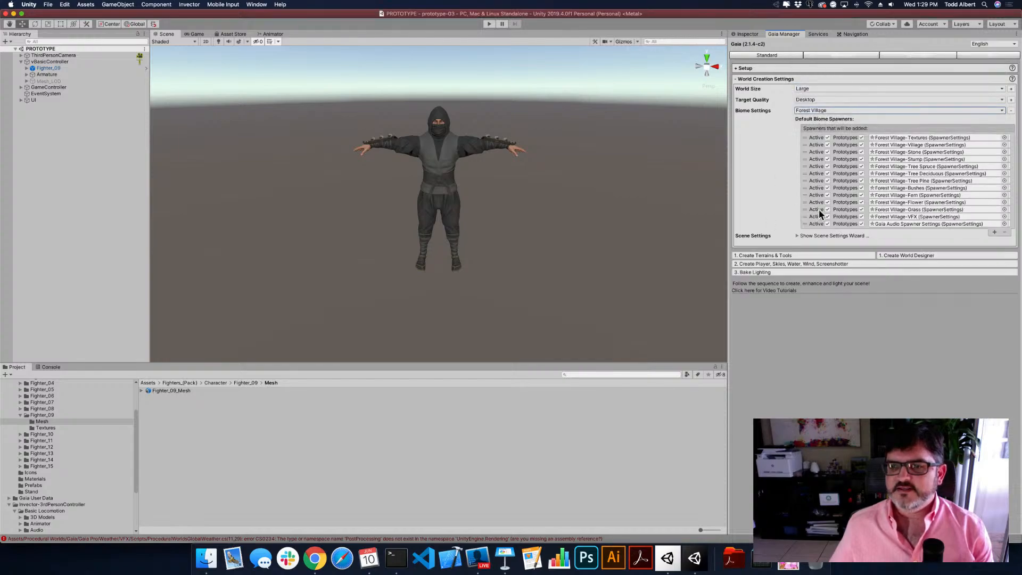
Expand the Scene Settings Wizard options and collapse the spawner list, keeping Forest Village as the biome
click(803, 235)
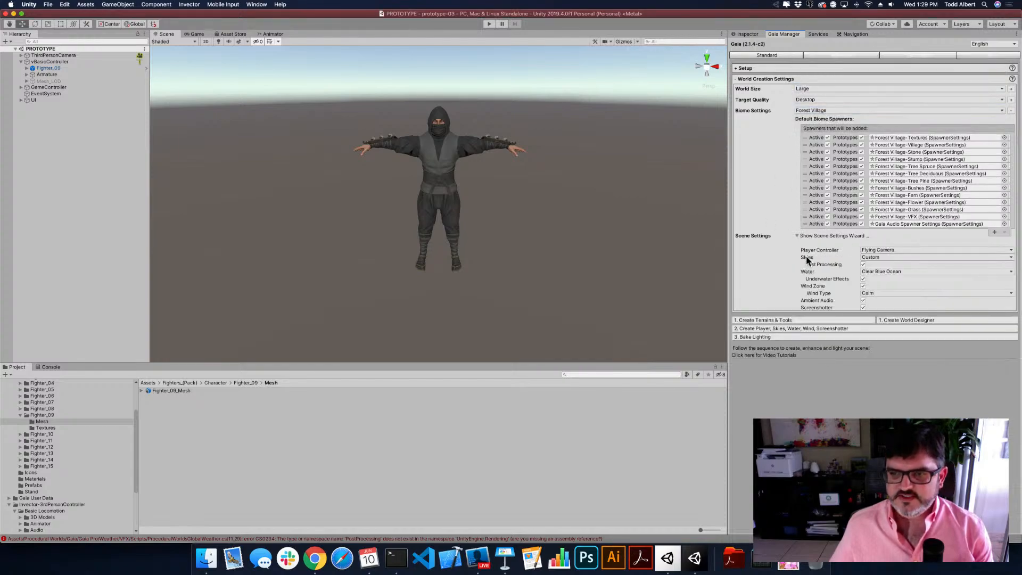
click(1011, 110)
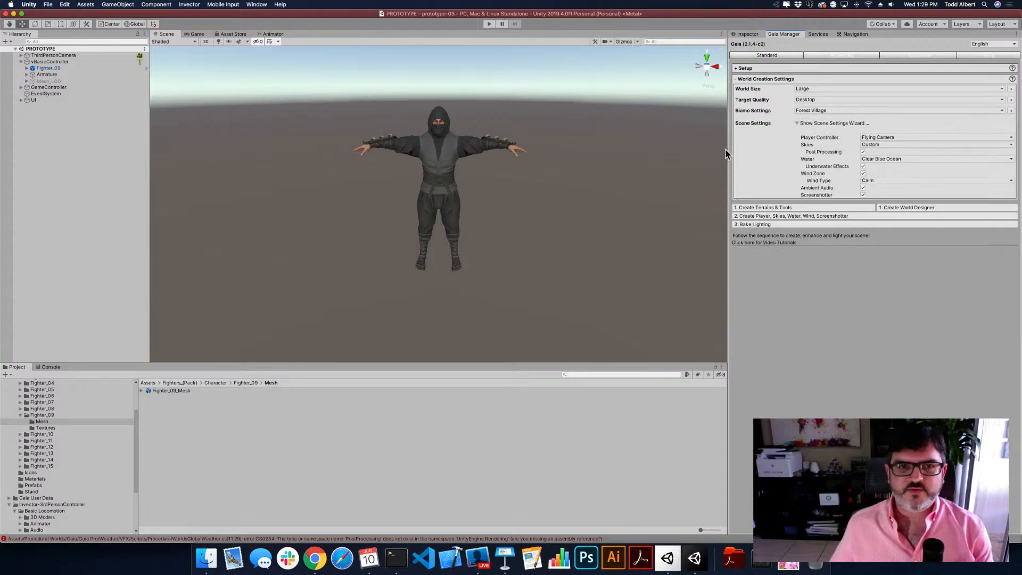
click(863, 166)
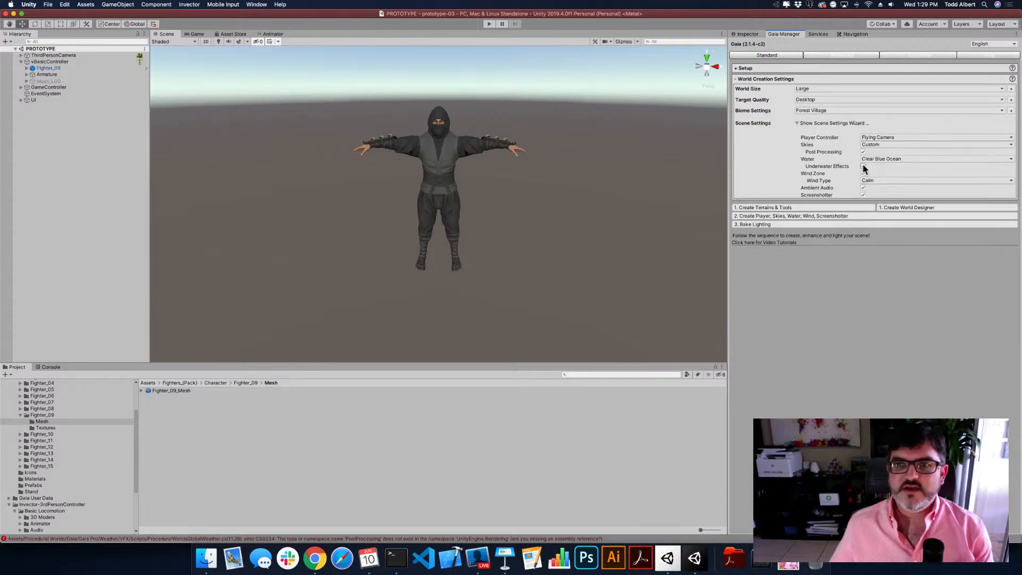
click(804, 113)
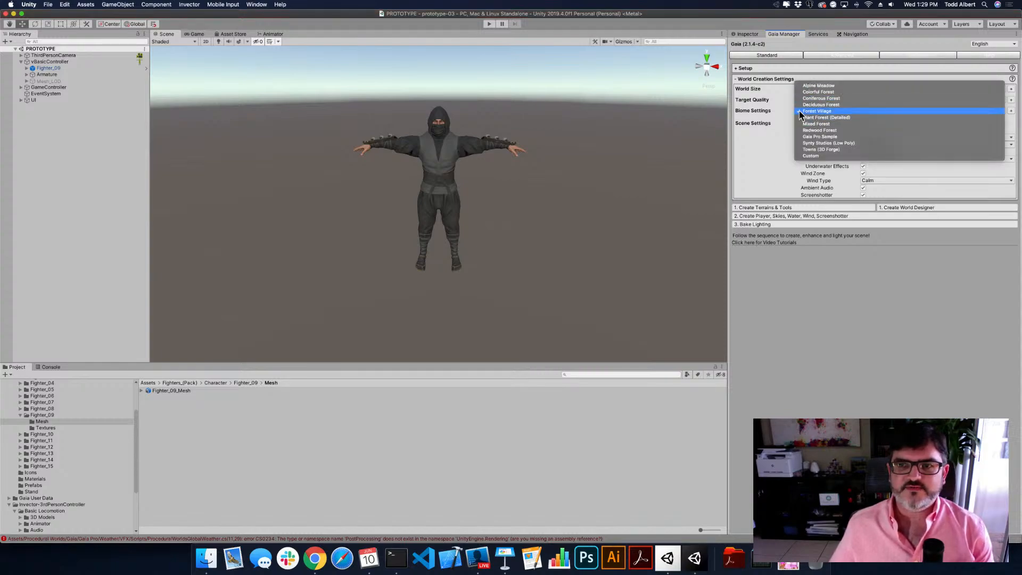
click(814, 112)
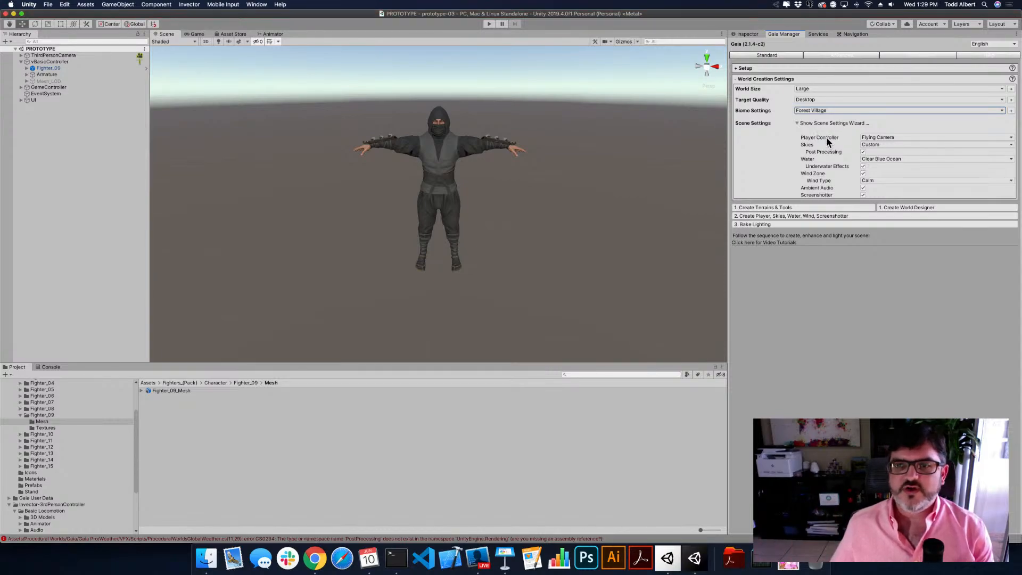
Review the Player Controller, Skies, Water and Wind Type choices without changing them, and collapse the World Creation Settings
click(874, 137)
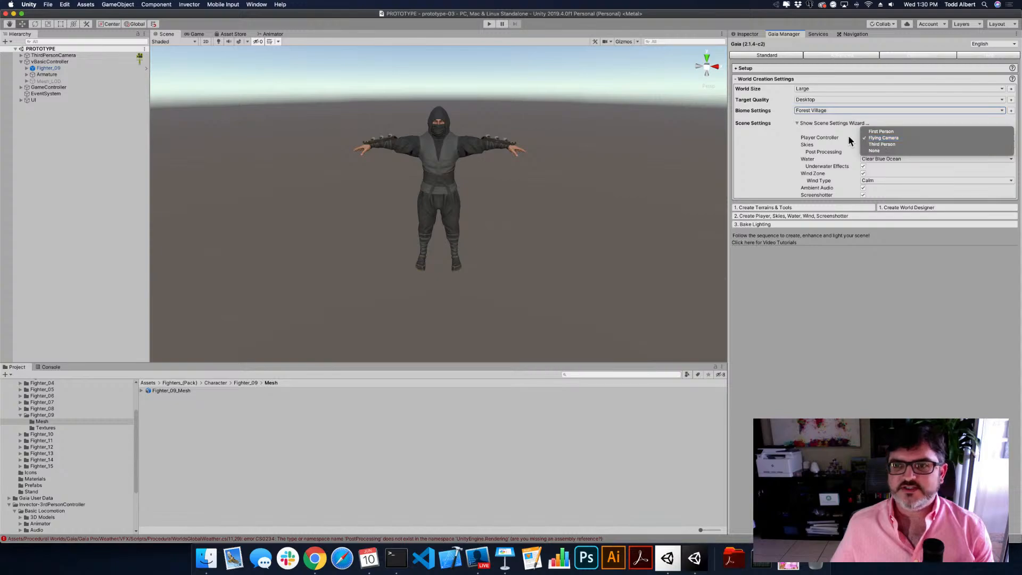
click(831, 133)
click(880, 146)
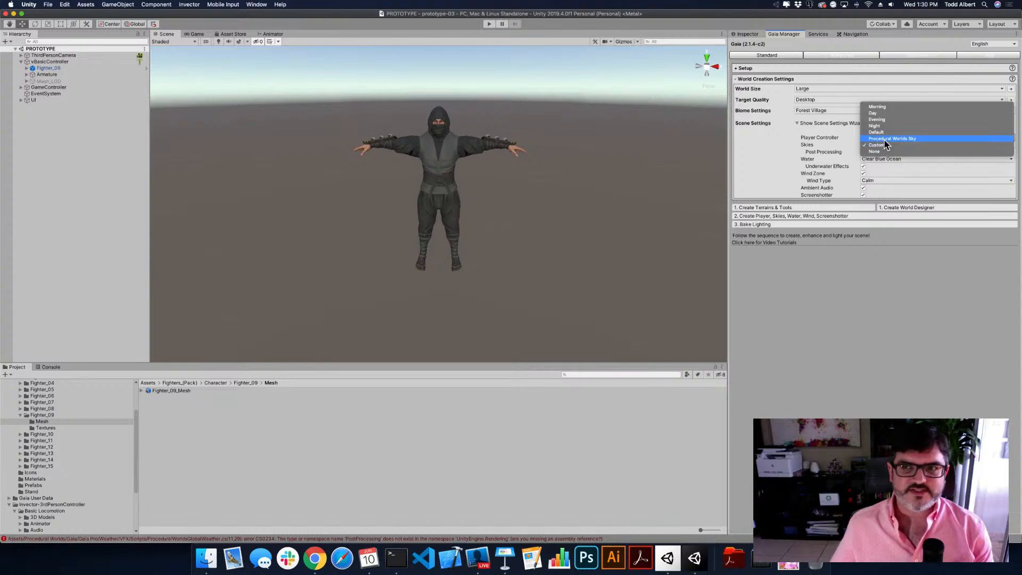
click(813, 145)
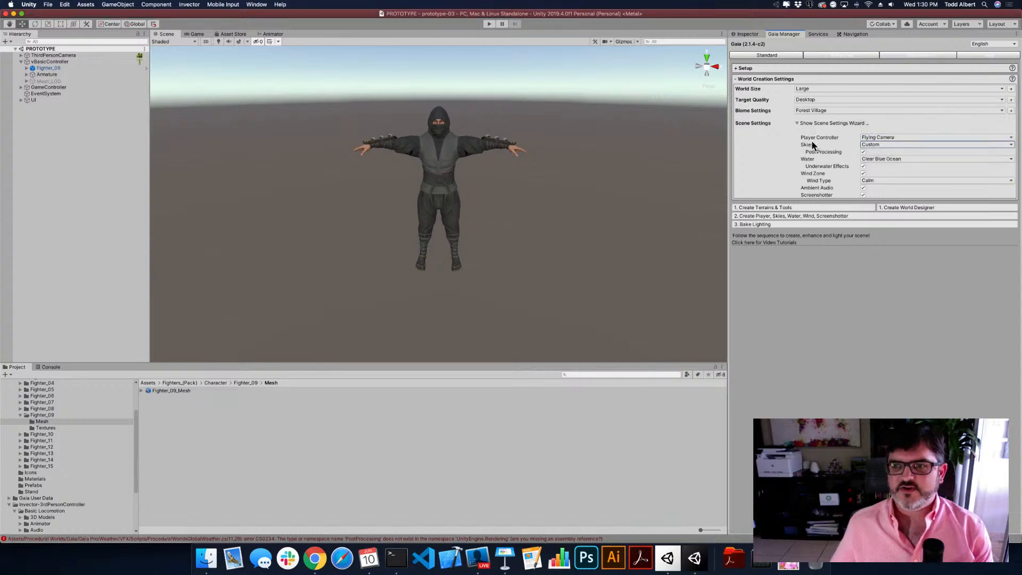
click(873, 159)
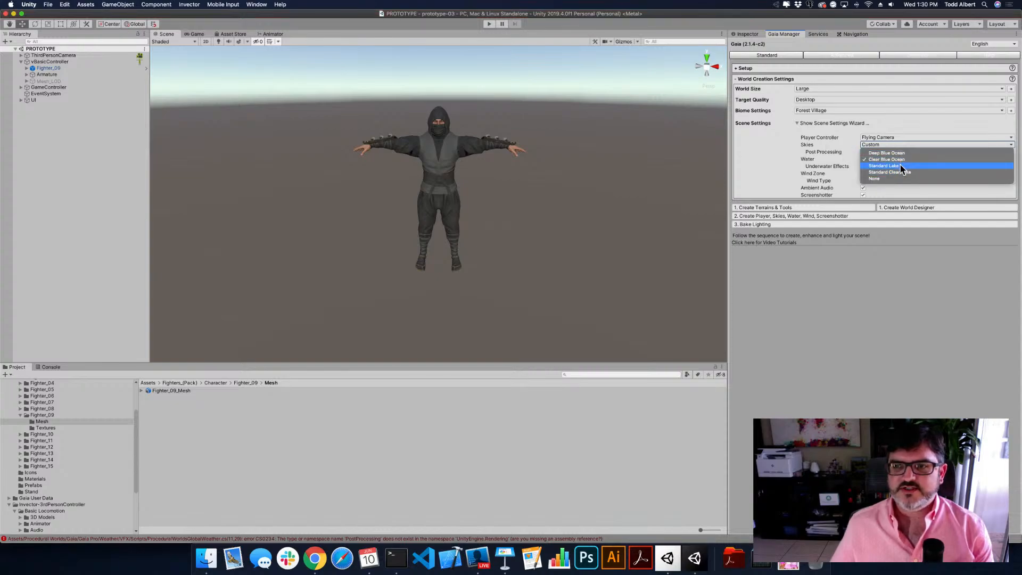
click(752, 156)
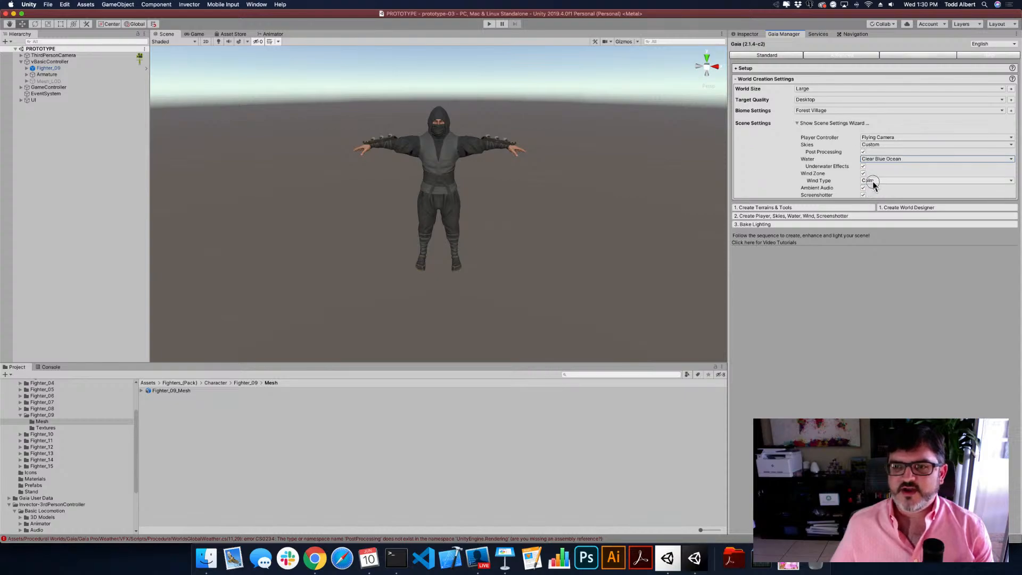
click(871, 181)
click(767, 159)
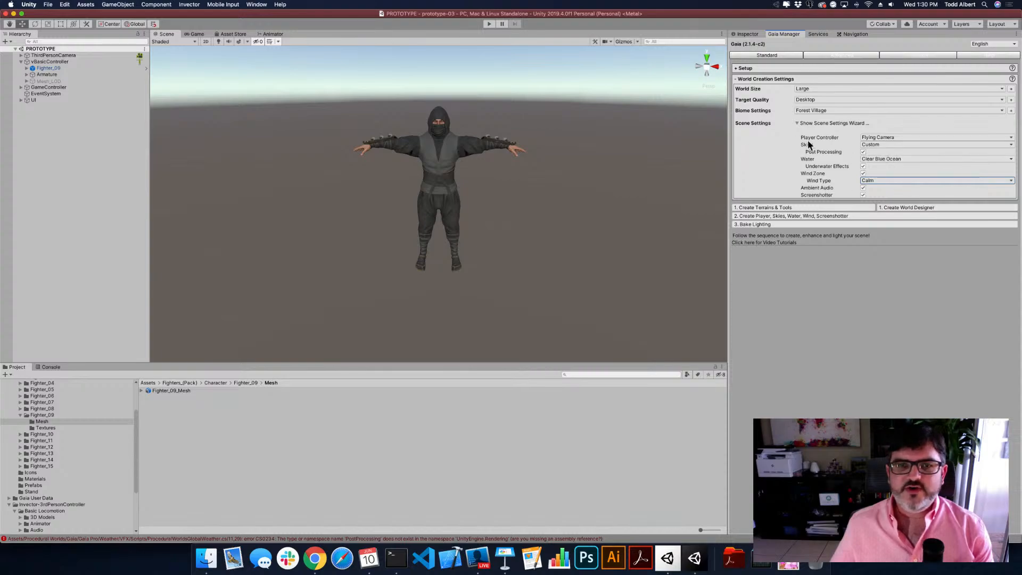
click(798, 123)
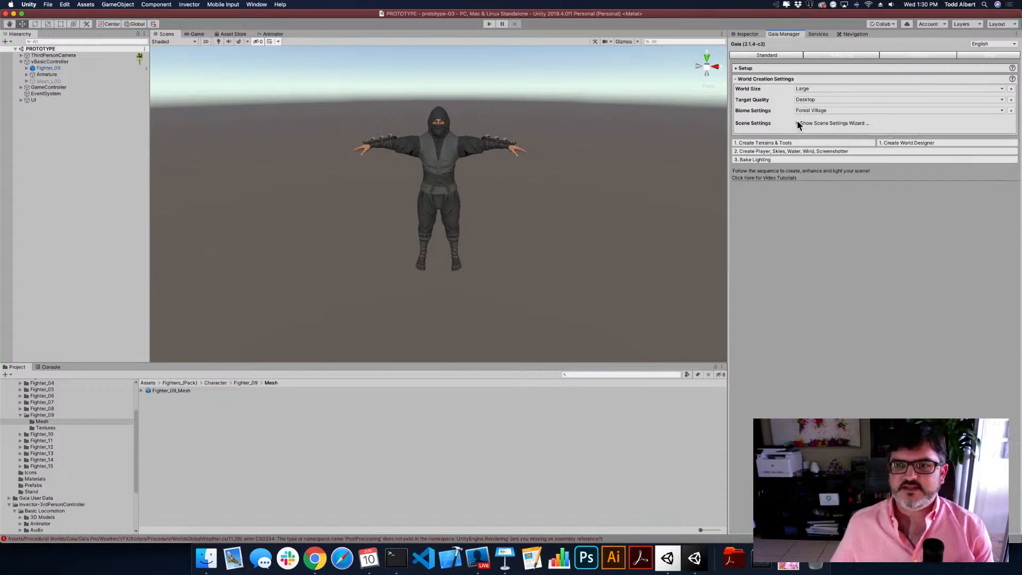
click(737, 80)
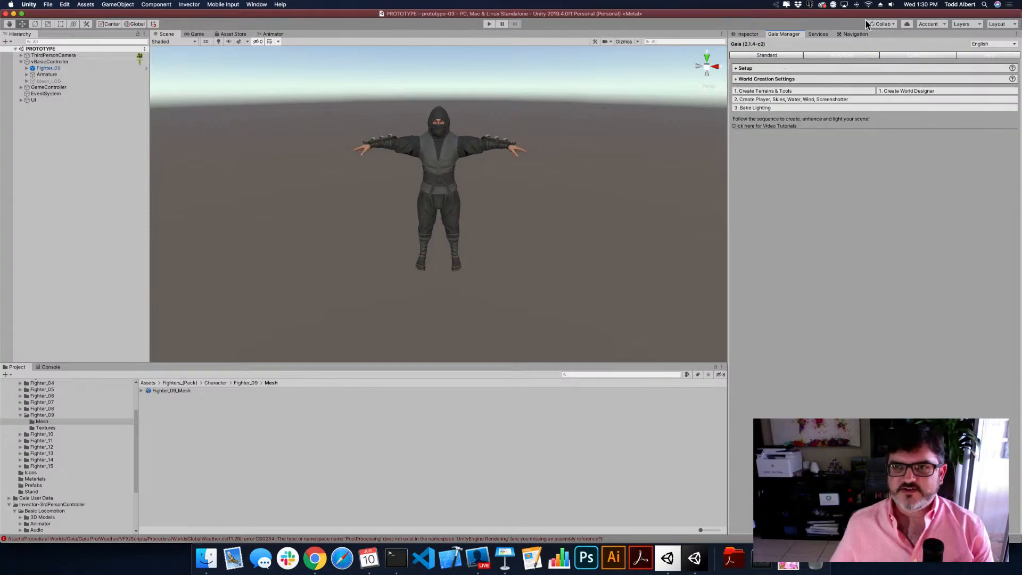
Look through Gaia's Advanced, Extensions and Help sections, including the installed and partner extensions, and return to the Standard section
click(840, 55)
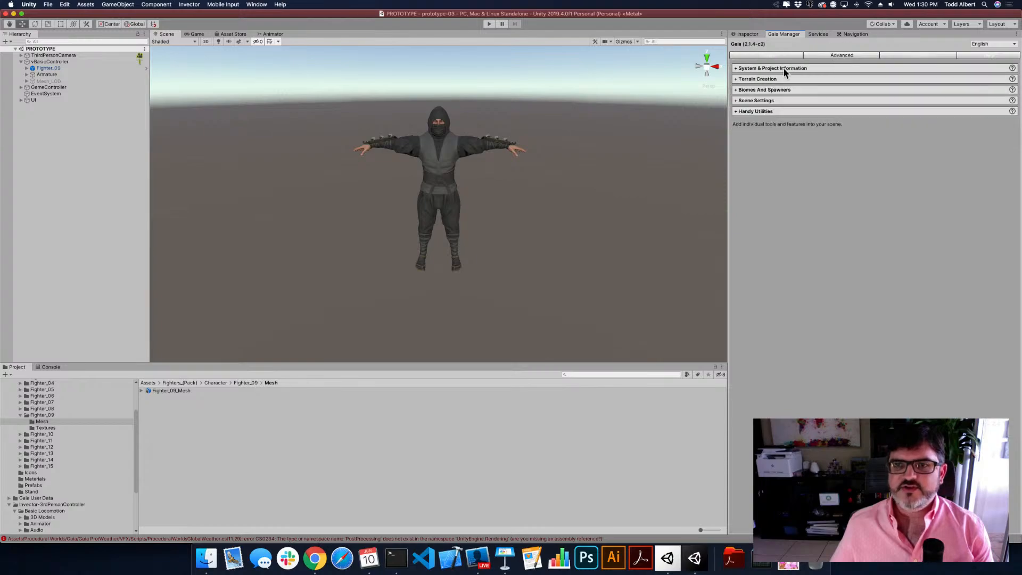
click(735, 90)
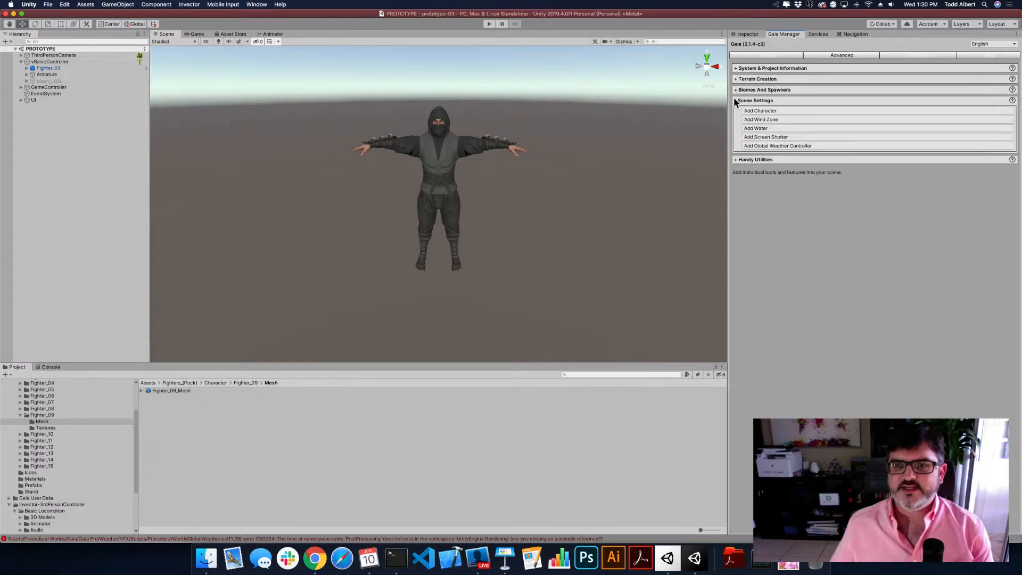
click(741, 90)
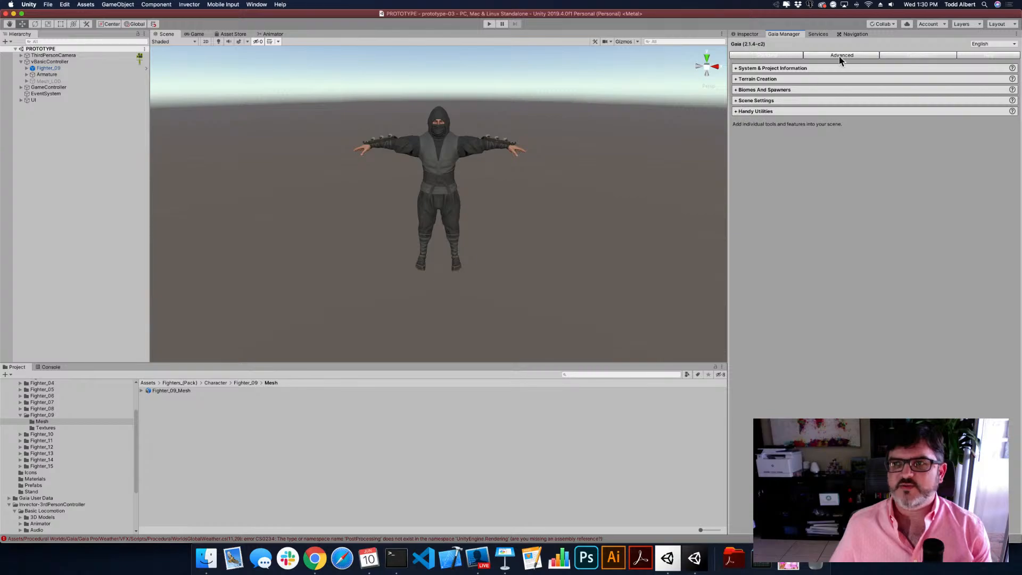
click(918, 55)
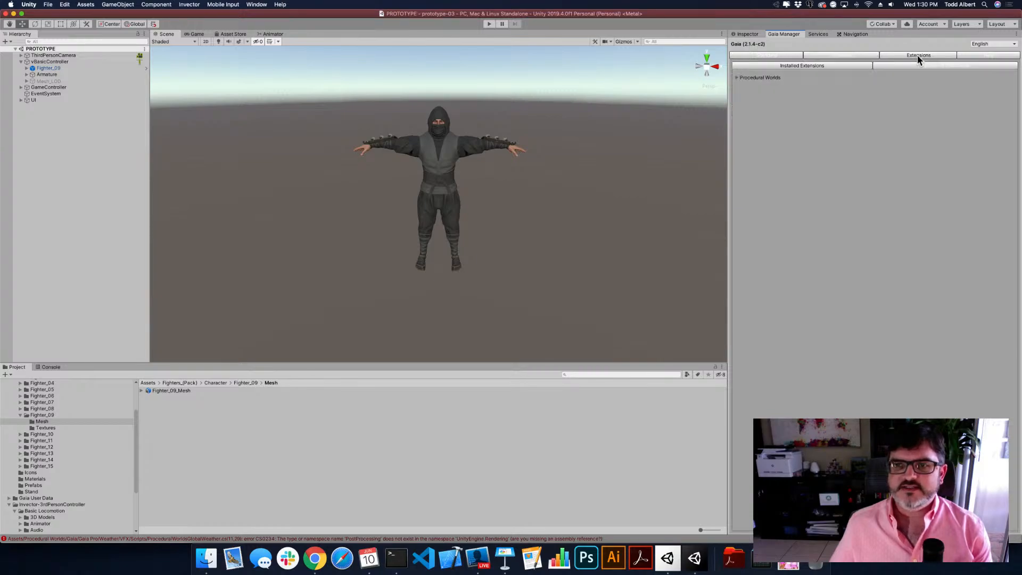
click(738, 78)
click(743, 94)
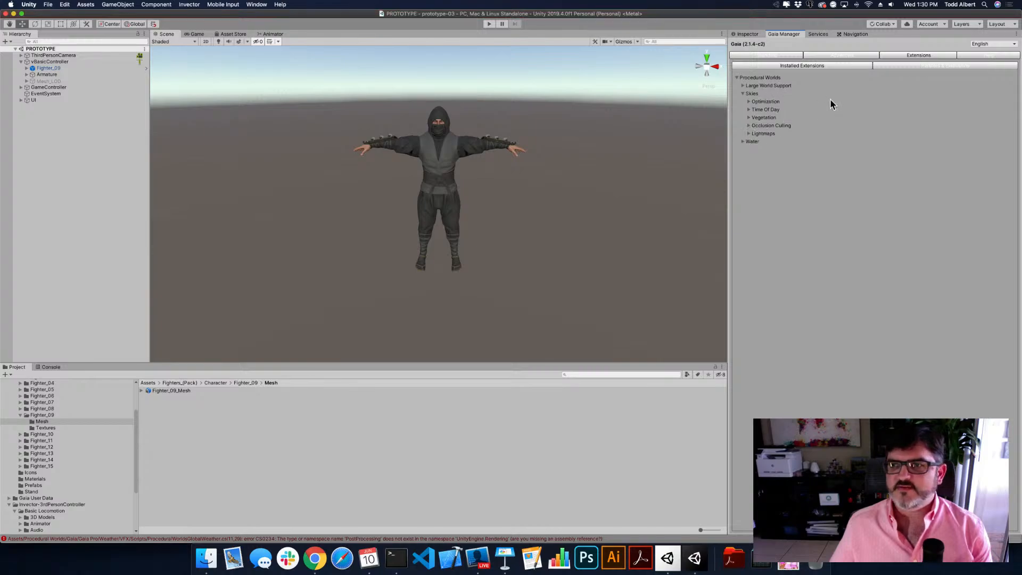
click(951, 65)
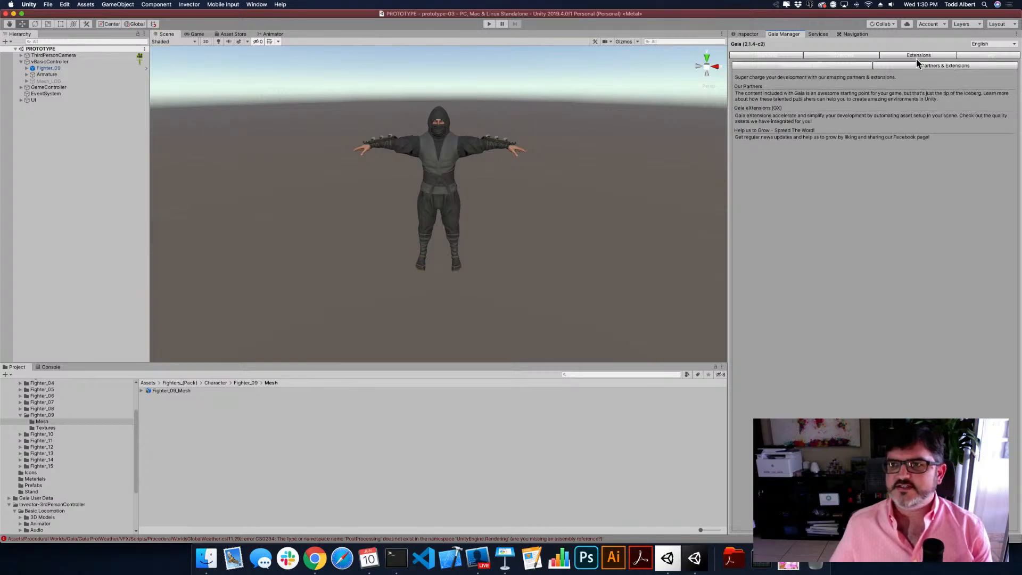
click(985, 56)
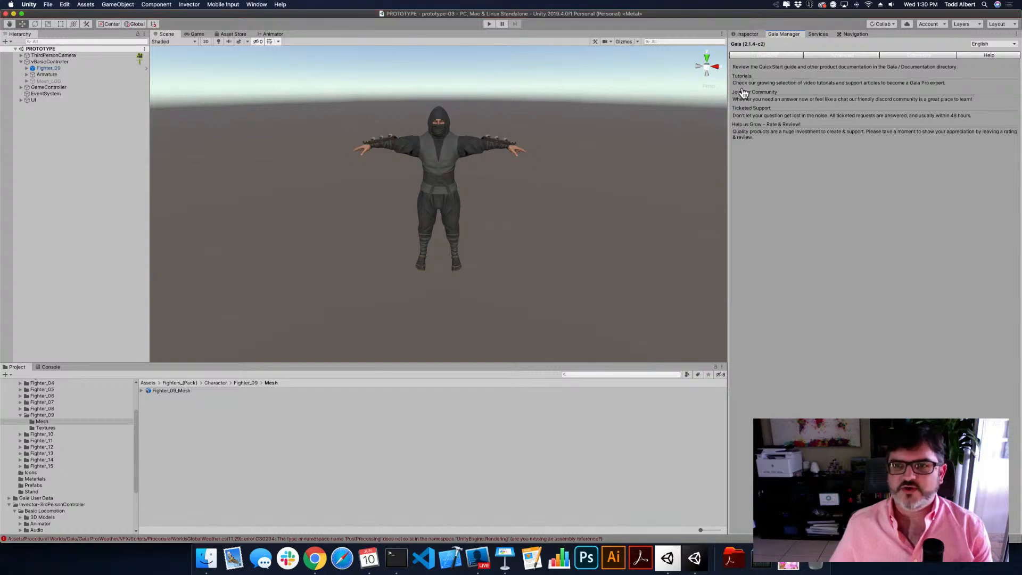
click(767, 56)
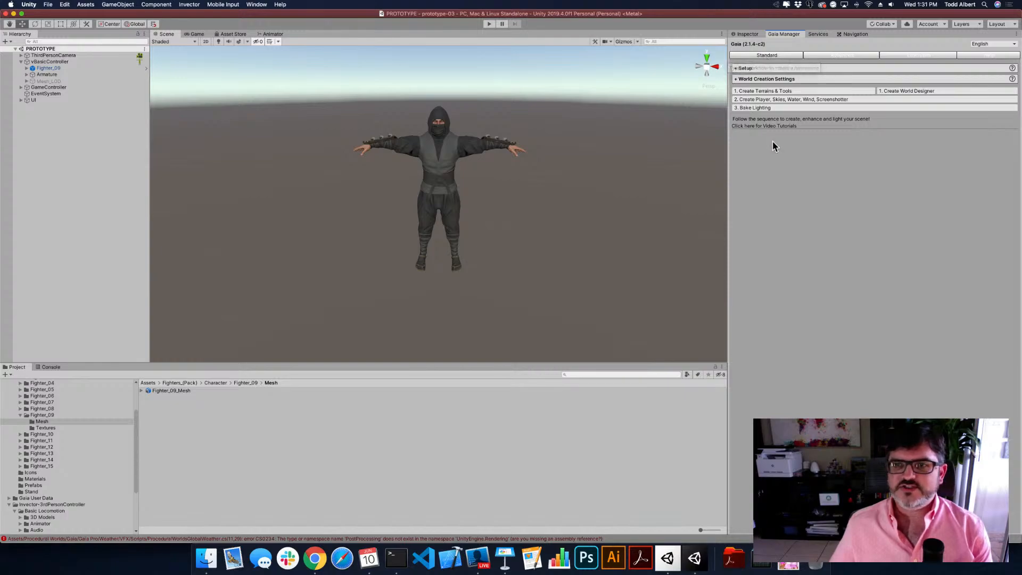
Create Gaia's terrains and tools, and dock the Stamp Browser beside the Project panel
click(768, 92)
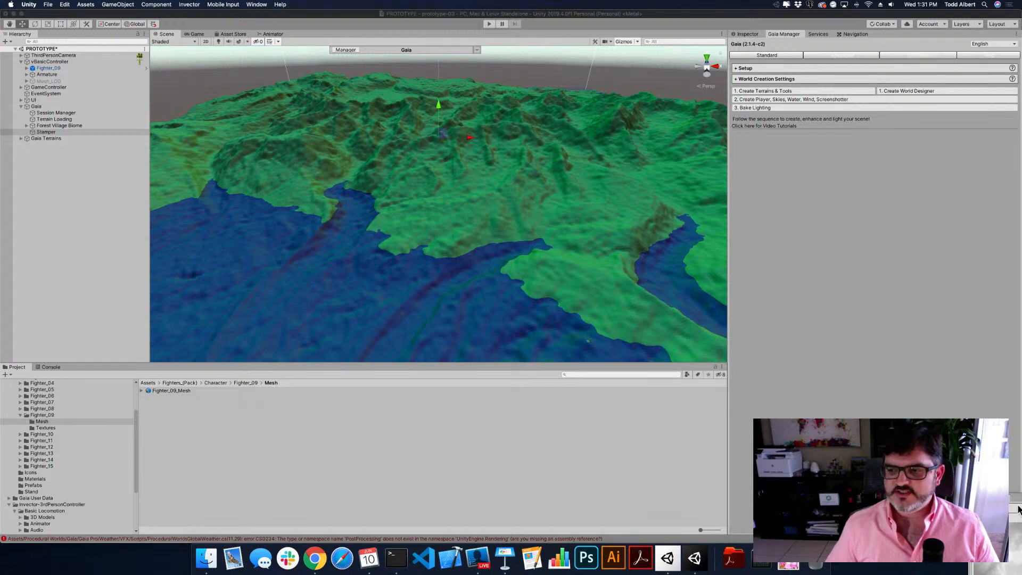
drag(1011, 499, 660, 369)
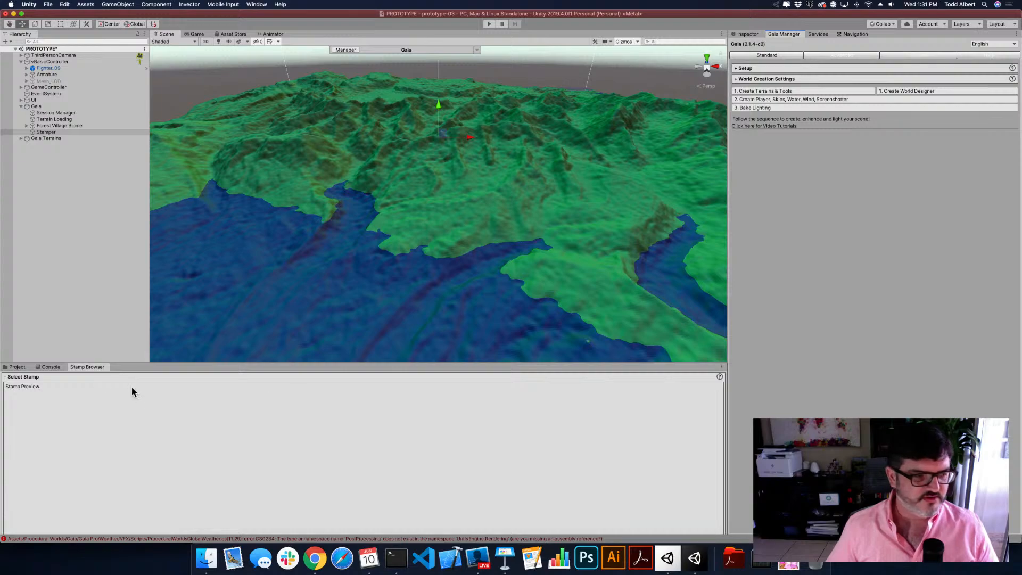
drag(90, 367, 667, 439)
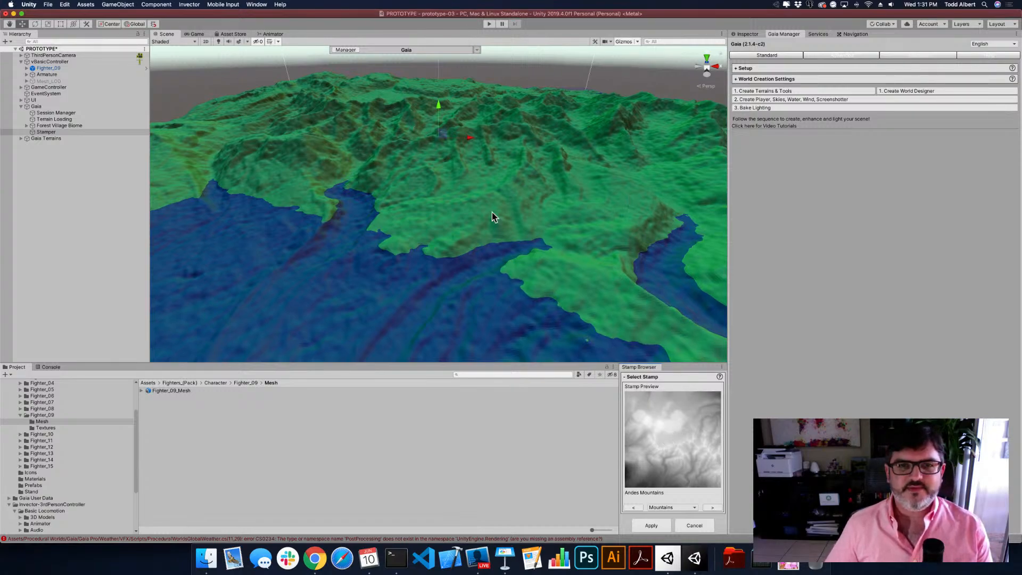
Show the Stamper's properties and adjust the Andes Mountains stamp's height, ending at about Y -12
scroll(494, 208, down, 3)
scroll(494, 211, down, 5)
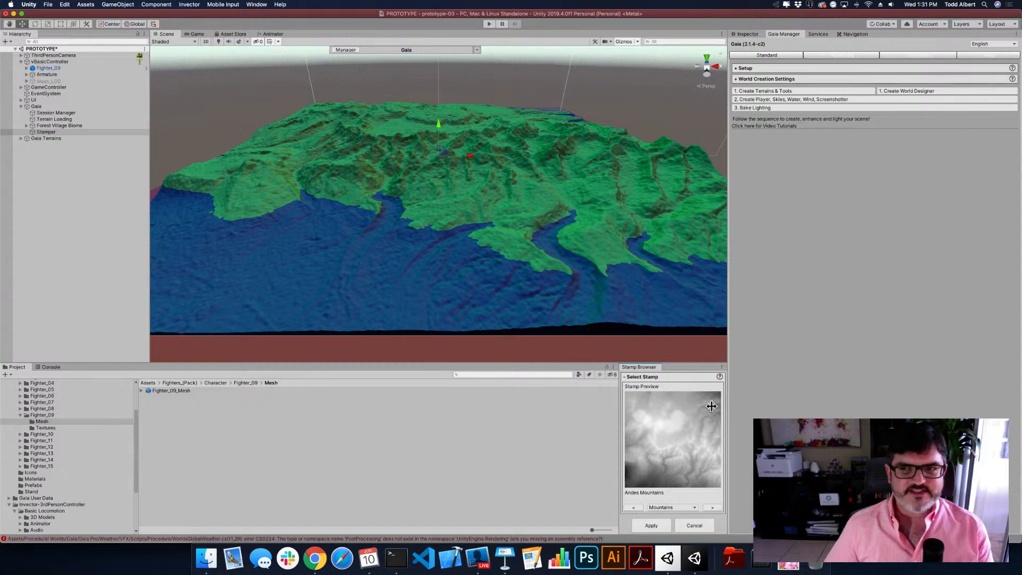
click(743, 34)
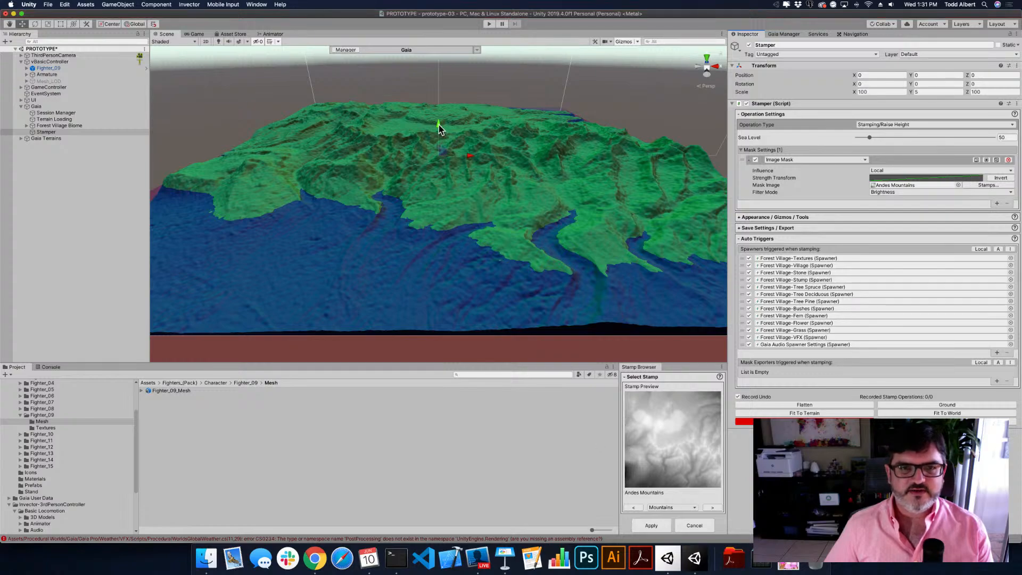
mouse_move(439, 124)
mouse_down()
mouse_move(438, 111)
mouse_move(438, 137)
mouse_up()
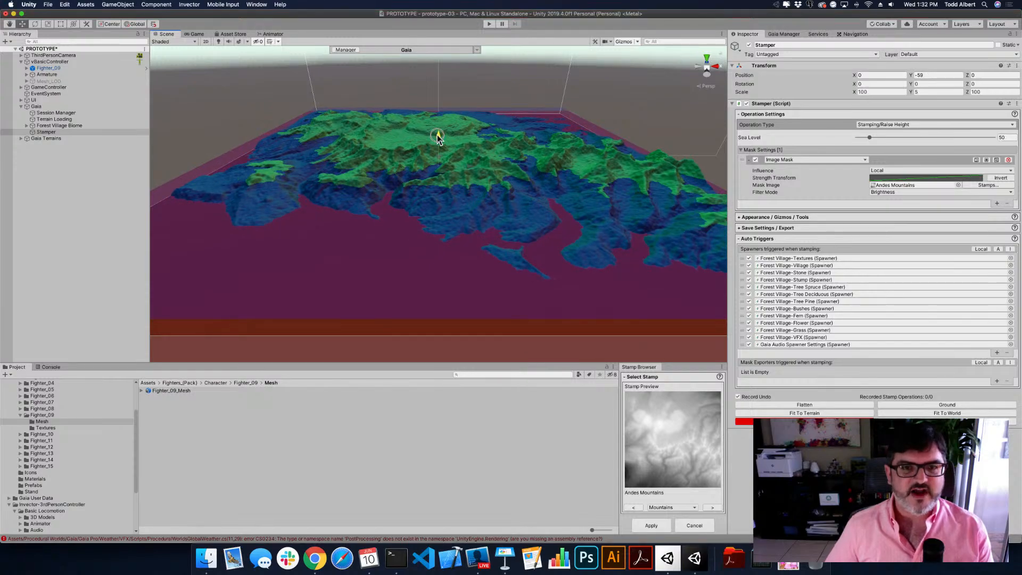
drag(438, 137, 439, 134)
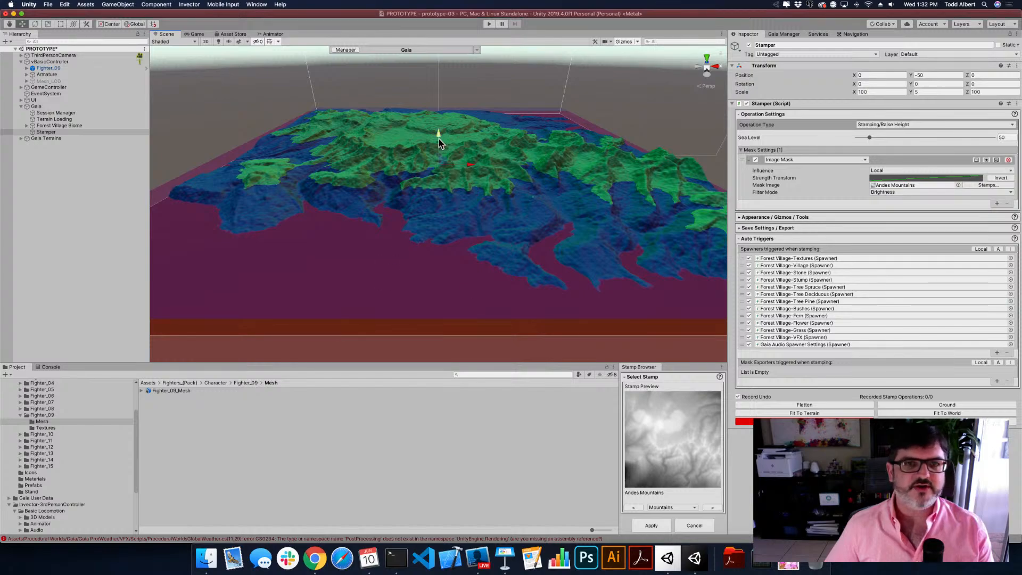
mouse_move(439, 140)
mouse_down()
mouse_move(439, 149)
mouse_move(440, 133)
mouse_up()
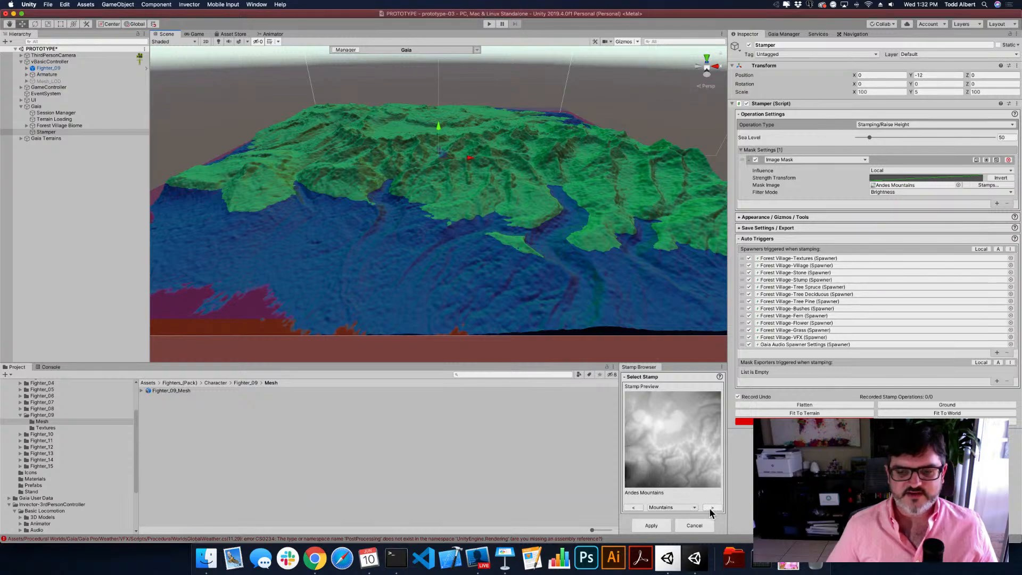
Switch the stamp category to Islands and raise the Colorful Island 2 stamp to about Y 23
click(686, 508)
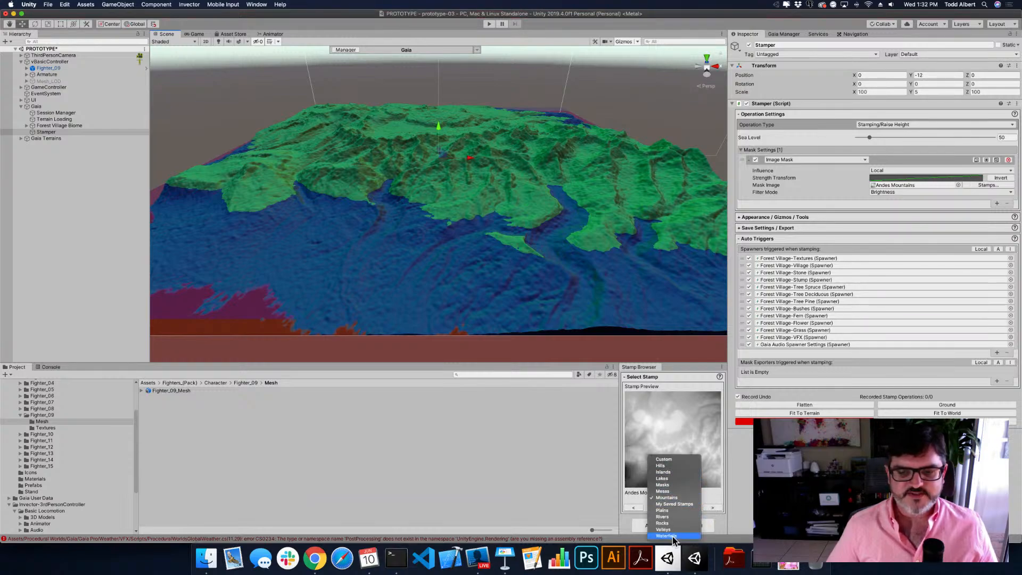
click(670, 471)
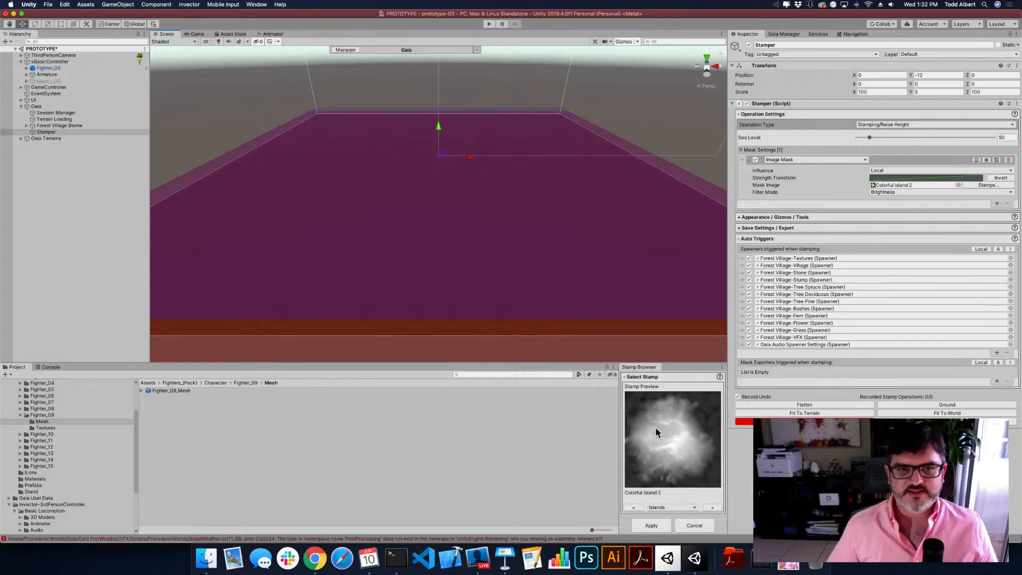
mouse_move(441, 127)
mouse_down()
mouse_move(441, 108)
mouse_move(441, 118)
mouse_up()
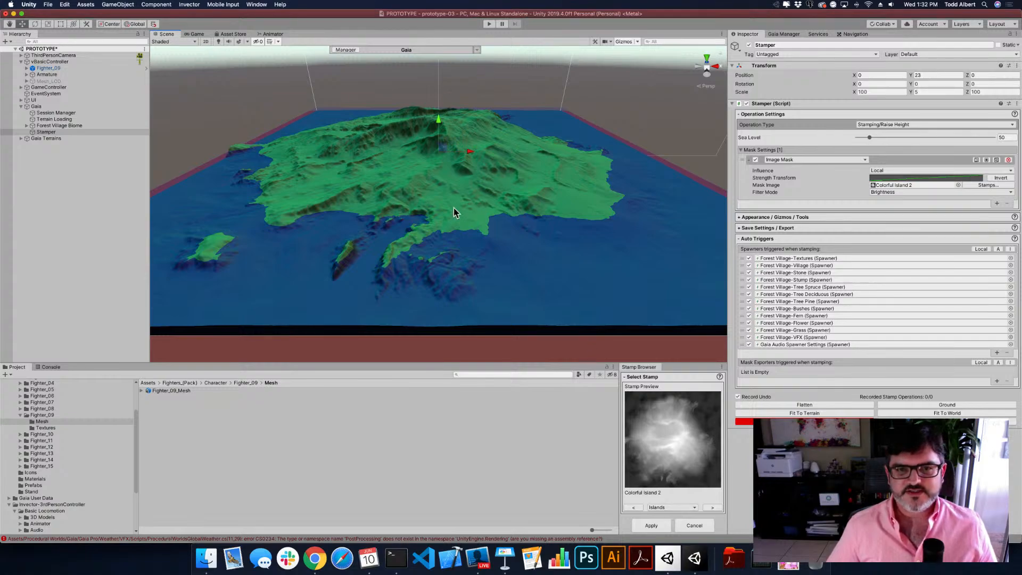
Try the Chumash Valley stamp from the Valleys category, lowering it to about Y 19
click(662, 505)
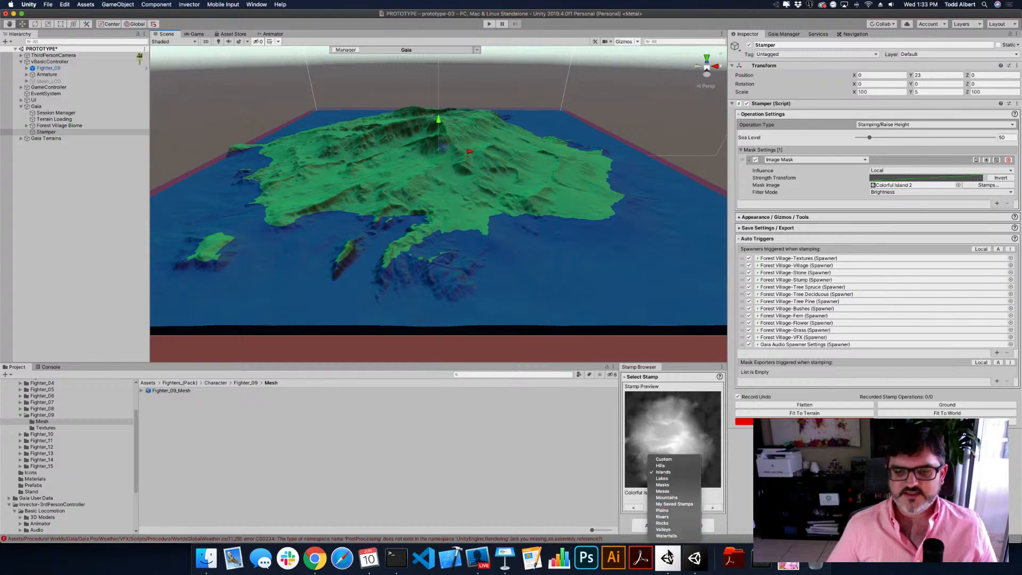
click(663, 530)
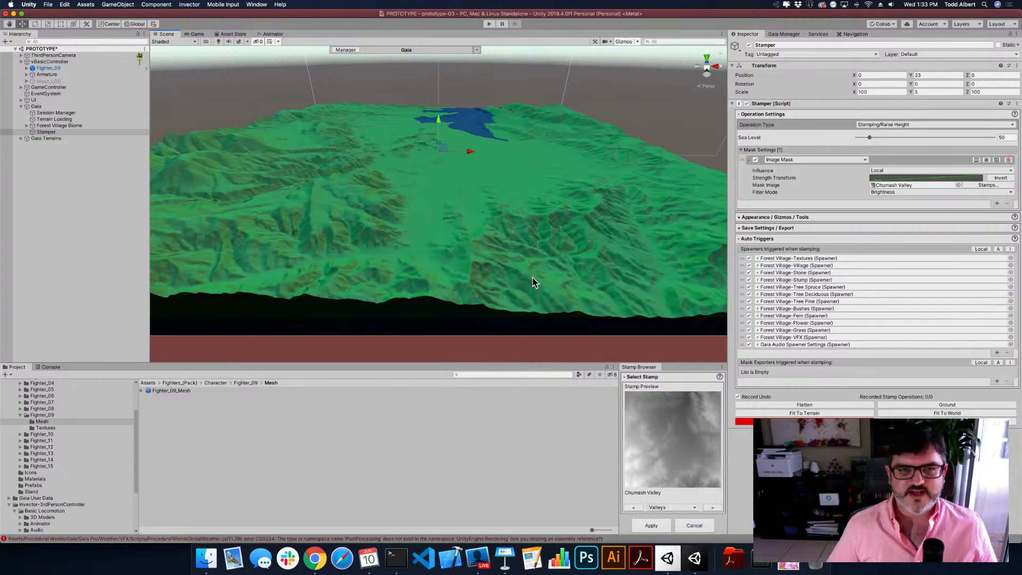
drag(438, 122, 438, 125)
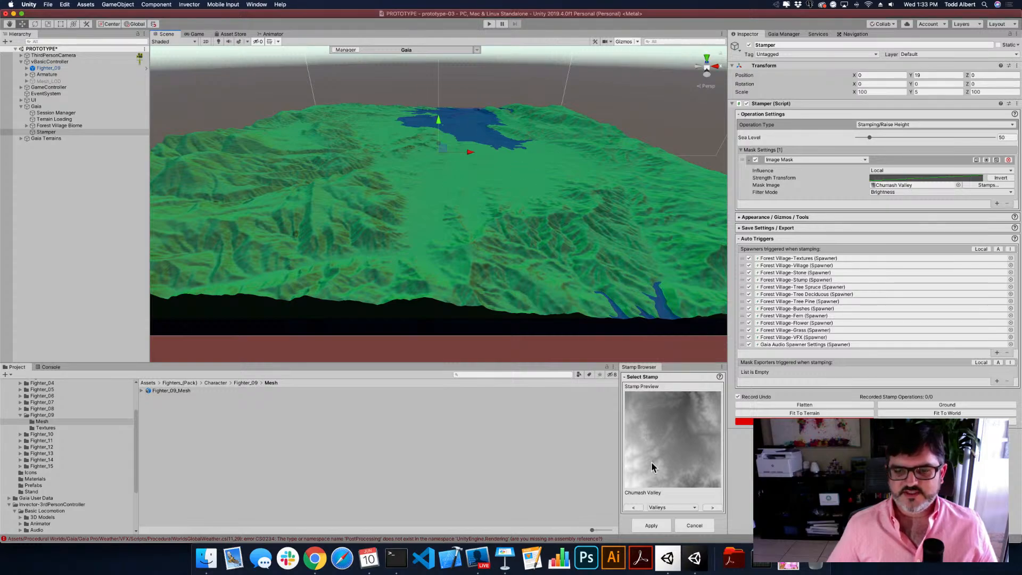
Return to the Islands category's Colorful Island 2 stamp, raised to about Y 34, and stamp it onto the terrain
click(662, 507)
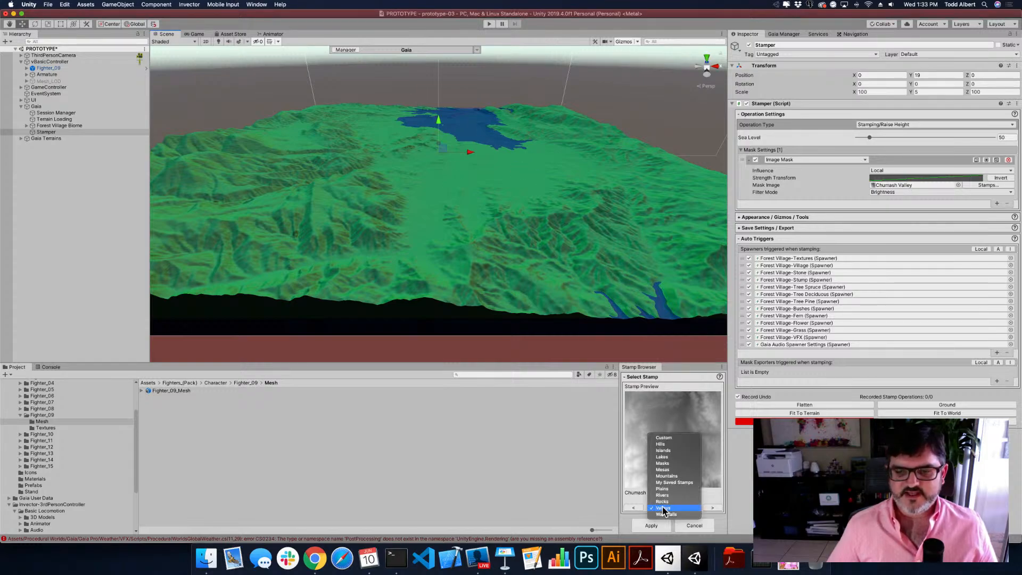
click(668, 450)
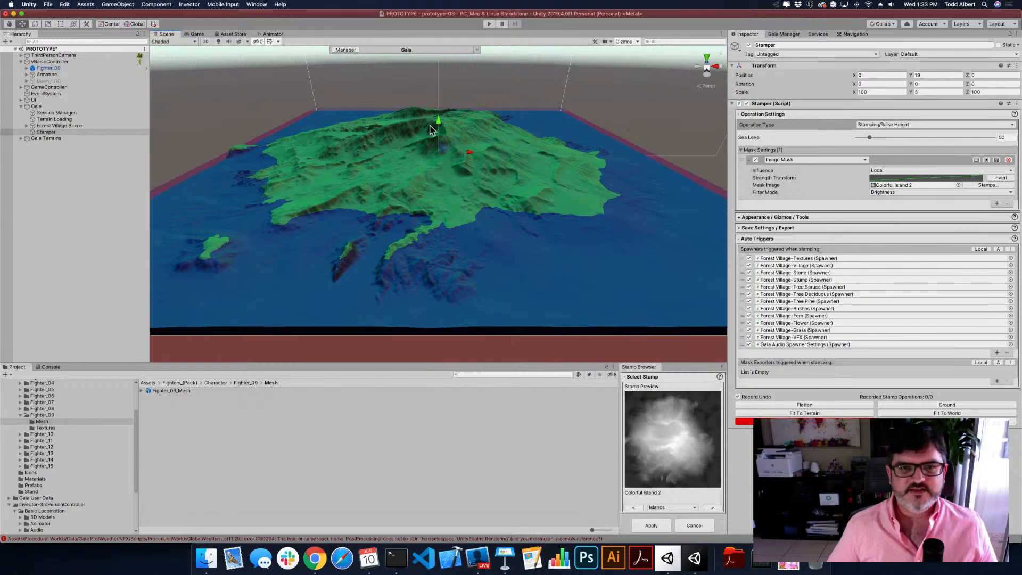
drag(437, 122, 439, 122)
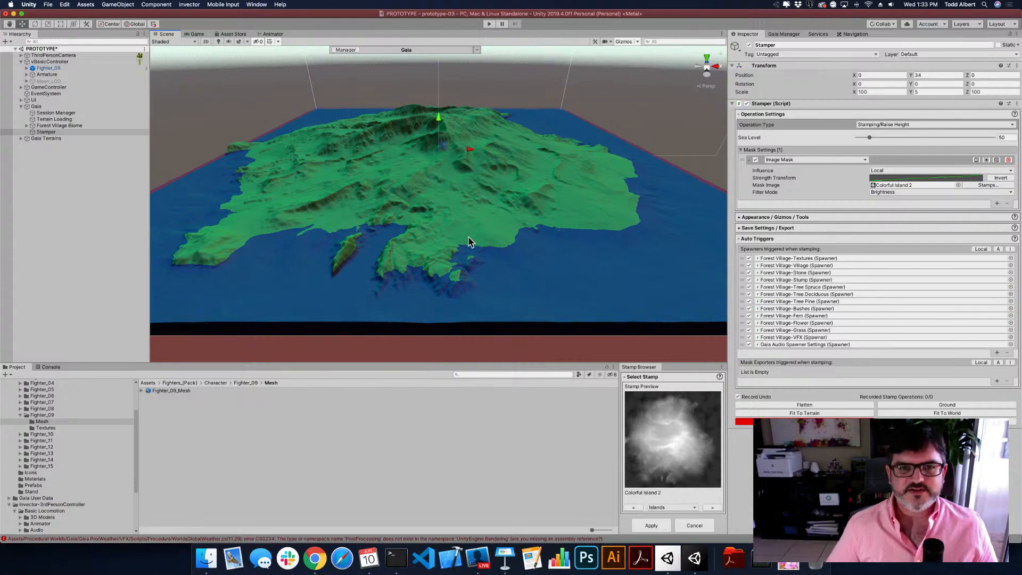
click(801, 422)
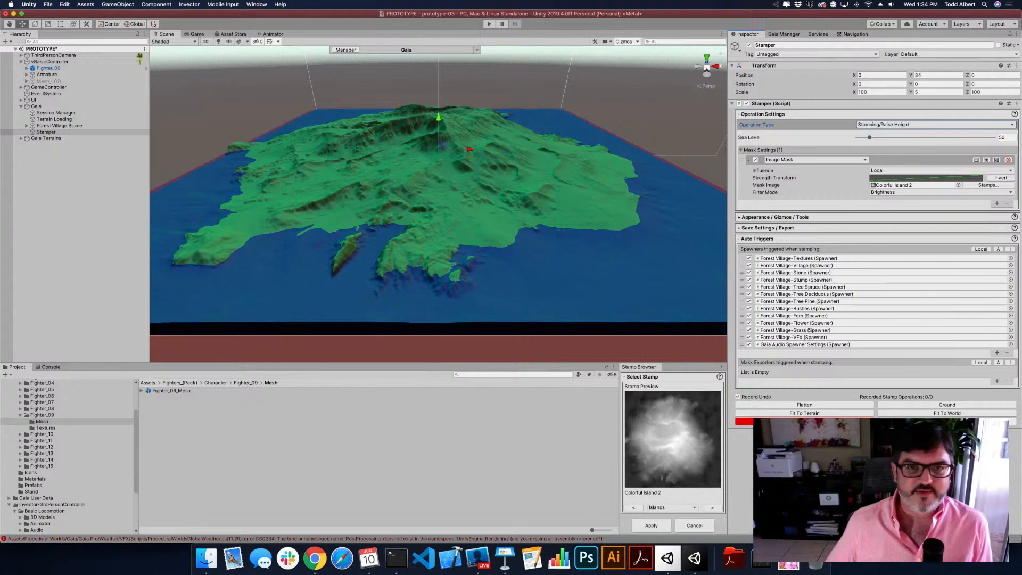
click(947, 421)
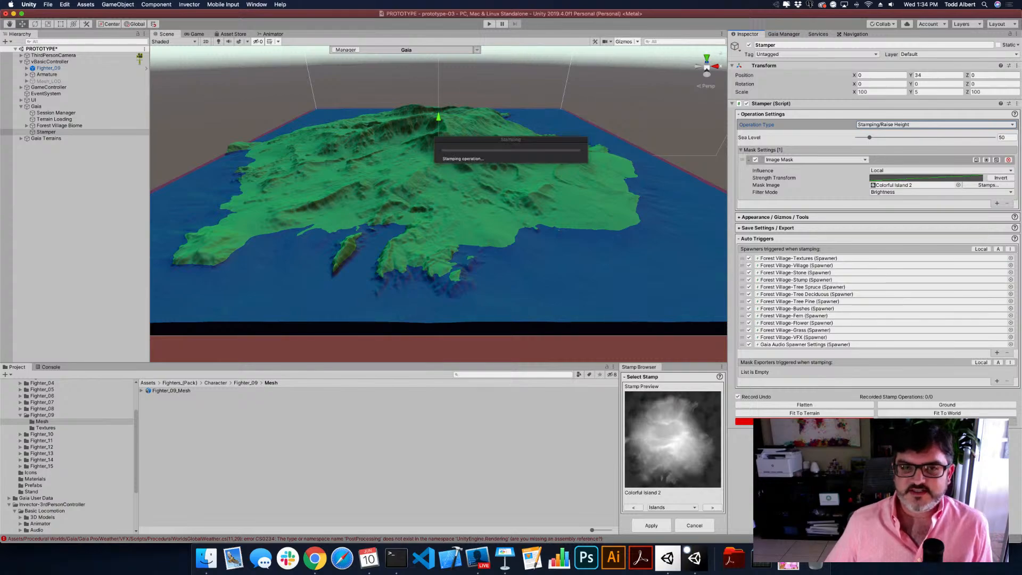
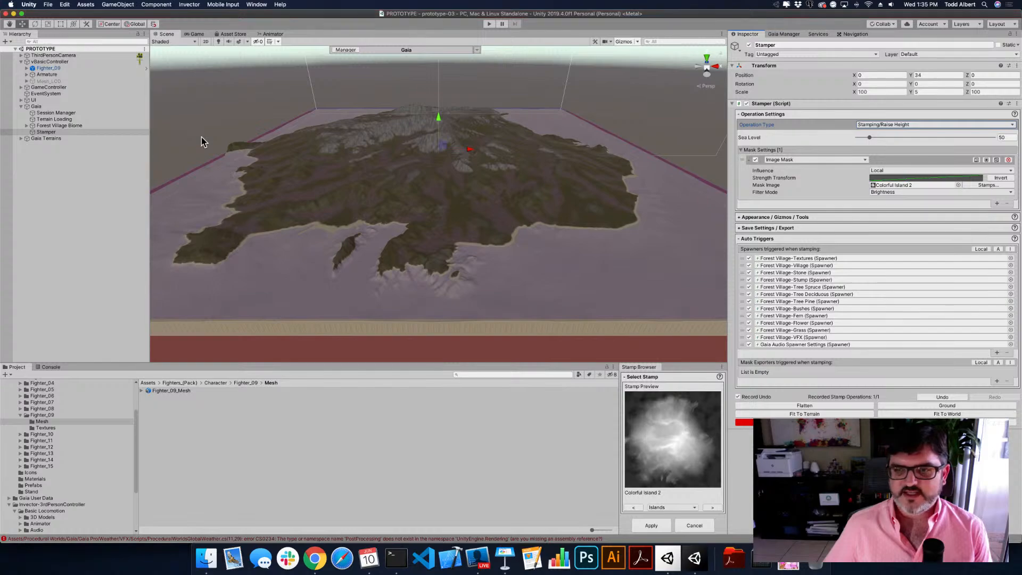
Locate Fighter_09 beneath the island and raise its vBasicController together with ThirdPersonCamera above the terrain
click(71, 61)
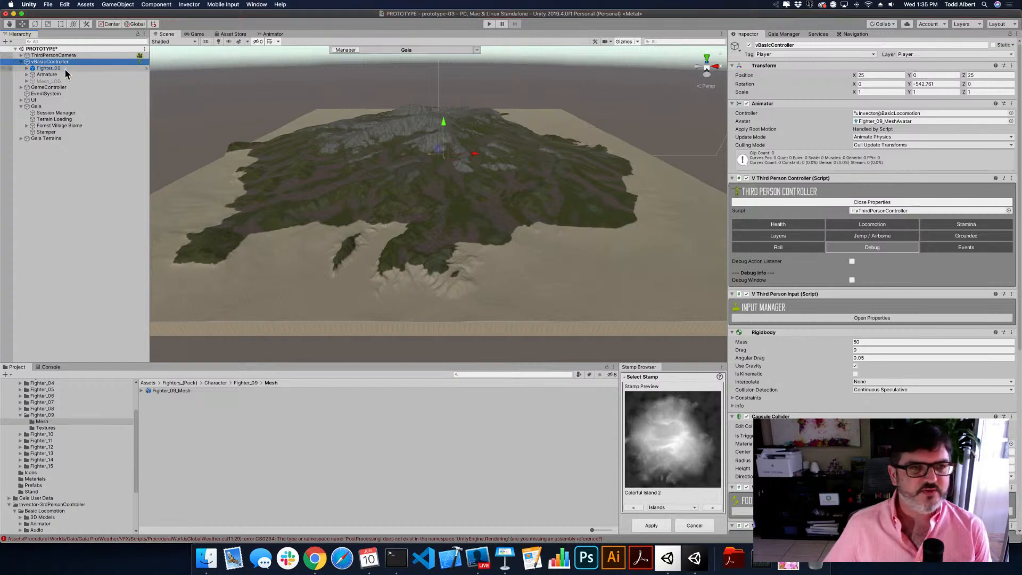
click(48, 69)
key(f)
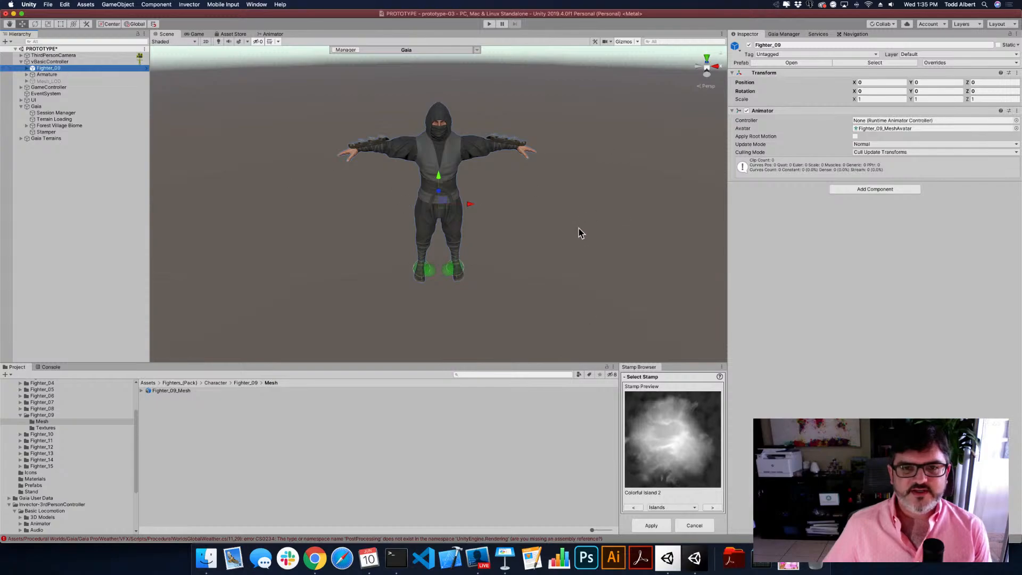
alt+drag(573, 235, 567, 123)
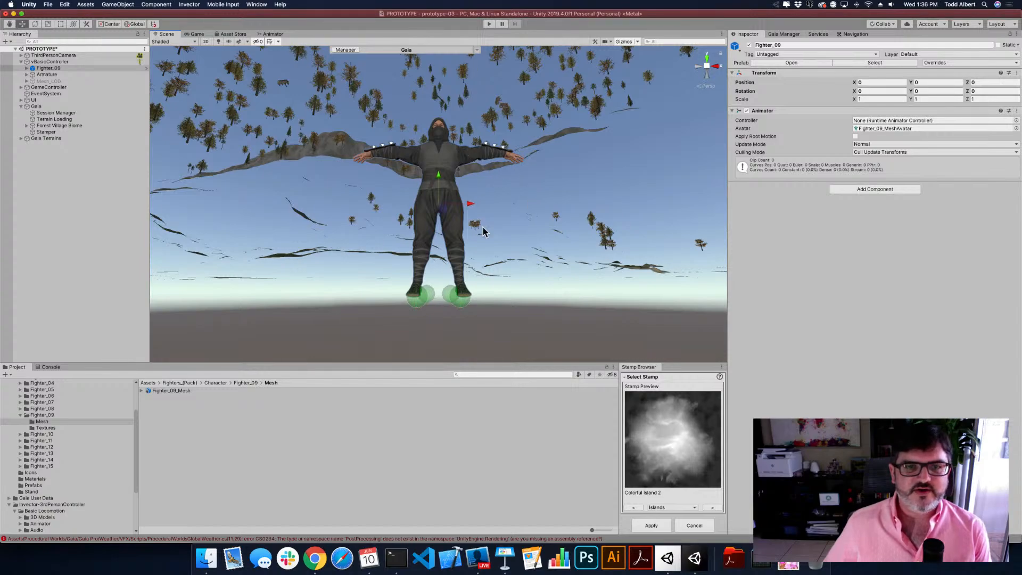
scroll(511, 205, down, 10)
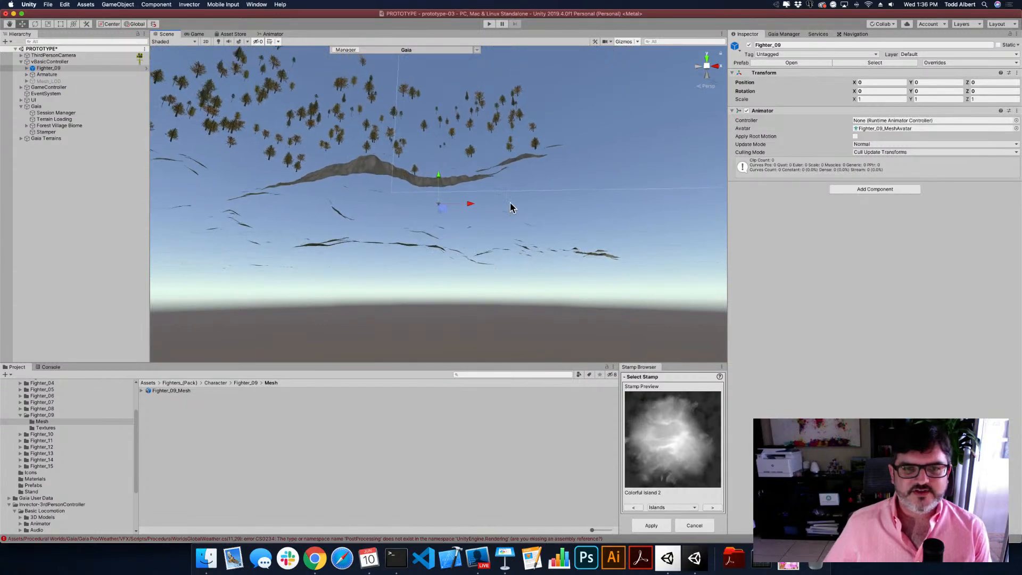
alt+drag(505, 222, 499, 274)
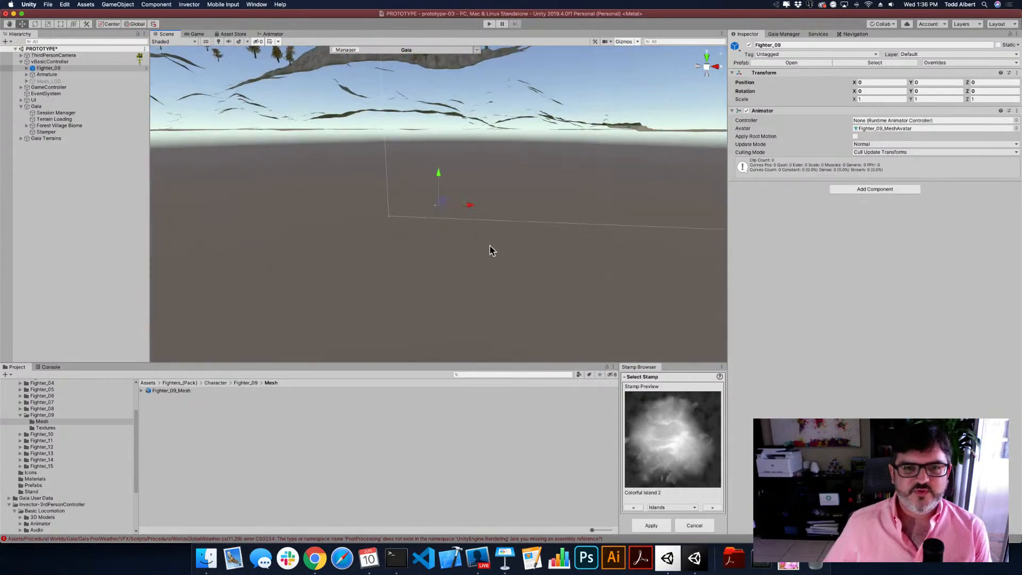
scroll(490, 246, down, 5)
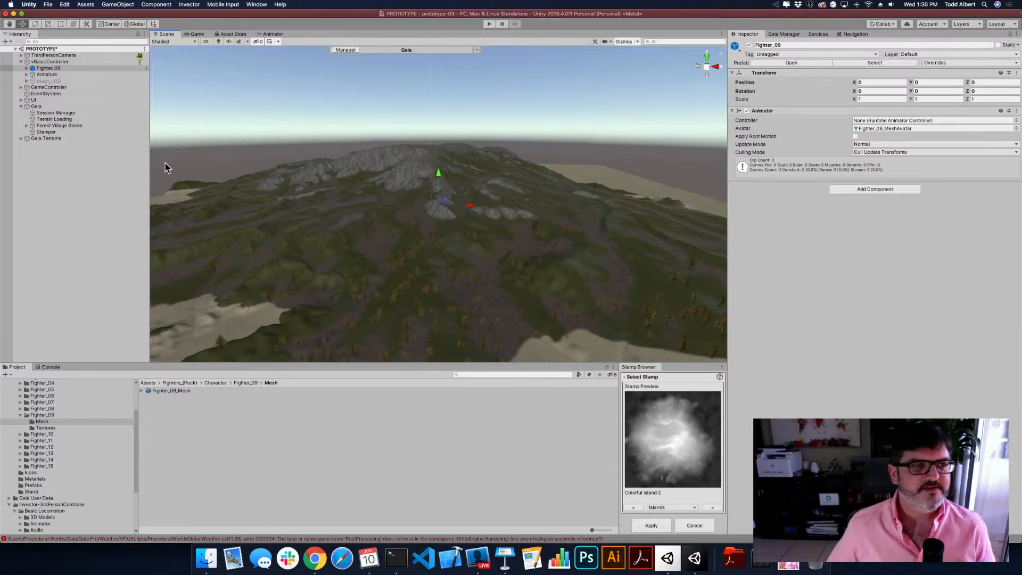
click(66, 61)
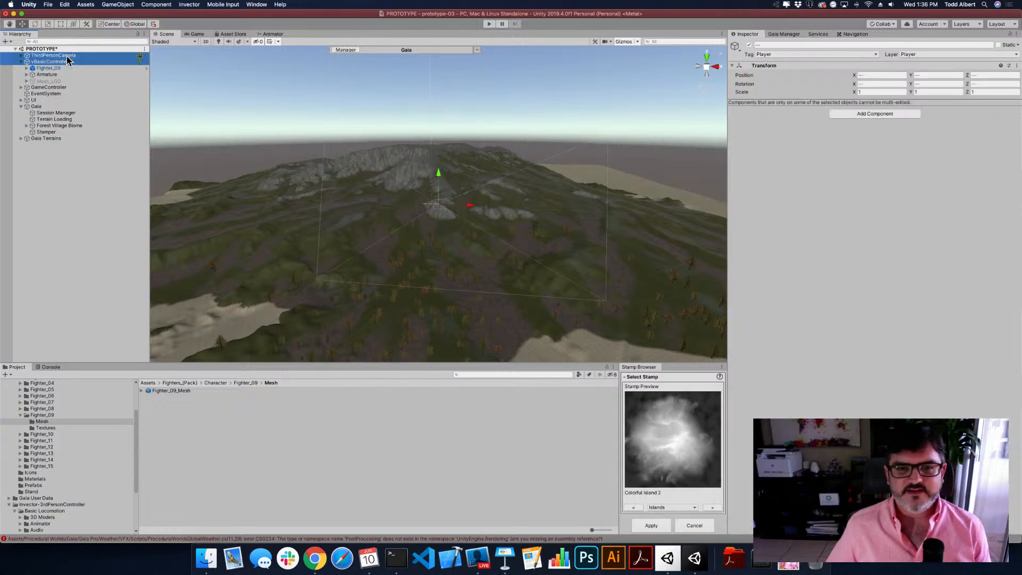
drag(437, 171, 446, 113)
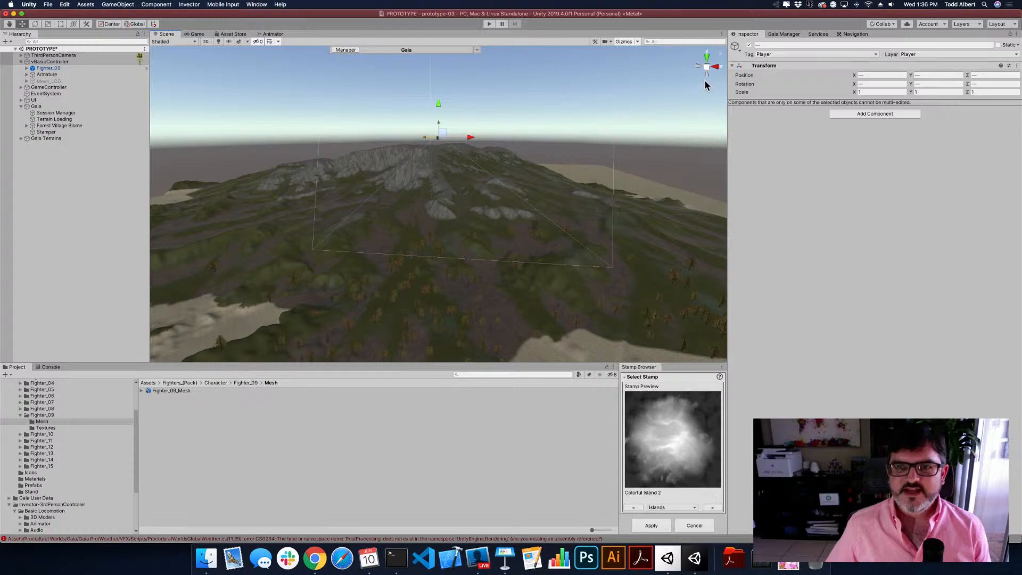
In a top-down view, move vBasicController and ThirdPersonCamera to the island's southeast area, with the controller at about X 495, Z -393
click(708, 58)
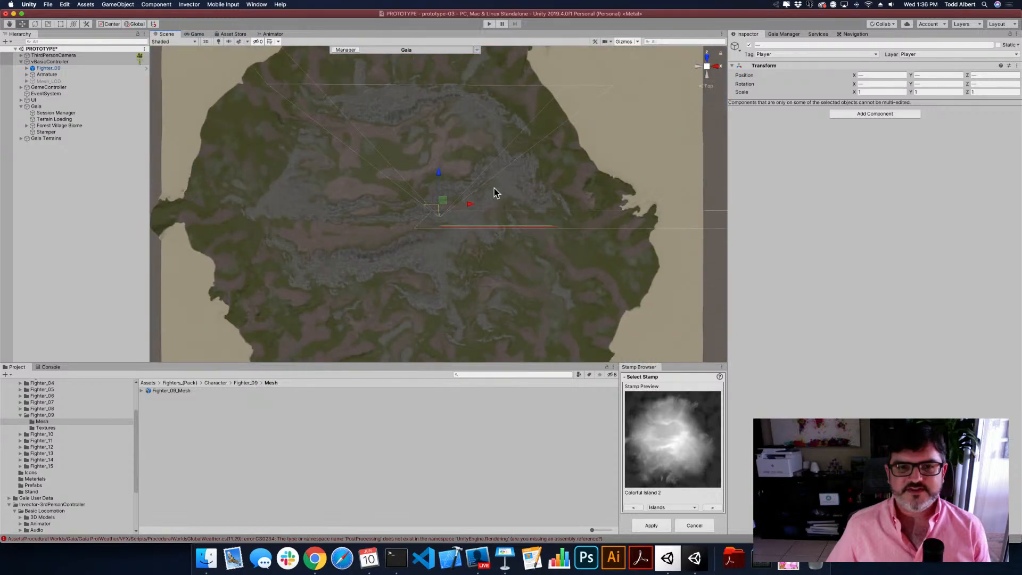
scroll(493, 188, down, 10)
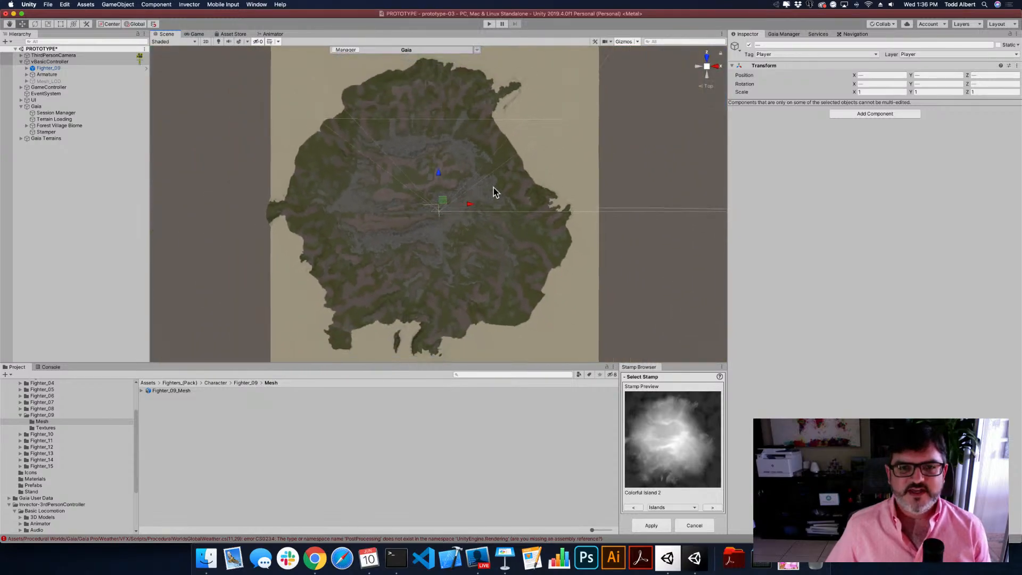
scroll(495, 192, down, 1)
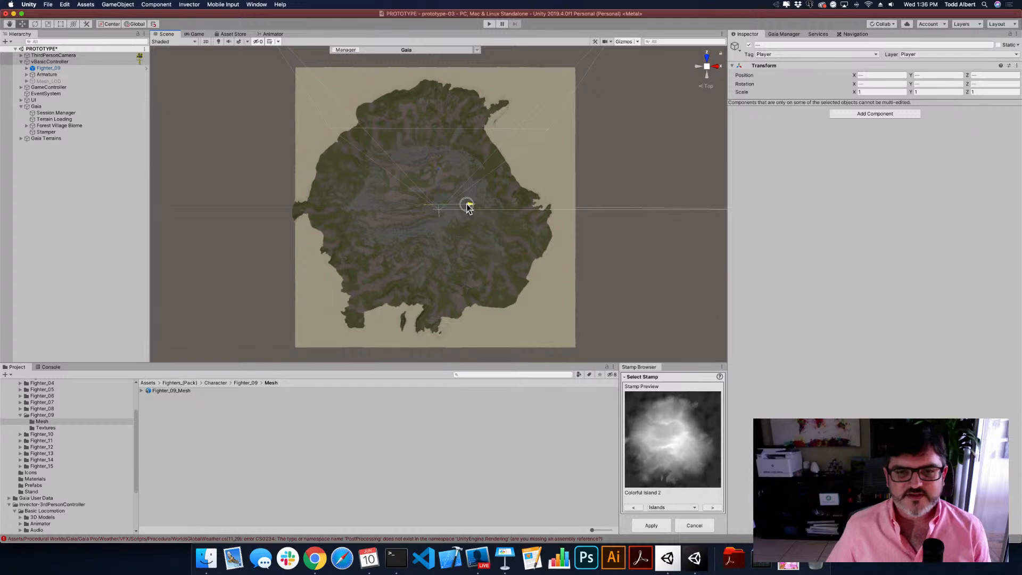
drag(469, 205, 543, 209)
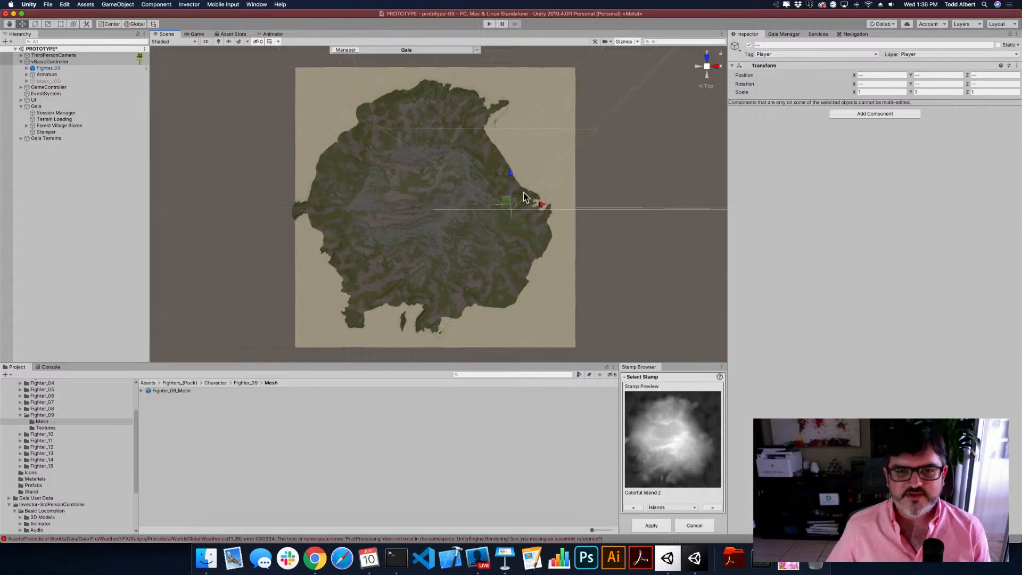
drag(509, 172, 514, 236)
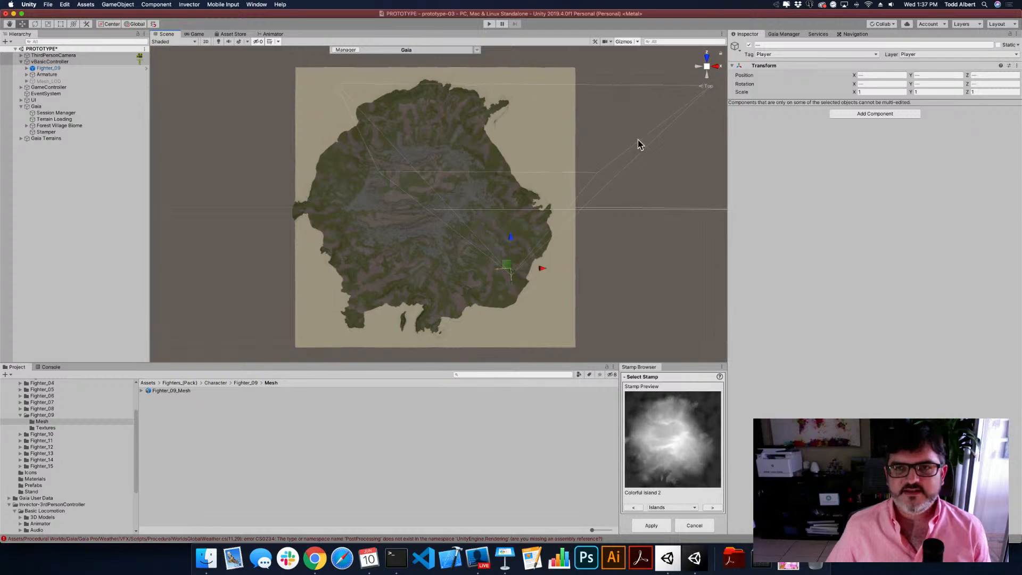
From a side view, lower vBasicController and ThirdPersonCamera towards the island's slope, with the controller at about Y 91
click(717, 66)
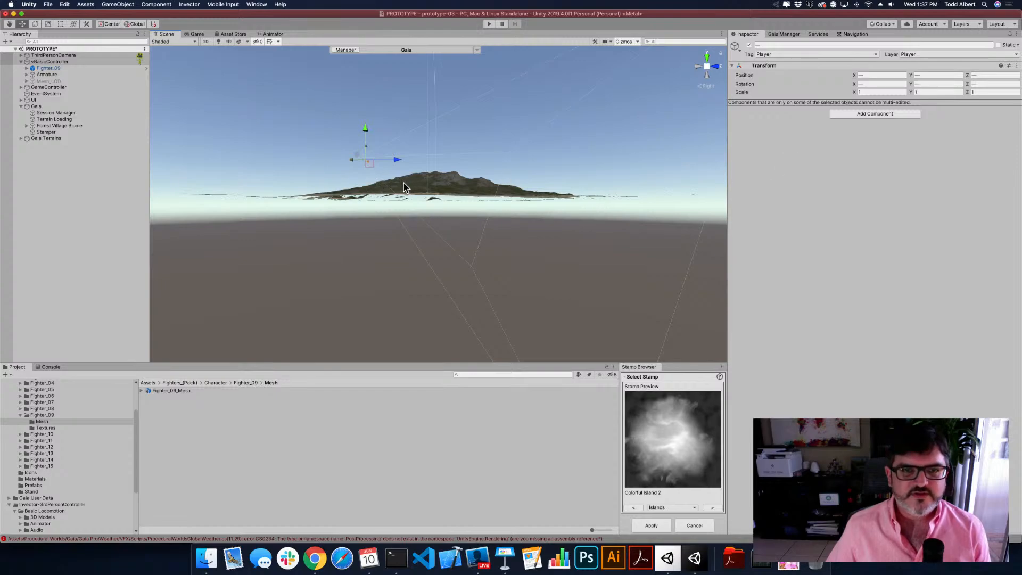
scroll(403, 186, up, 5)
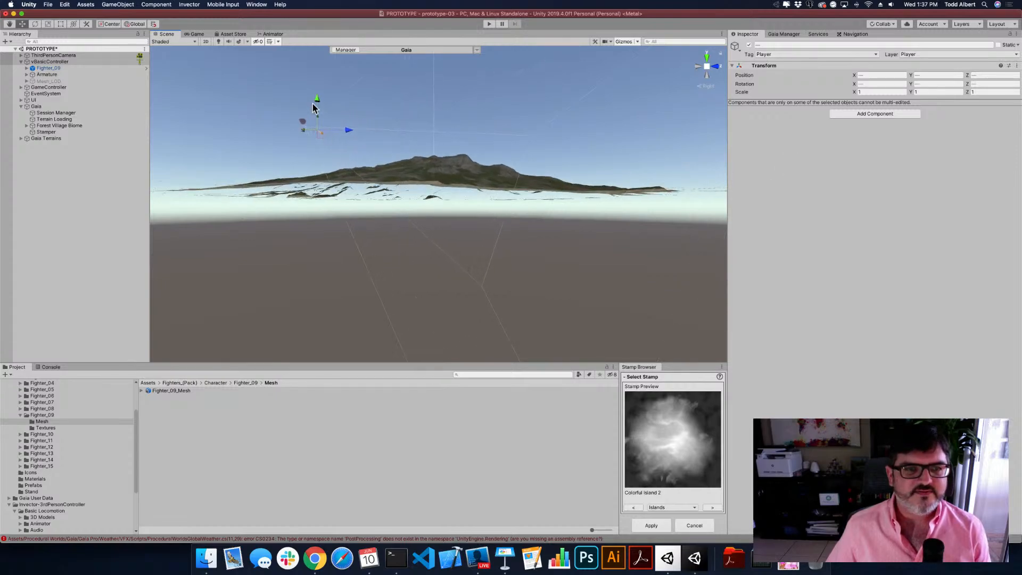
drag(313, 105, 316, 150)
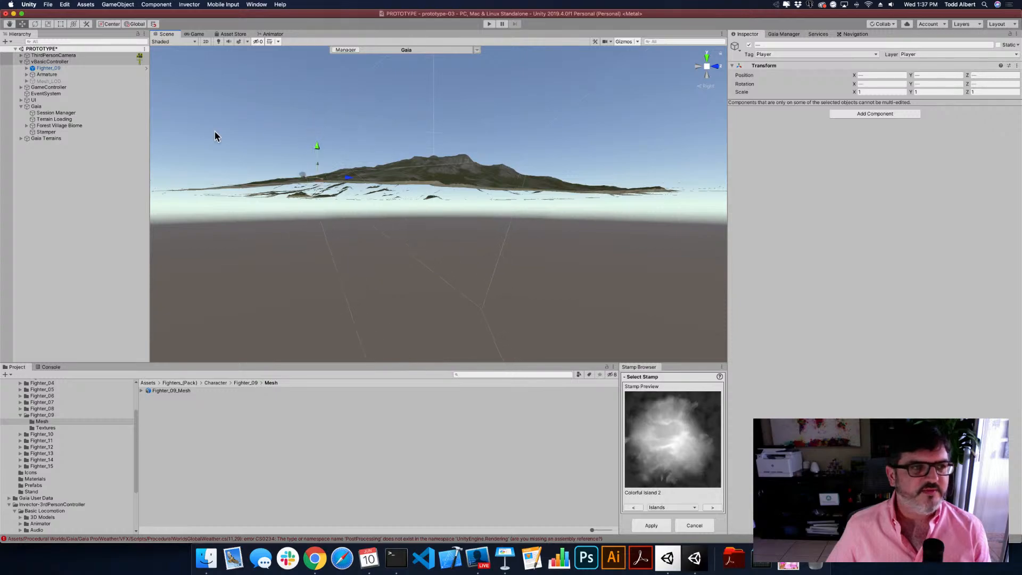
Check Fighter_09 up close, then raise vBasicController and ThirdPersonCamera together until the character clears the forest ground
double_click(39, 68)
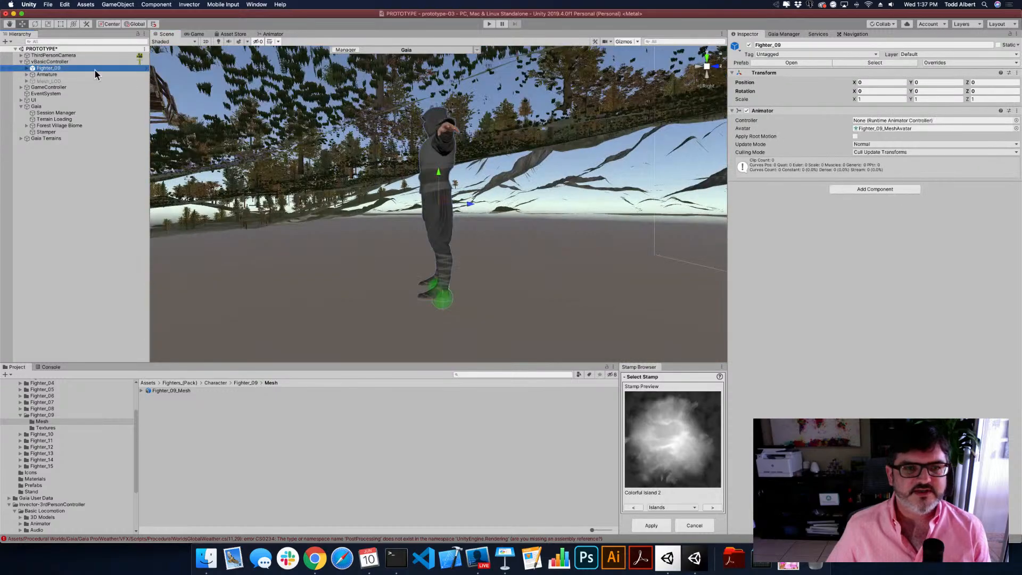
click(53, 62)
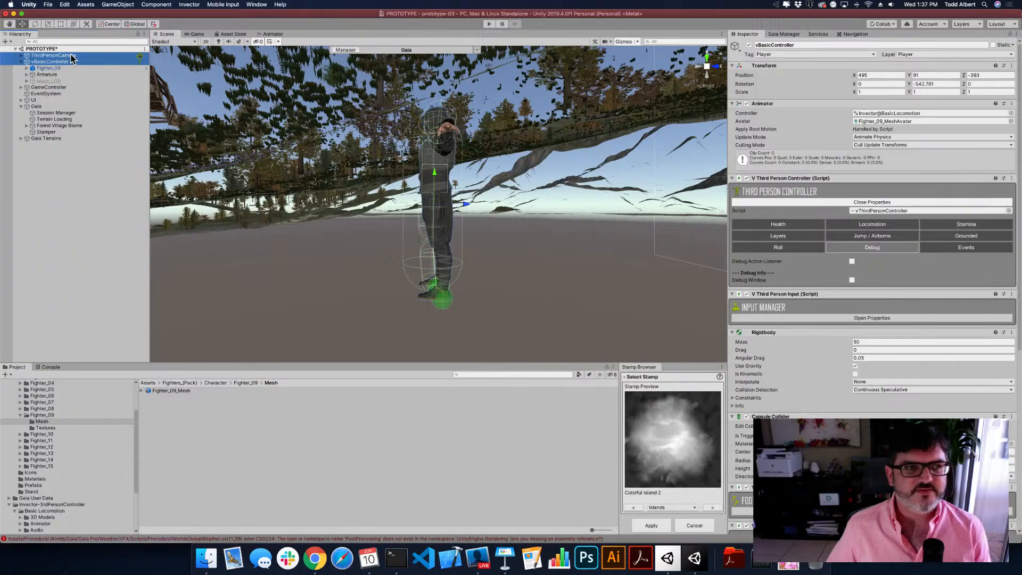
scroll(348, 170, down, 10)
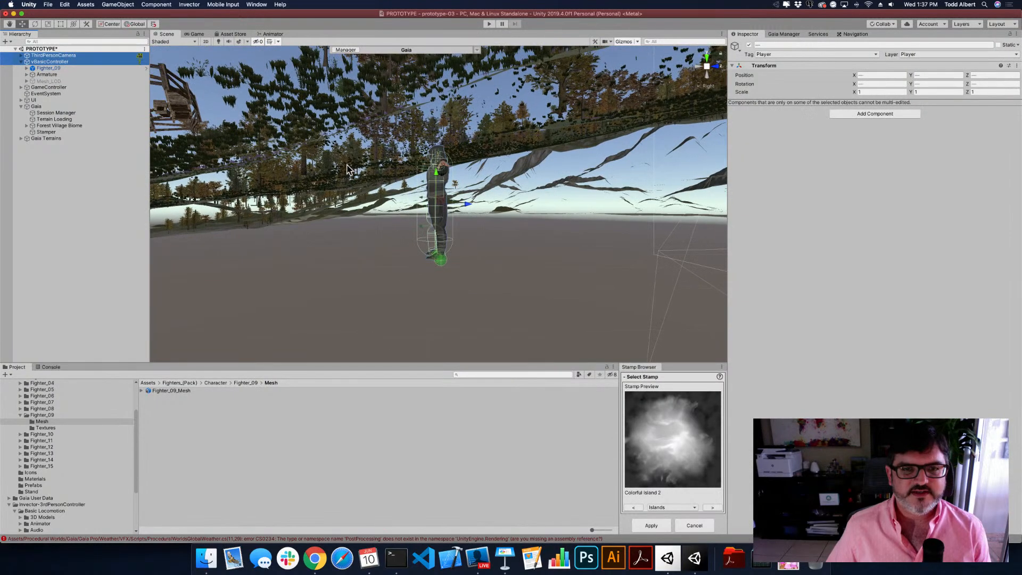
scroll(347, 169, down, 5)
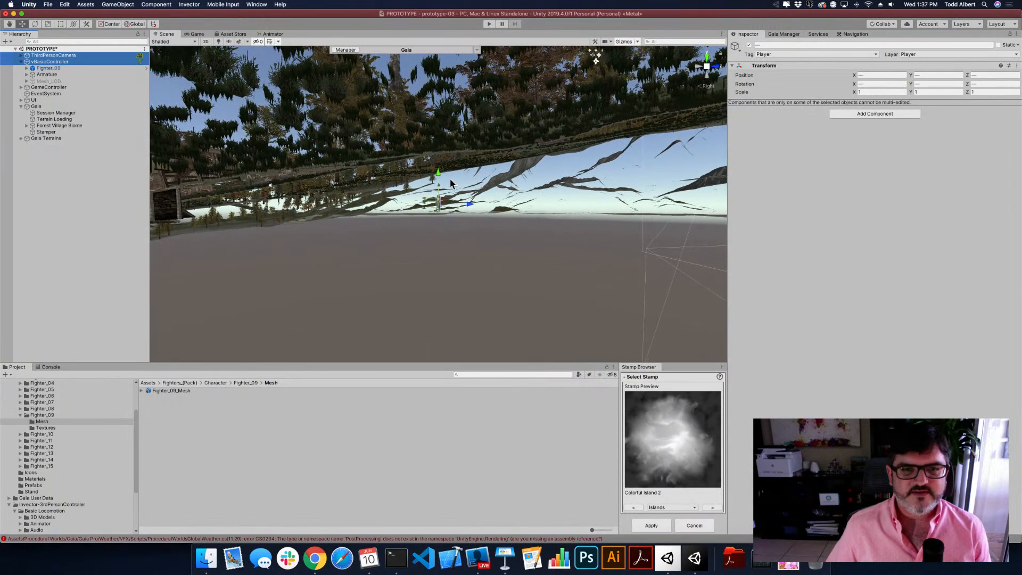
drag(438, 168, 444, 118)
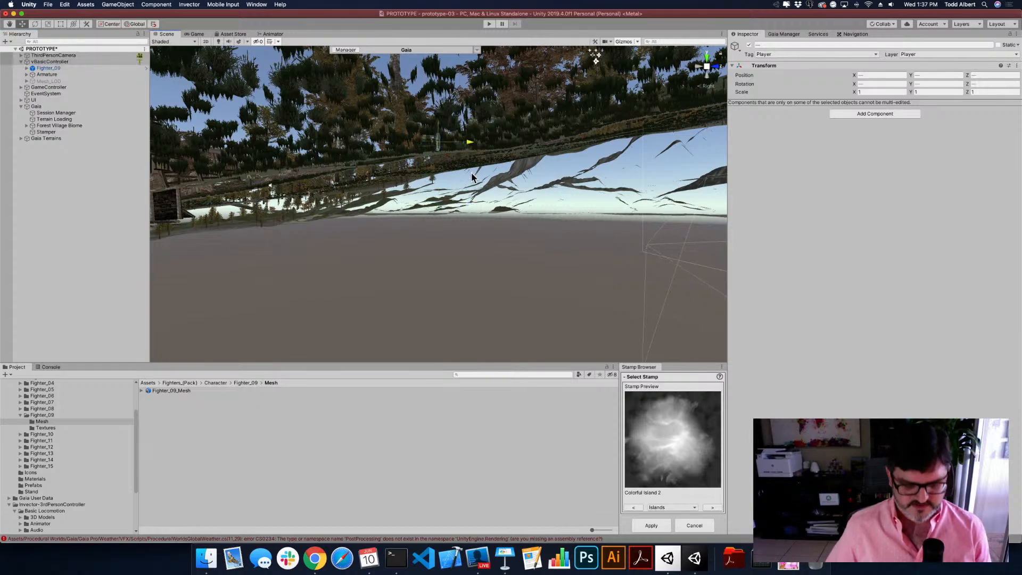
alt+drag(471, 175, 477, 265)
alt+drag(420, 202, 470, 154)
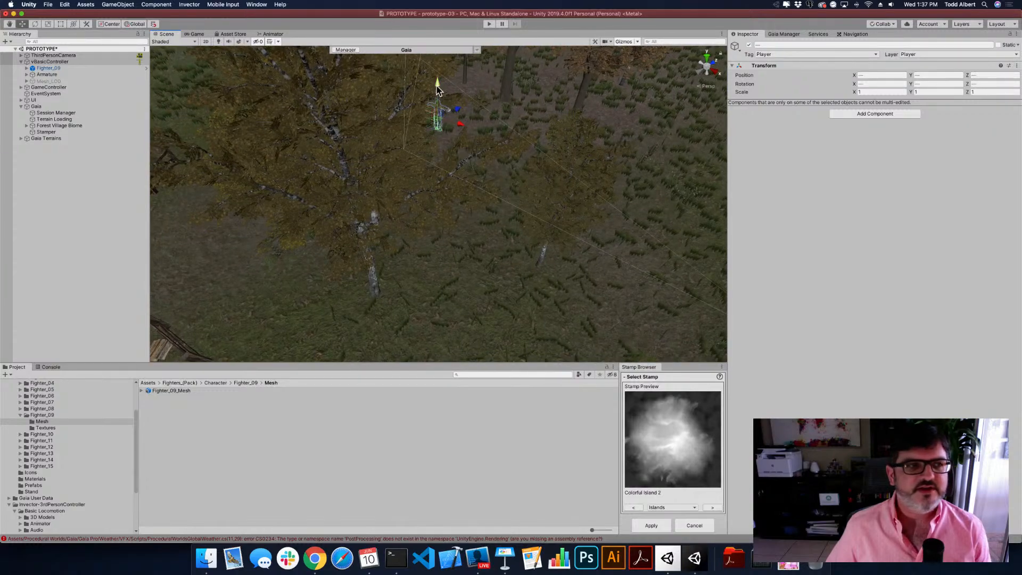
Fine-tune the shared height of vBasicController and ThirdPersonCamera so the fighter stands on the ground, and check it from behind
double_click(92, 68)
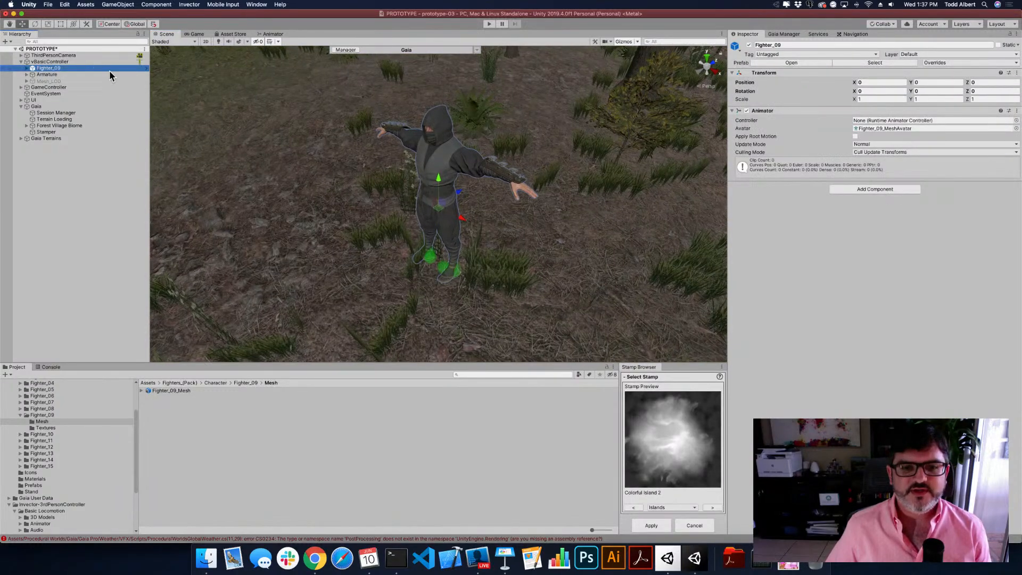
click(68, 61)
shift+click(69, 57)
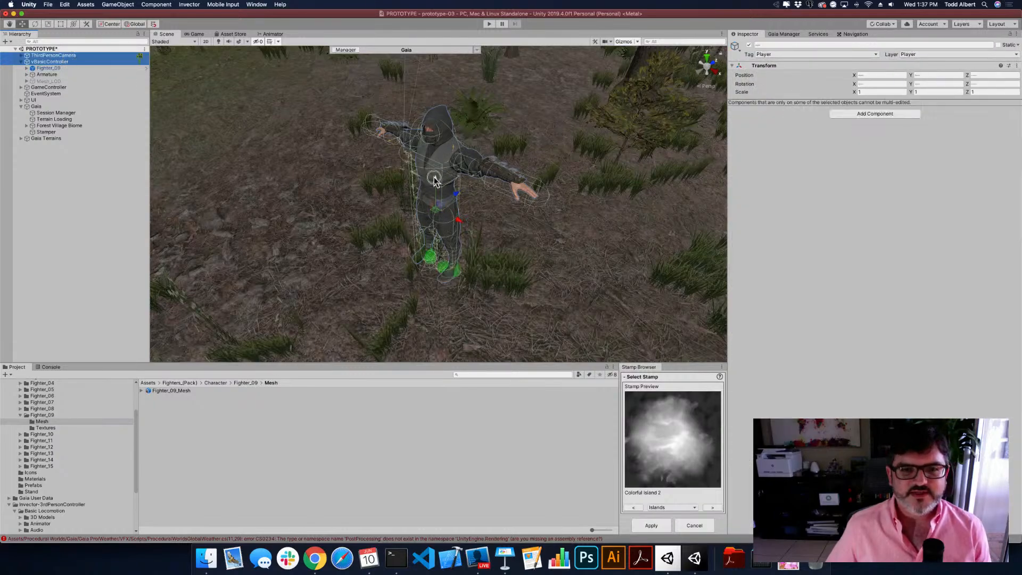
mouse_move(434, 179)
mouse_down()
mouse_move(435, 163)
mouse_move(429, 195)
mouse_move(432, 180)
mouse_up()
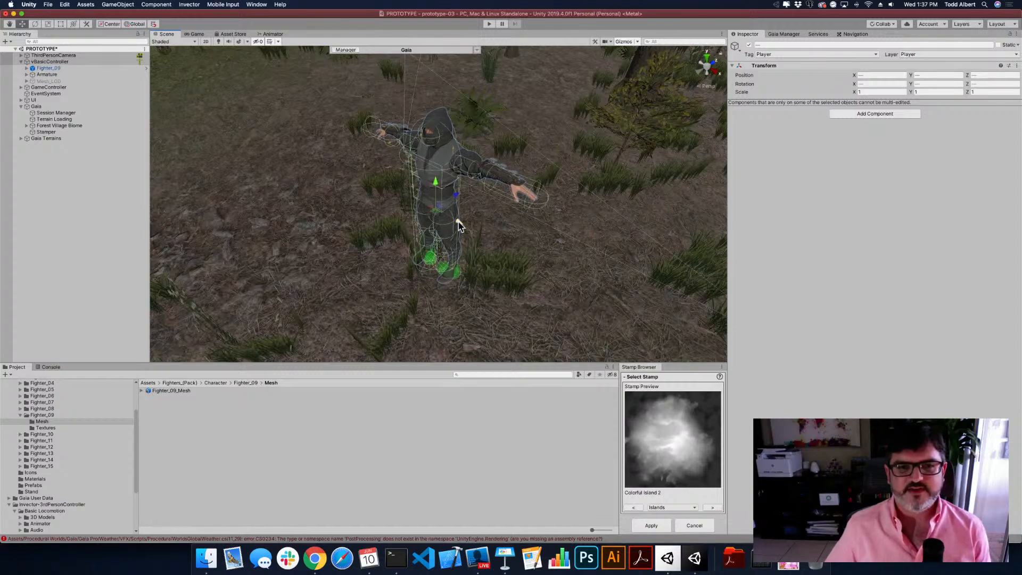
alt+drag(366, 193, 105, 212)
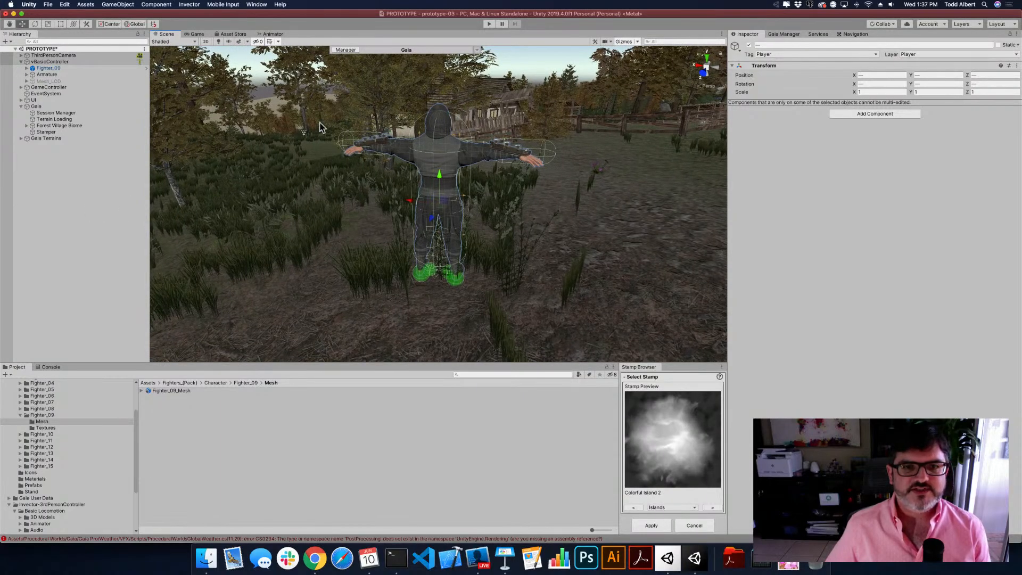
alt+drag(341, 219, 301, 229)
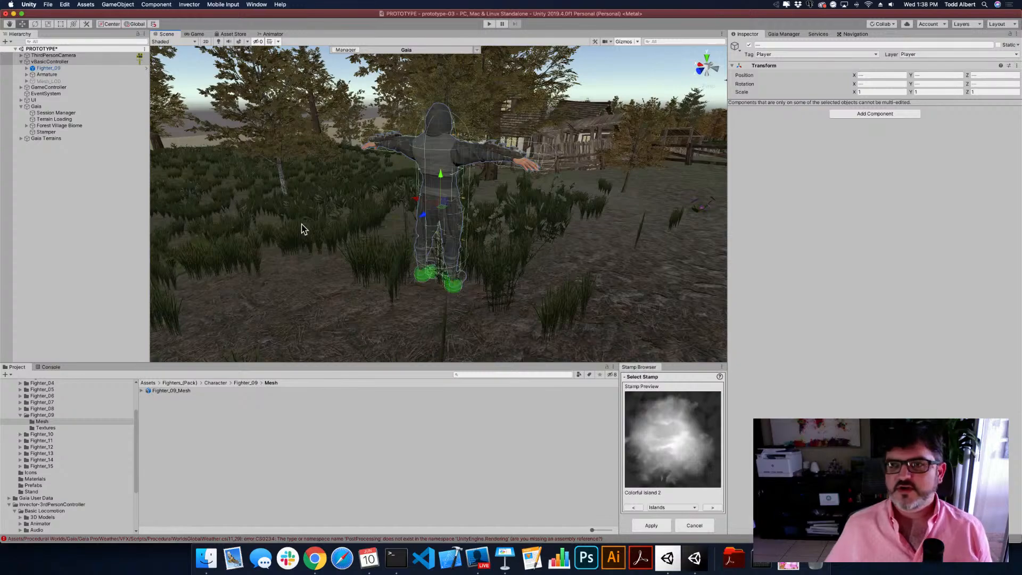
Bring up the Gaia Manager, try to play the scene, and clear and review the Console's compiler errors
click(770, 35)
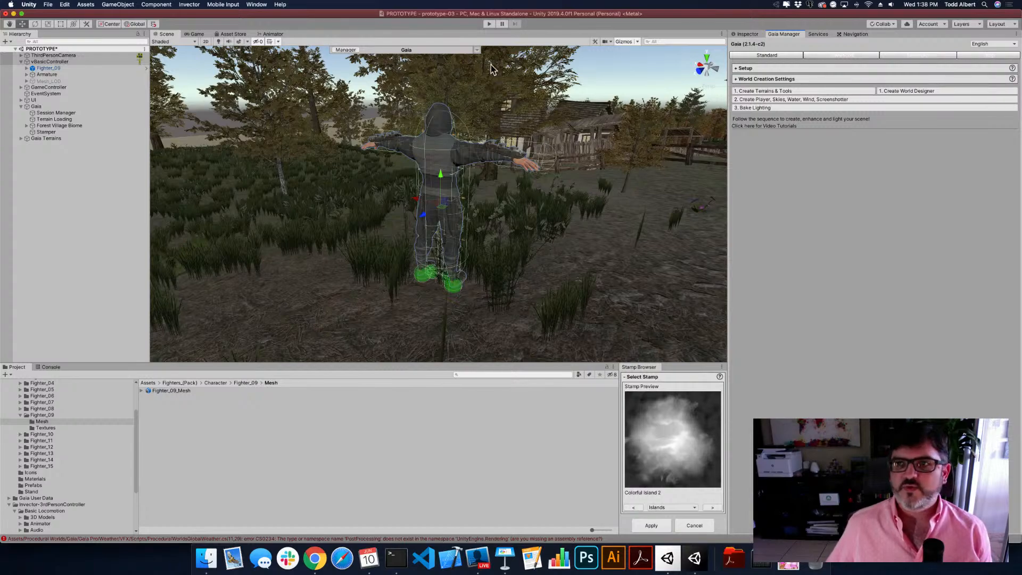
click(486, 24)
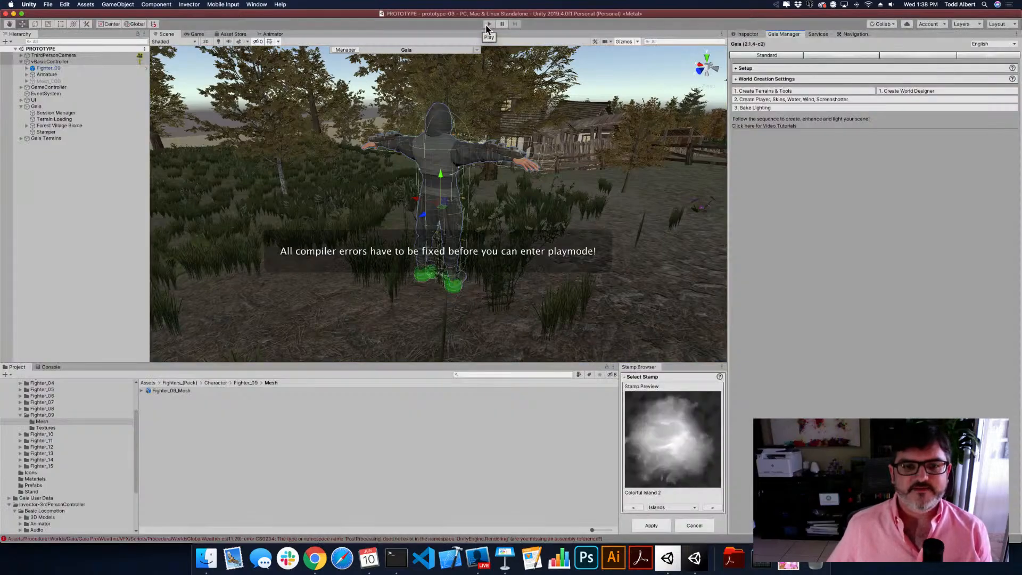
click(48, 367)
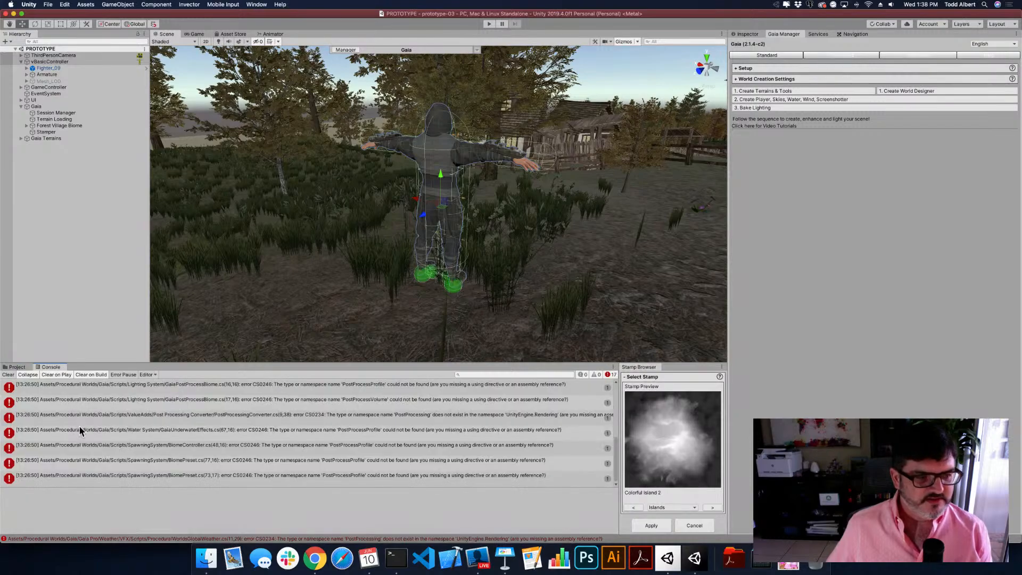
click(9, 374)
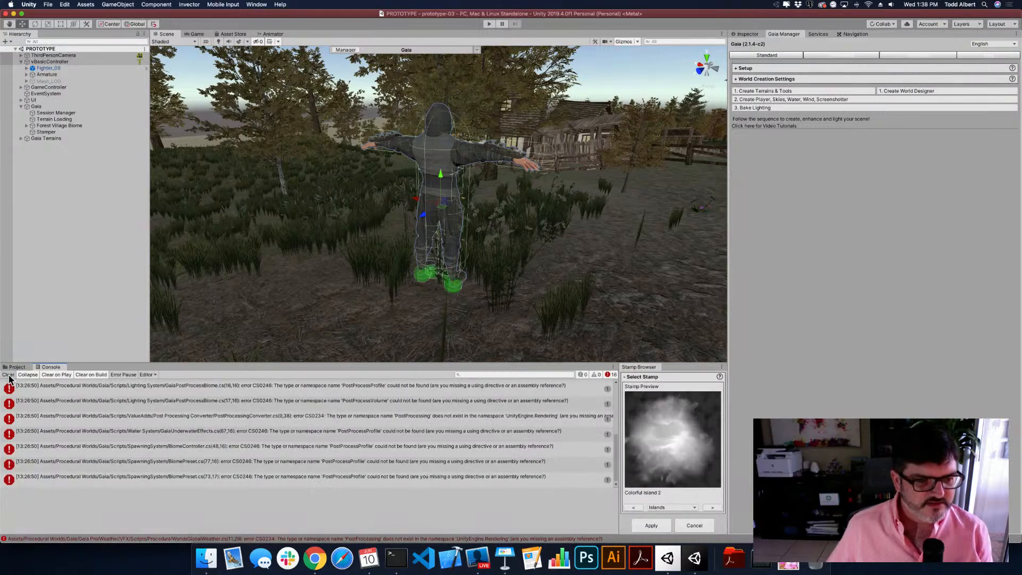
scroll(146, 423, down, 1)
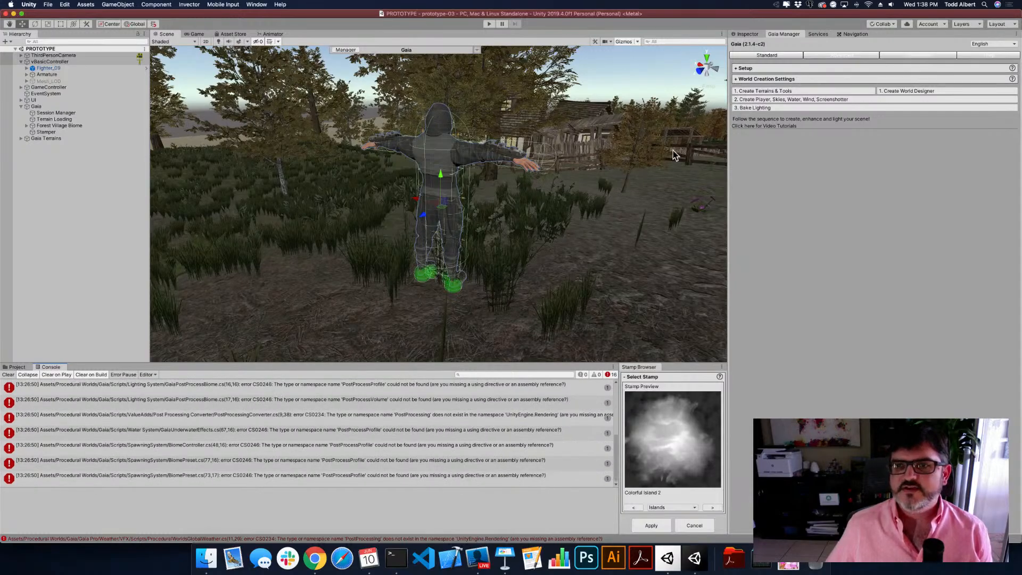
Install the Post Processing 2.3.0 package through the Package Manager, and close it once the Console's compiler errors clear
click(224, 4)
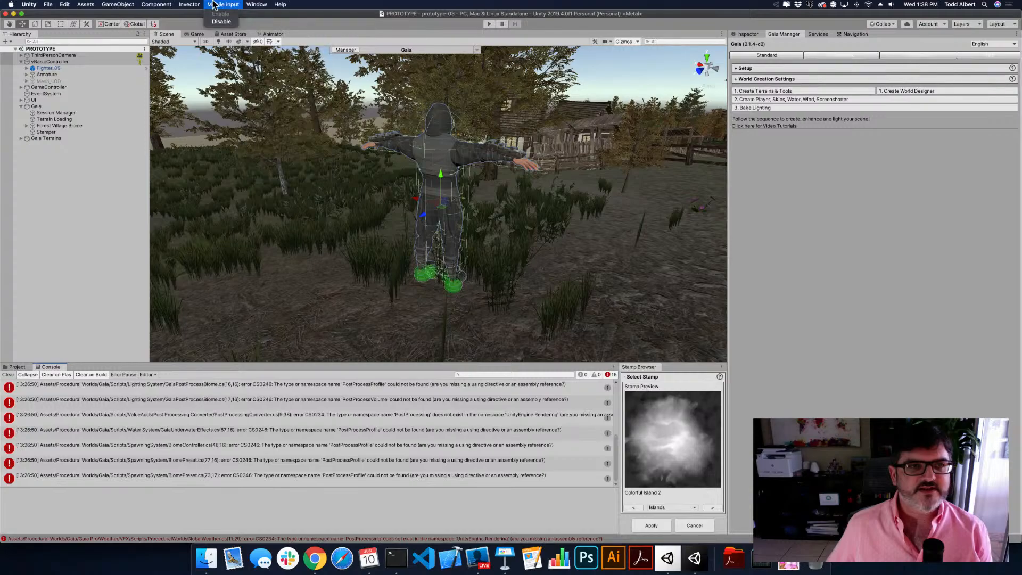
mouse_move(257, 4)
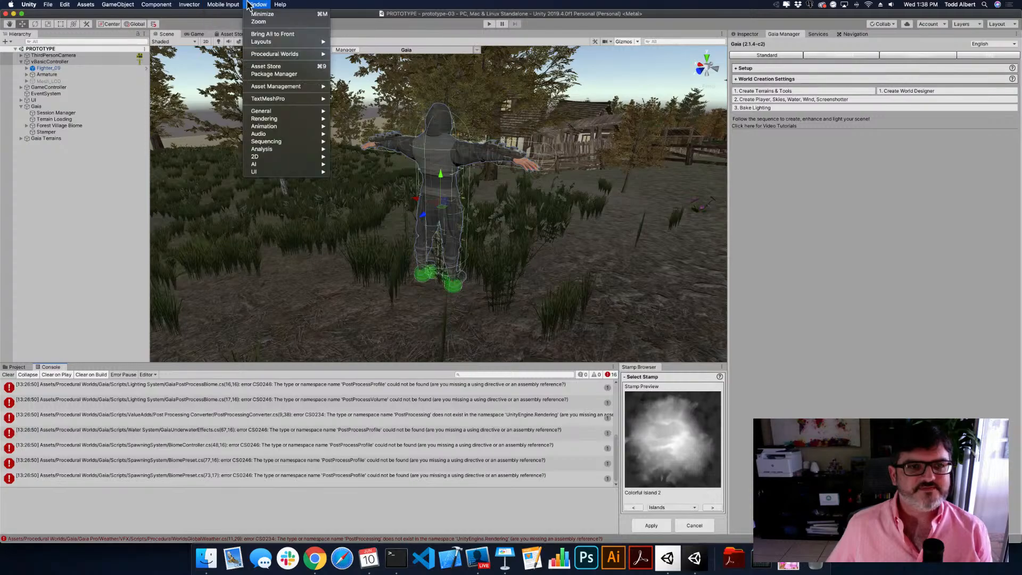
click(267, 74)
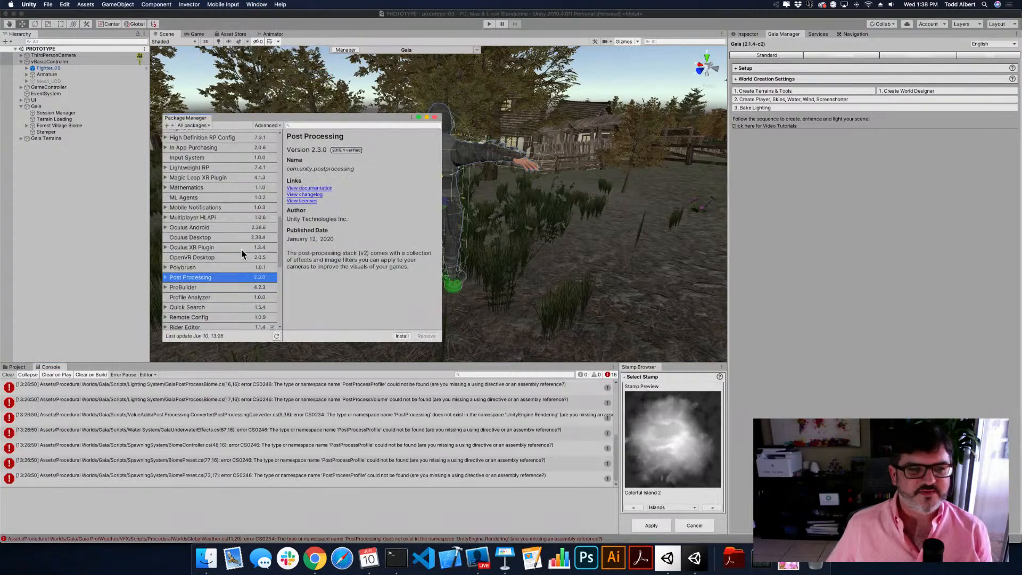
click(398, 337)
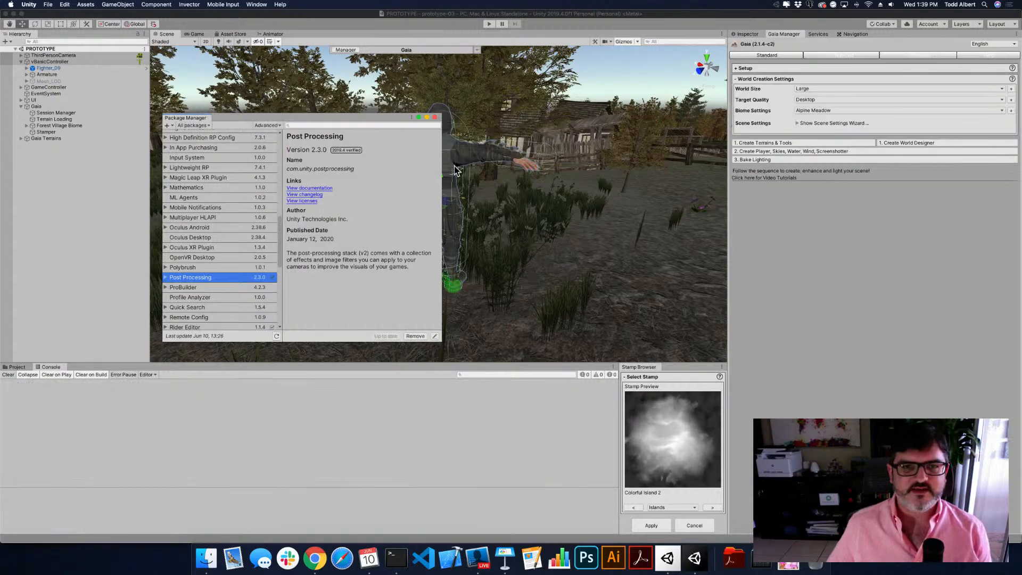
click(435, 117)
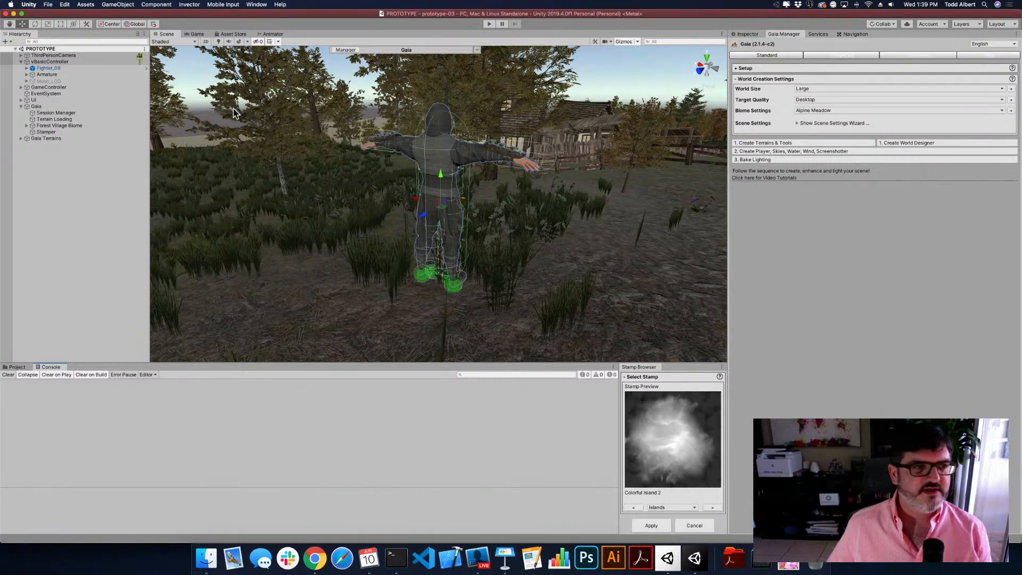
Set the clipping planes of the Camera under ThirdPersonCamera to 0.3 near and 2000 far
click(21, 55)
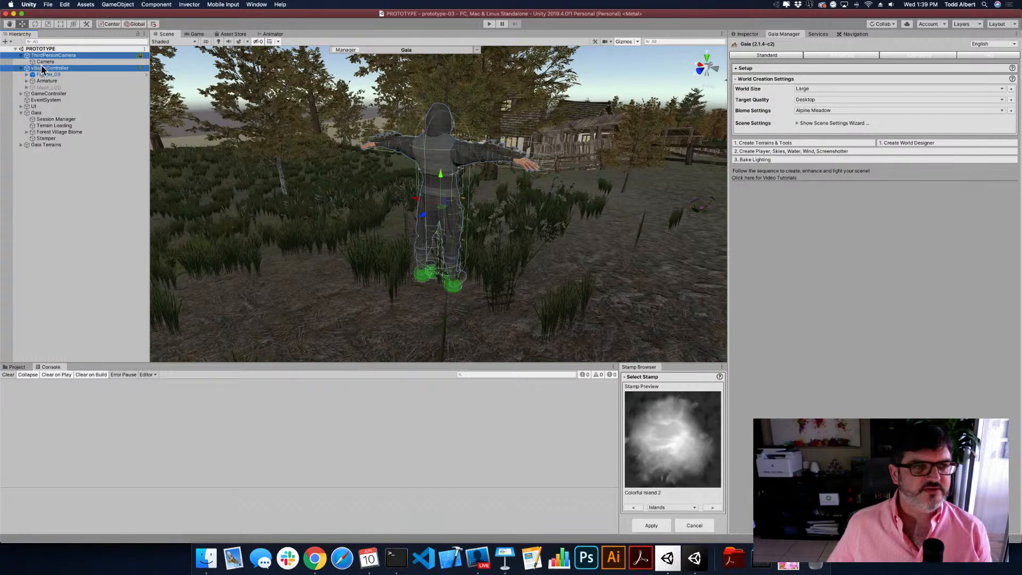
click(41, 63)
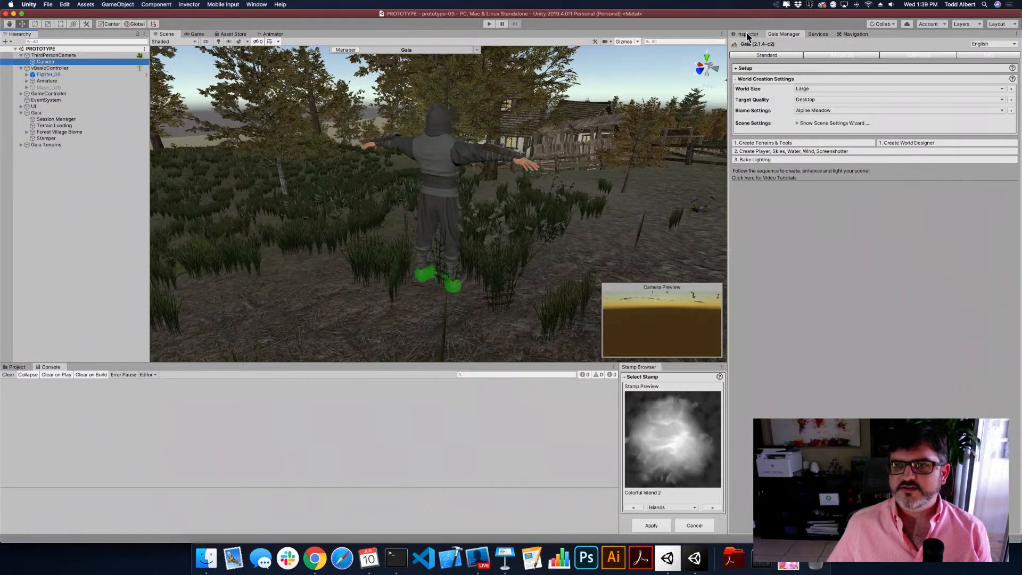
click(748, 34)
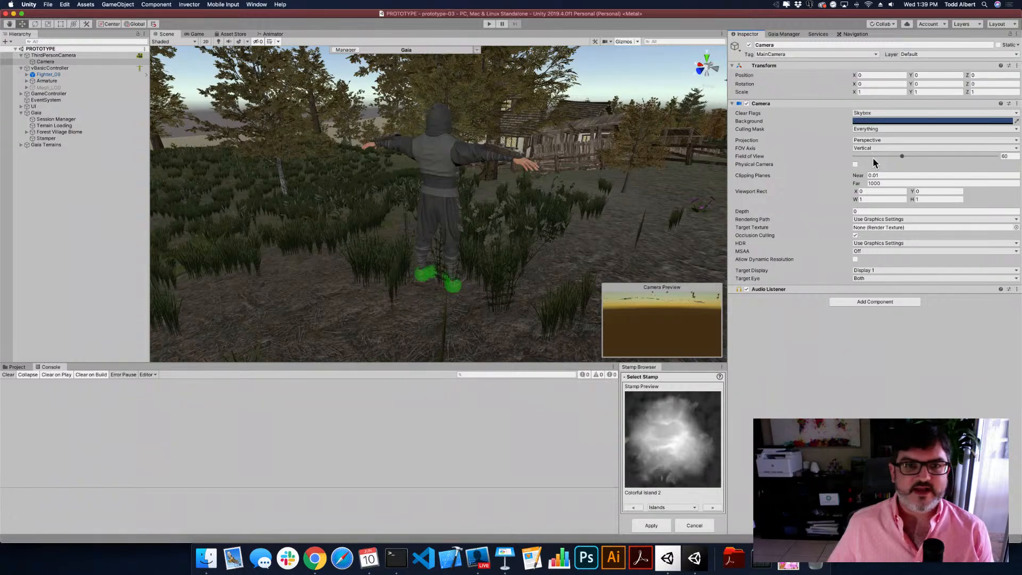
click(874, 184)
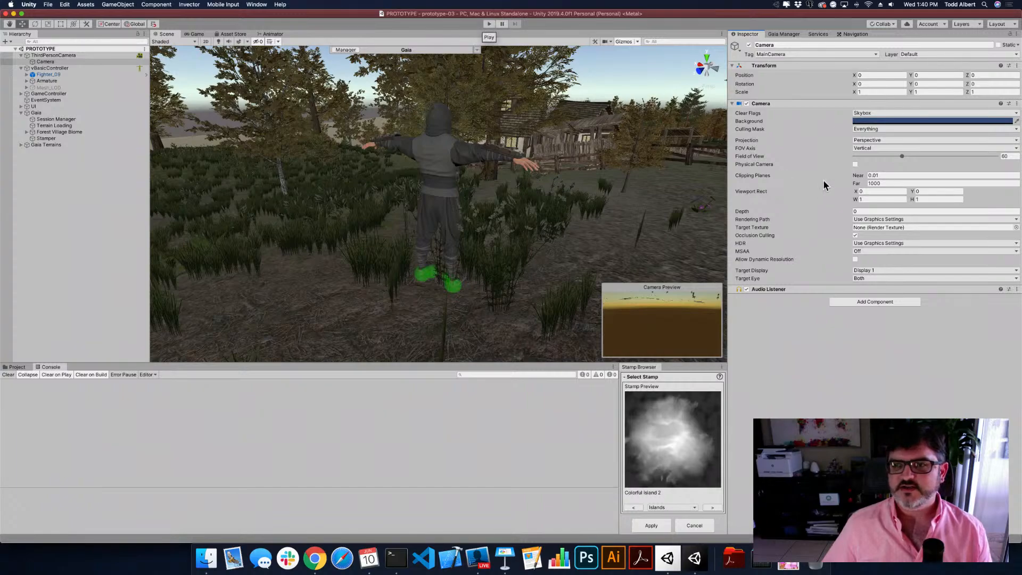
click(871, 174)
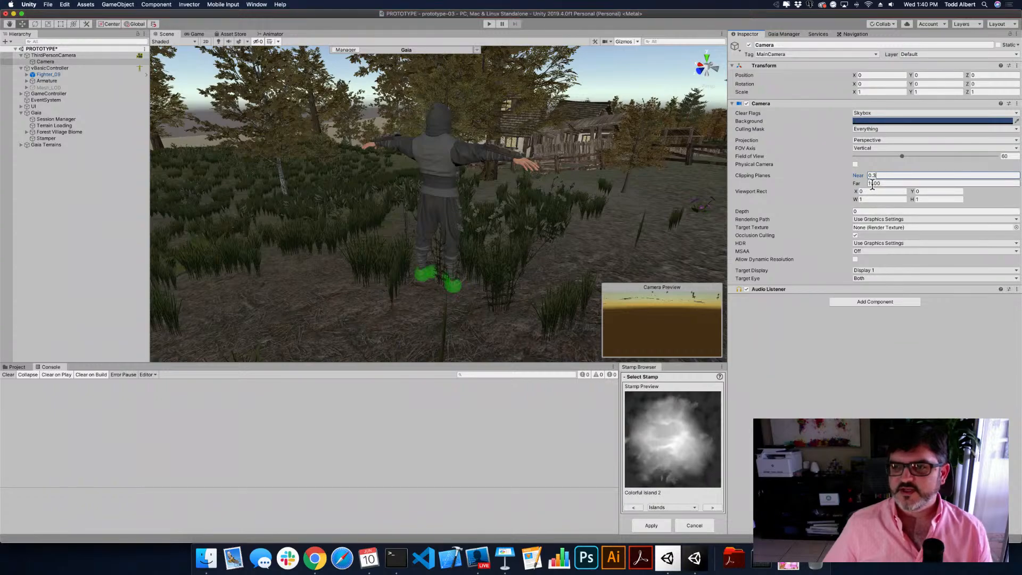
click(873, 184)
text(2000)
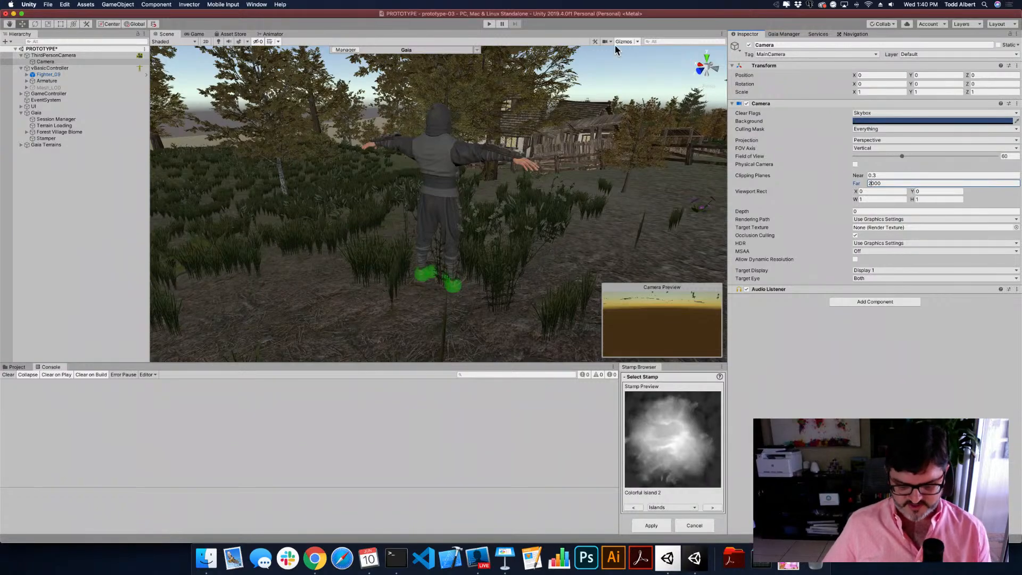
Play the scene and walk the fighter through the forest to test the controller and camera
click(487, 25)
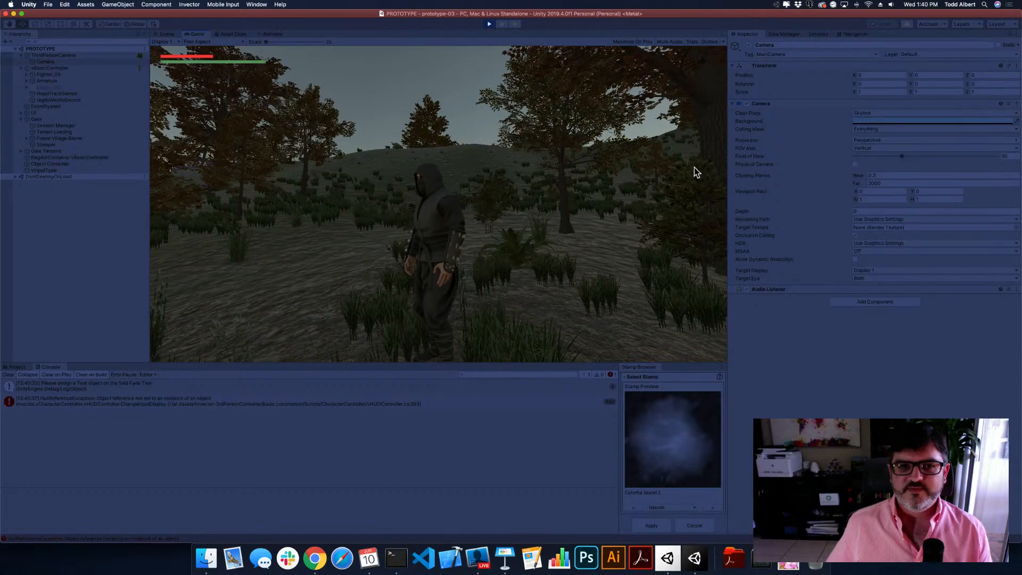
key(w)
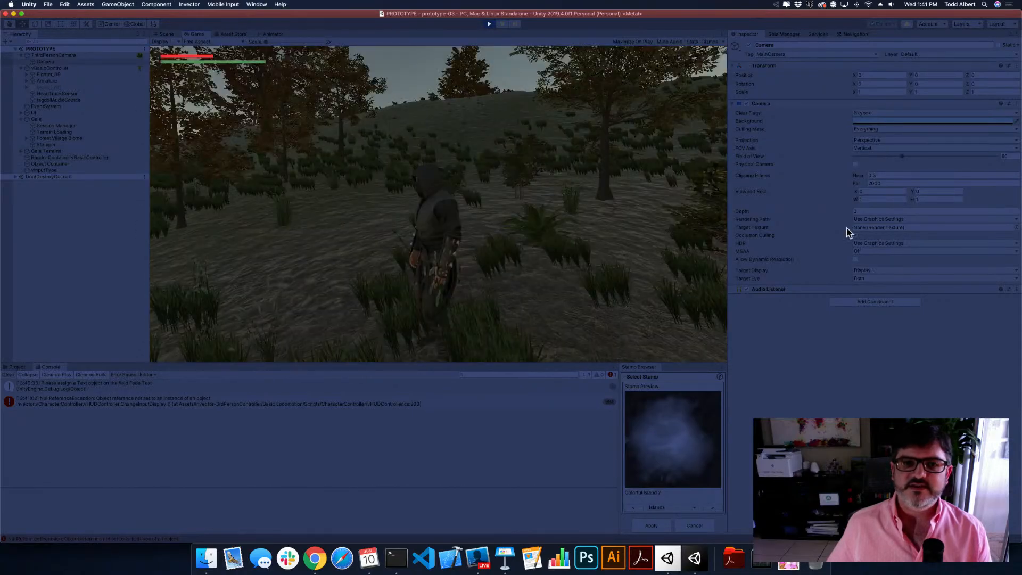
key(w)
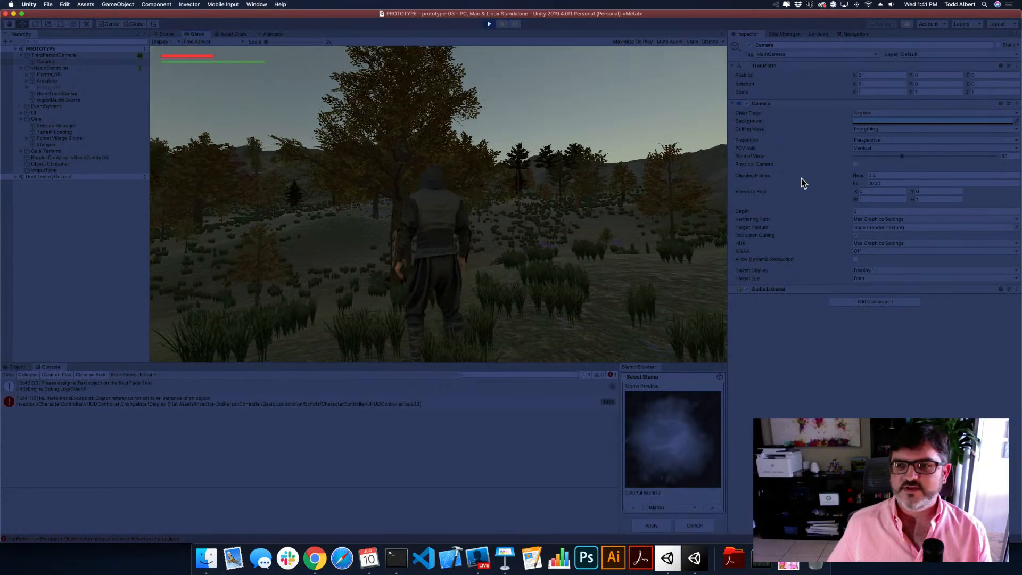
While the scene runs, try far clipping distances of 200, 20 and 2 on the Camera and restore 2000
click(875, 184)
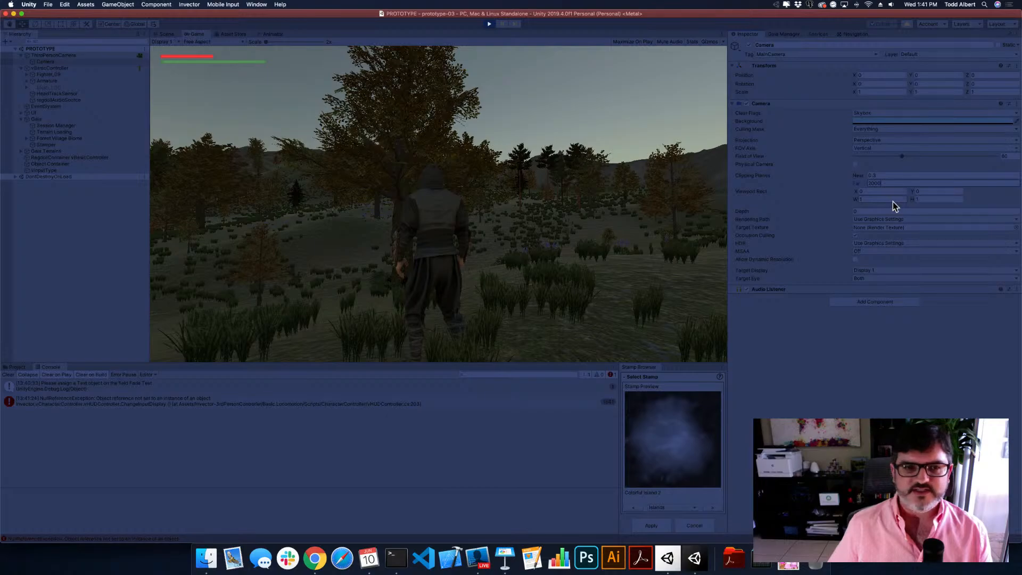
key(BackSpace)
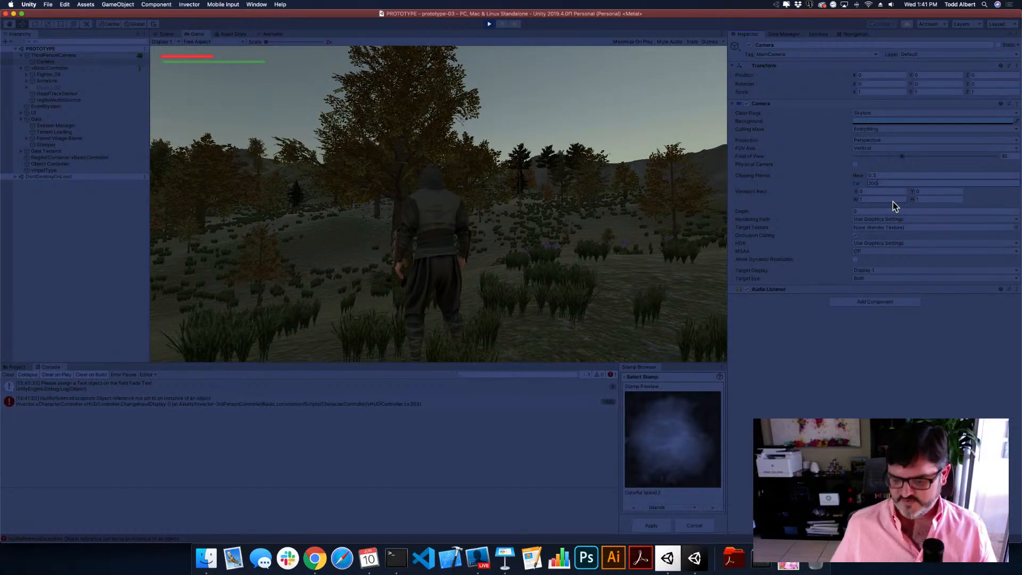
text(0)
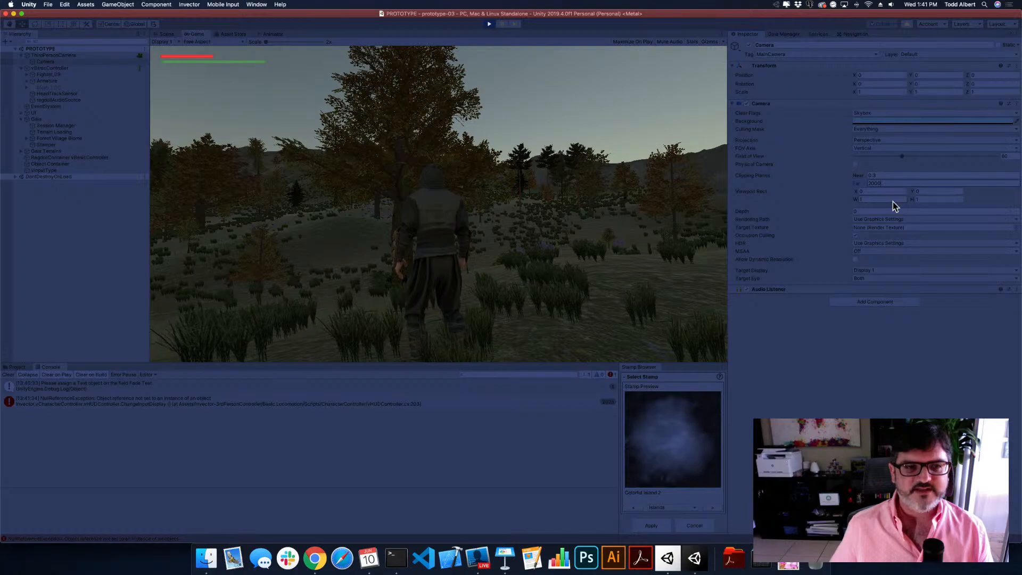
key(BackSpace)
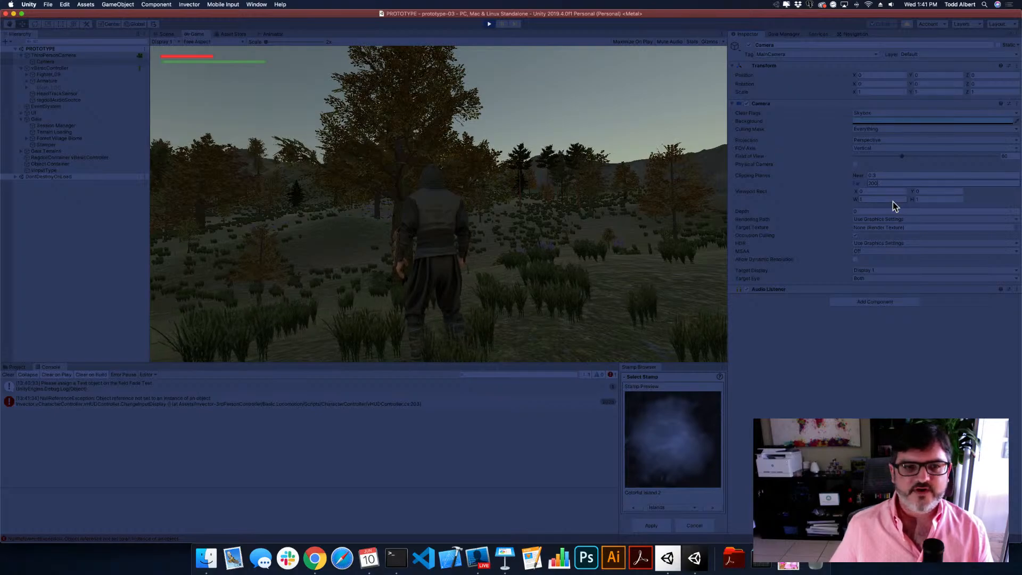
key(BackSpace)
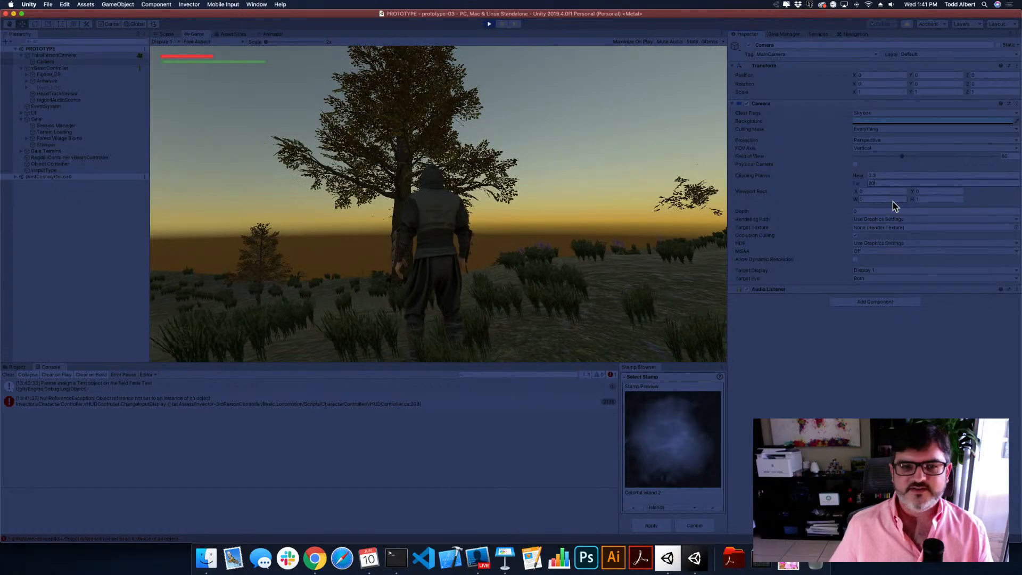
key(BackSpace)
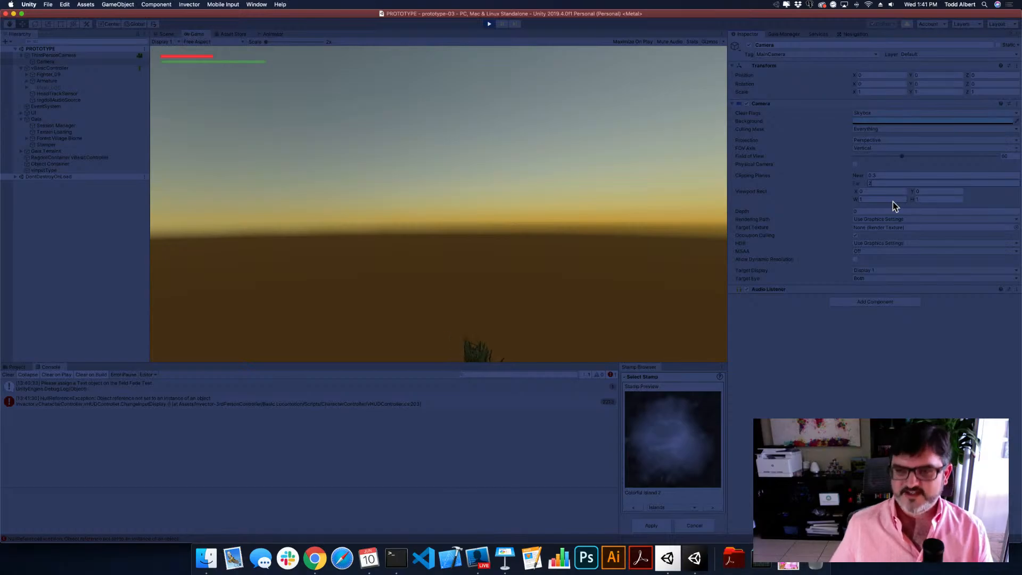
text(0)
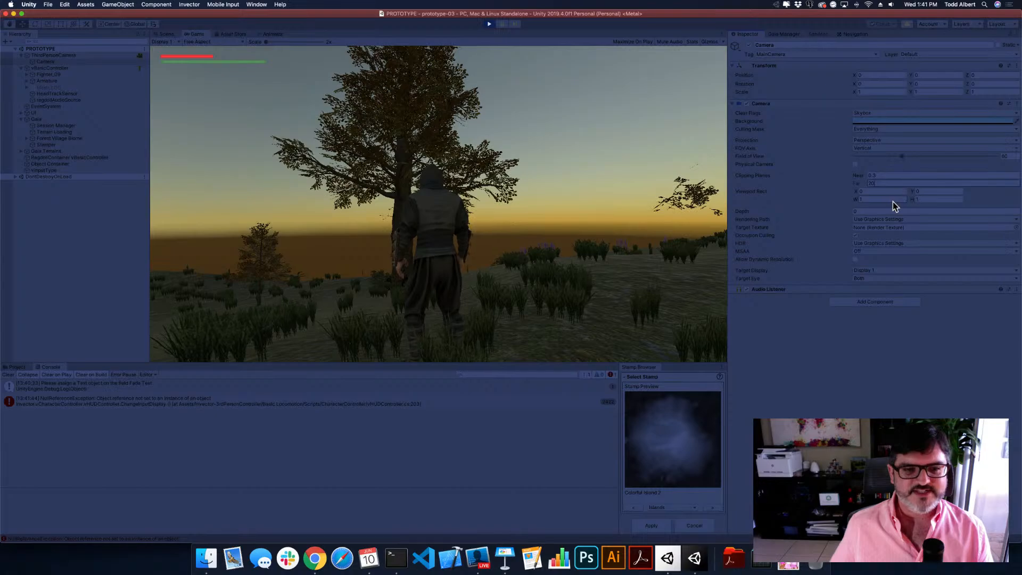
text(0)
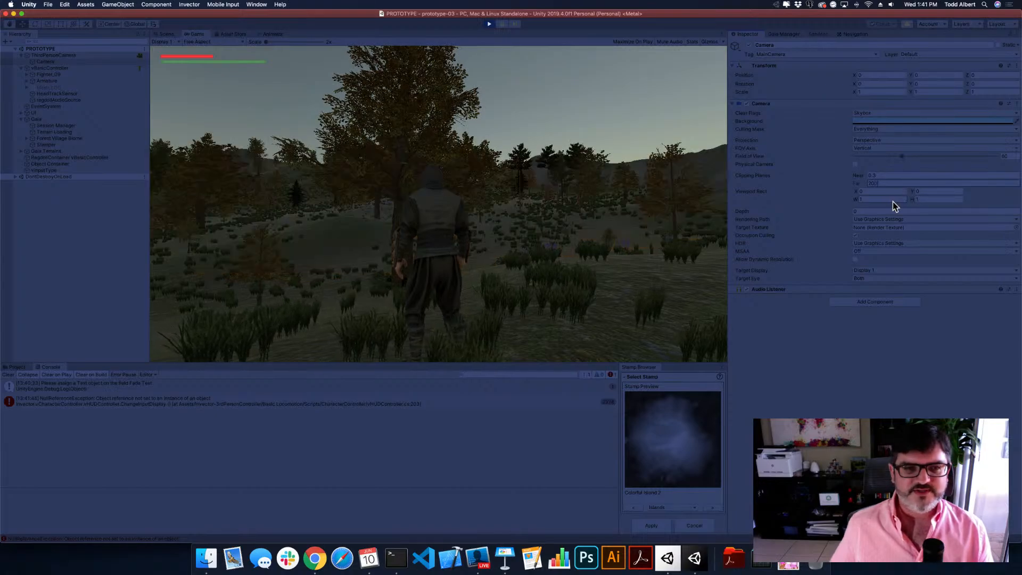
text(0)
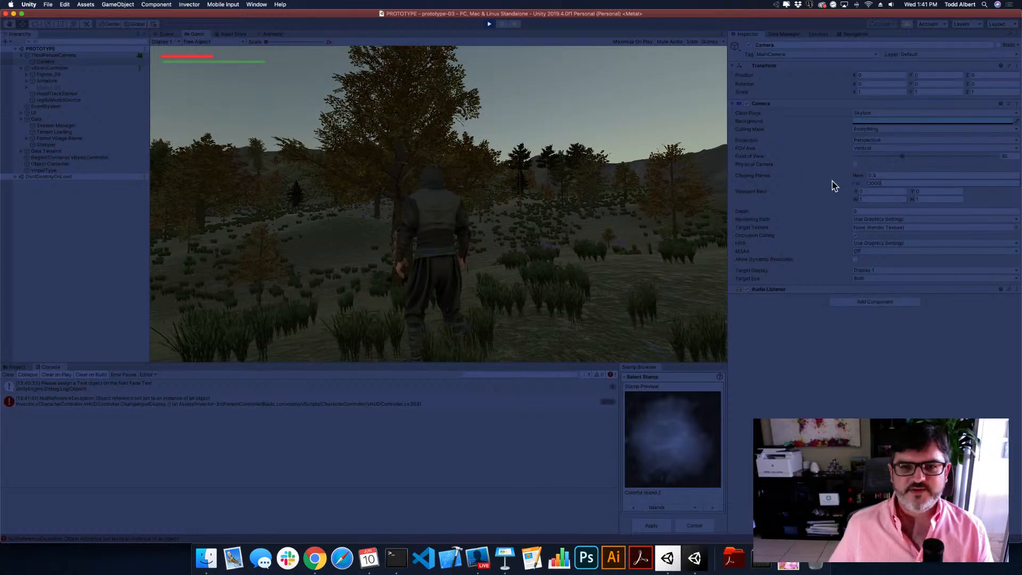
Return control to the running game, walk the fighter towards the village to view the surroundings, and stop playing
click(619, 170)
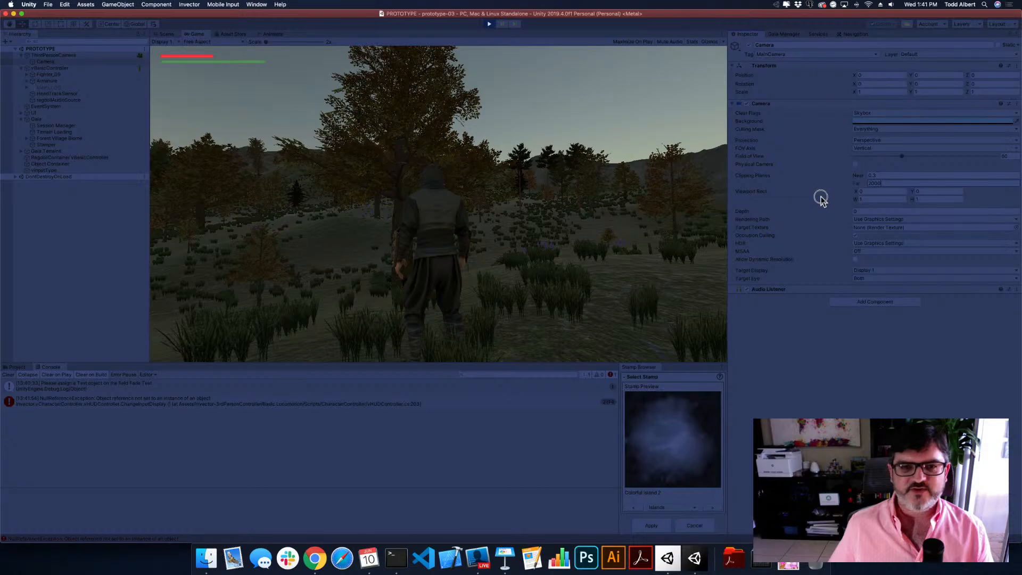
click(569, 195)
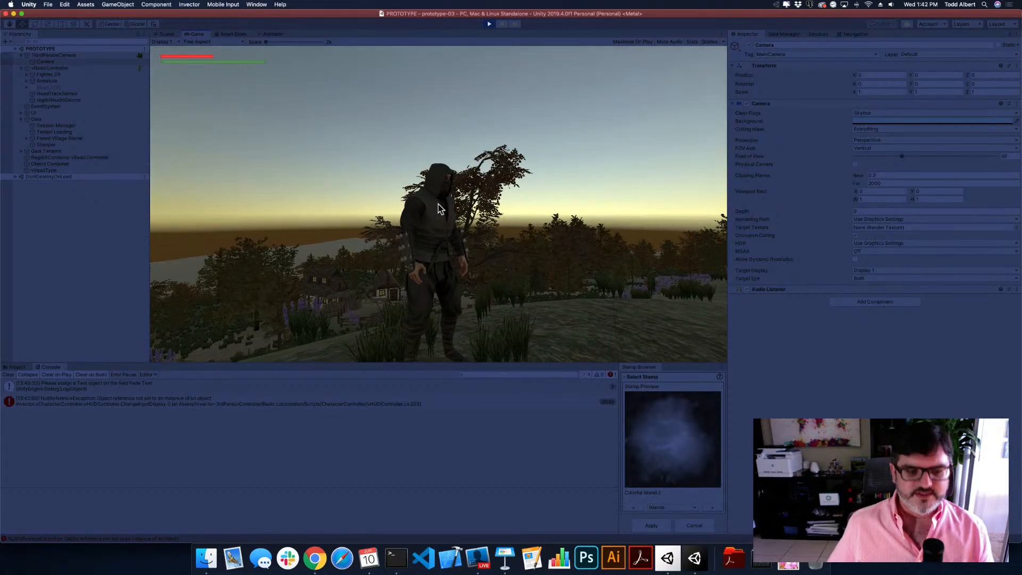
key(w)
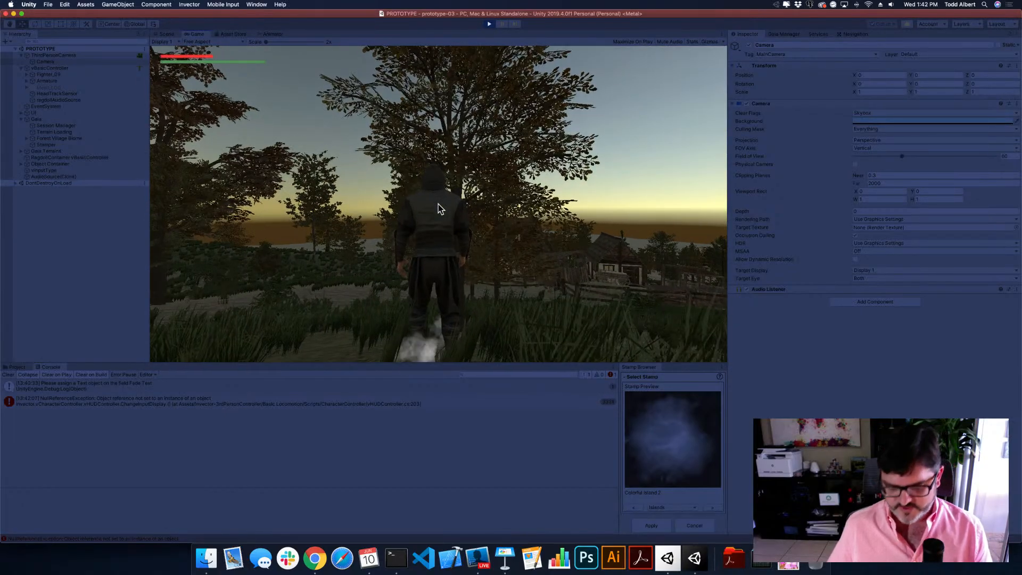
key(super+p)
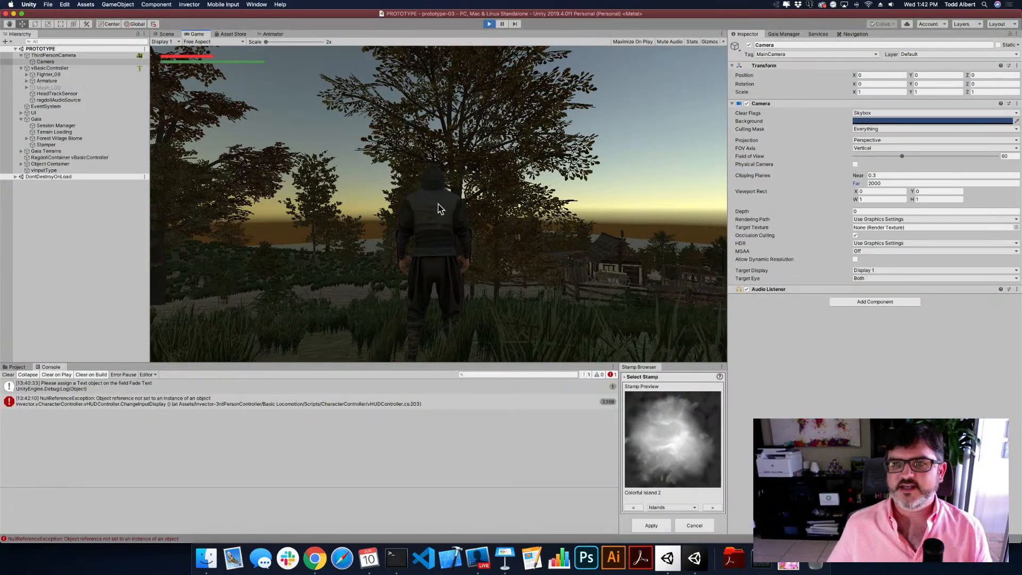
Add a wind zone, water and a global weather controller to the scene from the Gaia Manager's advanced scene settings
click(781, 35)
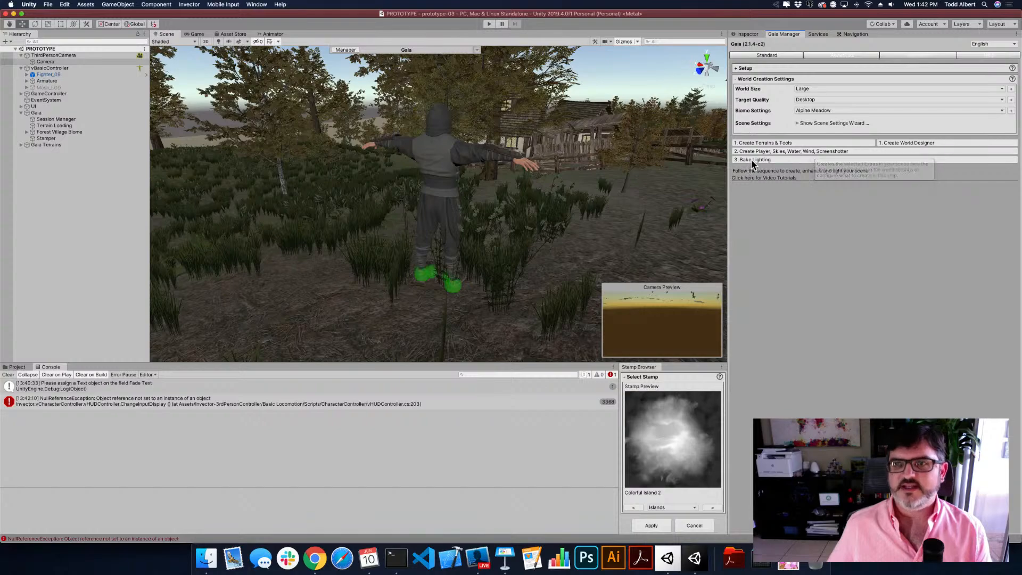
click(834, 56)
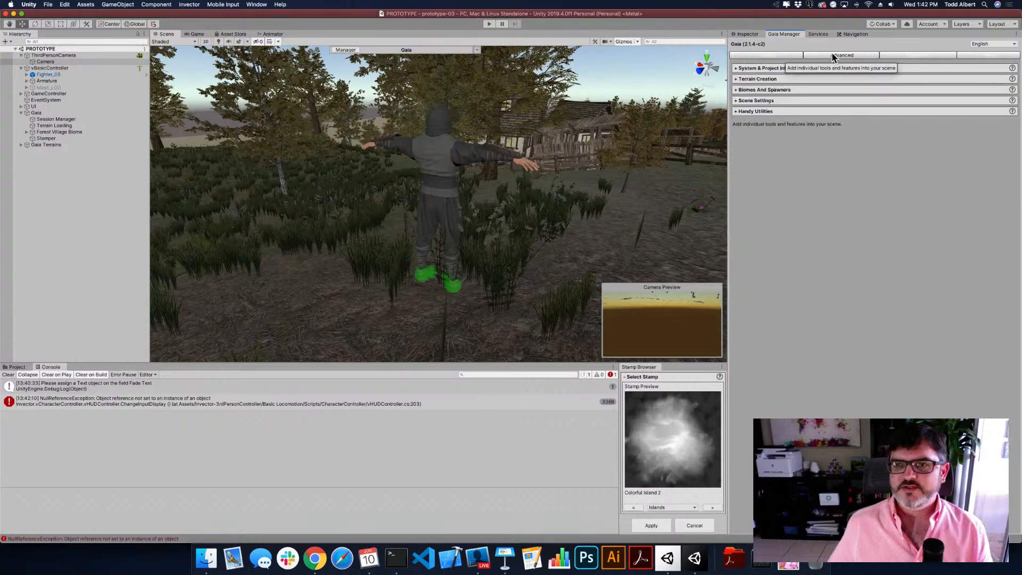
click(737, 101)
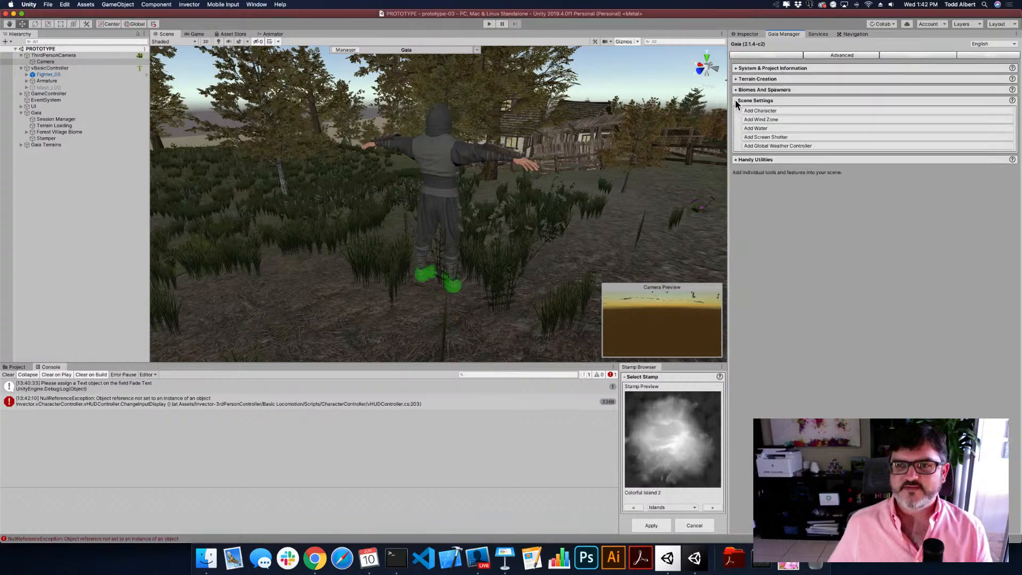
click(758, 120)
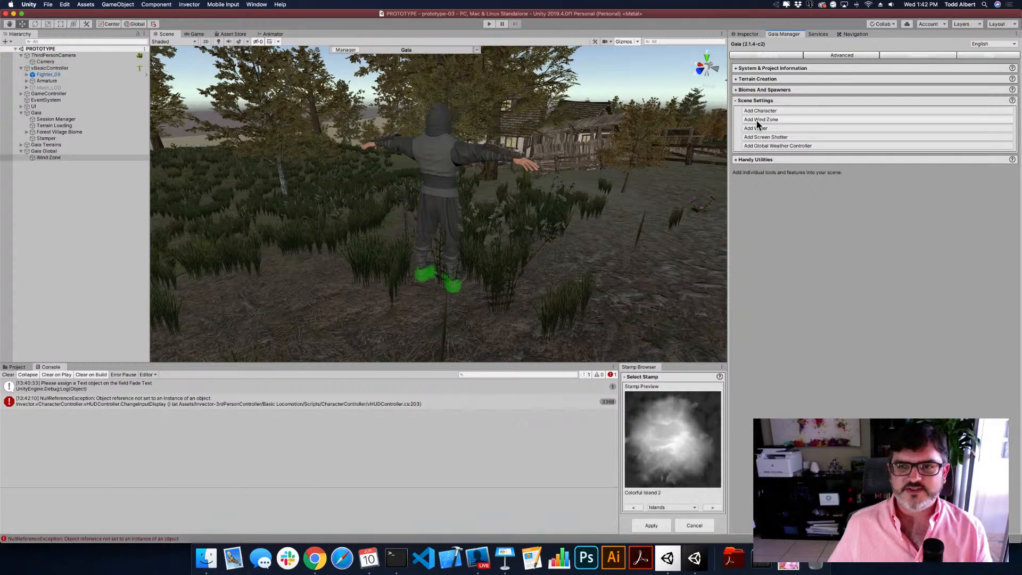
click(757, 129)
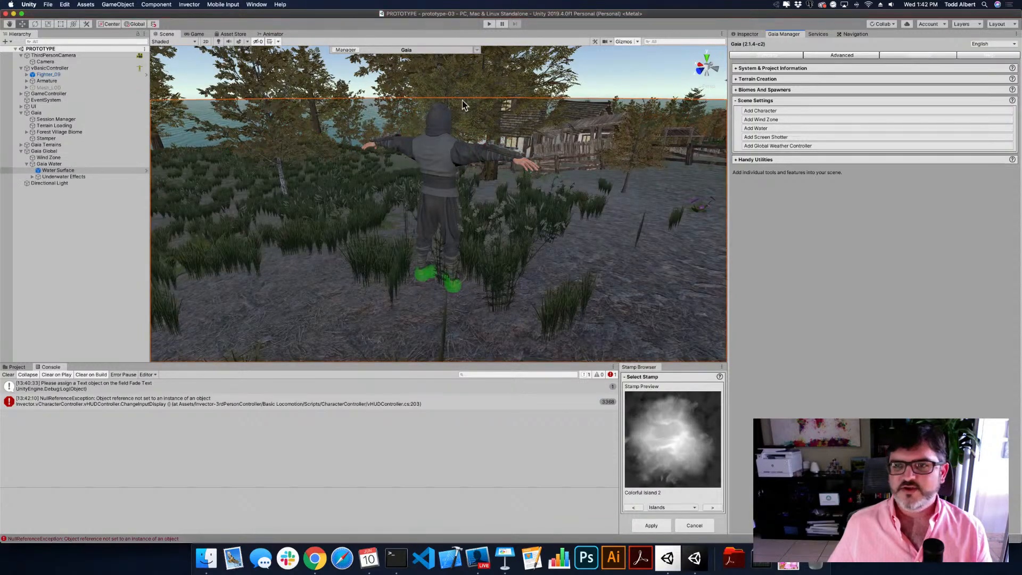
click(775, 146)
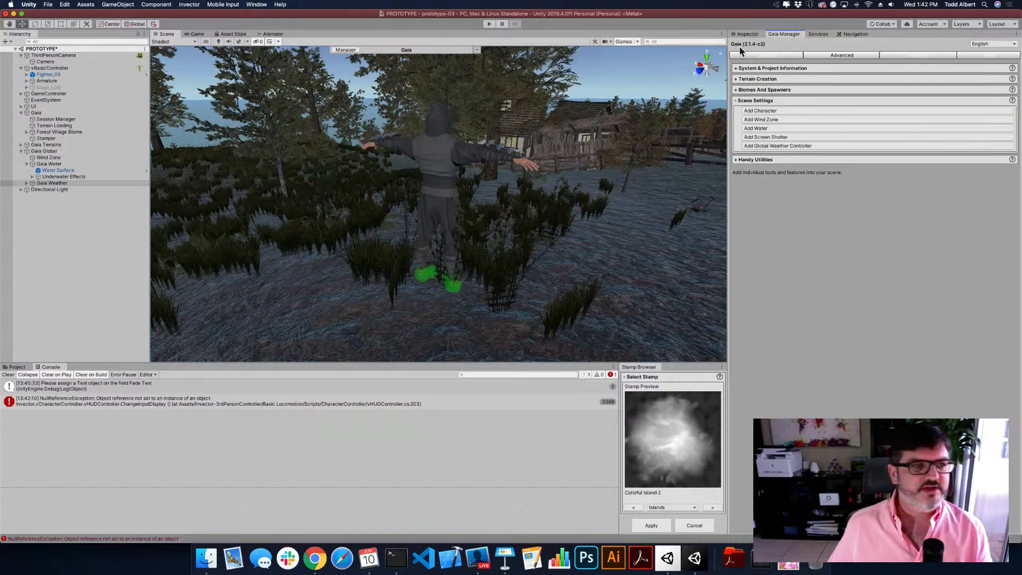
Try Evening, Morning and Night as the starting time of day on the Gaia Global object
click(747, 33)
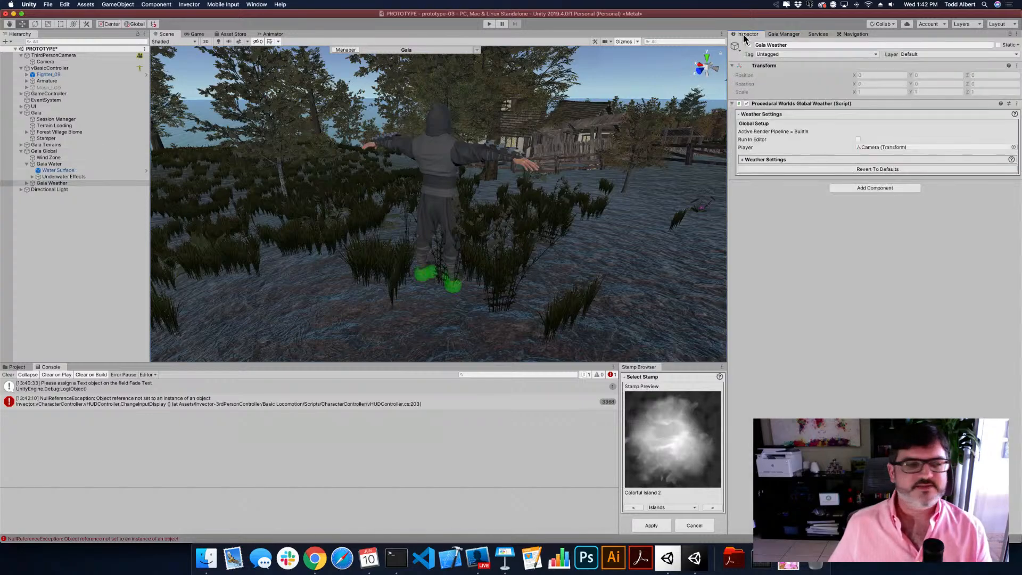
click(45, 151)
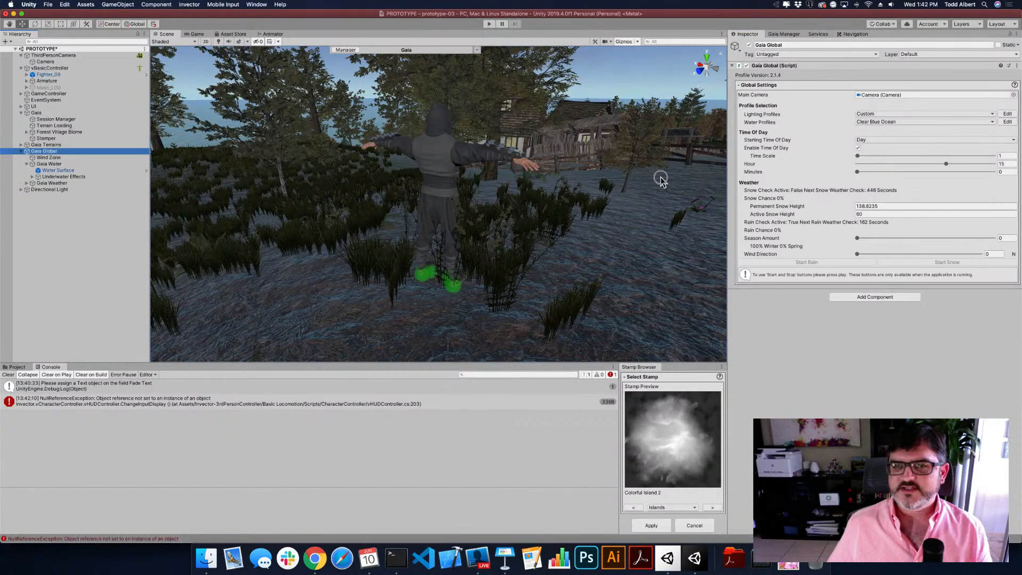
click(872, 137)
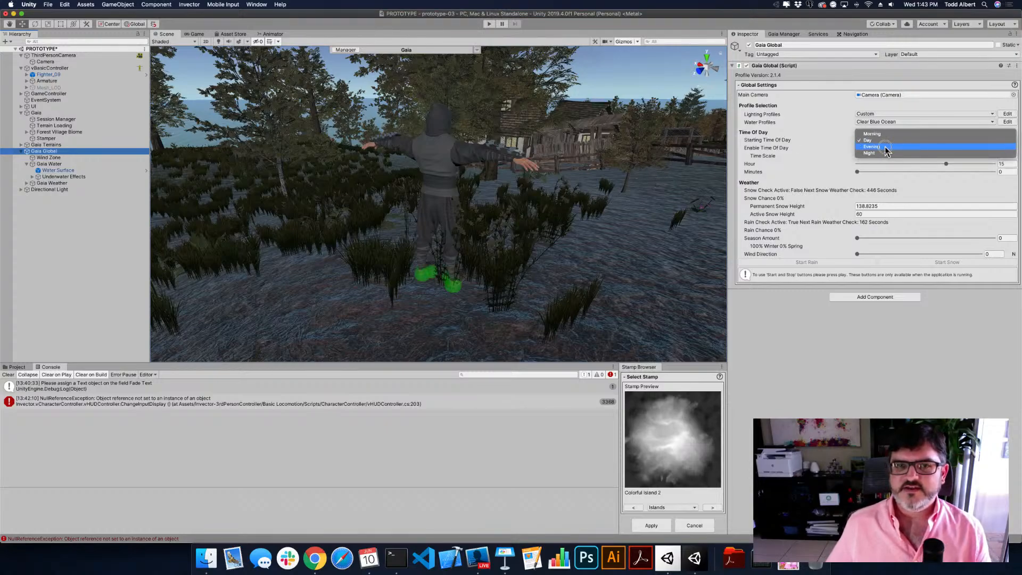
click(882, 146)
click(878, 139)
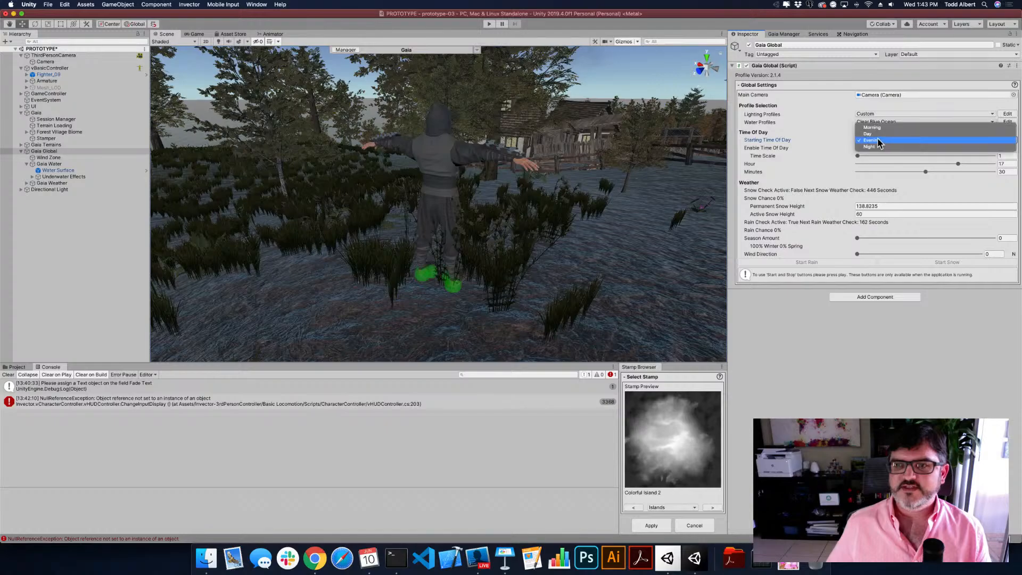
click(876, 126)
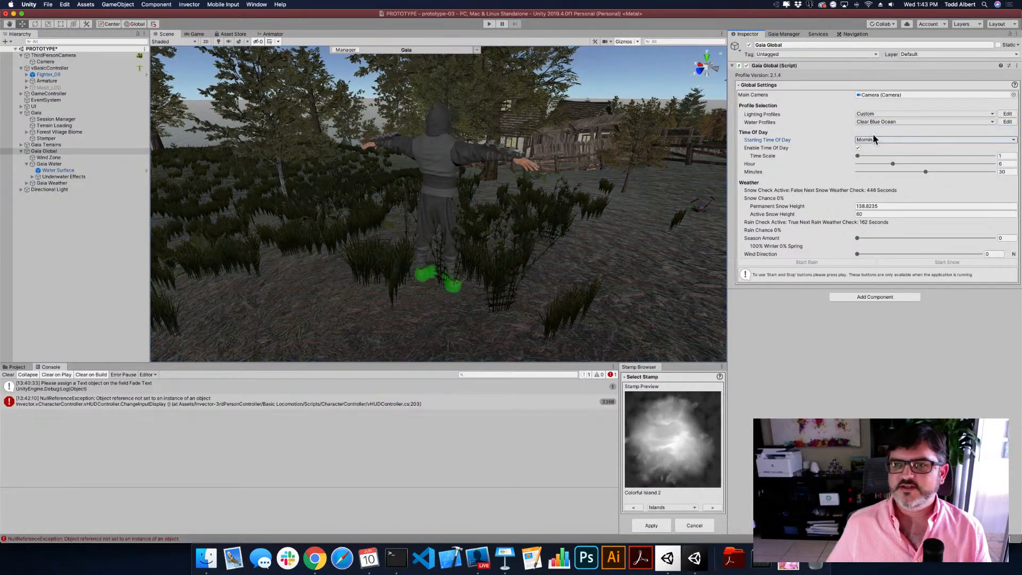
click(874, 139)
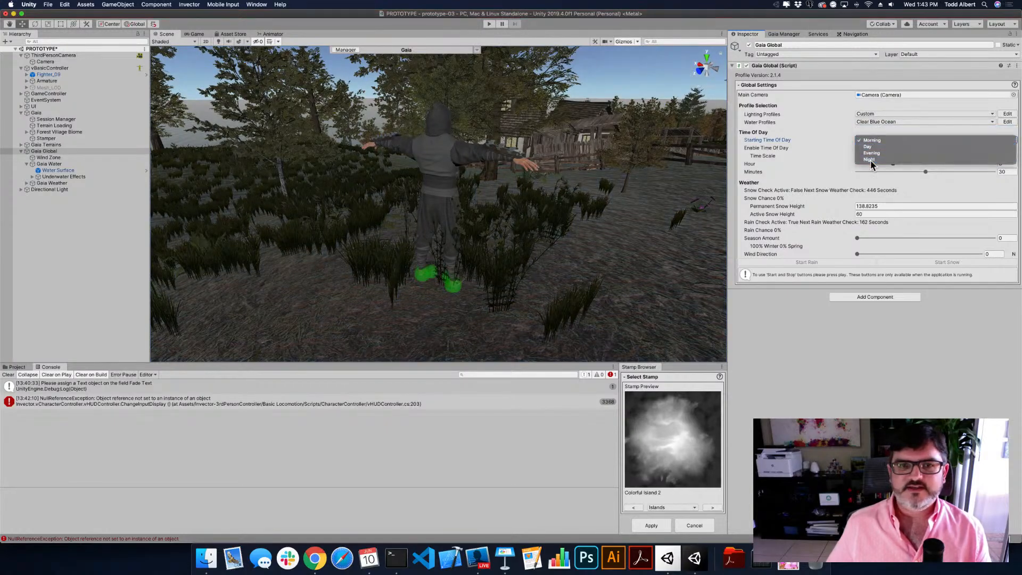
click(870, 160)
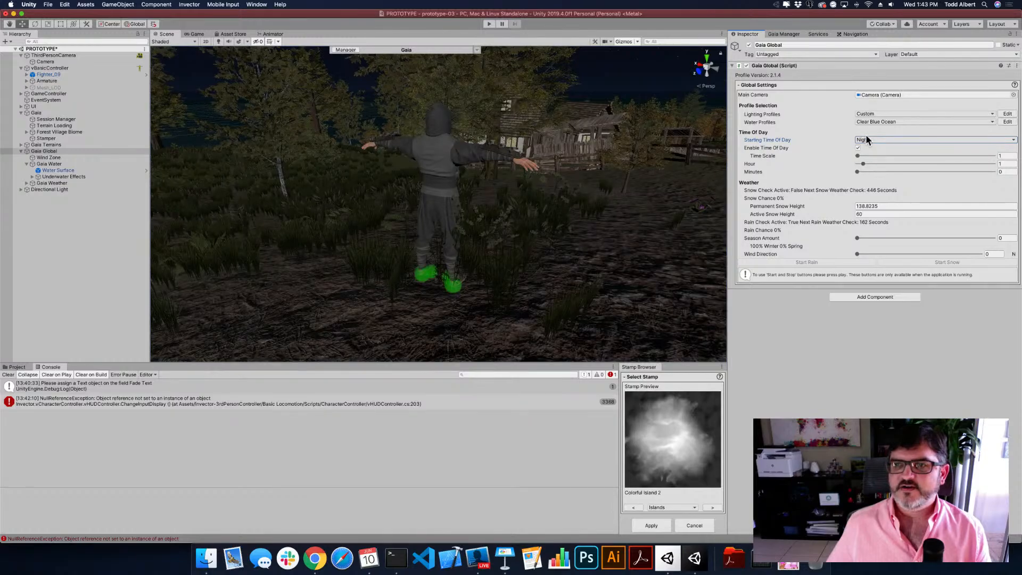
Set Gaia Global's starting time of day to Day and its hour to 10
click(867, 138)
click(868, 128)
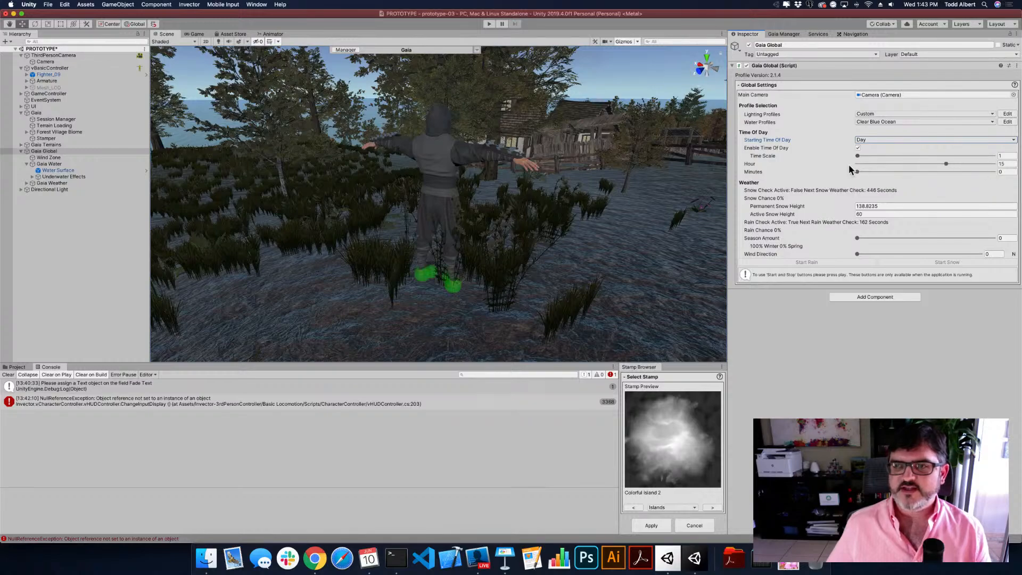
click(939, 164)
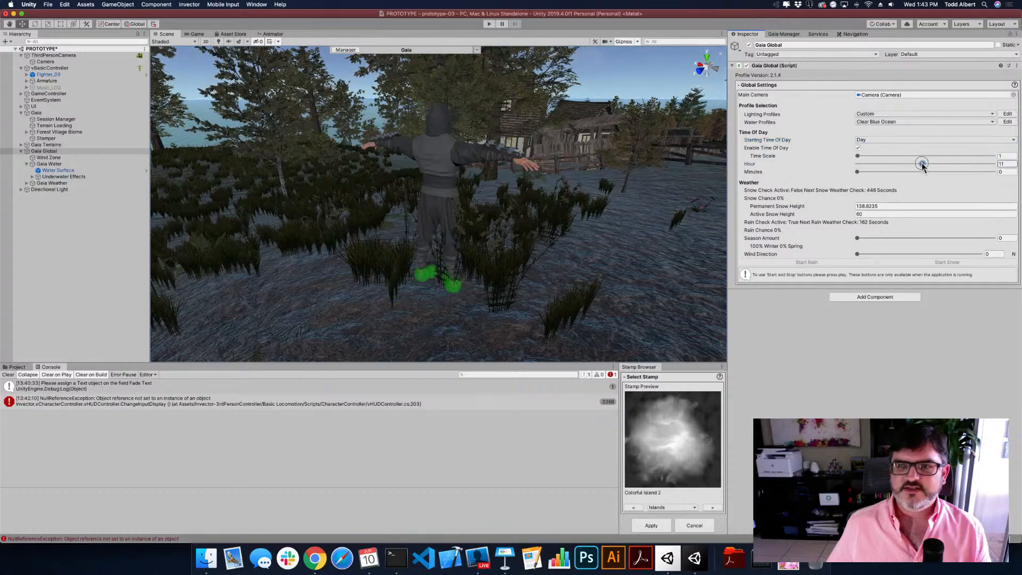
mouse_move(923, 165)
mouse_down()
mouse_move(955, 167)
mouse_move(858, 165)
mouse_move(993, 167)
mouse_move(883, 166)
mouse_move(918, 166)
mouse_up()
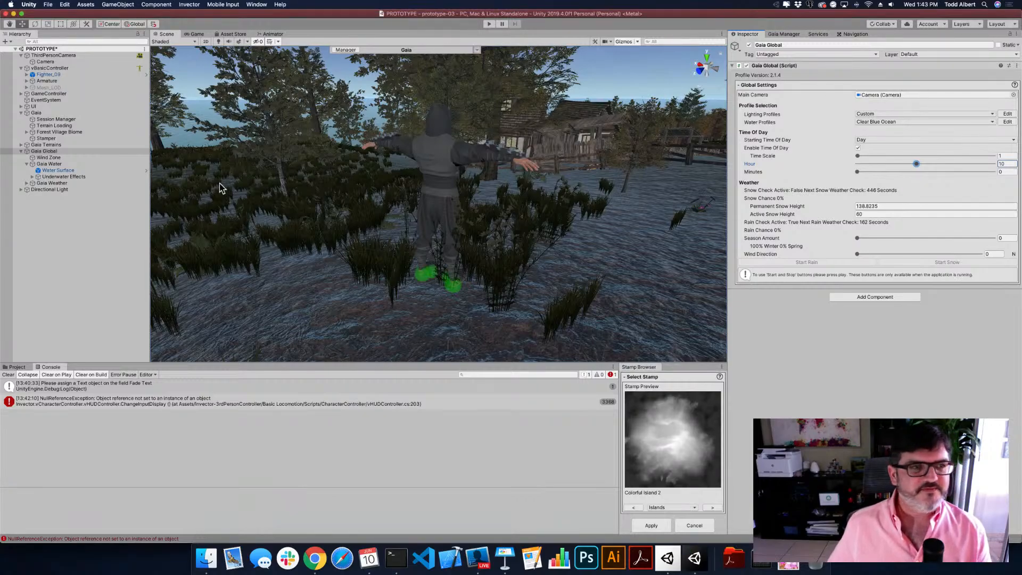
Add a Post-process Layer component to the third-person Camera and expand its settings
click(67, 61)
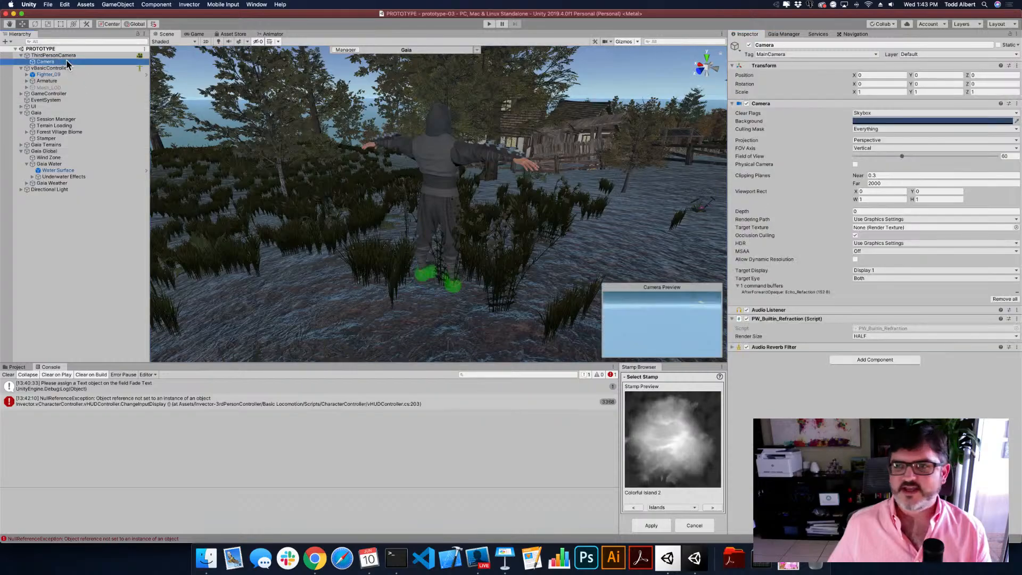
click(870, 360)
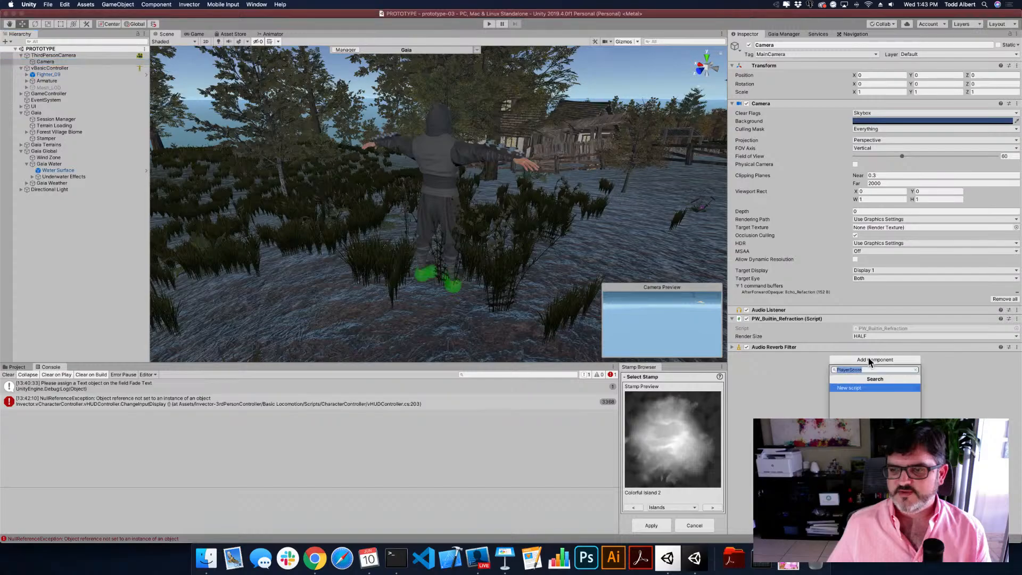
click(774, 381)
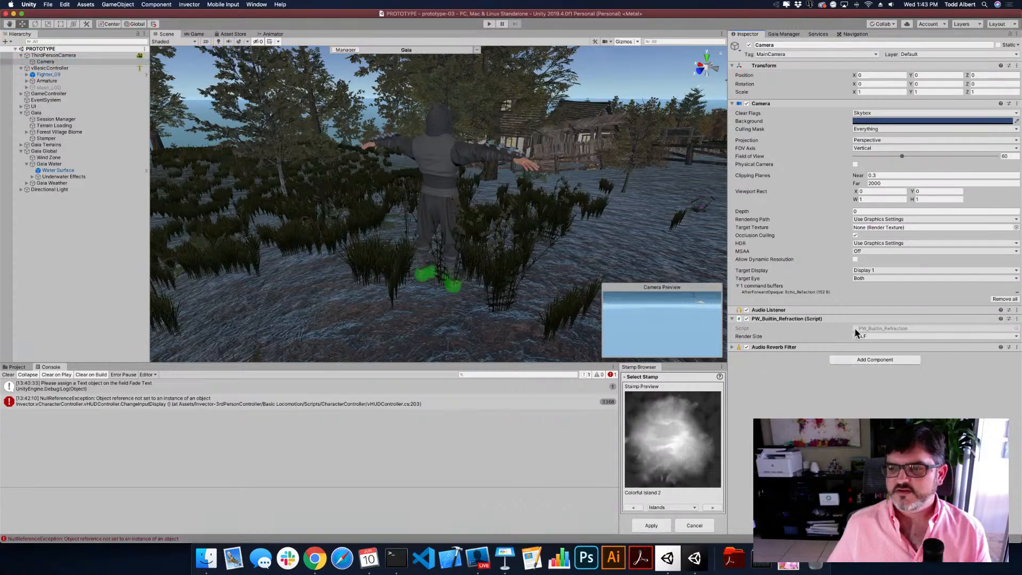
click(864, 360)
text(p)
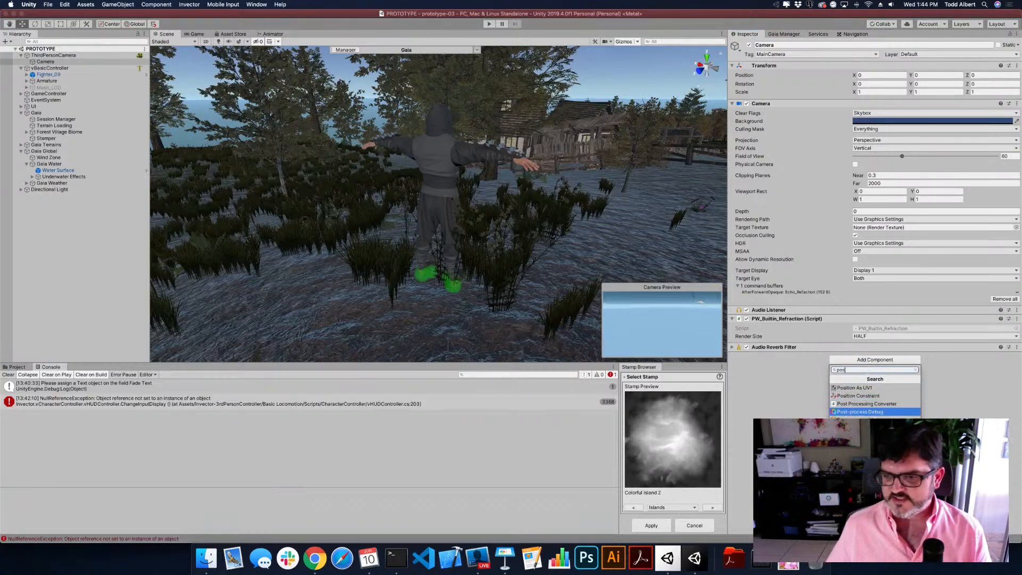
text(os)
key(Return)
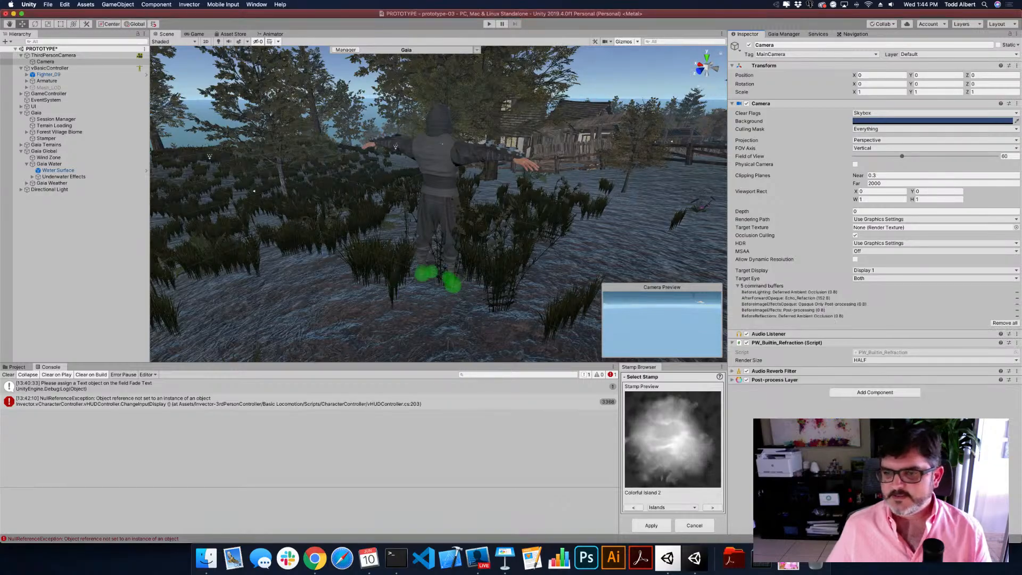
click(807, 379)
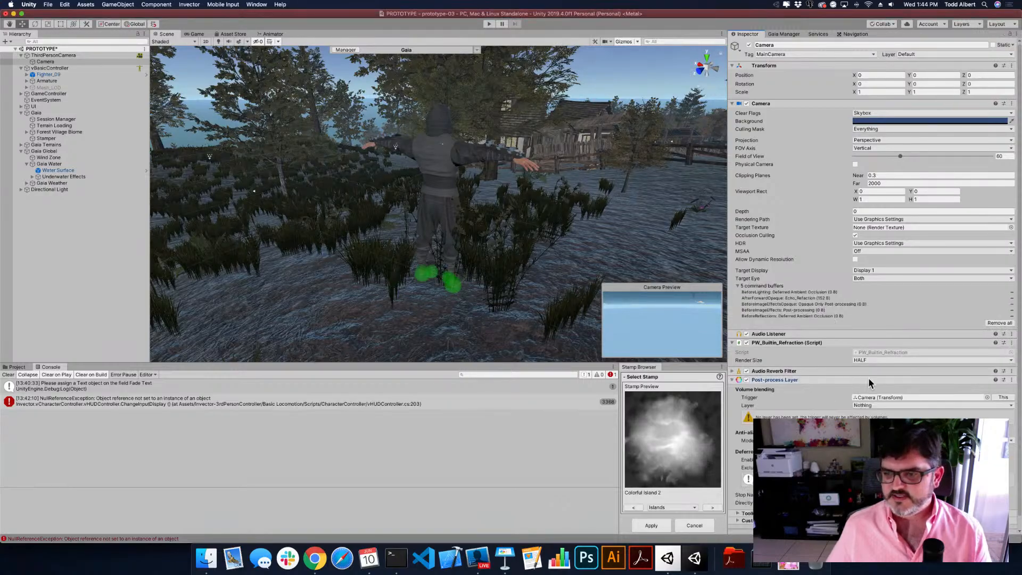
scroll(871, 386, down, 1)
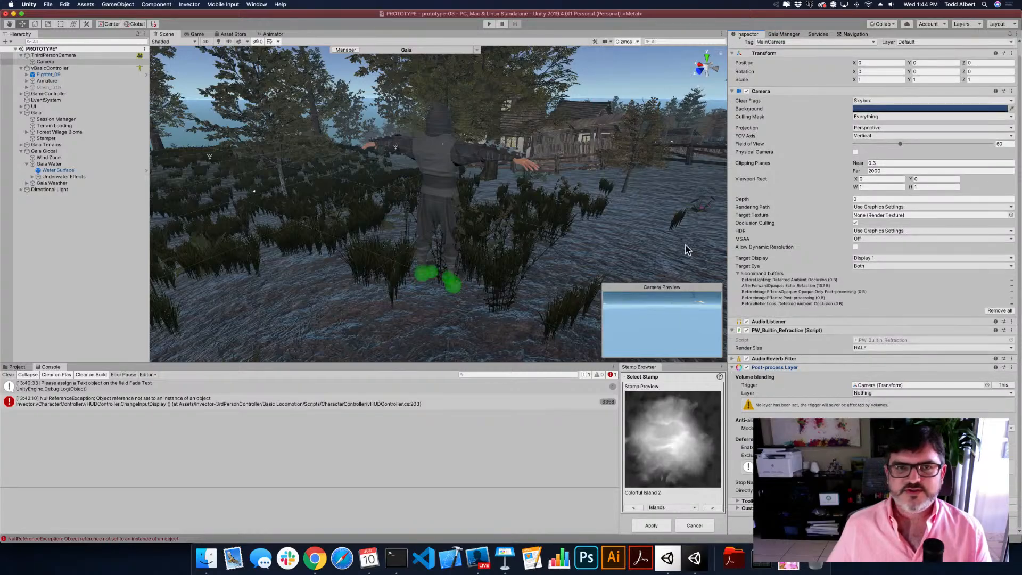
Play the scene and run the fighter past the village house and through the forest to check the lighting and scenery
click(488, 25)
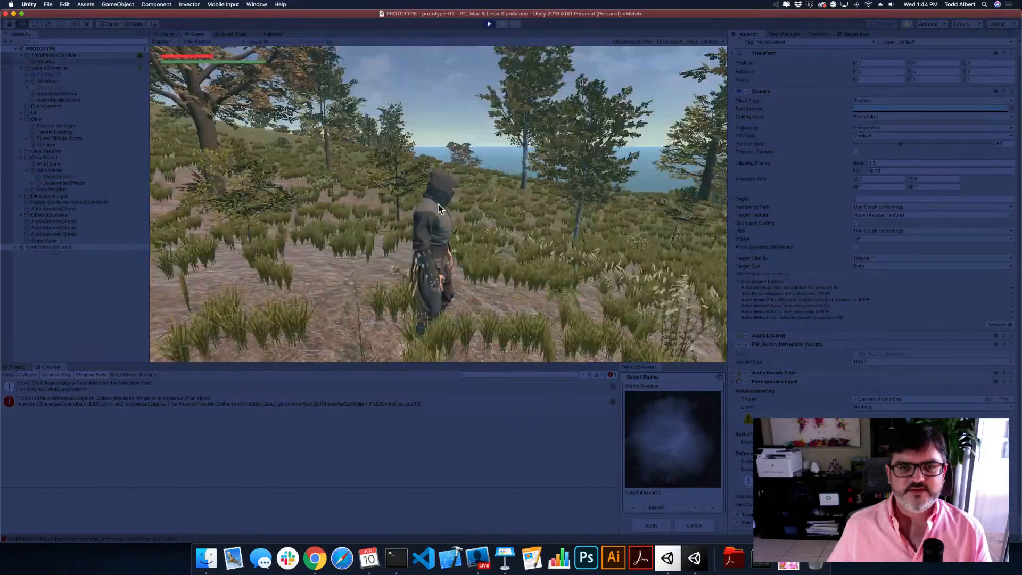
key(w)
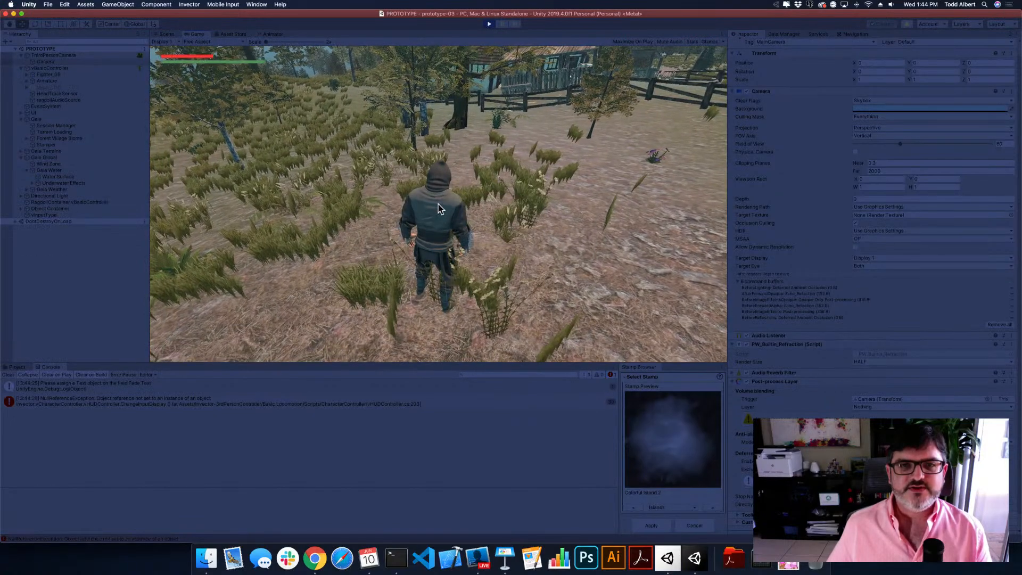
key(a)
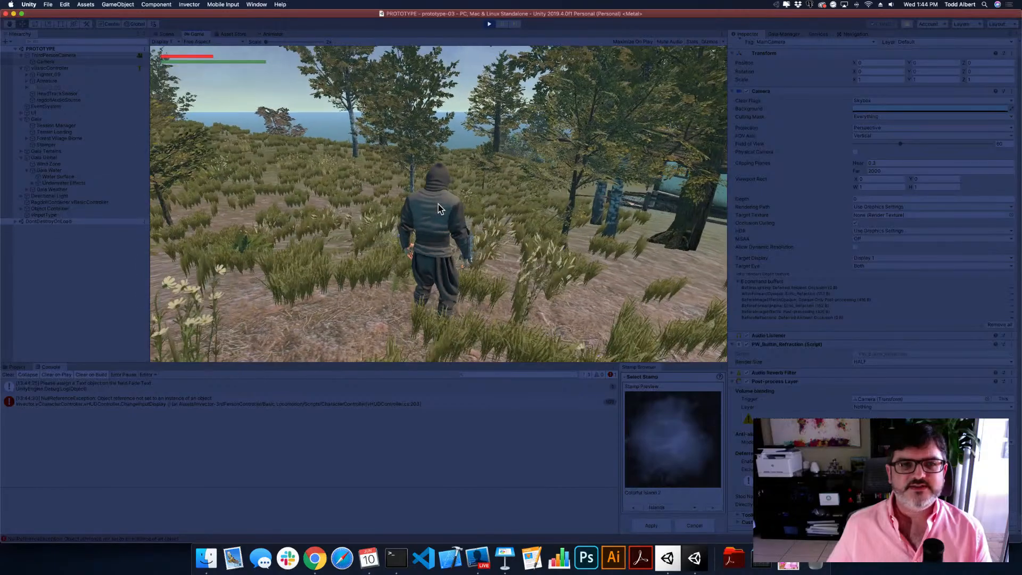
key(d)
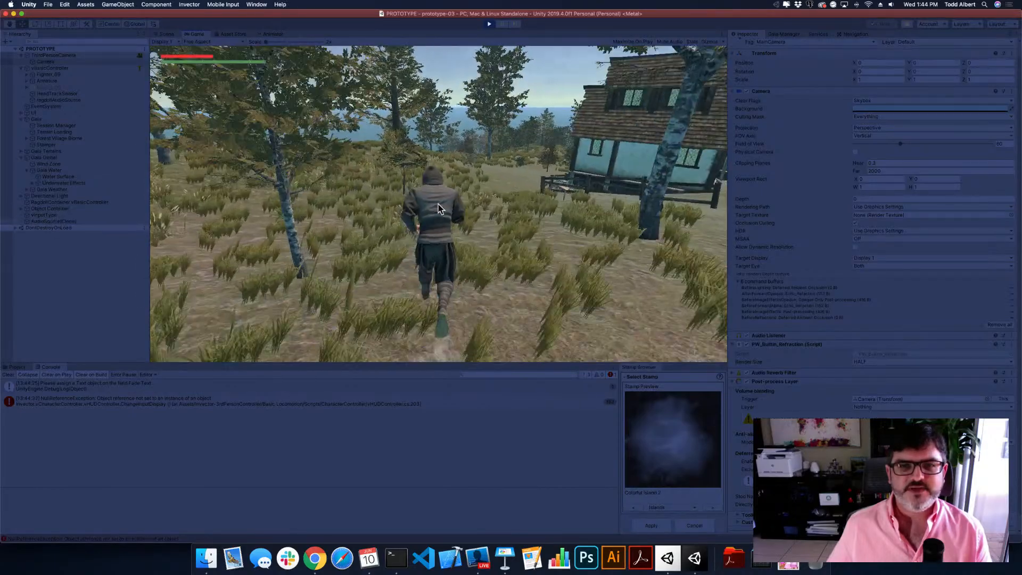
key(w)
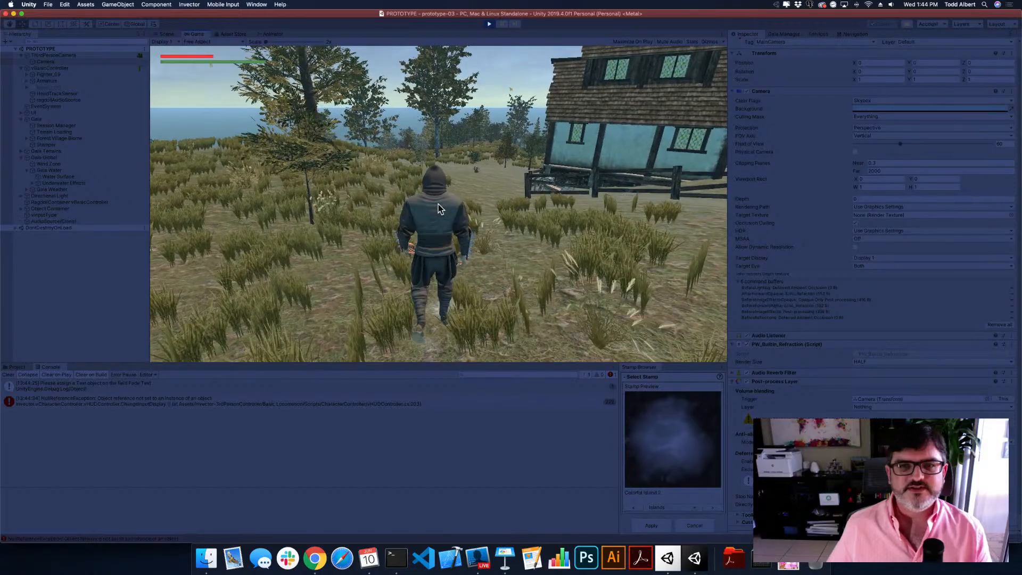
key(w)
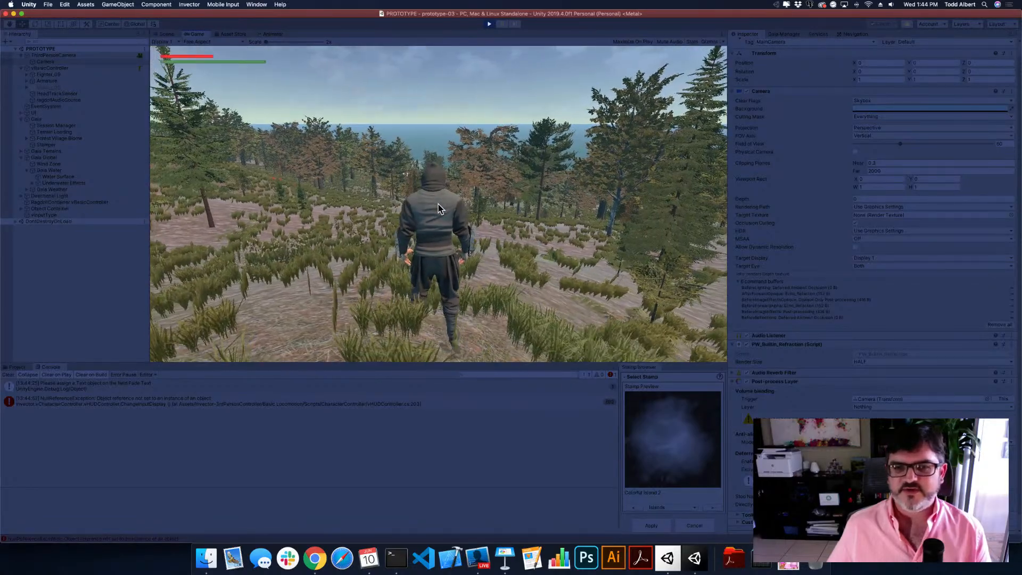
key(w)
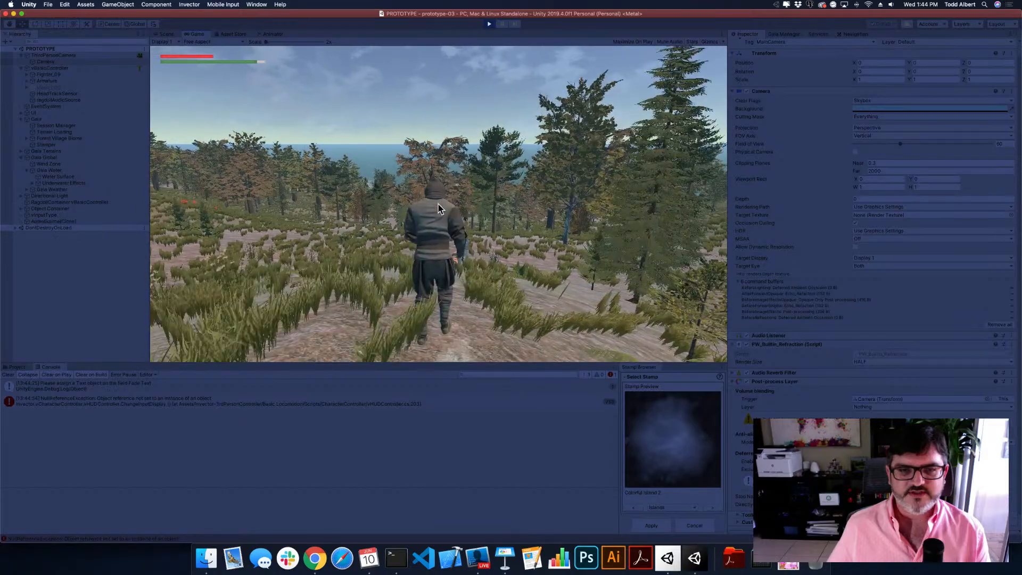
key(shift)
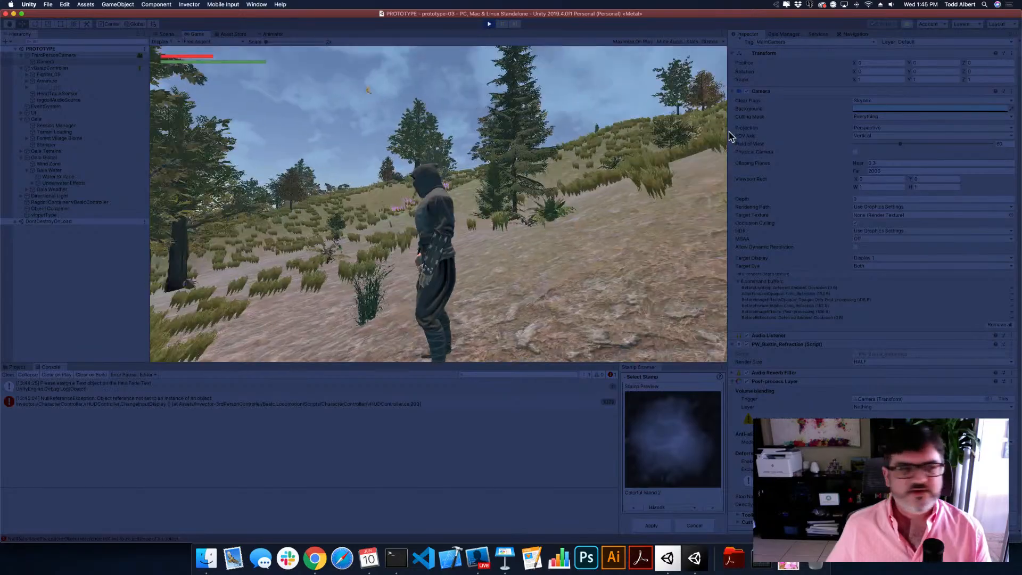
While the scene runs, start rain from the Gaia Global weather settings, look around the fighter, and stop the rain
click(91, 157)
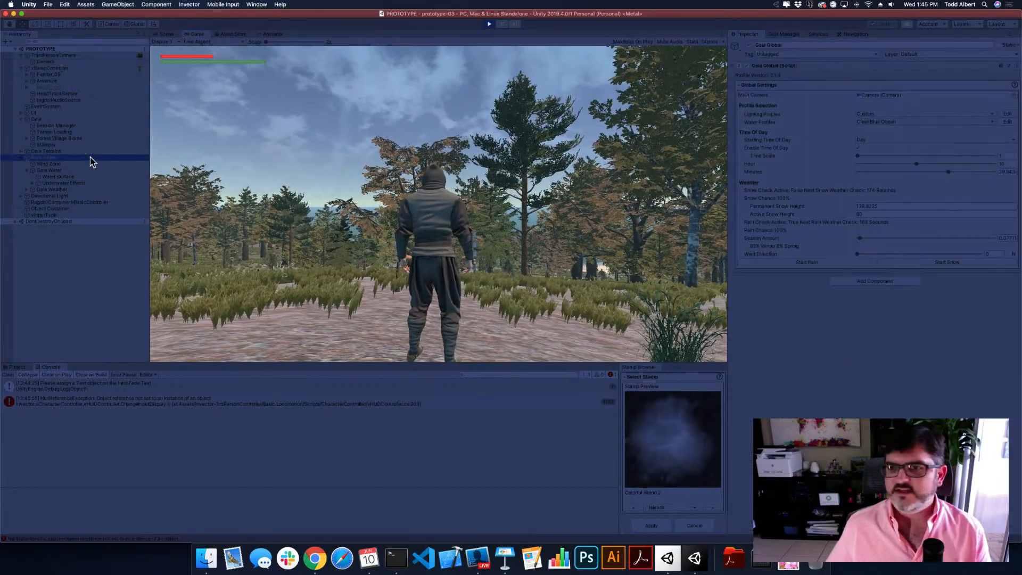
click(819, 261)
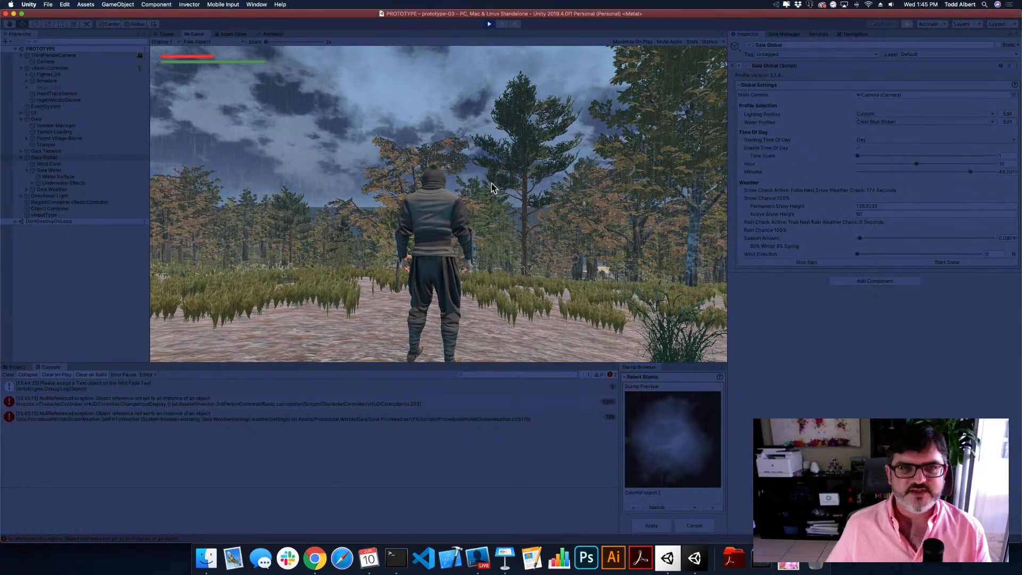
click(438, 205)
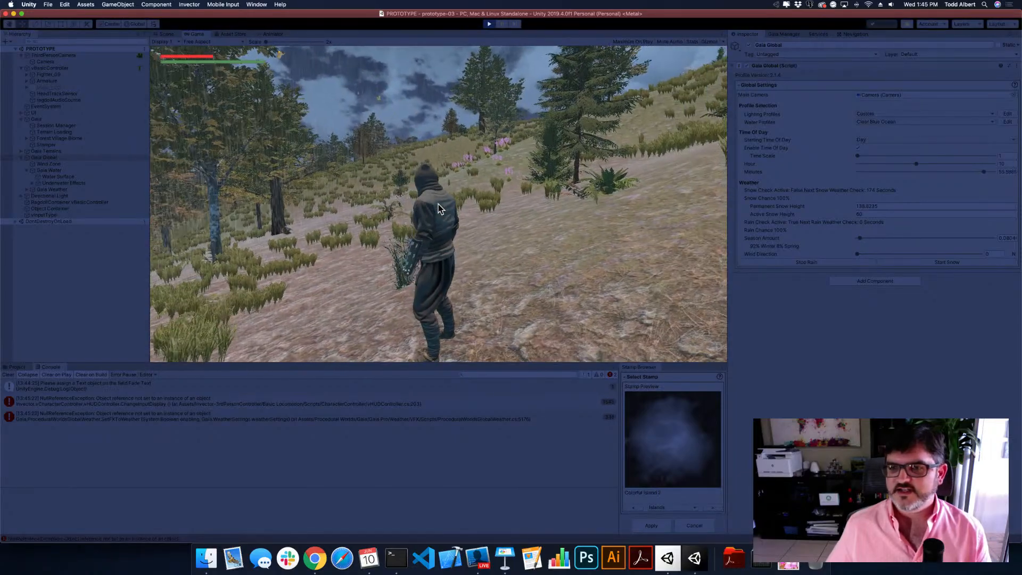
click(776, 265)
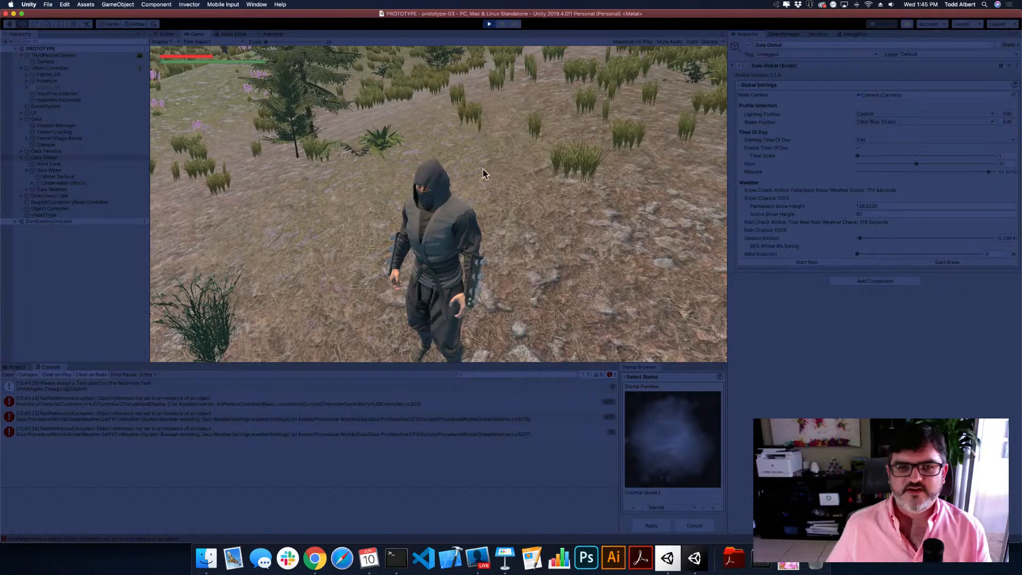
click(482, 169)
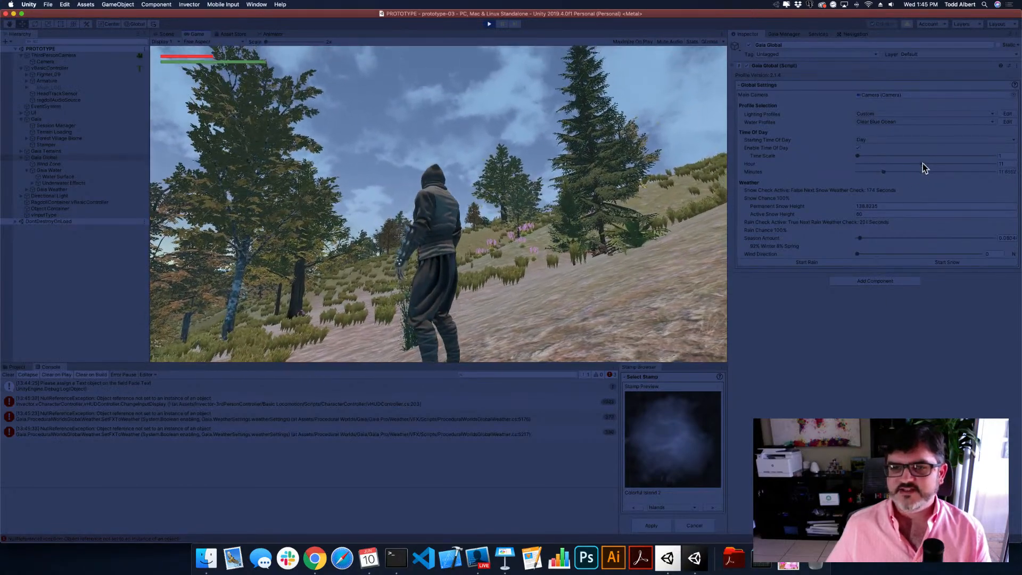
Preview a night sky in the running game by raising Gaia Global's hour, return the hour to 10, and look around
drag(923, 165, 970, 166)
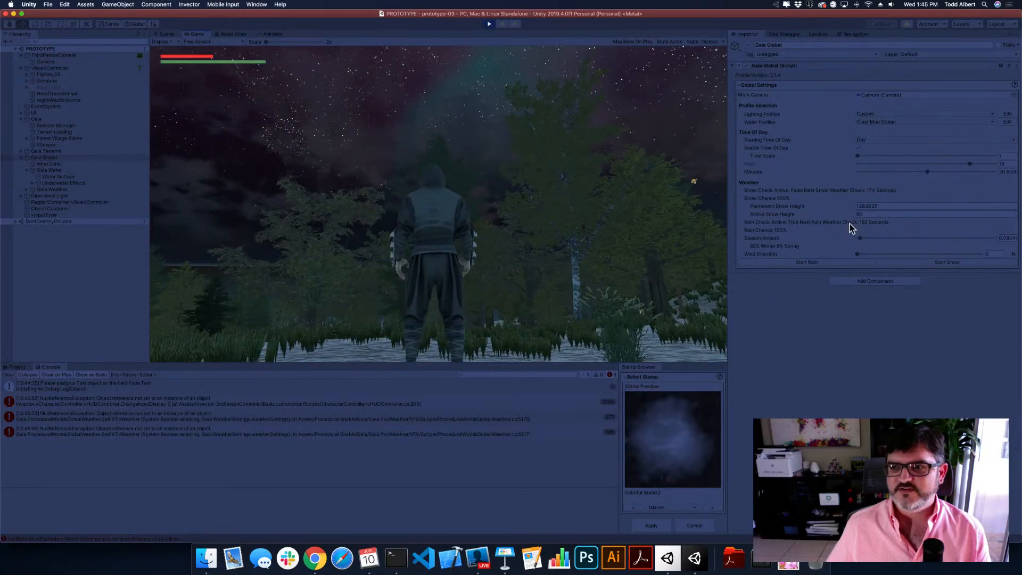
click(970, 164)
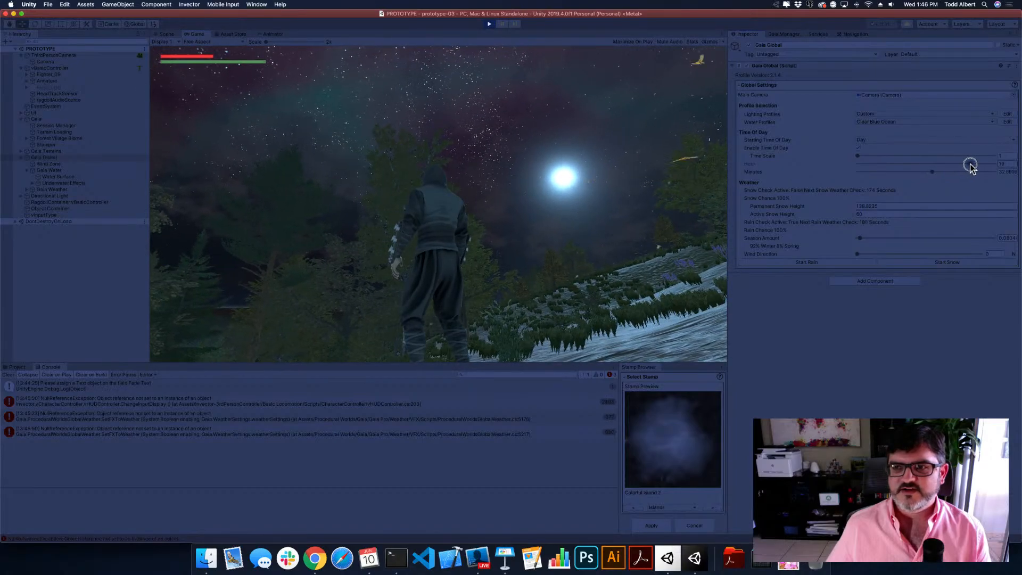
drag(970, 165, 919, 164)
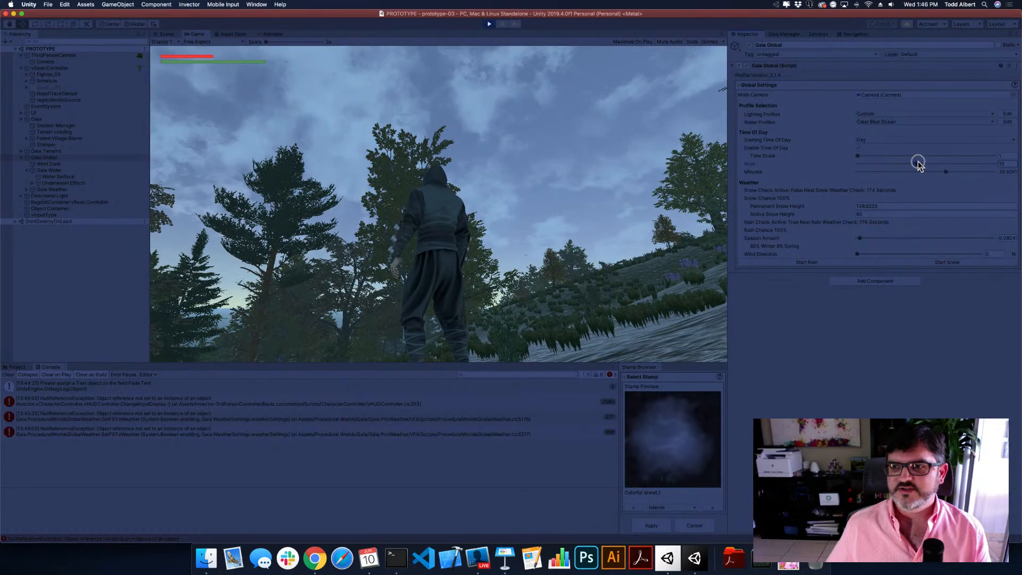
right_drag(438, 205, 438, 205)
Toggle the Camera's Post-process Layer off and on in the running scene to compare the look, stop playing, and show the Gaia Manager
key(Escape)
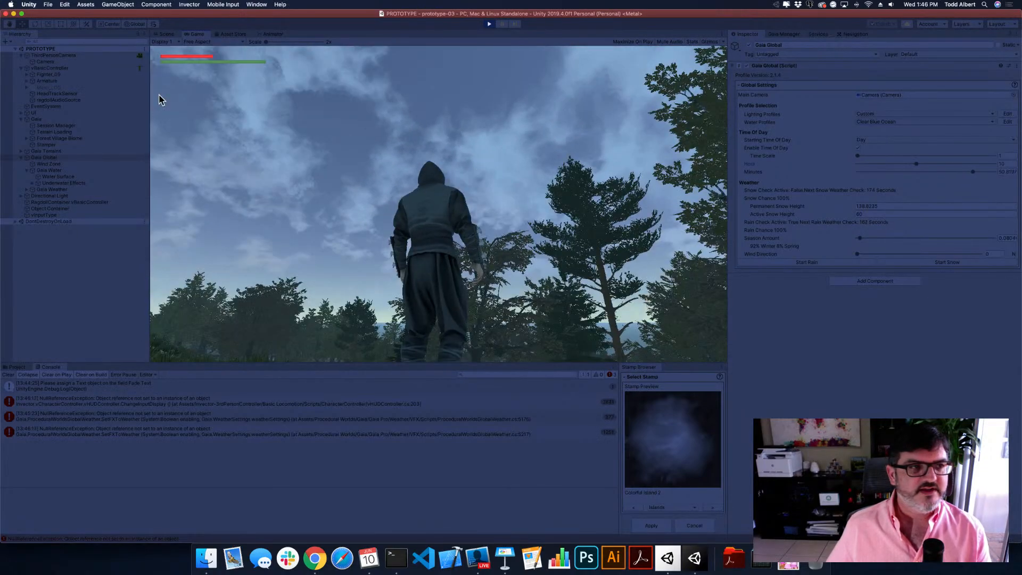
click(101, 62)
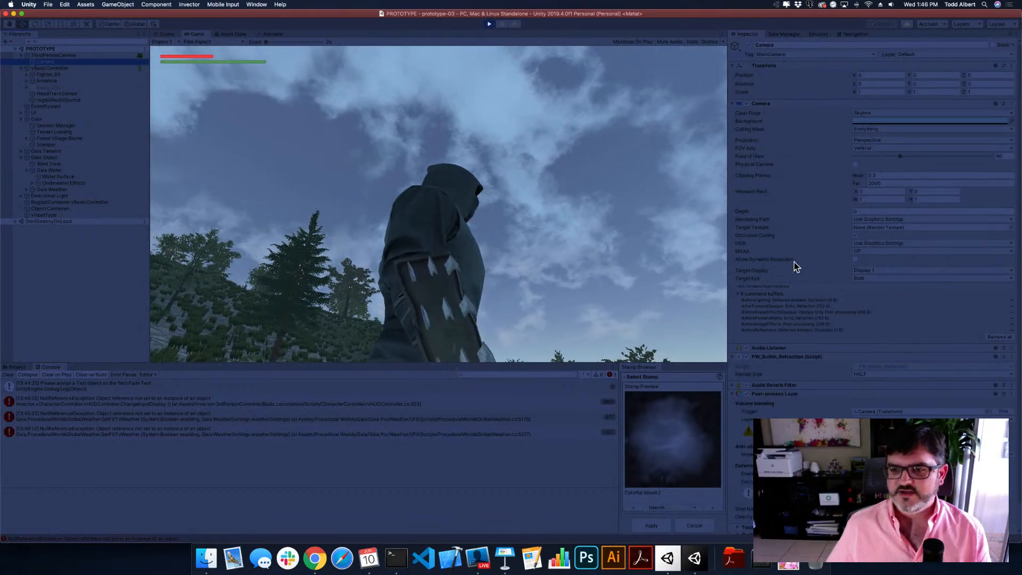
click(746, 393)
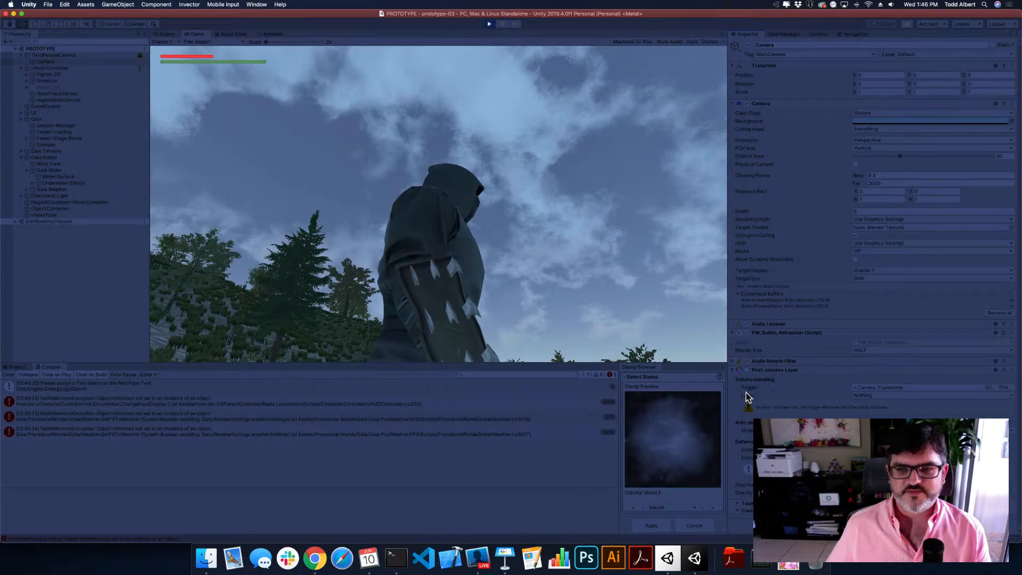
click(746, 369)
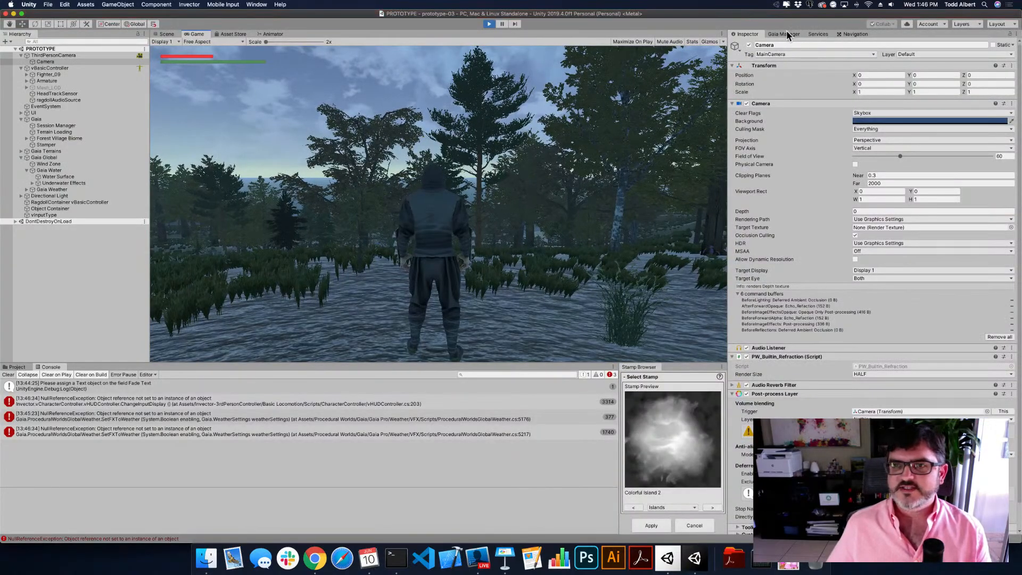
key(super+p)
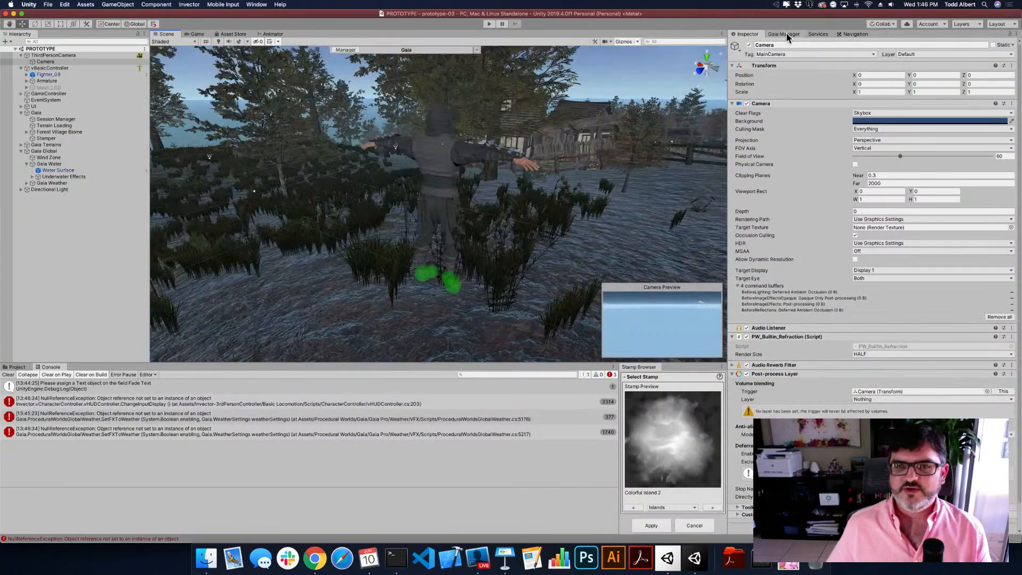
click(787, 34)
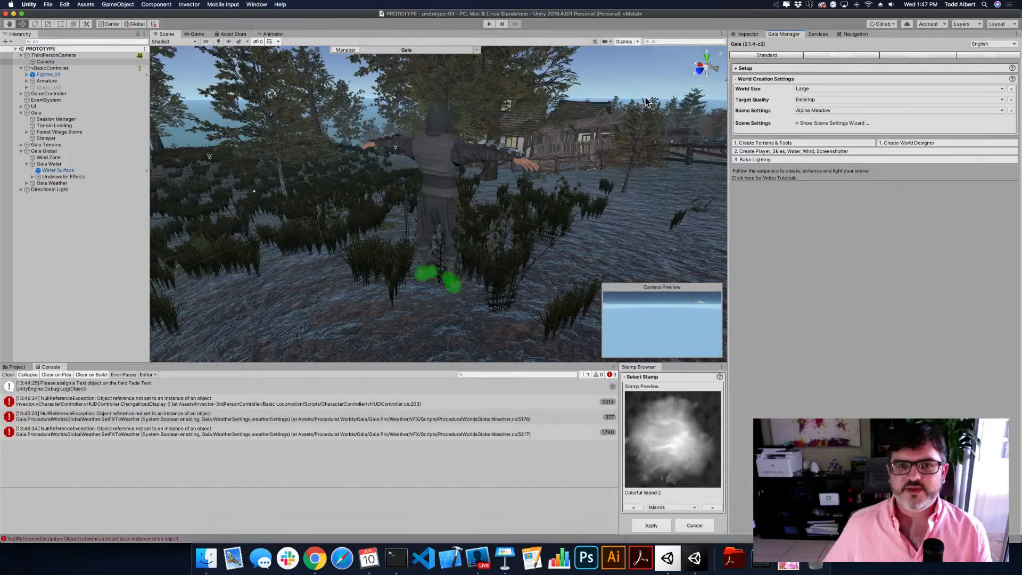
Select ThirdPersonCamera and vBasicController and move them together away from the village, farther across the island
key(w)
right_drag(523, 154, 538, 278)
click(69, 55)
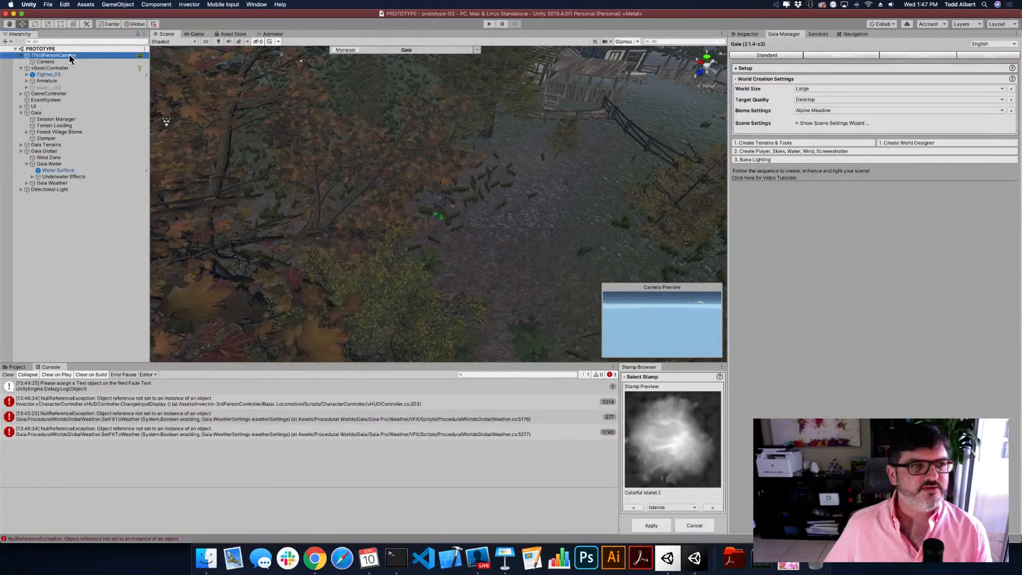
click(22, 55)
shift+click(49, 62)
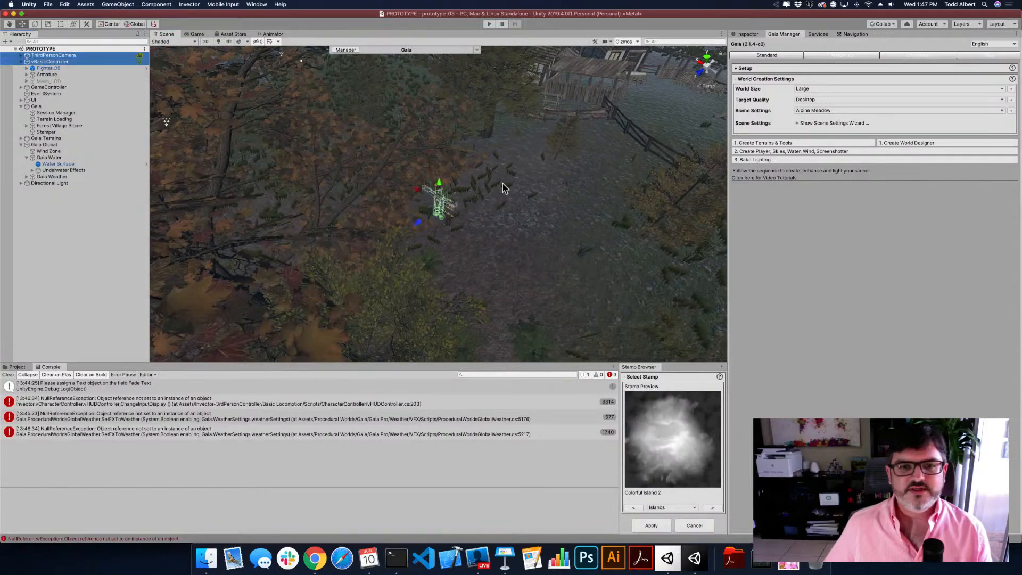
scroll(483, 190, down, 10)
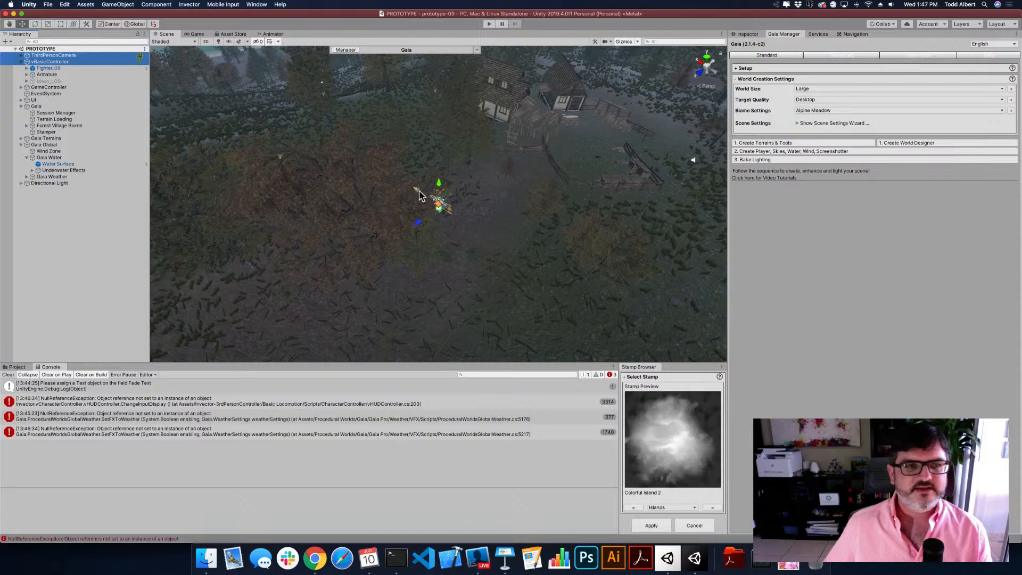
drag(416, 189, 207, 33)
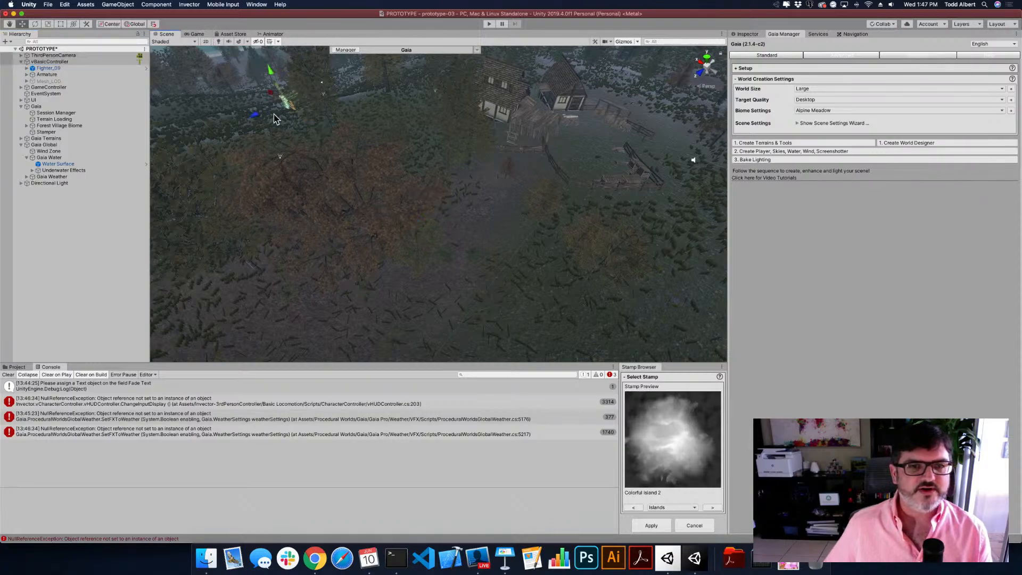
right_drag(283, 128, 312, 151)
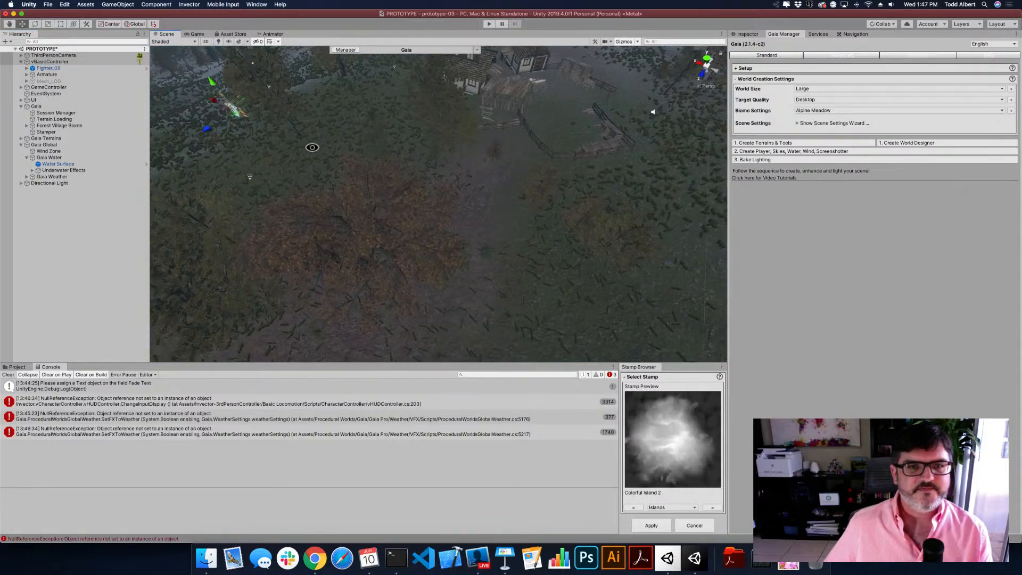
scroll(312, 151, down, 10)
drag(367, 172, 234, 96)
alt+drag(315, 180, 474, 142)
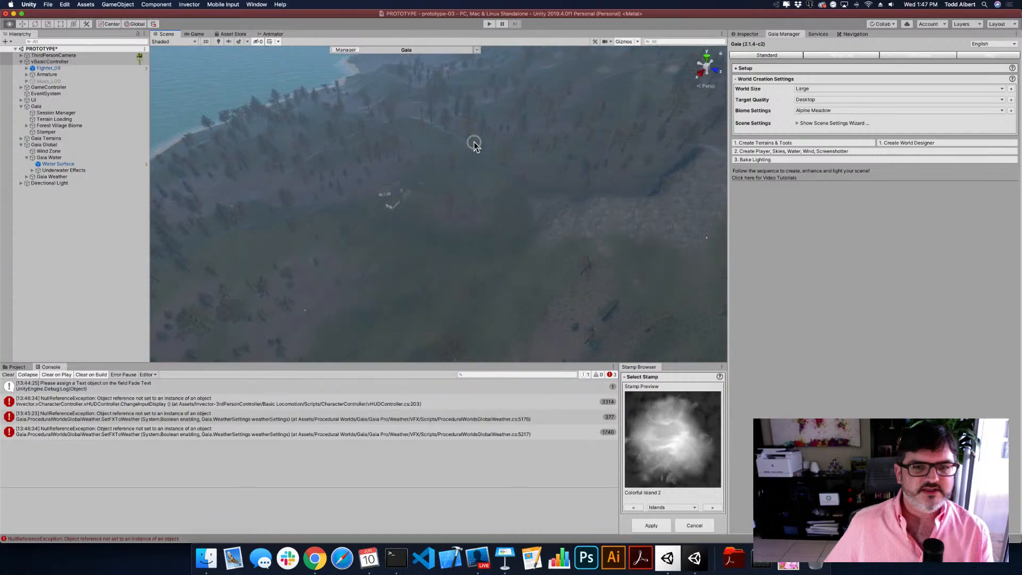
Lower vBasicController and ThirdPersonCamera together toward the forest floor and shift them sideways
double_click(58, 66)
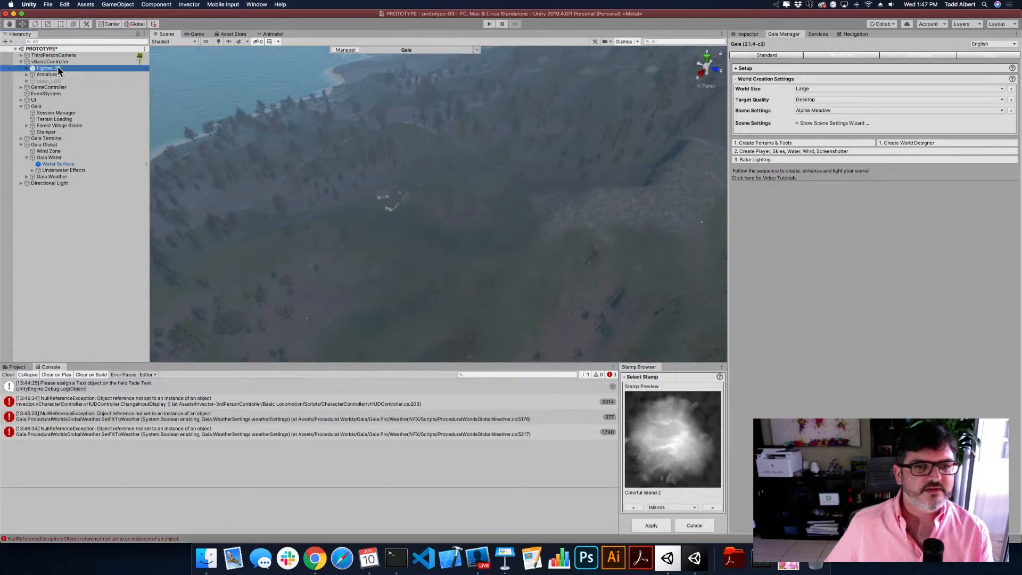
click(56, 62)
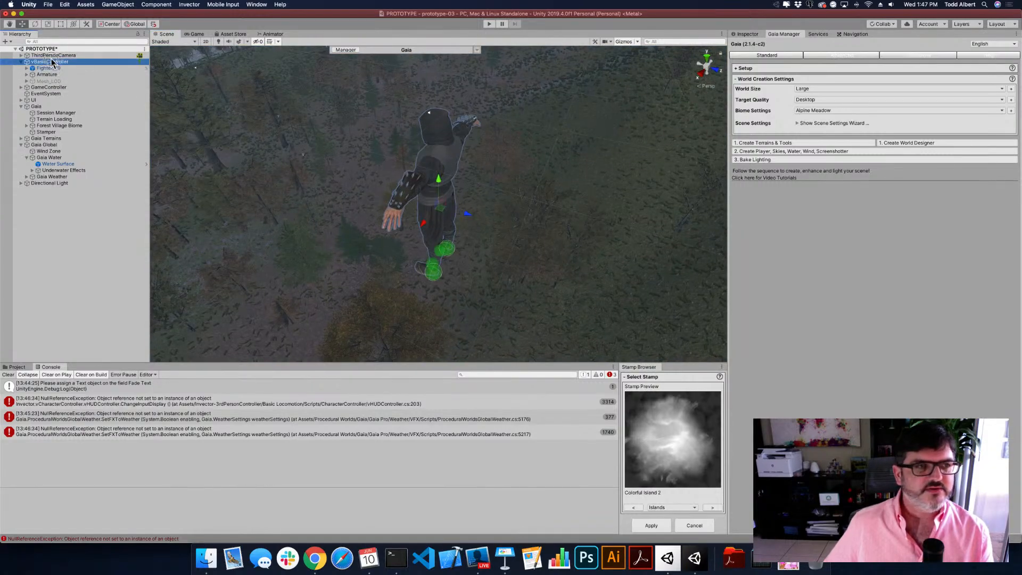
shift+click(52, 56)
scroll(324, 224, down, 5)
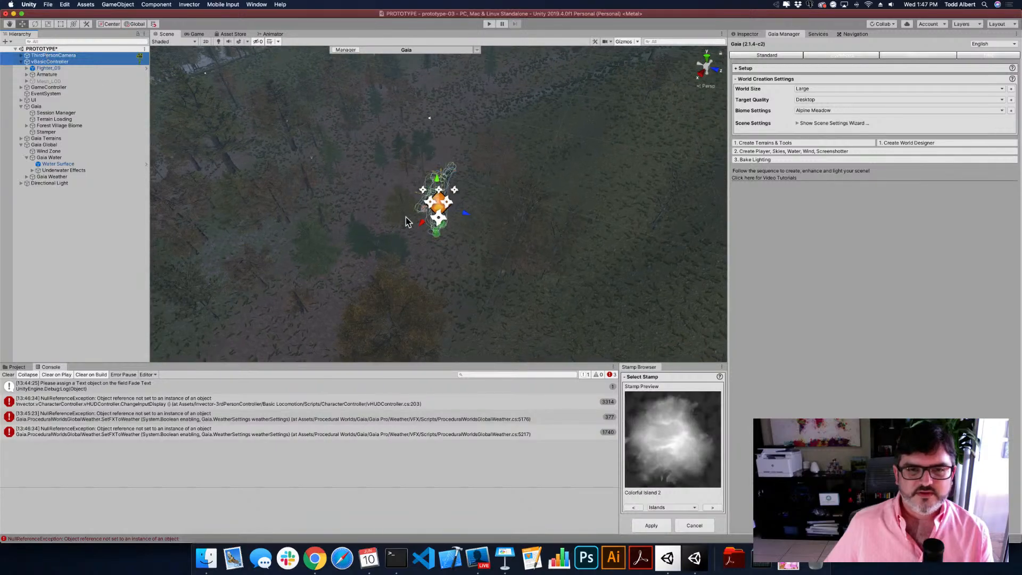
drag(434, 237, 417, 337)
double_click(48, 68)
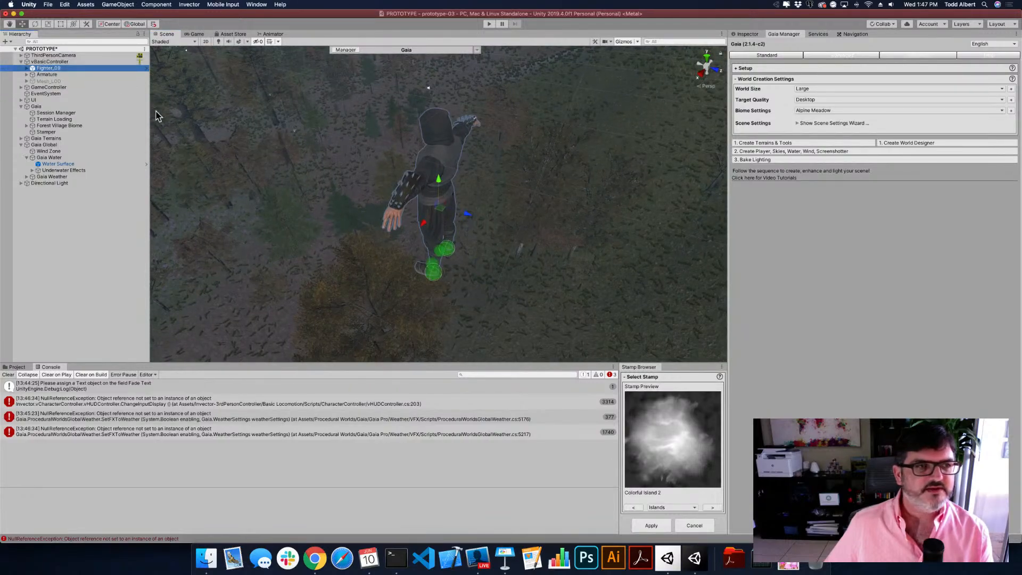
click(88, 62)
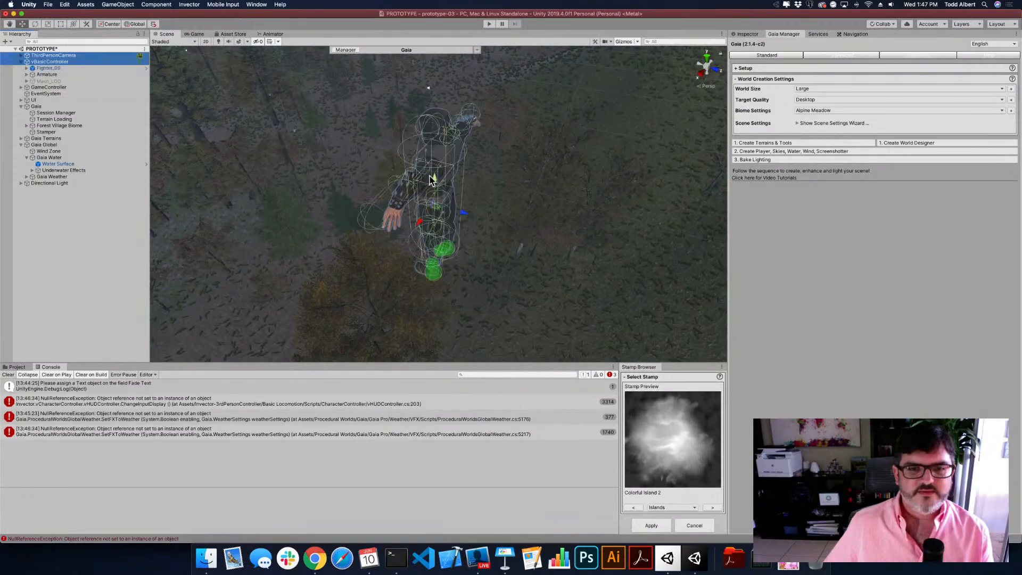
drag(434, 178, 448, 512)
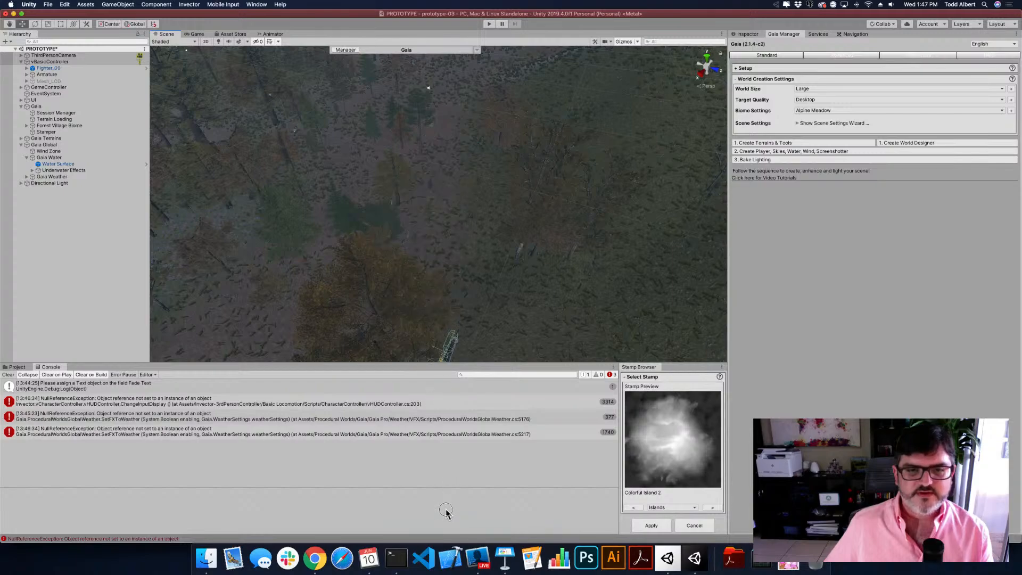
right_drag(501, 230, 419, 271)
scroll(419, 270, down, 8)
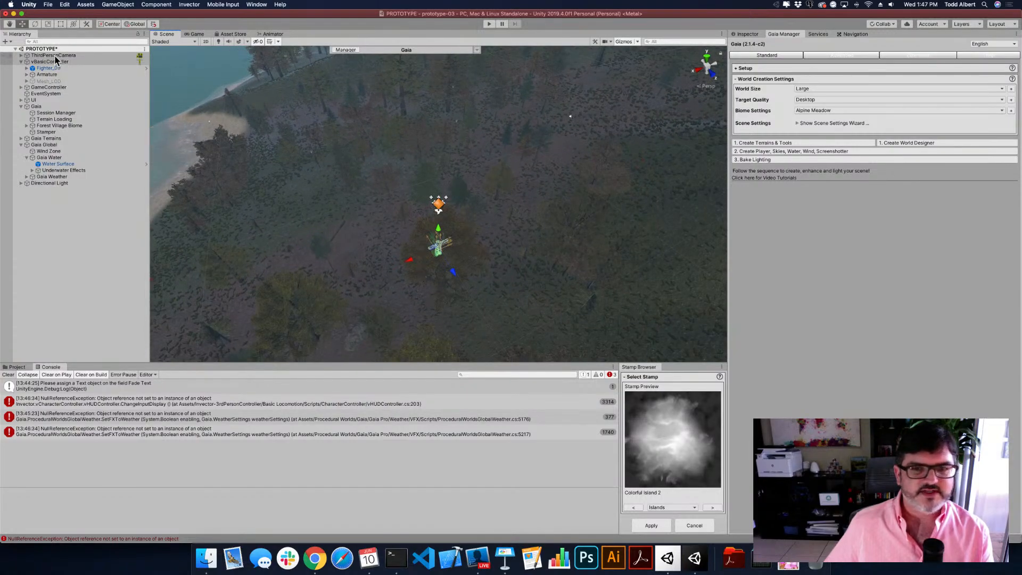
drag(455, 281, 509, 270)
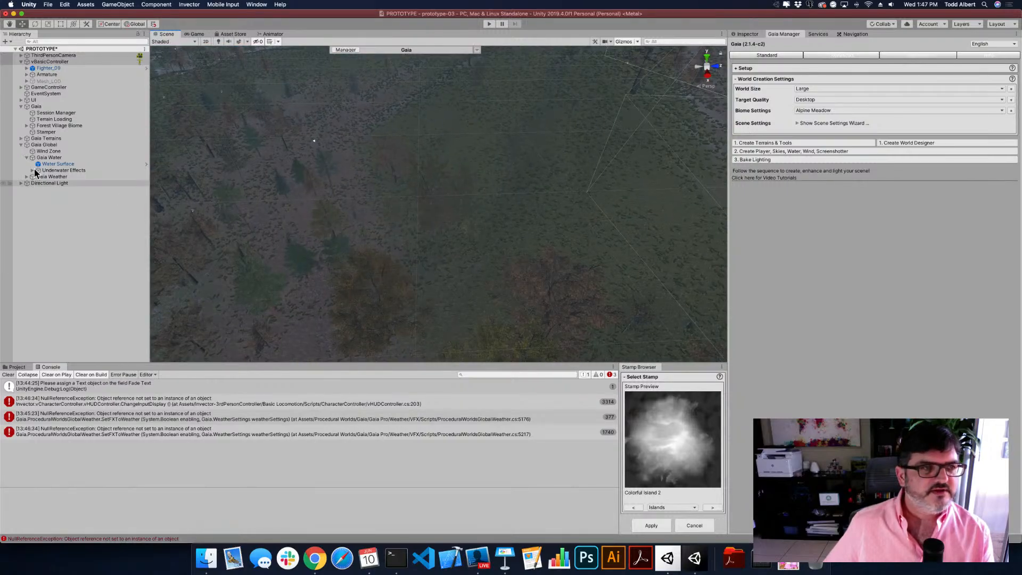
Focus on Fighter_09 and raise it vertically toward the terrain surface
click(49, 69)
double_click(49, 69)
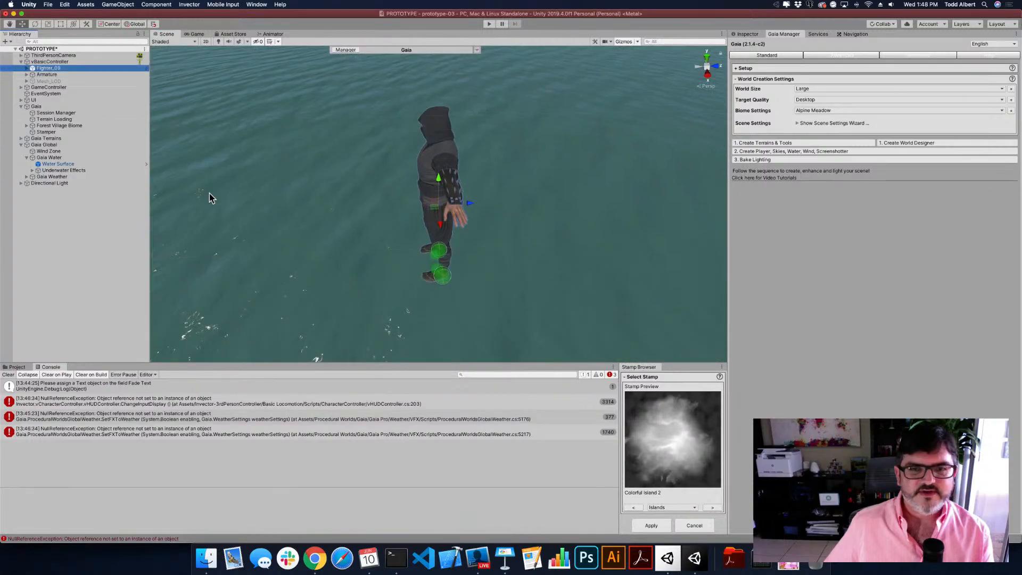
scroll(400, 189, down, 10)
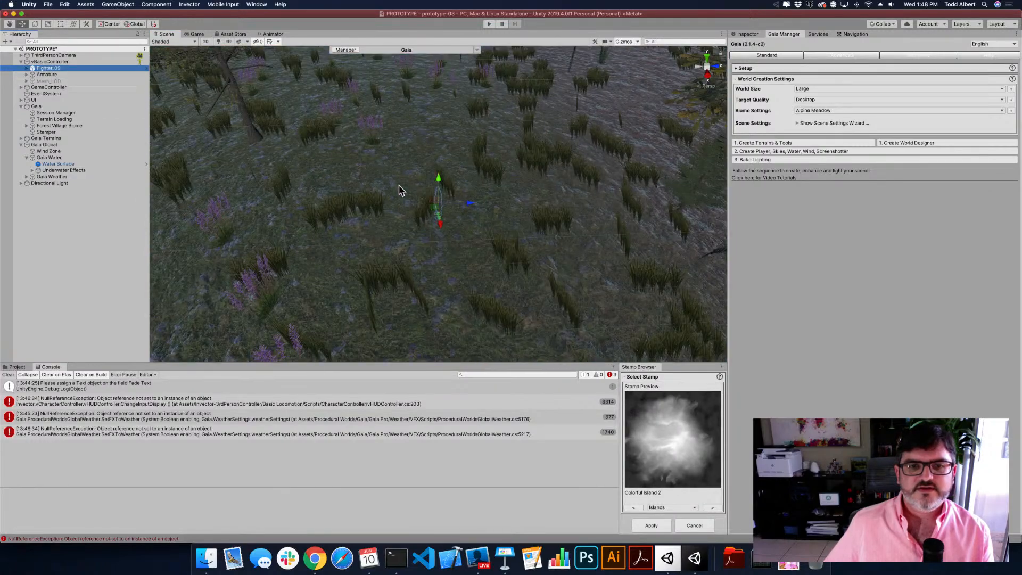
drag(440, 184, 457, 66)
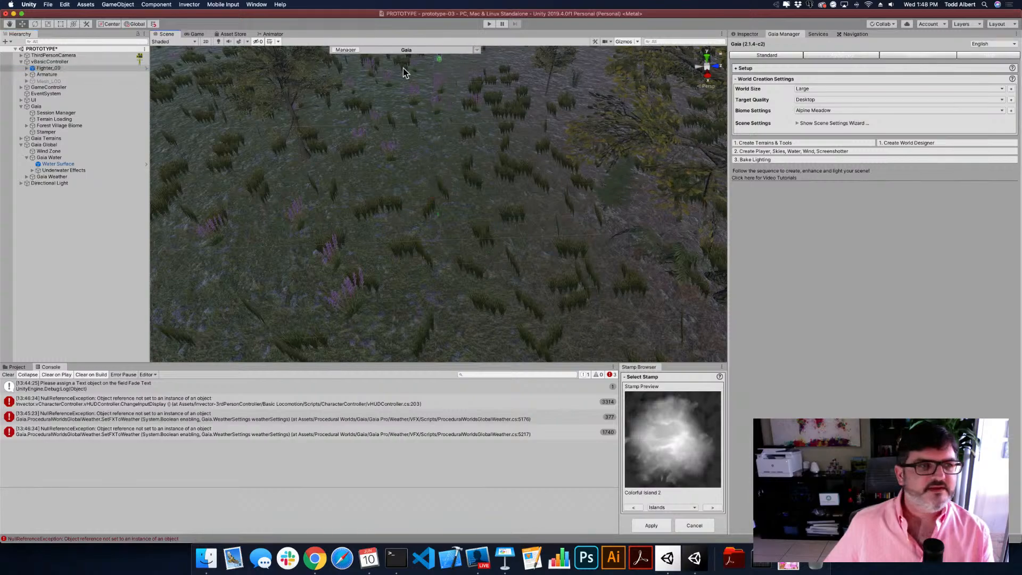
Reselect vBasicController with ThirdPersonCamera, play the scene to test the fighter's new start position, and stop it
double_click(101, 68)
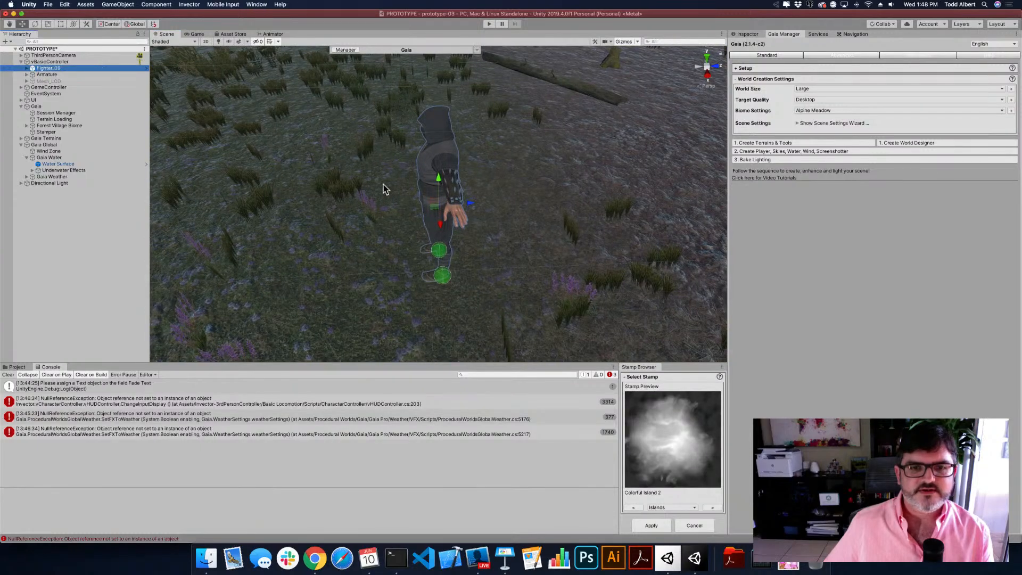
click(51, 63)
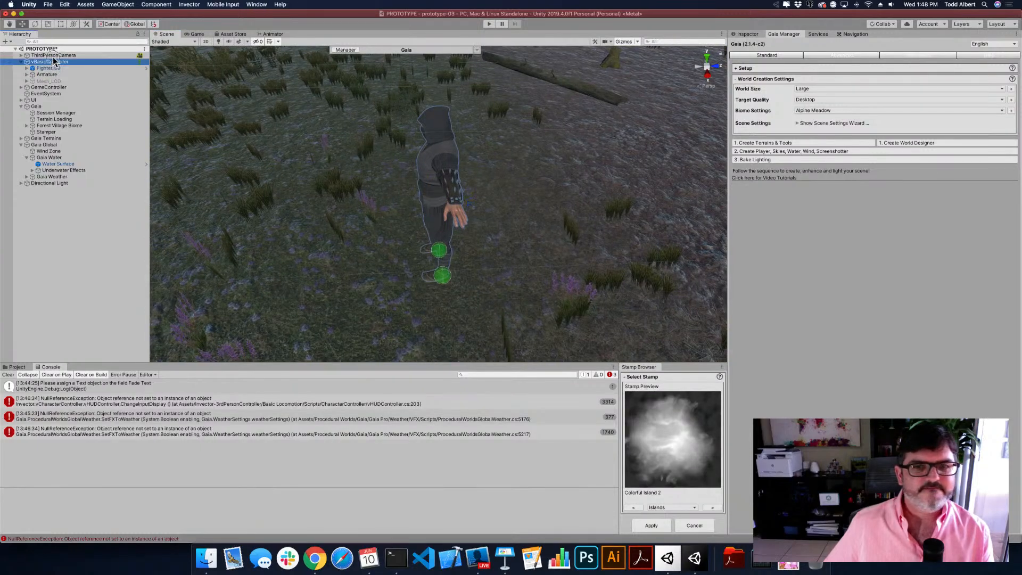
shift+click(51, 56)
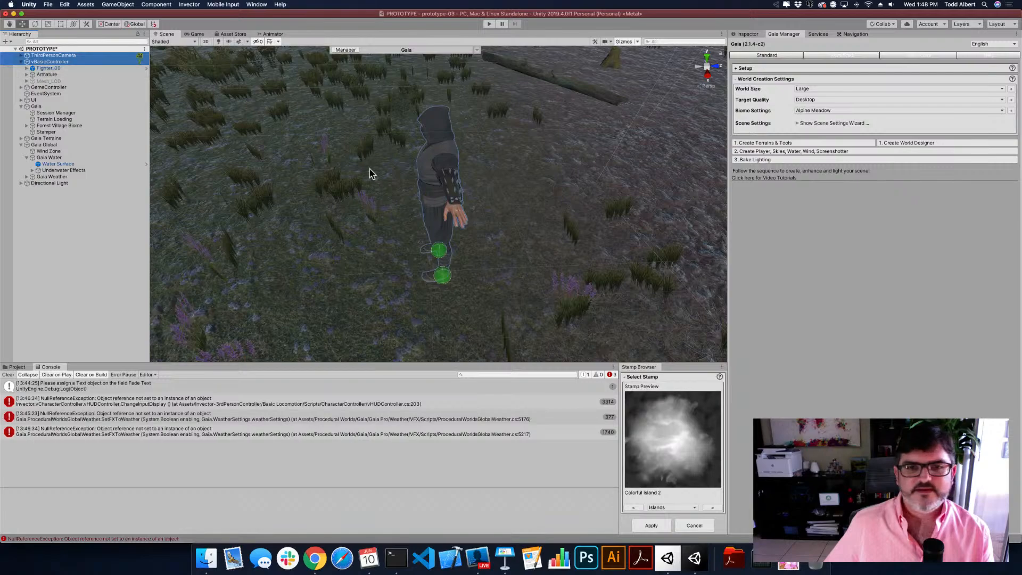
click(489, 24)
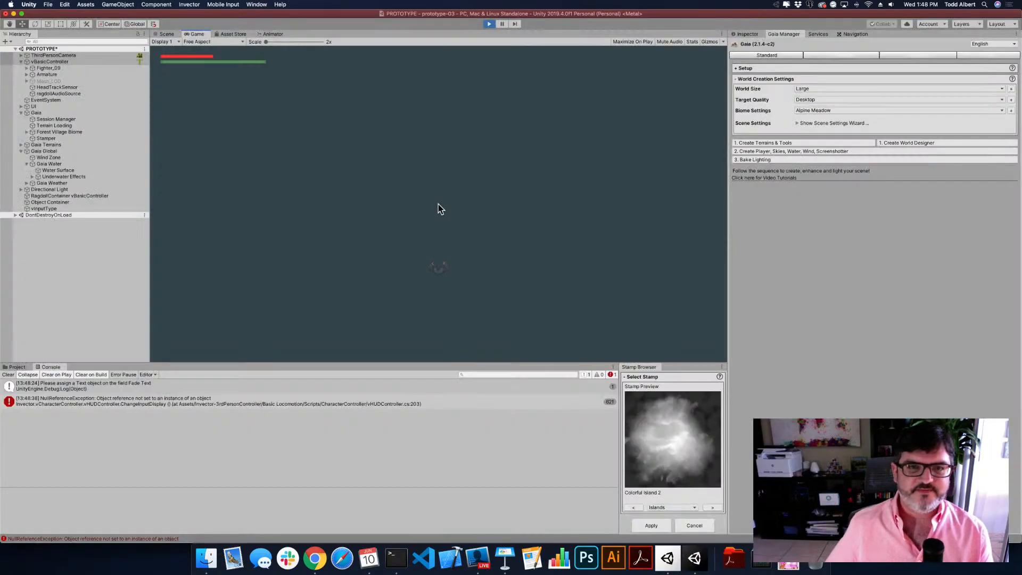
click(489, 23)
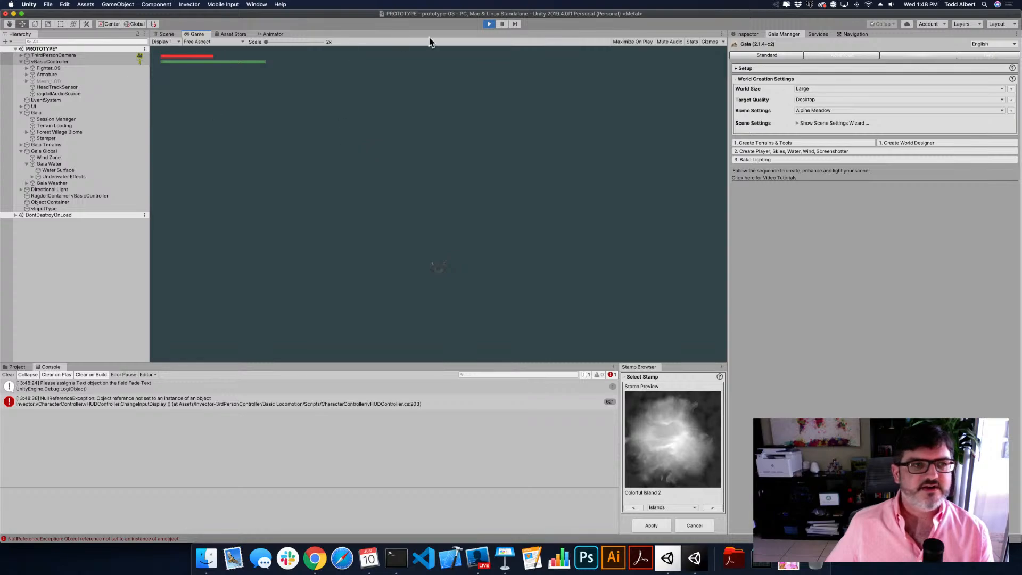
Select vBasicController and ThirdPersonCamera together and raise them higher above the forest ground
click(80, 68)
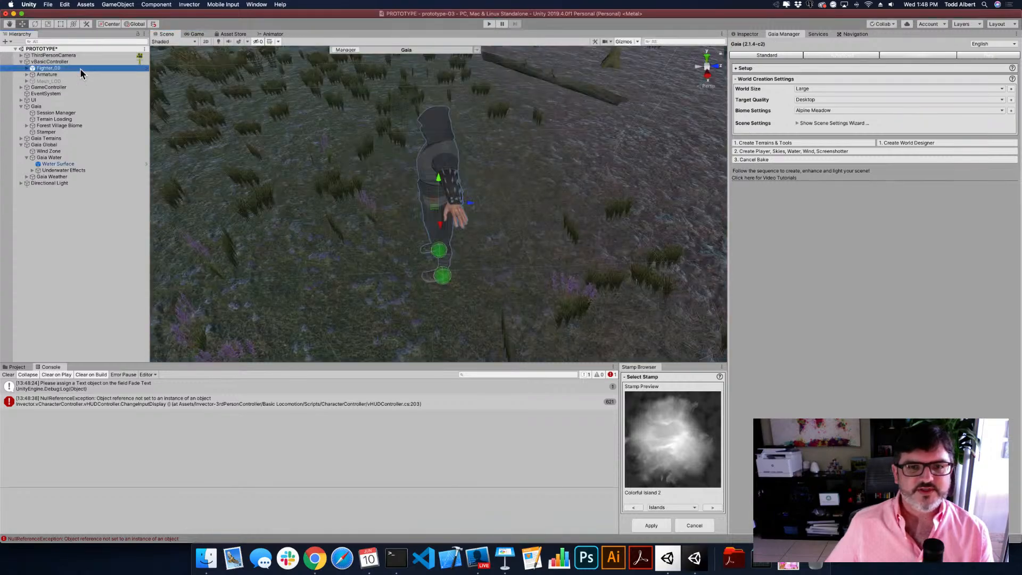
click(101, 62)
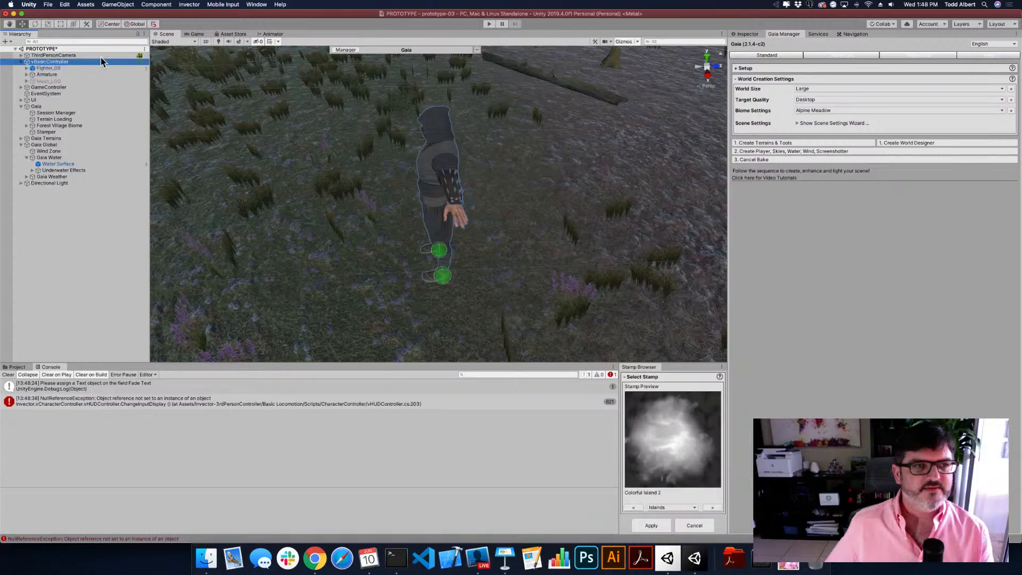
shift+click(104, 56)
scroll(399, 248, down, 6)
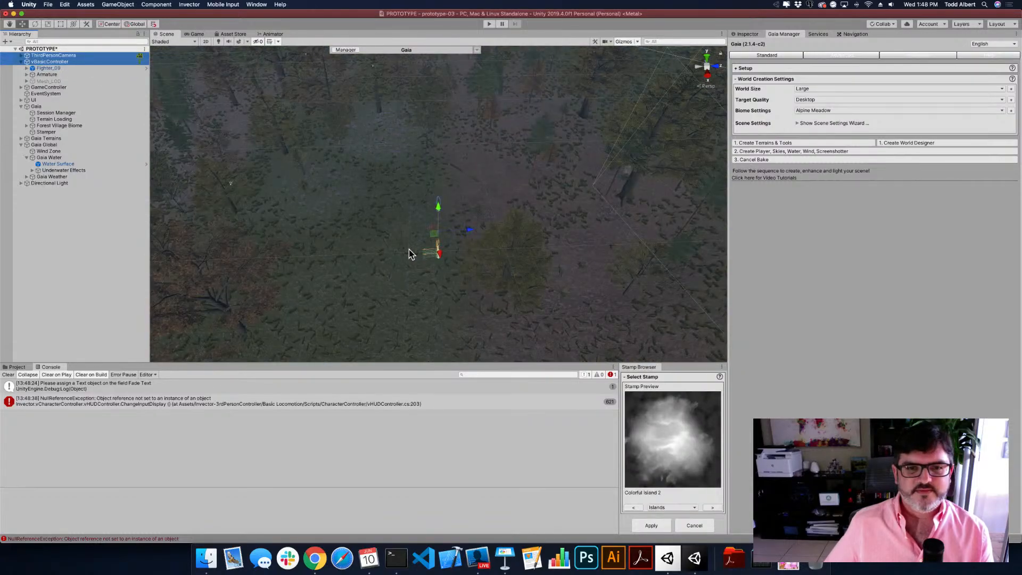
drag(436, 205, 461, 66)
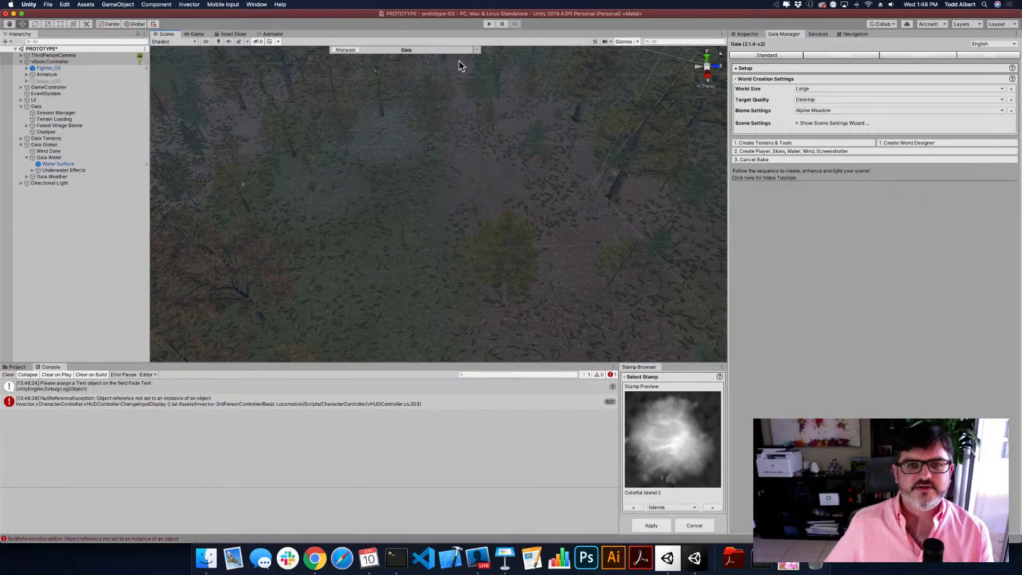
Play the scene to test the raised start position, stop it, and hide the Unity window
click(489, 24)
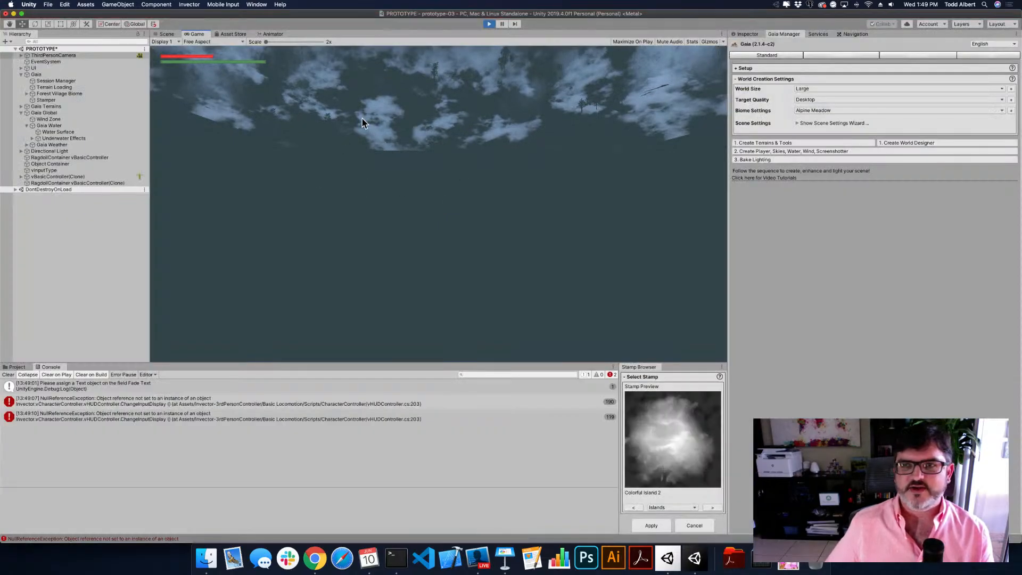
key(super+p)
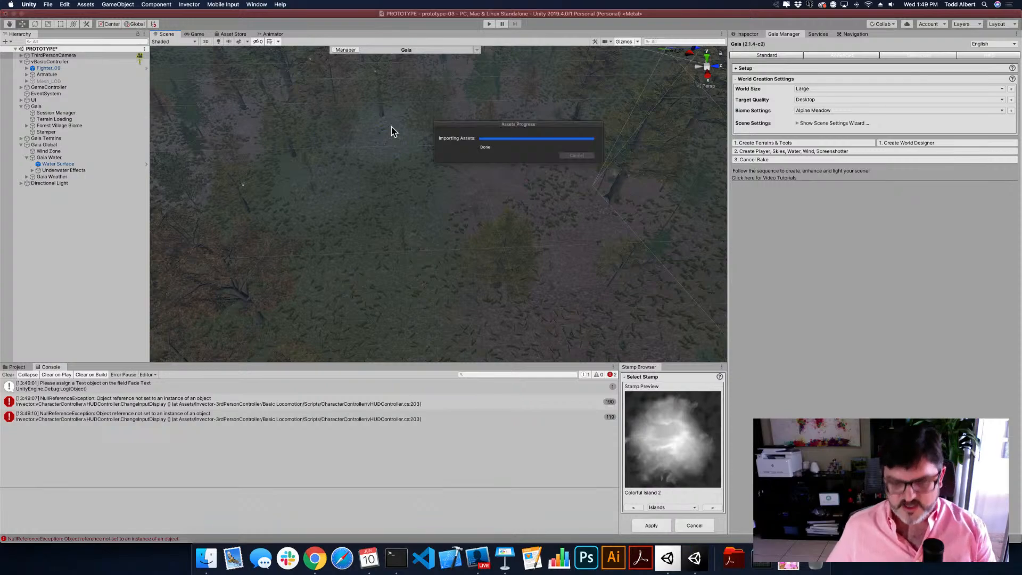
key(super+h)
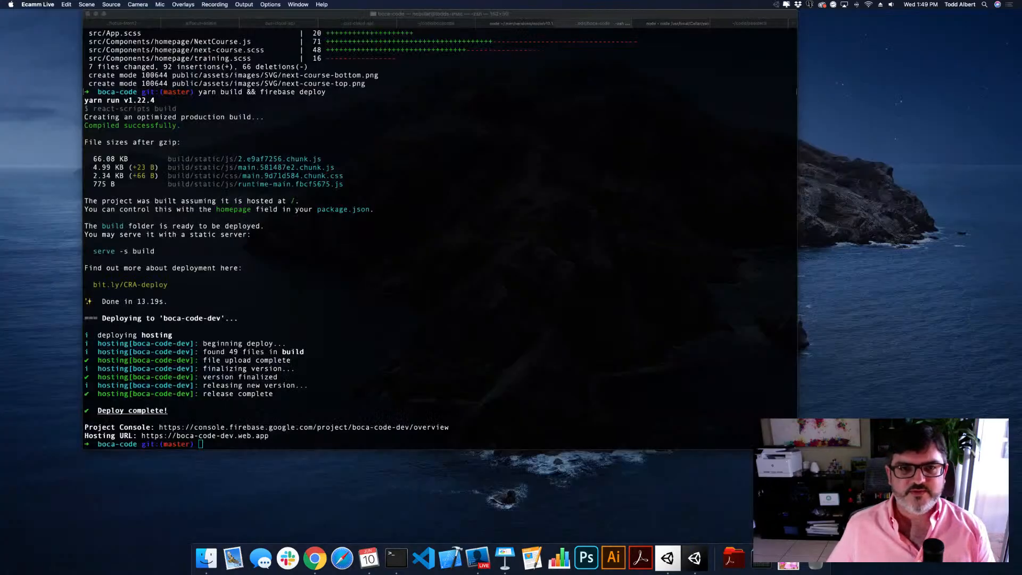
Switch to Chrome, close the Unity Asset Store page, and bring up the boca code home page
click(315, 558)
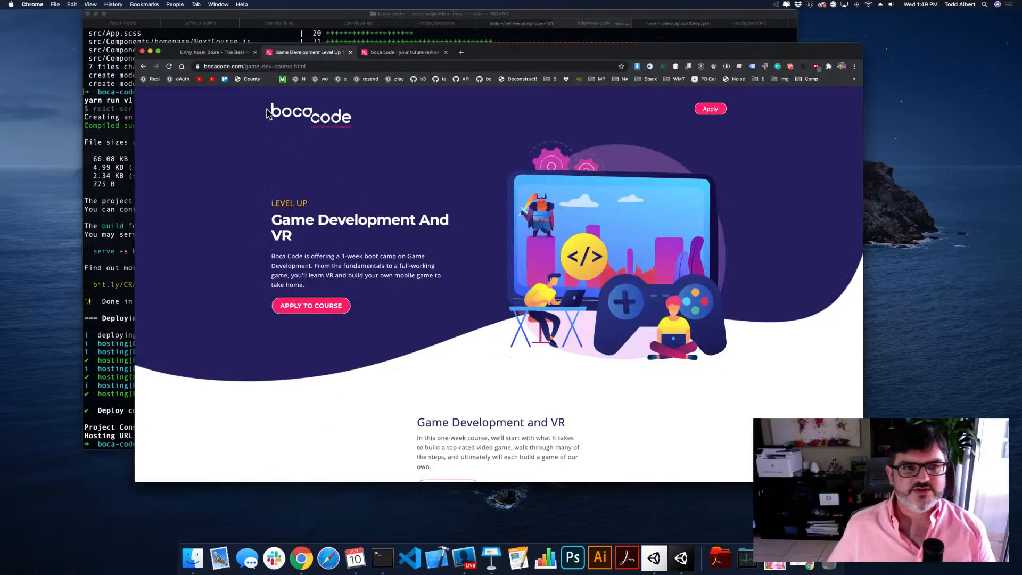
click(254, 52)
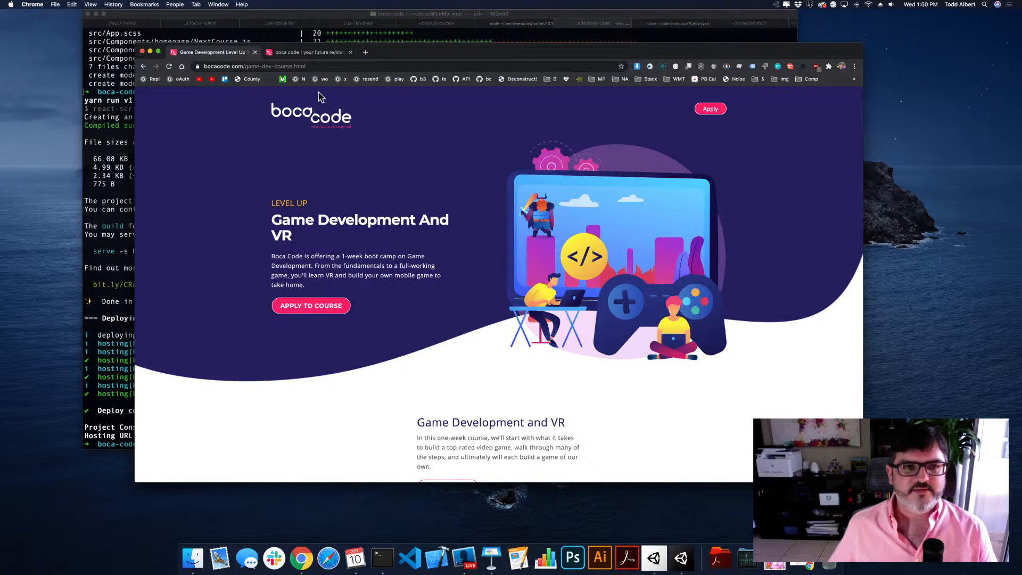
click(309, 53)
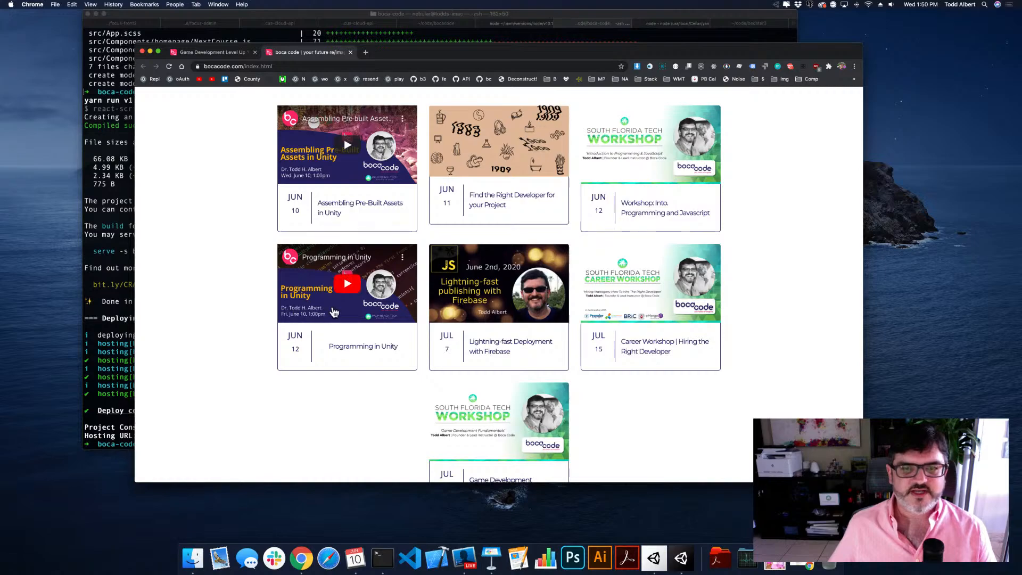
Look through the Online Workshops listed on the boca code home page, including the Unity and Game Development Fundamentals sessions
scroll(250, 240, up, 1)
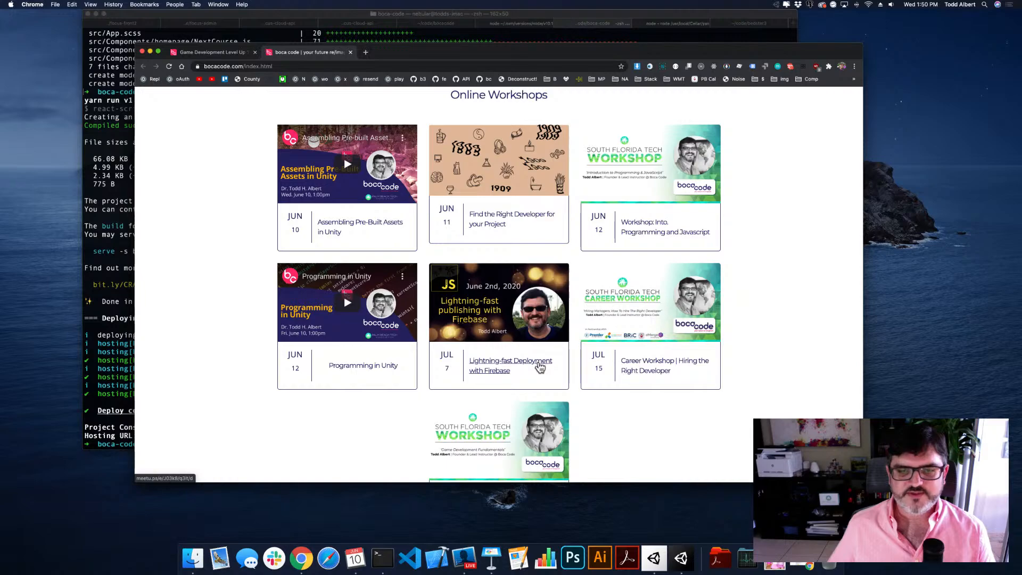
scroll(498, 327, down, 2)
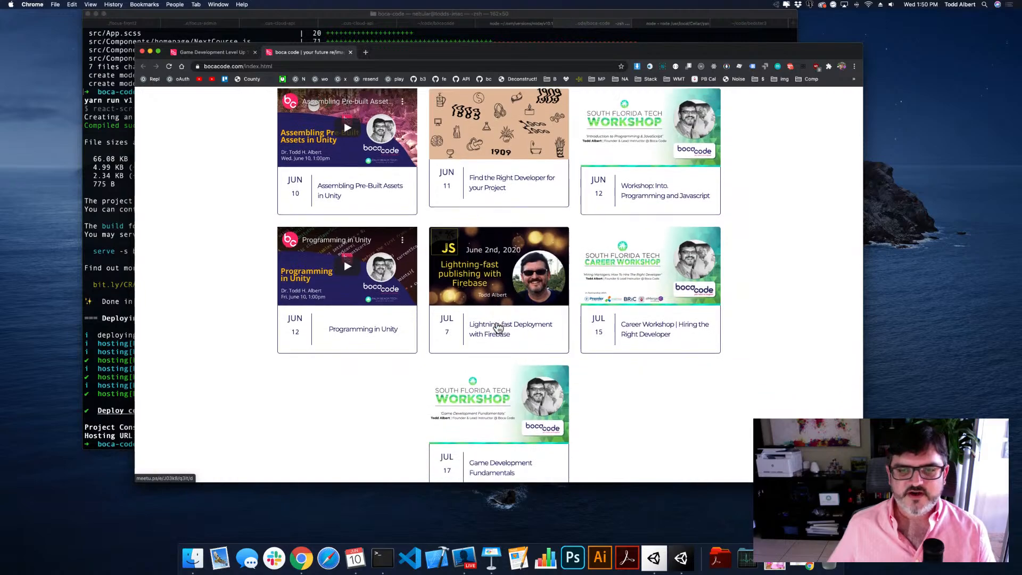
scroll(497, 327, down, 2)
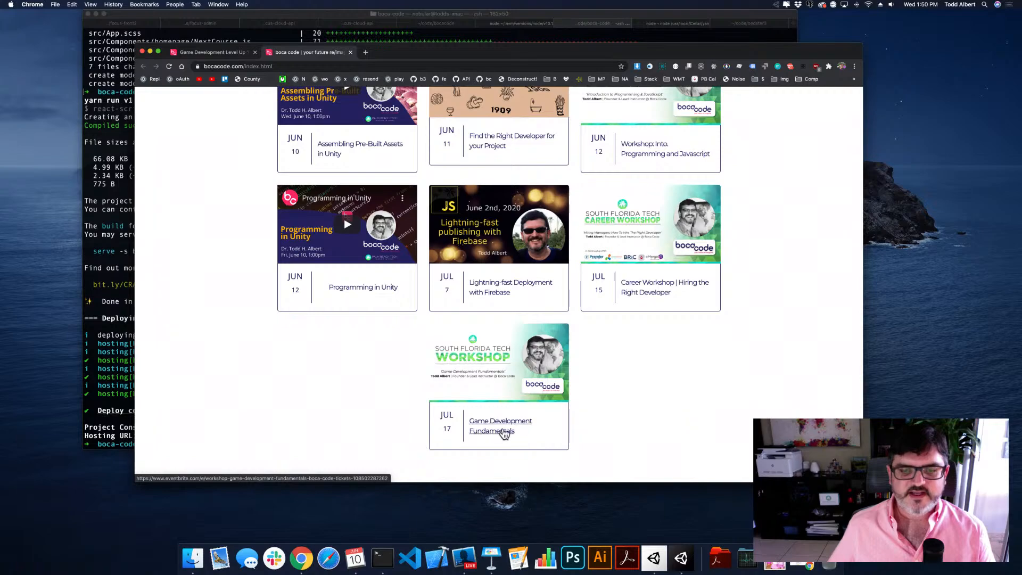
scroll(360, 360, up, 1)
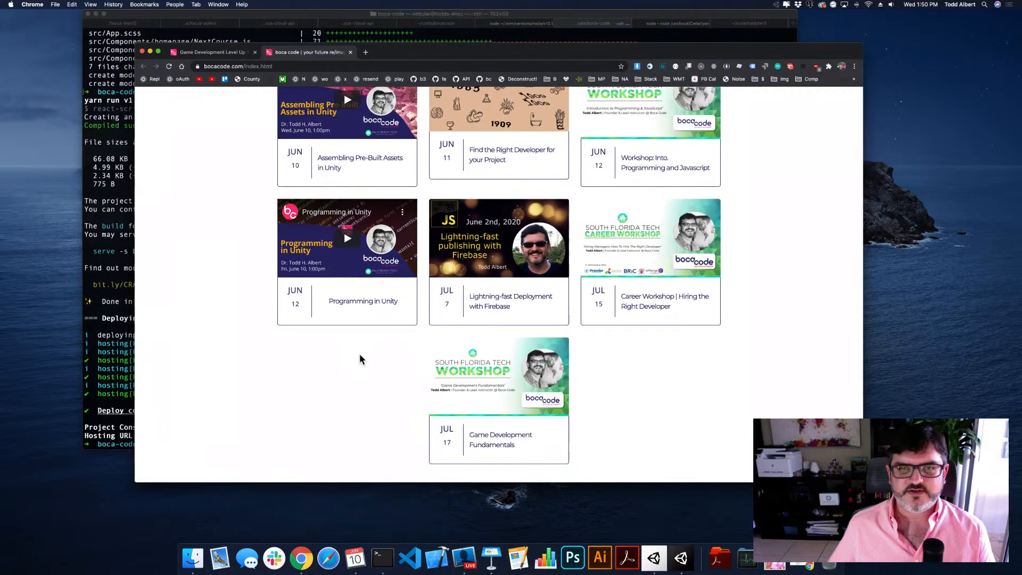
scroll(360, 359, up, 5)
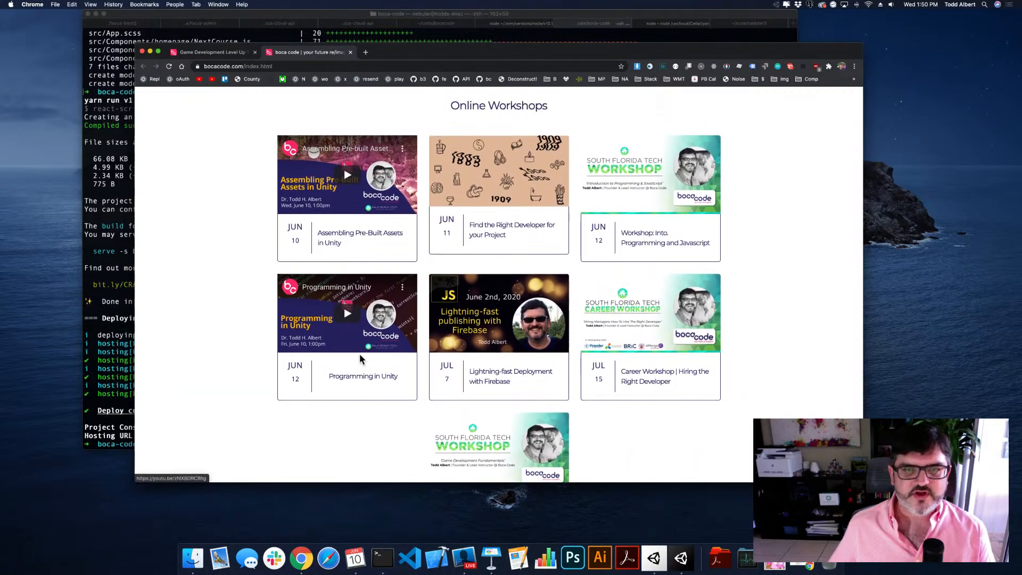
scroll(360, 359, down, 1)
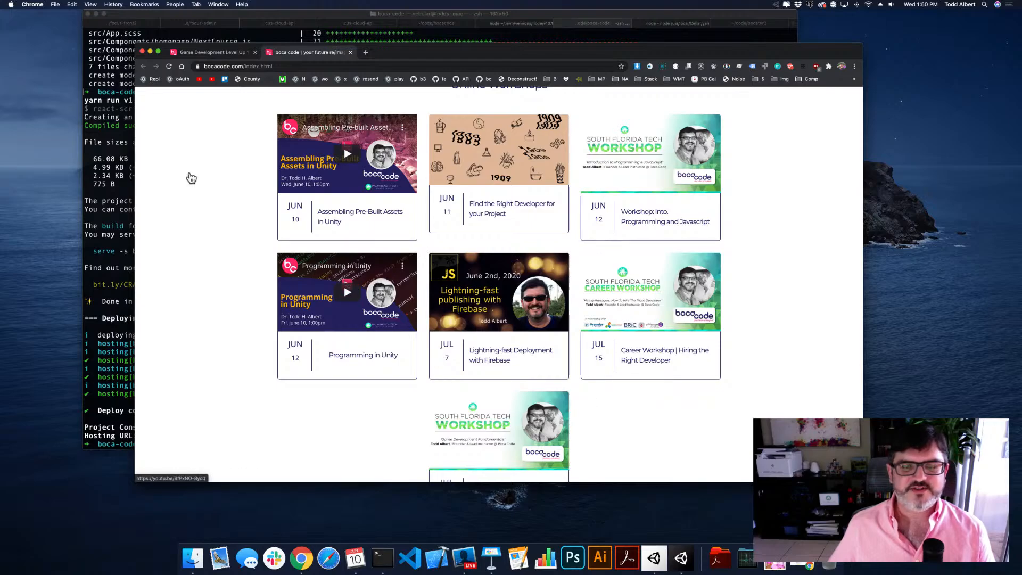
Review the Level-Up Courses and the Slack community invitation on the boca code home page, and switch to Ecamm Live
scroll(191, 175, up, 2)
scroll(191, 176, up, 6)
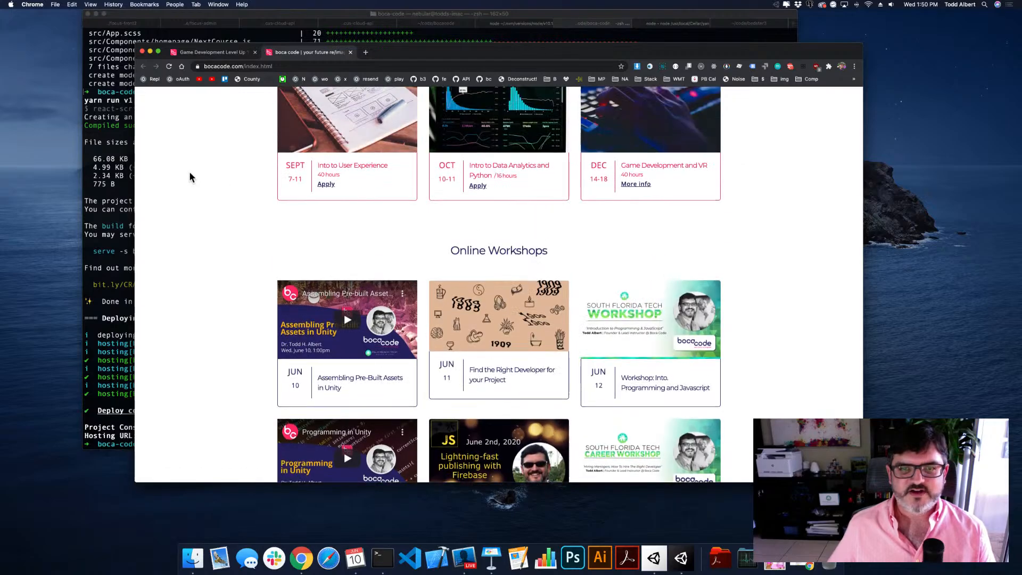
scroll(190, 177, up, 1)
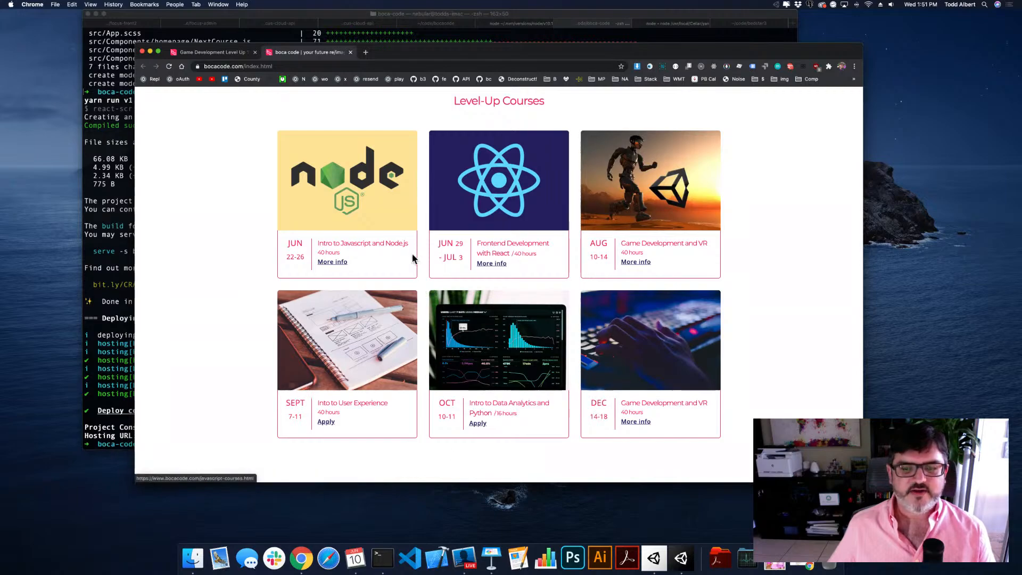
scroll(196, 187, up, 1)
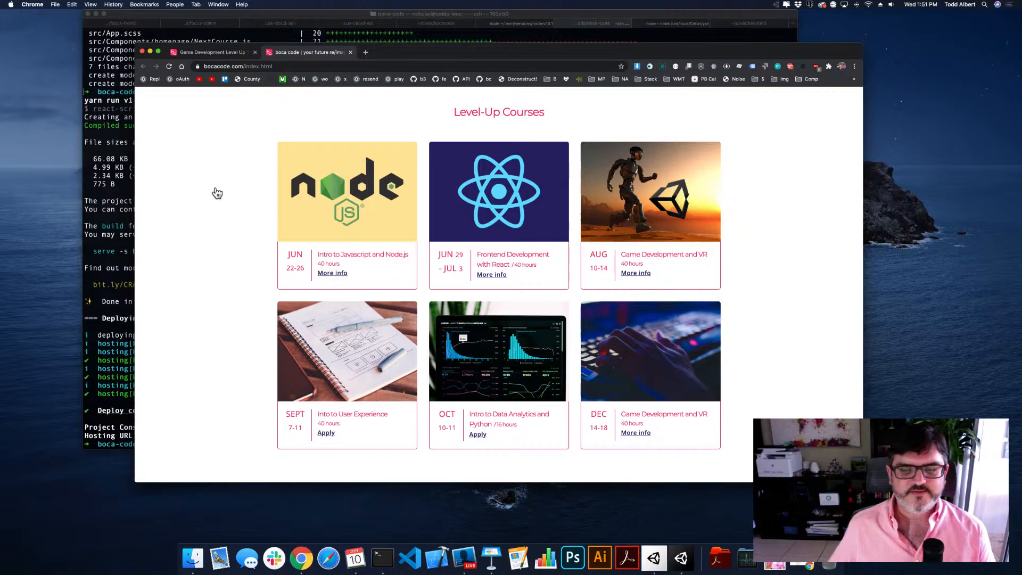
scroll(208, 184, up, 5)
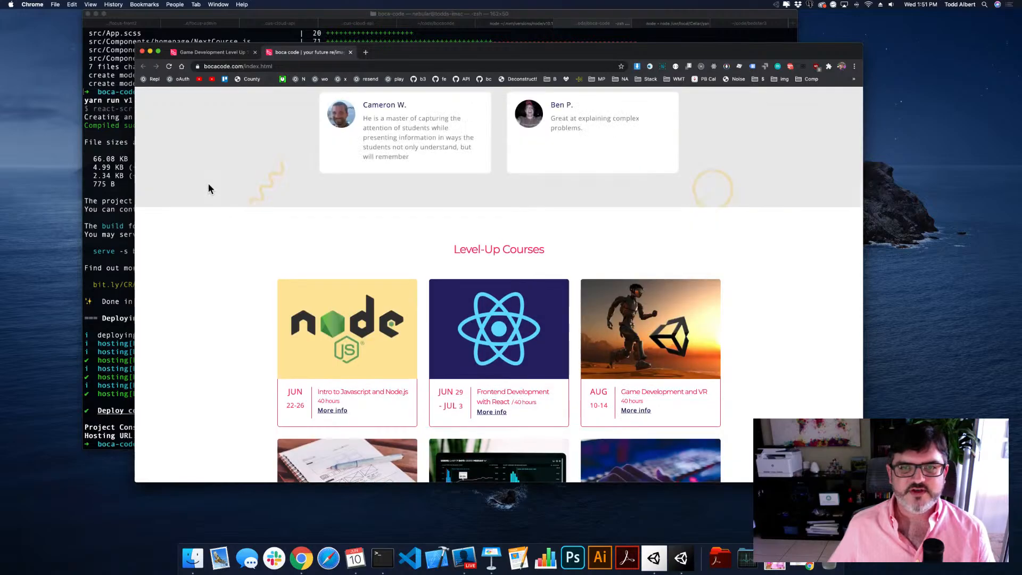
scroll(209, 184, up, 5)
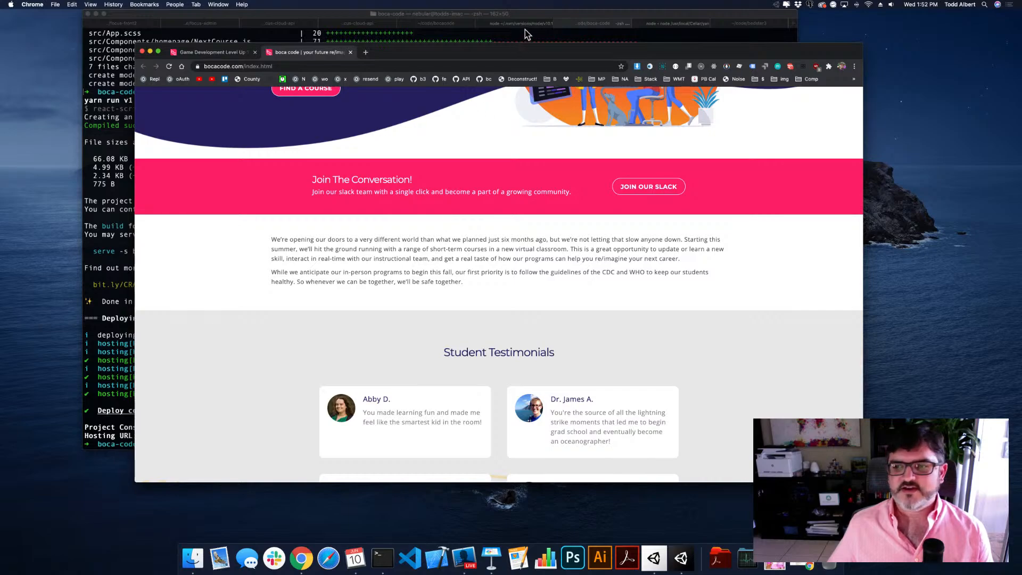
key(super+Tab)
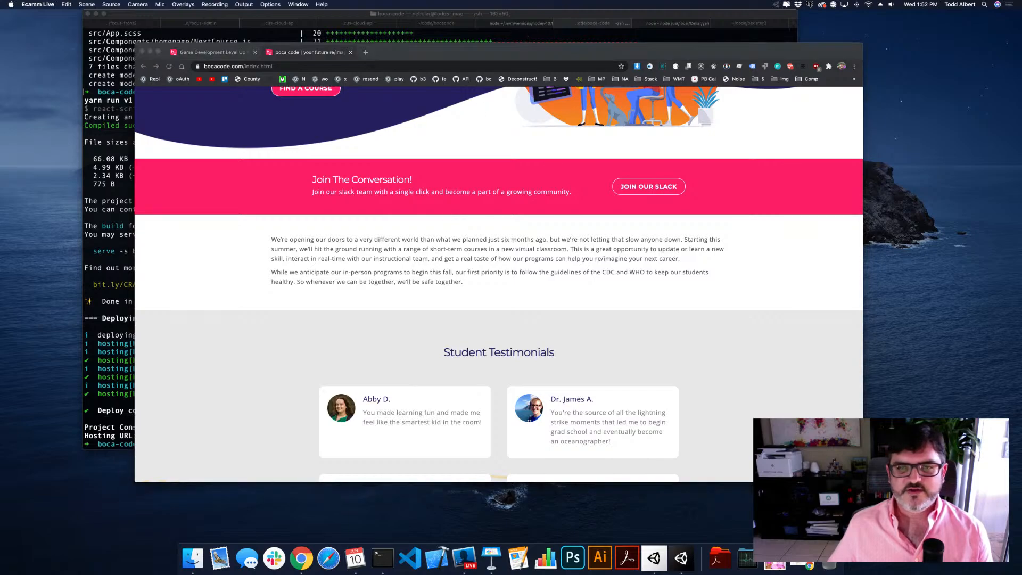